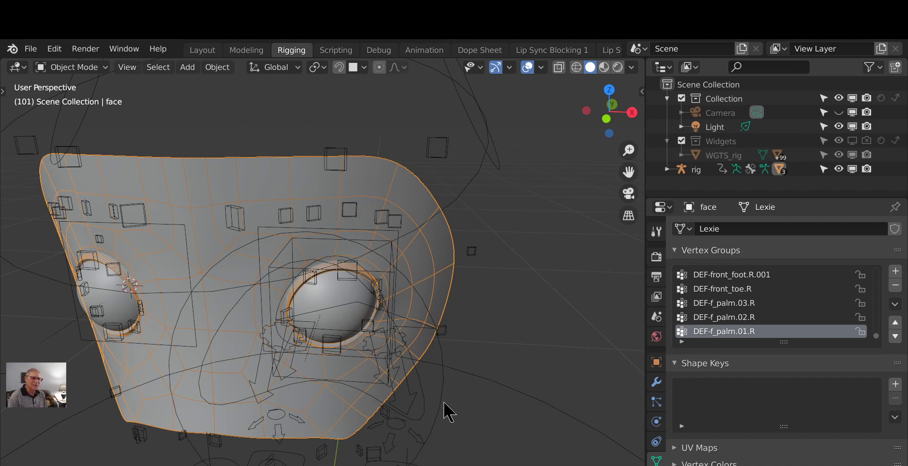
# Step: Select the rig and show only its bone layers 1, 2, 3 and 30
pyautogui.click(473, 254)
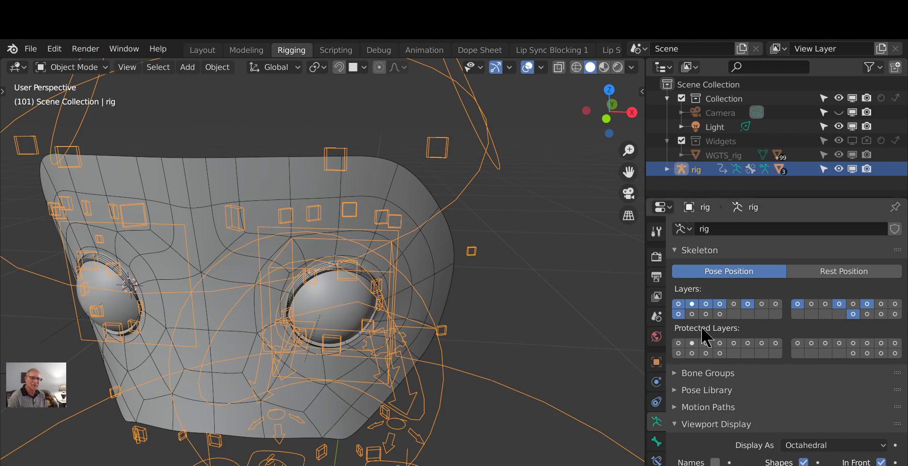
pyautogui.click(776, 304)
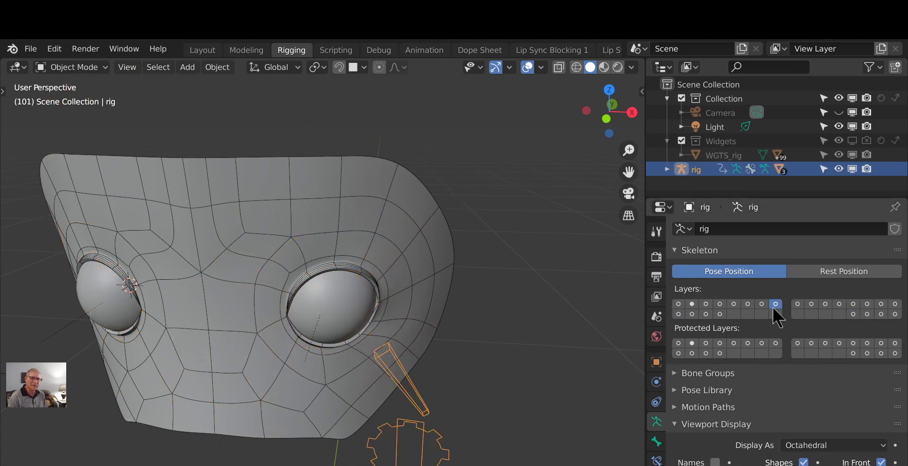
pyautogui.click(678, 304)
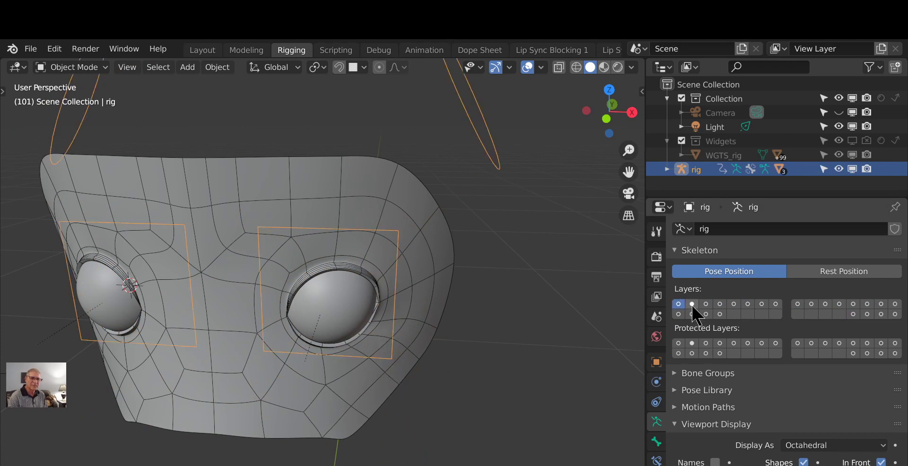
pyautogui.click(692, 304)
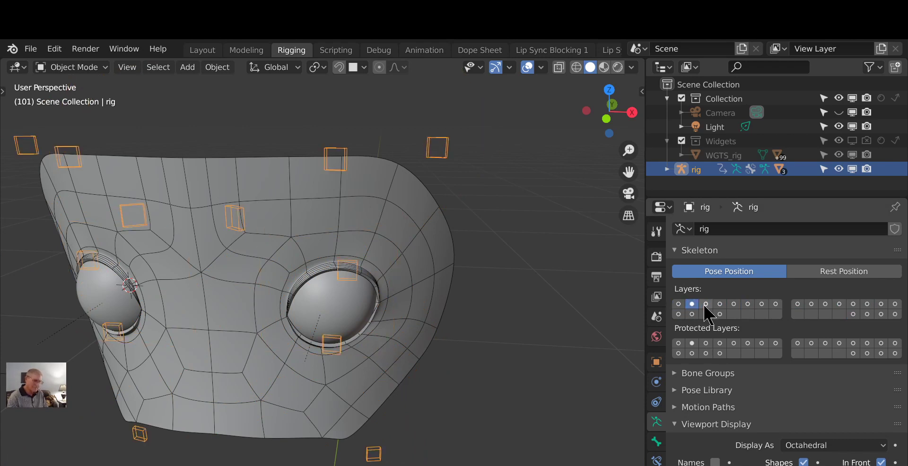
pyautogui.keyDown('shift'); pyautogui.click(705, 305); pyautogui.keyUp('shift')
pyautogui.keyDown('shift'); pyautogui.click(678, 304); pyautogui.keyUp('shift')
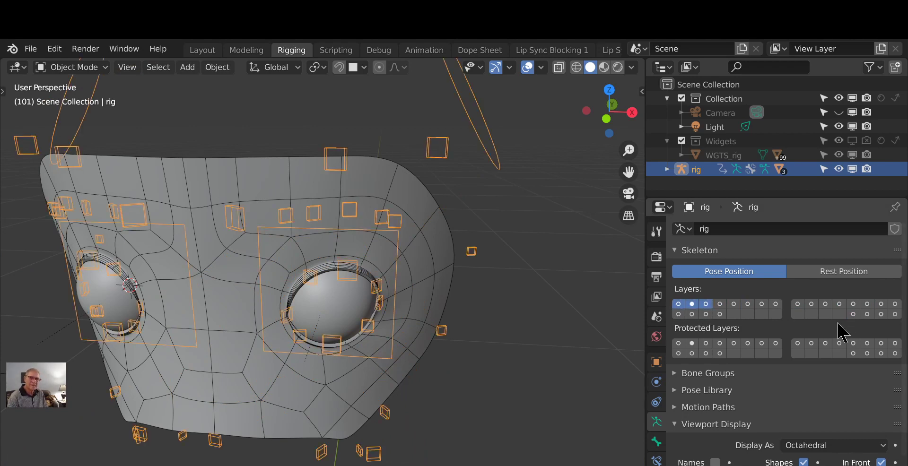
pyautogui.keyDown('shift'); pyautogui.click(868, 315); pyautogui.keyUp('shift')
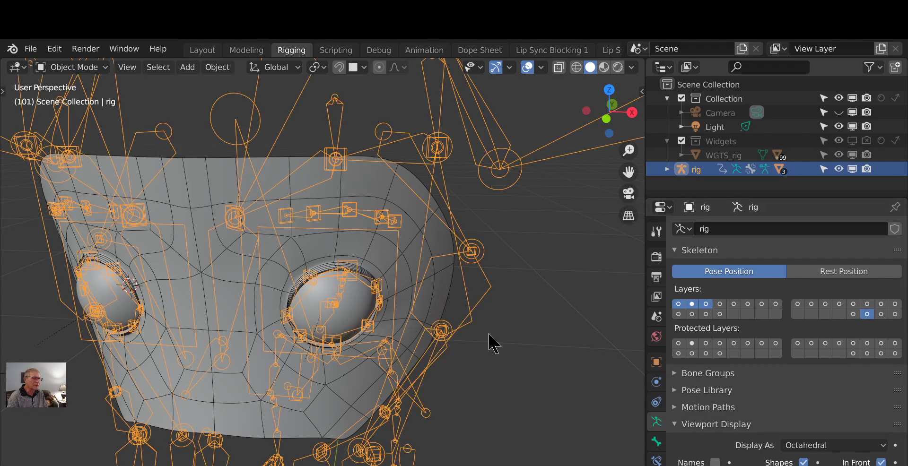
# Step: Examine the displayed bones across the whole rig and around the face mesh
pyautogui.scroll(-5, 473, 340)
pyautogui.moveTo(494, 361)
pyautogui.mouseDown(button='middle')
pyautogui.moveTo(385, 367)
pyautogui.moveTo(387, 354)
pyautogui.moveTo(435, 365)
pyautogui.moveTo(498, 361)
pyautogui.mouseUp(button='middle')
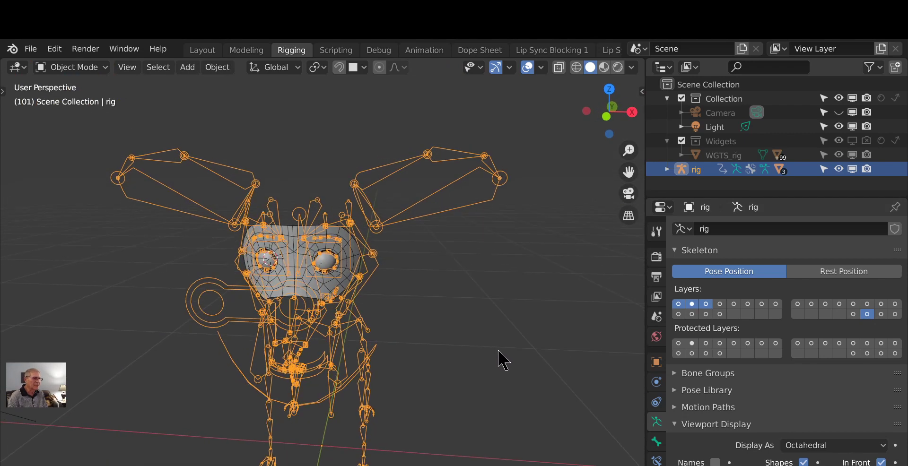
pyautogui.scroll(-2, 431, 343)
pyautogui.scroll(8, 431, 344)
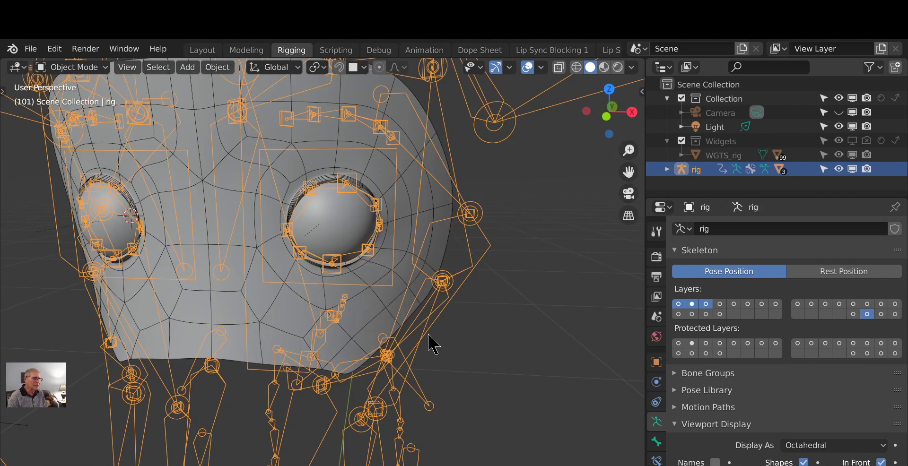
pyautogui.scroll(-7, 427, 335)
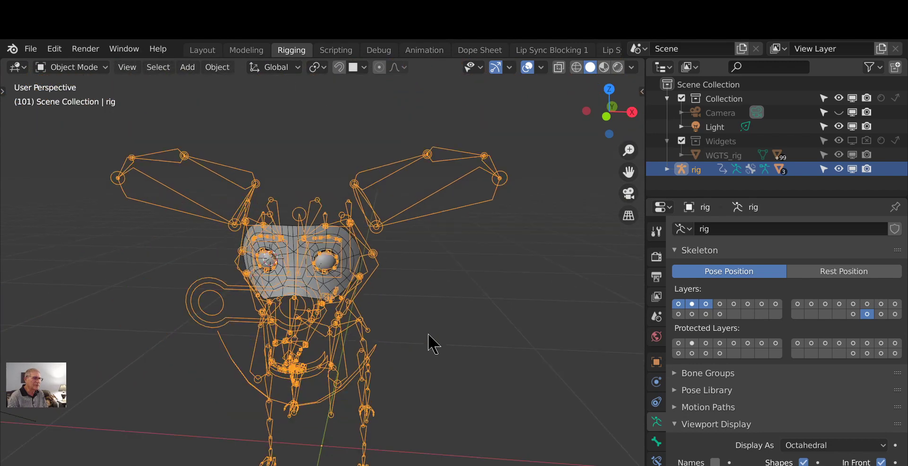
pyautogui.moveTo(419, 369); pyautogui.dragTo(424, 363, button='middle')
pyautogui.scroll(3, 457, 345)
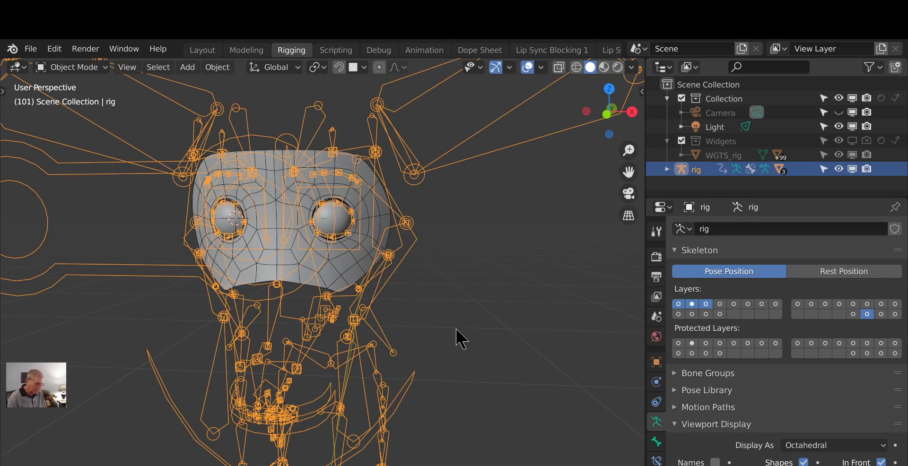
# Step: Hide the rig so the face mesh can be inspected from the front around the eyes
pyautogui.press('h')
pyautogui.keyDown('shift'); pyautogui.moveTo(416, 294); pyautogui.dragTo(434, 325, button='middle'); pyautogui.keyUp('shift')
pyautogui.scroll(3, 421, 322)
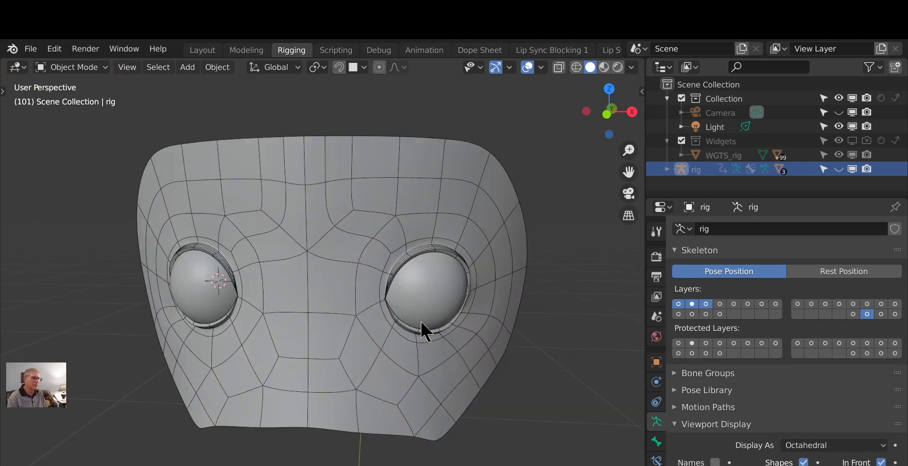
pyautogui.moveTo(466, 367)
pyautogui.mouseDown(button='middle')
pyautogui.moveTo(473, 377)
pyautogui.moveTo(466, 369)
pyautogui.mouseUp(button='middle')
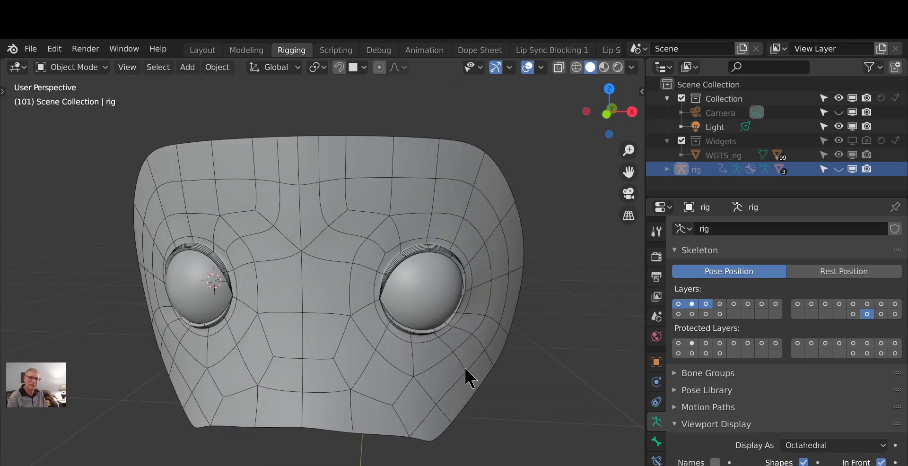
pyautogui.press('KP_1')
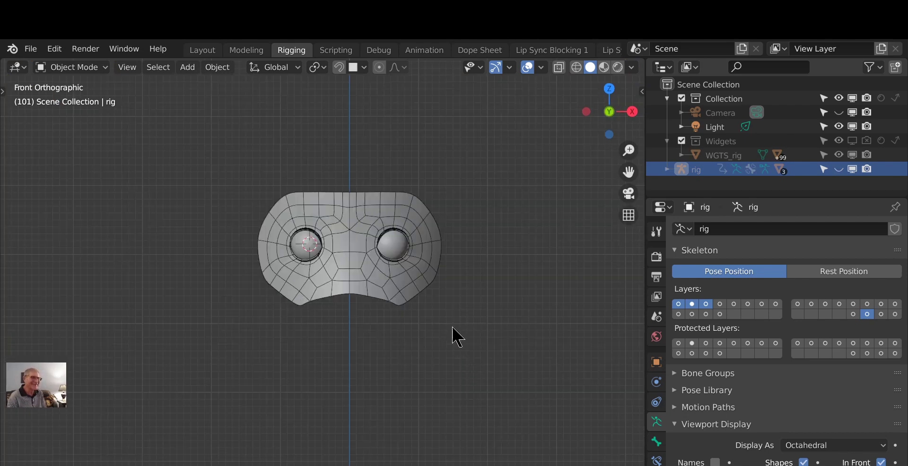
pyautogui.scroll(5, 461, 326)
pyautogui.keyDown('shift'); pyautogui.moveTo(467, 351); pyautogui.dragTo(399, 378, button='middle'); pyautogui.keyUp('shift')
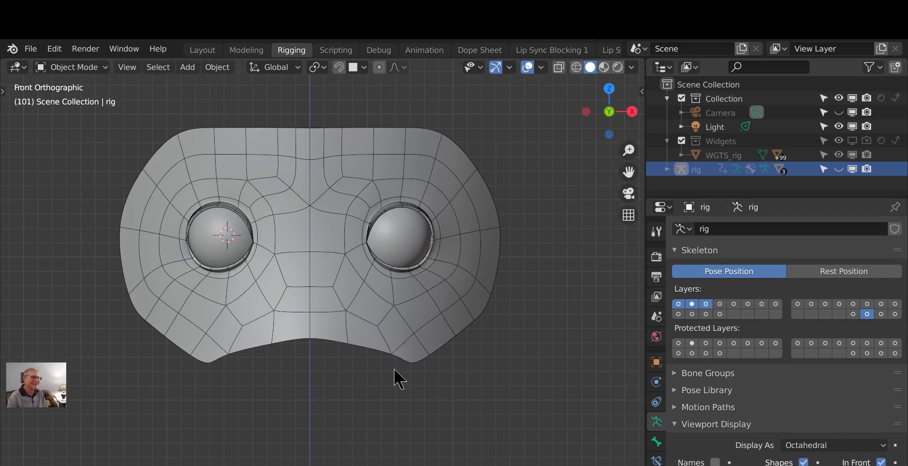
pyautogui.scroll(4, 407, 279)
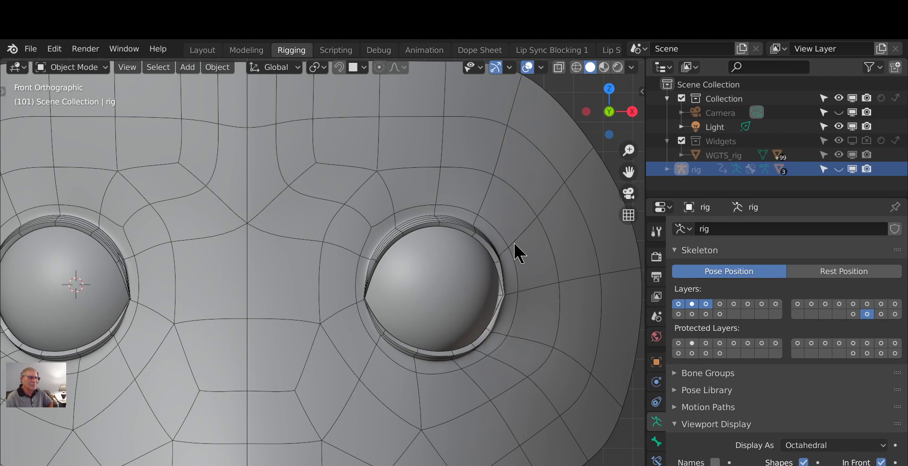
# Step: Select the face mesh and enable All Edges in its viewport display settings
pyautogui.click(412, 207)
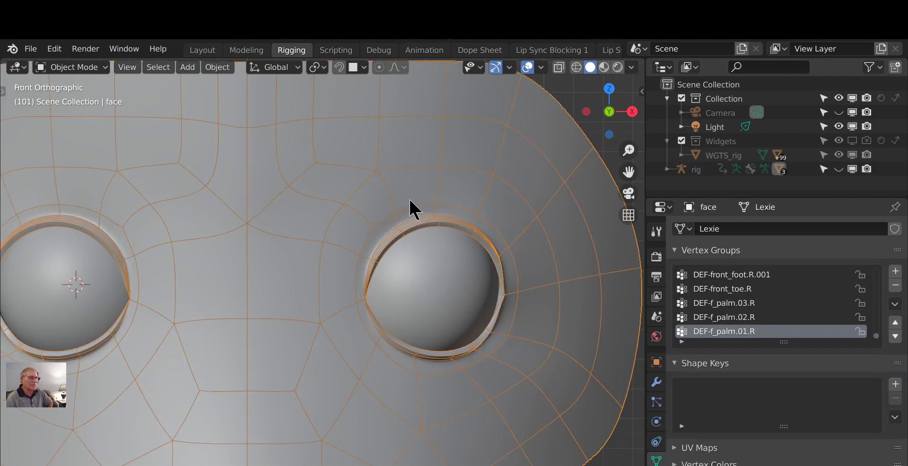
pyautogui.click(656, 364)
pyautogui.scroll(-4, 713, 405)
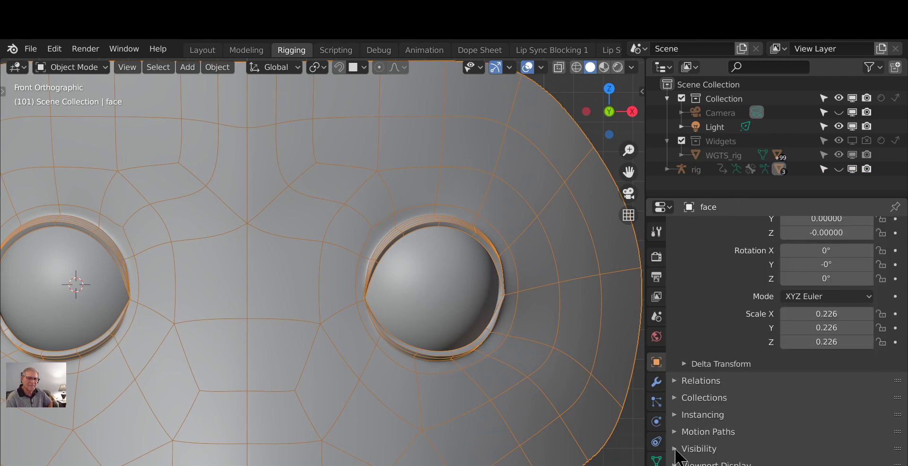
pyautogui.click(680, 450)
pyautogui.scroll(-2, 726, 452)
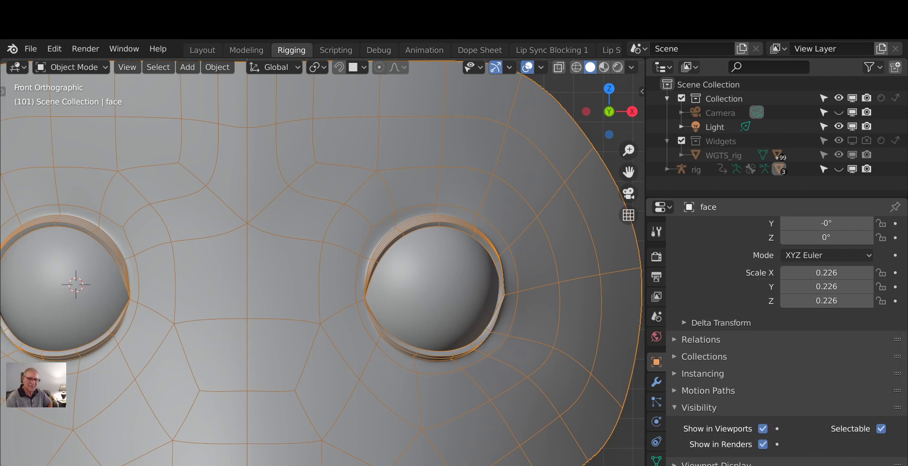
pyautogui.scroll(-5, 749, 459)
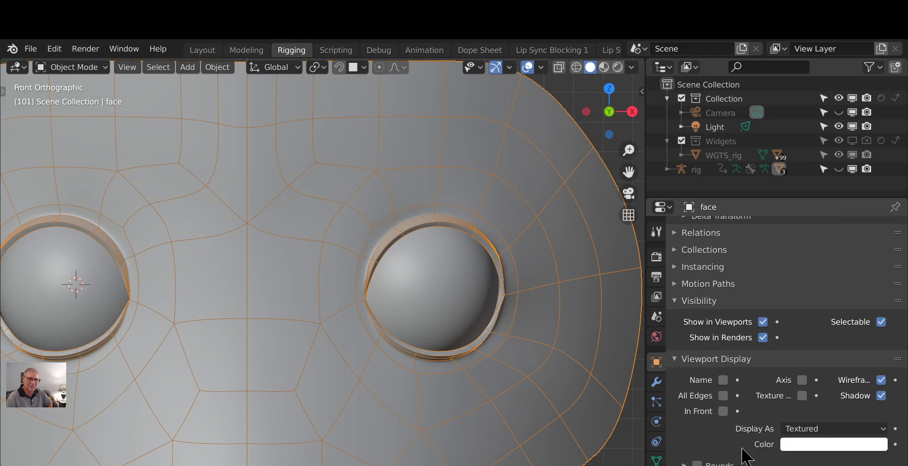
pyautogui.click(723, 396)
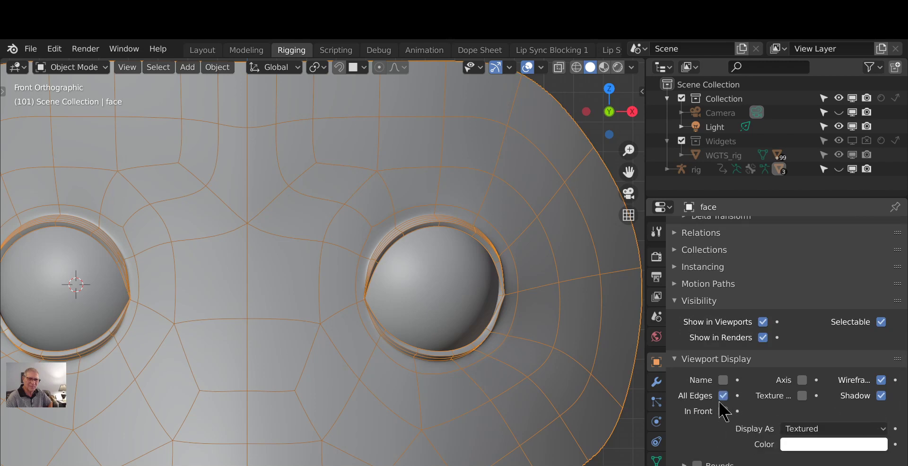
# Step: Examine the face mesh's edge flow around both eyes from the front
pyautogui.scroll(2, 373, 359)
pyautogui.scroll(-4, 372, 360)
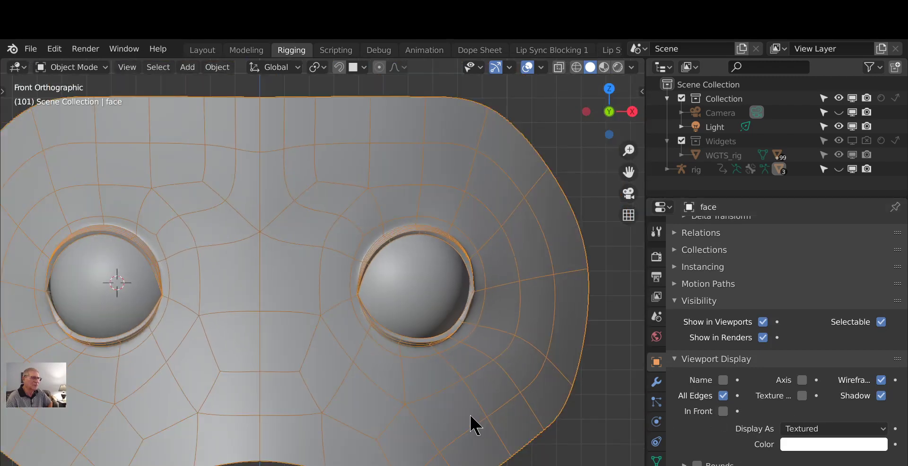
pyautogui.moveTo(470, 415); pyautogui.dragTo(450, 411, button='middle')
pyautogui.press('KP_1')
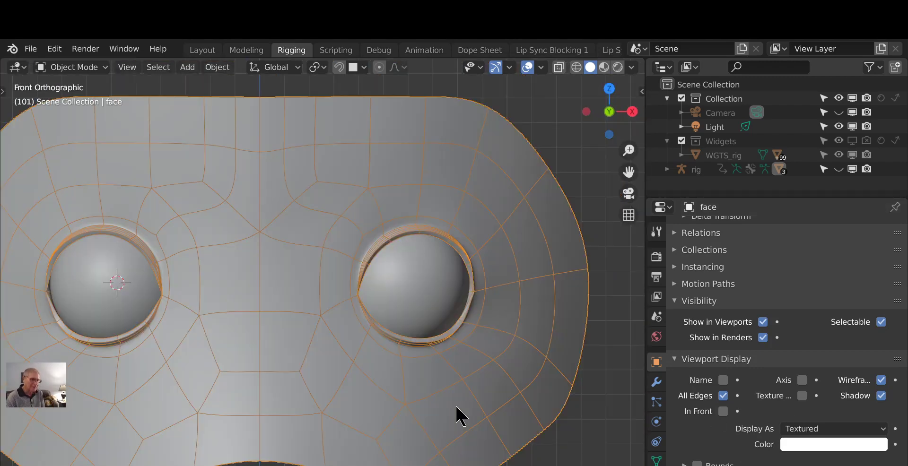
pyautogui.scroll(3, 476, 334)
pyautogui.scroll(-6, 478, 336)
pyautogui.scroll(2, 414, 262)
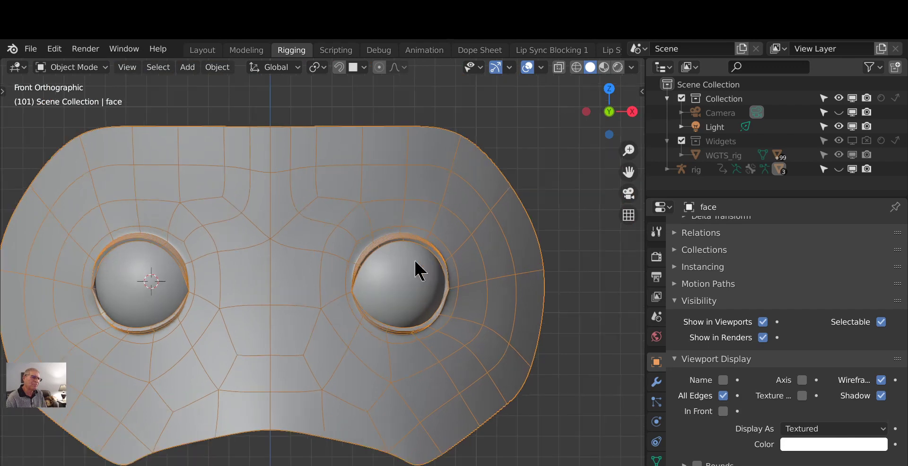
pyautogui.scroll(1, 415, 270)
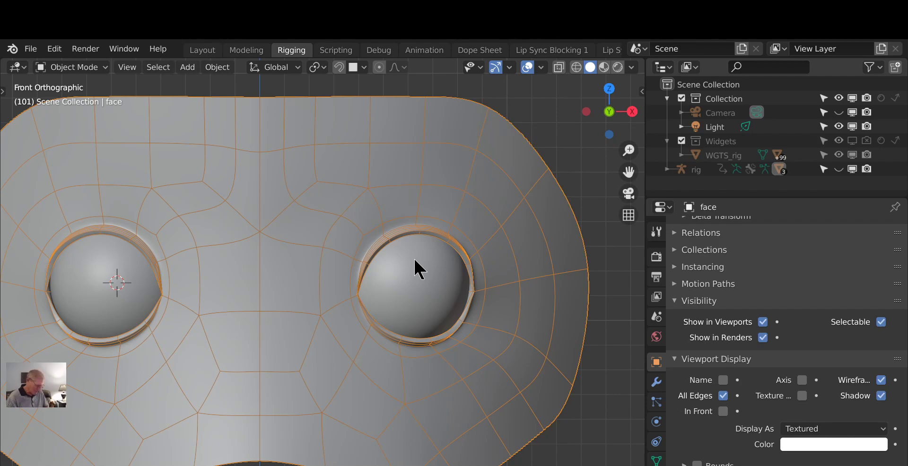
# Step: Unhide all hidden objects, then hide only the camera again
pyautogui.hotkey('alt', 'h')
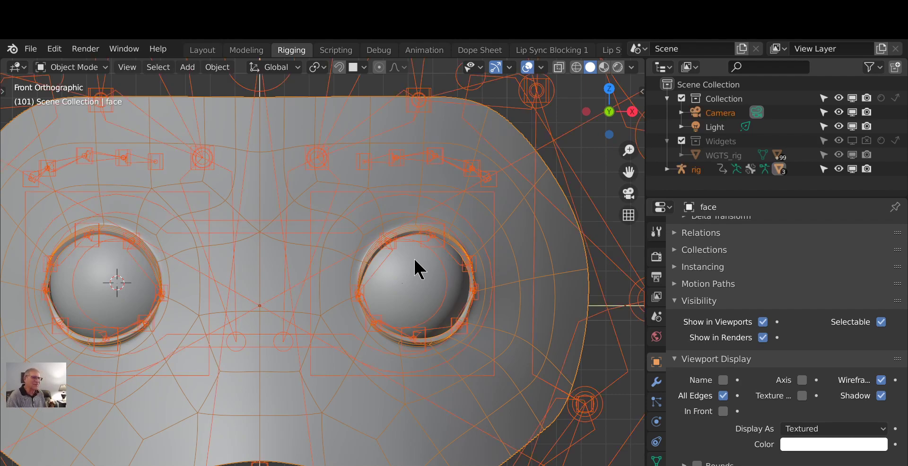
pyautogui.scroll(-5, 419, 288)
pyautogui.moveTo(374, 320); pyautogui.dragTo(312, 356, button='middle')
pyautogui.scroll(-4, 312, 353)
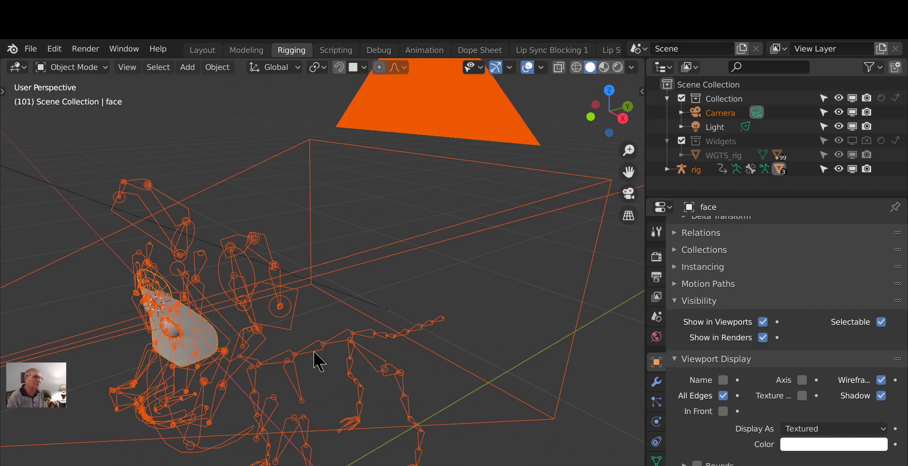
pyautogui.scroll(-5, 313, 361)
pyautogui.click(377, 193)
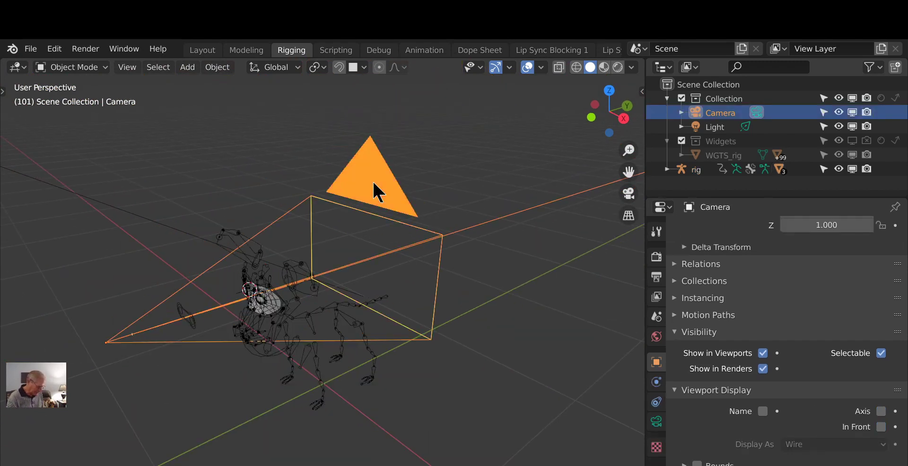
pyautogui.press('x')
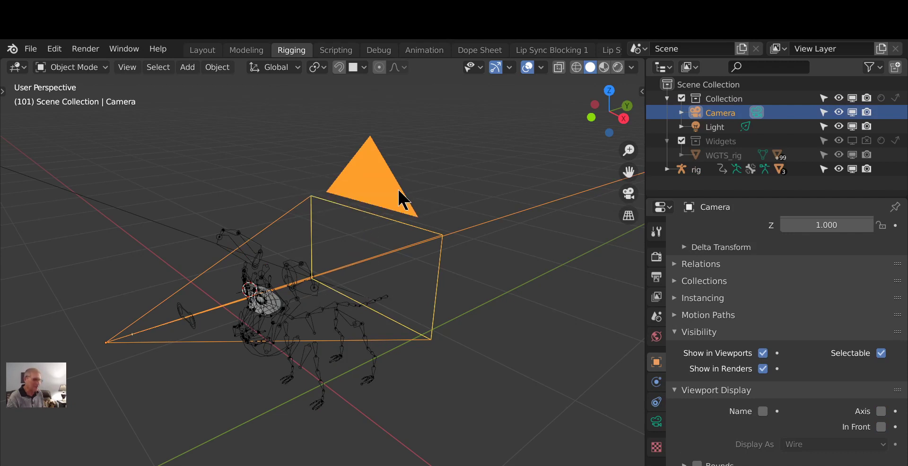
pyautogui.press('h')
# Step: Examine from the front how the rig's bones line up with the eyes and face mesh
pyautogui.moveTo(321, 310); pyautogui.dragTo(377, 302, button='middle')
pyautogui.press('KP_1')
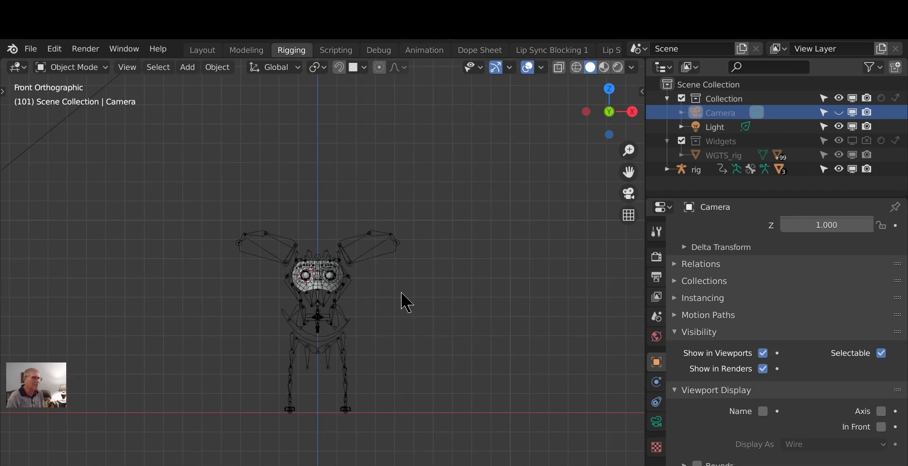
pyautogui.scroll(3, 402, 301)
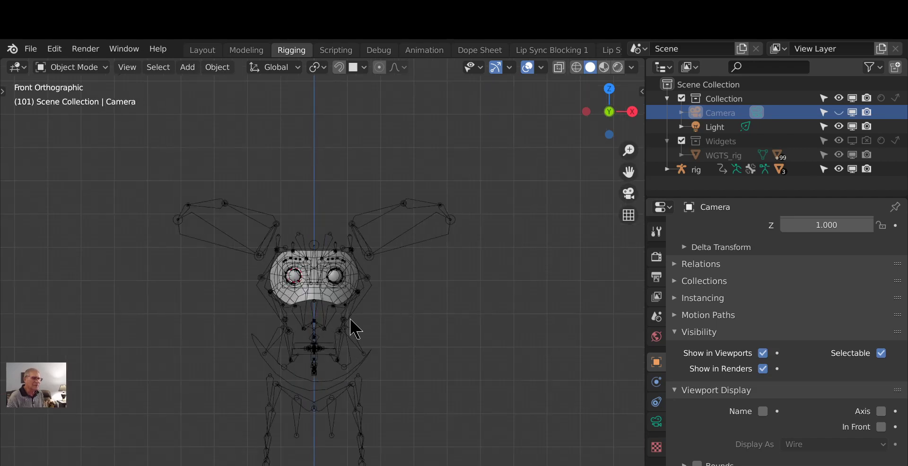
pyautogui.scroll(5, 346, 321)
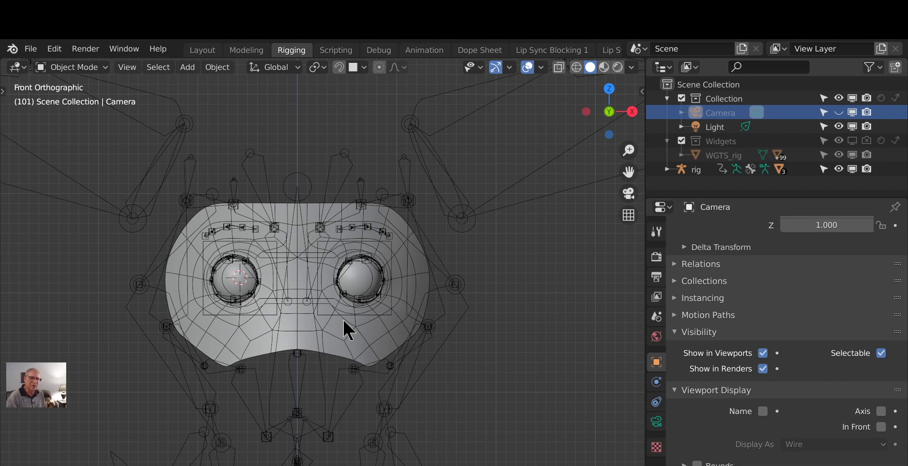
pyautogui.scroll(2, 492, 319)
pyautogui.scroll(-1, 468, 317)
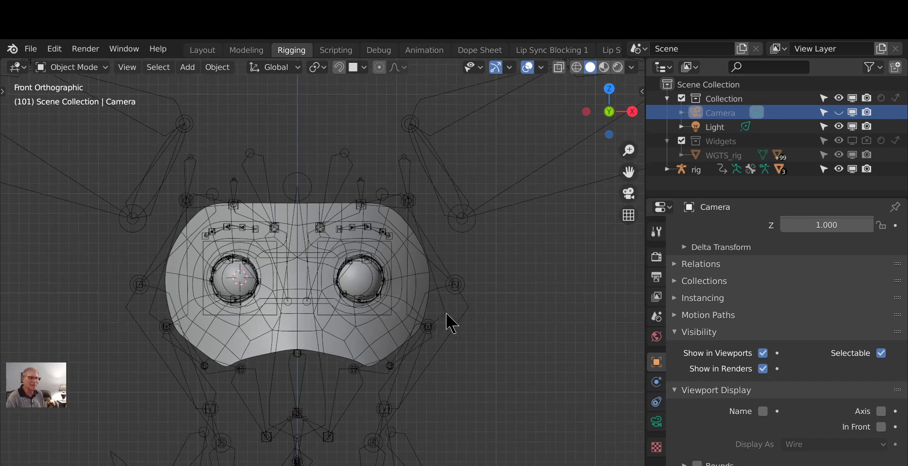
pyautogui.scroll(1, 413, 316)
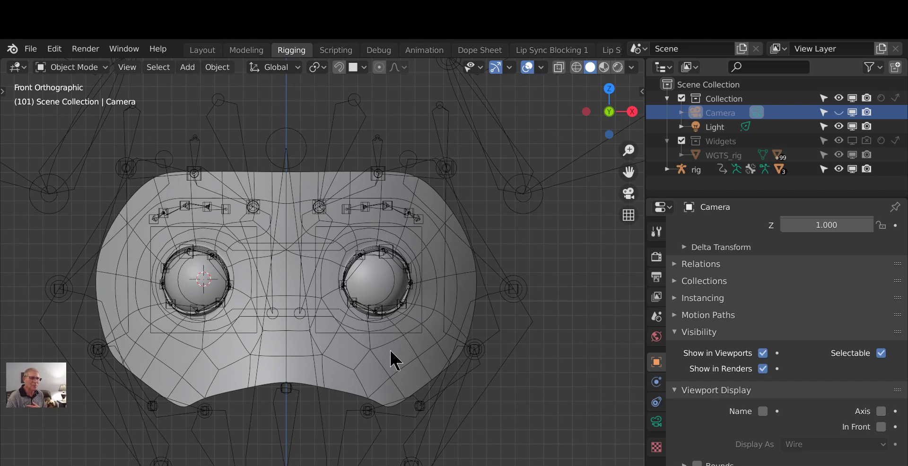
pyautogui.scroll(-2, 391, 352)
# Step: Select the character's rig and switch it to Pose Mode
pyautogui.moveTo(375, 353); pyautogui.dragTo(294, 348, button='middle')
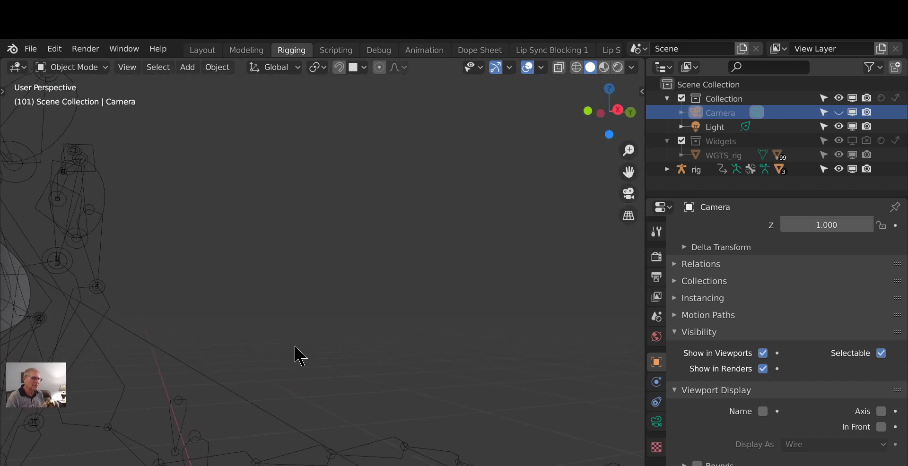
pyautogui.scroll(-2, 255, 326)
pyautogui.click(260, 357)
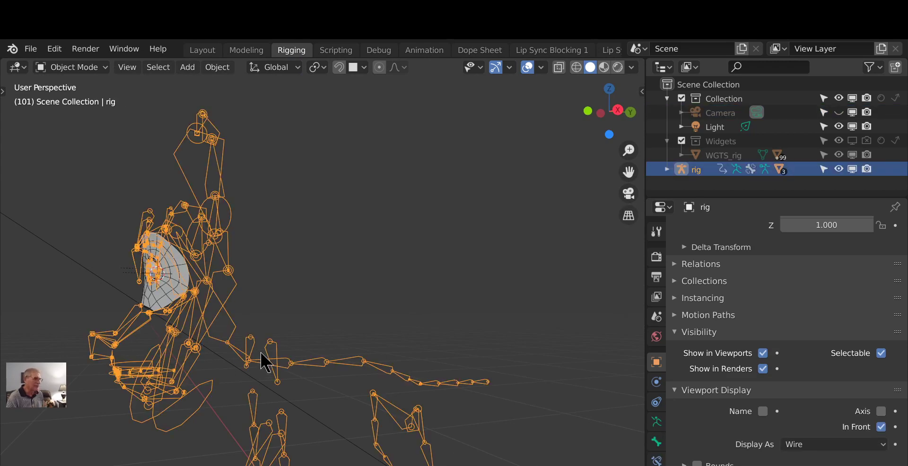
pyautogui.hotkey('ctrl', 'Tab')
pyautogui.scroll(-2, 271, 357)
pyautogui.moveTo(308, 381); pyautogui.dragTo(296, 402, button='middle')
pyautogui.moveTo(265, 369); pyautogui.dragTo(325, 375, button='middle')
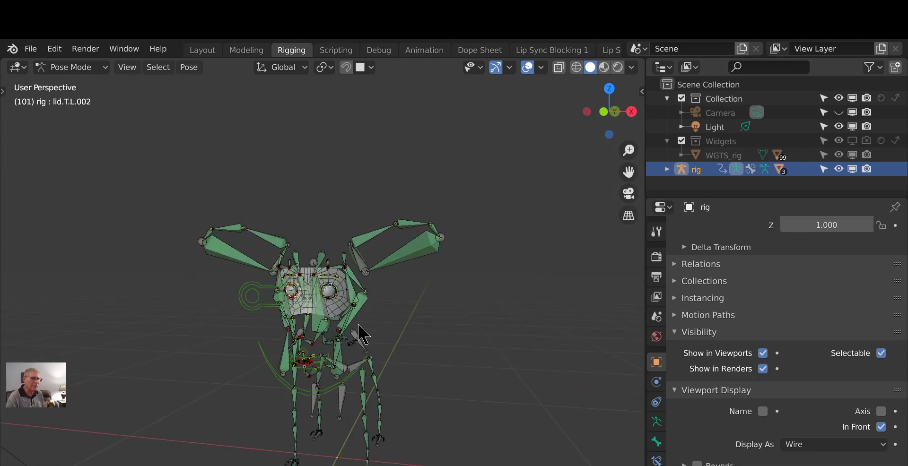
# Step: Circle-select all the eyelid bones around the character's left eye and hide all unselected bones
pyautogui.scroll(6, 364, 334)
pyautogui.moveTo(395, 387)
pyautogui.mouseDown(button='middle')
pyautogui.moveTo(382, 370)
pyautogui.moveTo(411, 370)
pyautogui.moveTo(388, 375)
pyautogui.moveTo(398, 374)
pyautogui.mouseUp(button='middle')
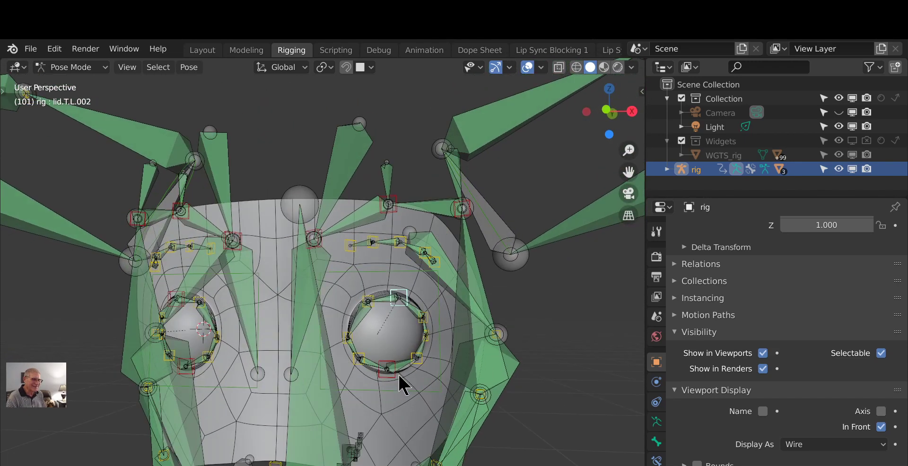
pyautogui.scroll(2, 405, 376)
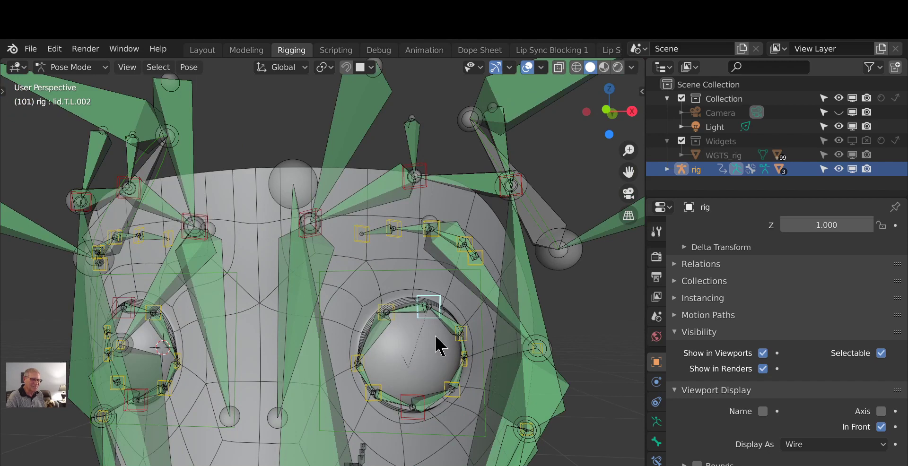
pyautogui.press('c')
pyautogui.moveTo(405, 307)
pyautogui.mouseDown()
pyautogui.moveTo(379, 324)
pyautogui.moveTo(364, 383)
pyautogui.moveTo(426, 406)
pyautogui.moveTo(452, 390)
pyautogui.mouseUp()
pyautogui.moveTo(461, 357)
pyautogui.mouseDown()
pyautogui.moveTo(462, 331)
pyautogui.moveTo(427, 305)
pyautogui.mouseUp()
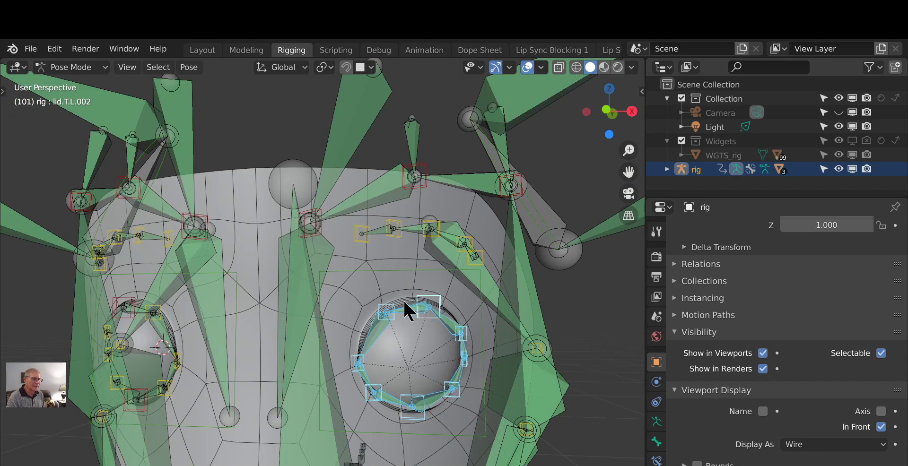
pyautogui.scroll(-3, 404, 302)
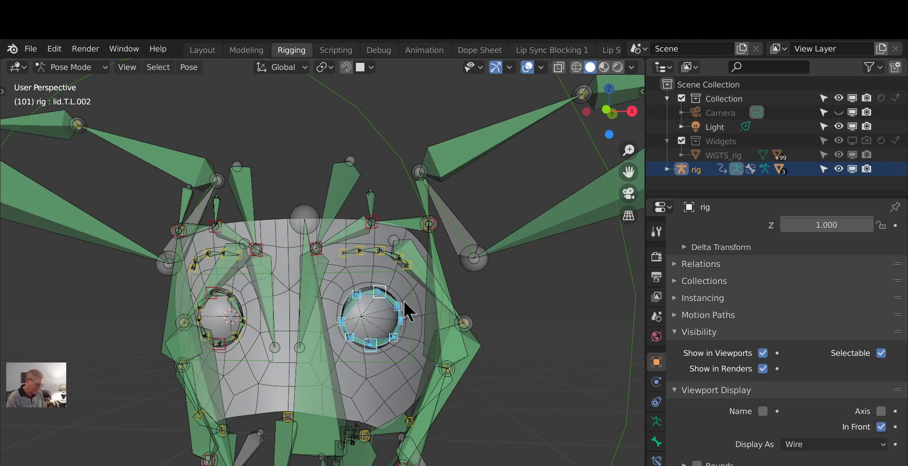
pyautogui.hotkey('shift', 'h')
pyautogui.scroll(1, 390, 348)
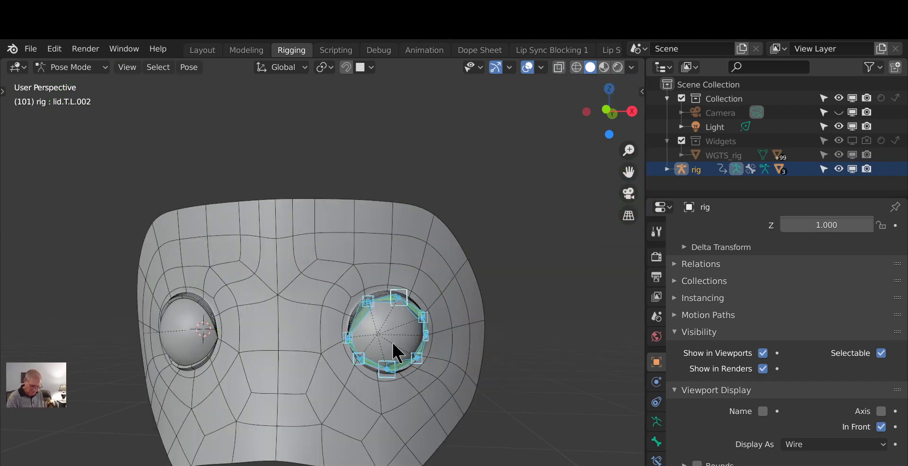
# Step: From the front view, test-move the upper-lid control lid.T.L.002 down over the eyeball twice, cancelling each move
pyautogui.press('KP_1')
pyautogui.scroll(1, 453, 346)
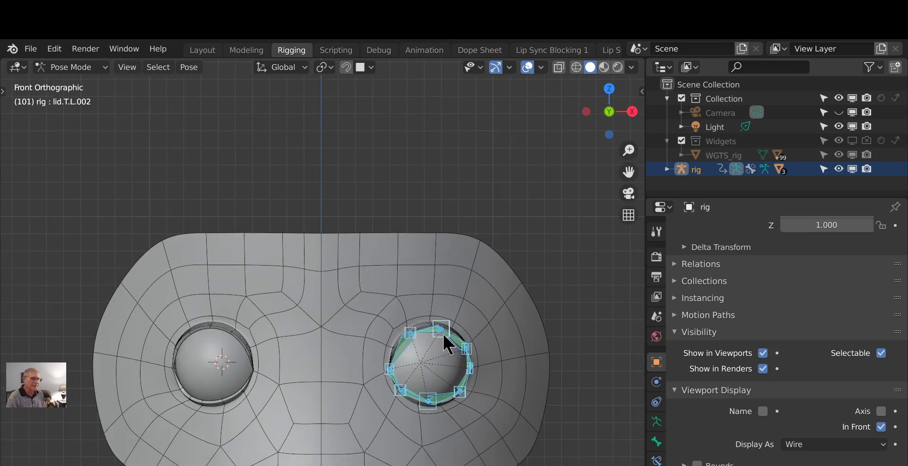
pyautogui.click(442, 333)
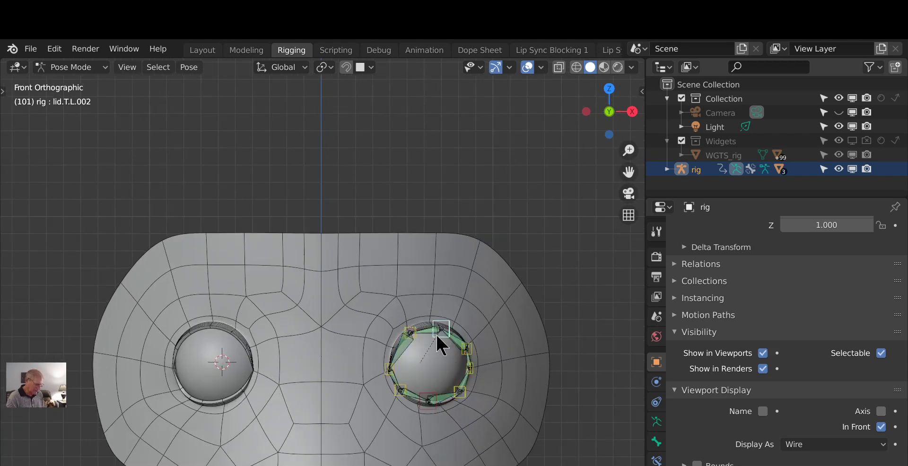
pyautogui.press('g')
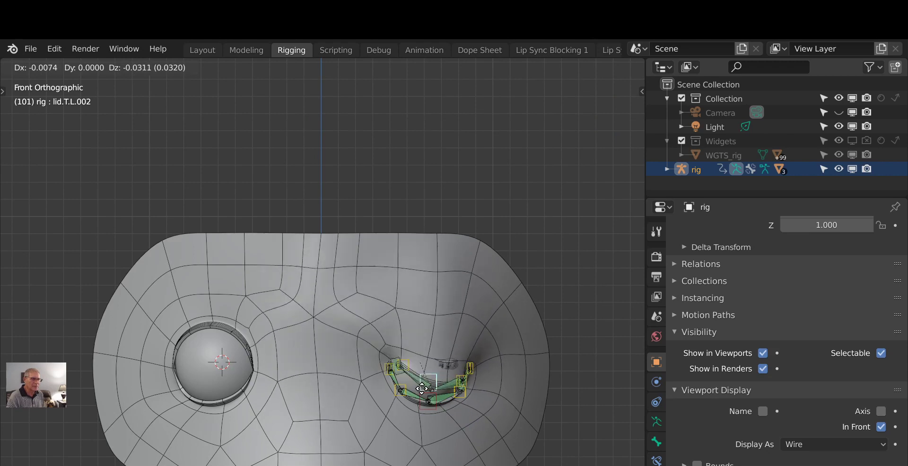
pyautogui.press('Escape')
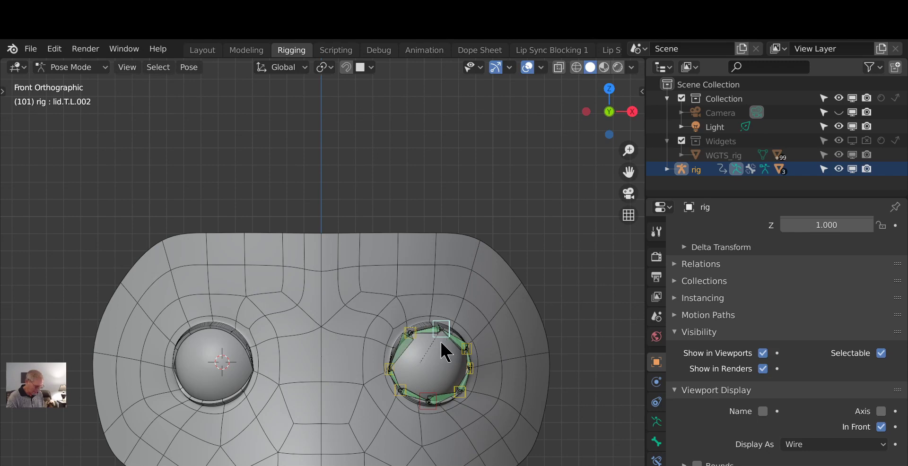
pyautogui.press('g')
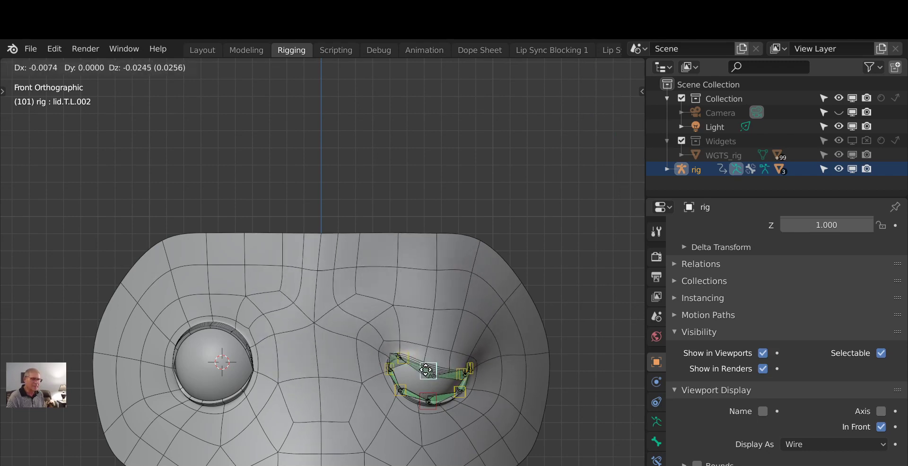
pyautogui.press('Escape')
# Step: Select the neighbouring upper-lid control lid.T.L.003 and try moving it slightly, cancelling the move
pyautogui.scroll(10, 503, 361)
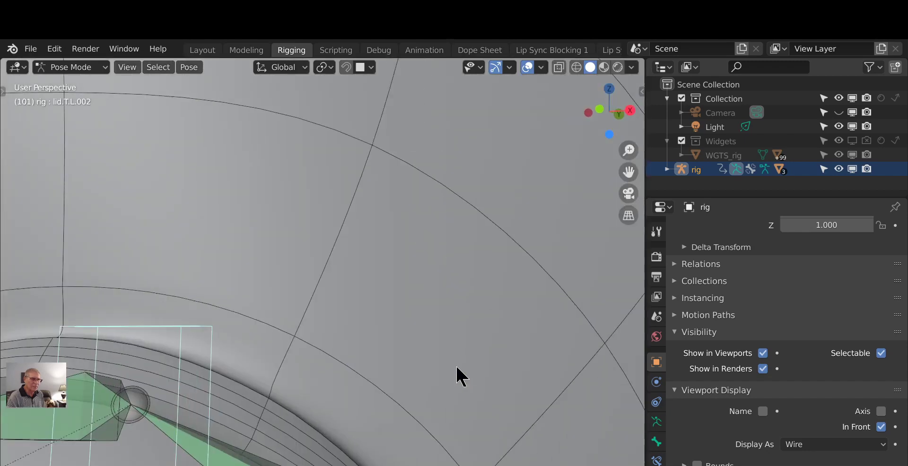
pyautogui.moveTo(459, 375)
pyautogui.mouseDown(button='middle')
pyautogui.moveTo(483, 381)
pyautogui.moveTo(460, 370)
pyautogui.mouseUp(button='middle')
pyautogui.scroll(-10, 459, 370)
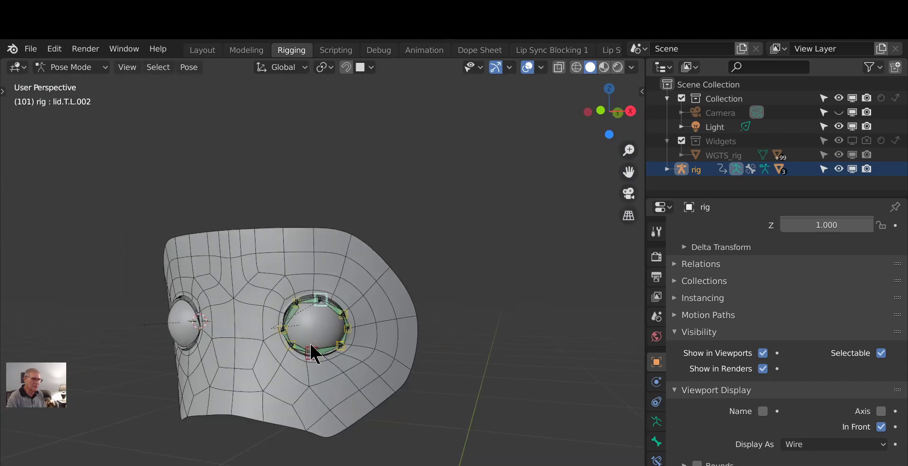
pyautogui.moveTo(314, 353); pyautogui.dragTo(335, 349, button='middle')
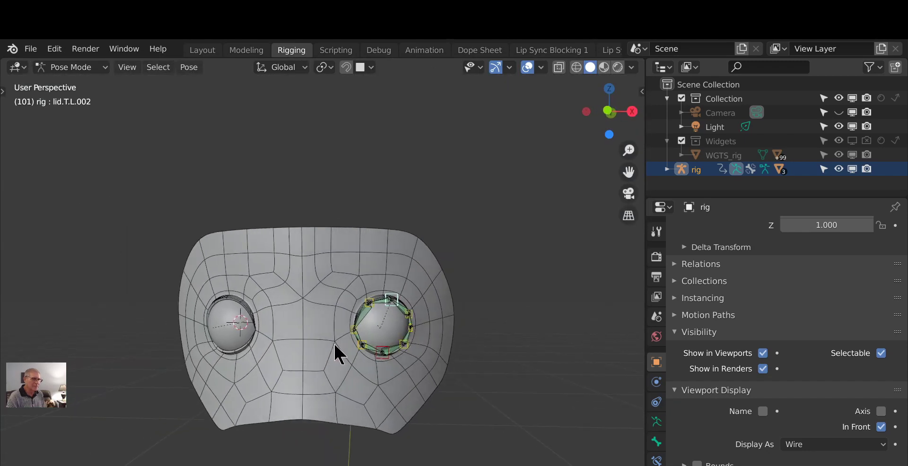
pyautogui.scroll(2, 401, 348)
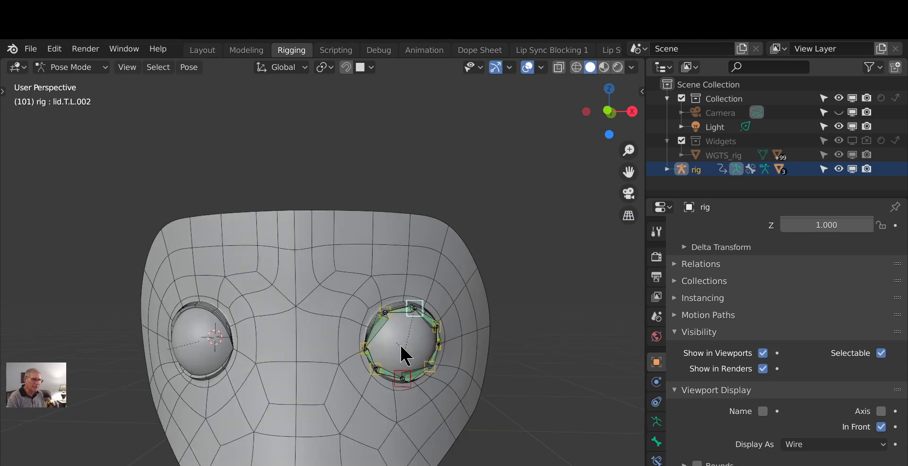
pyautogui.keyDown('shift'); pyautogui.click(387, 314); pyautogui.keyUp('shift')
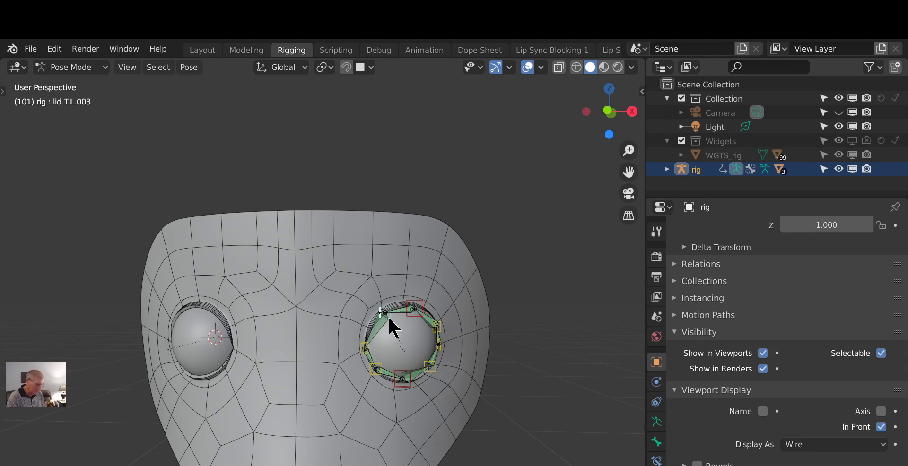
pyautogui.press('g')
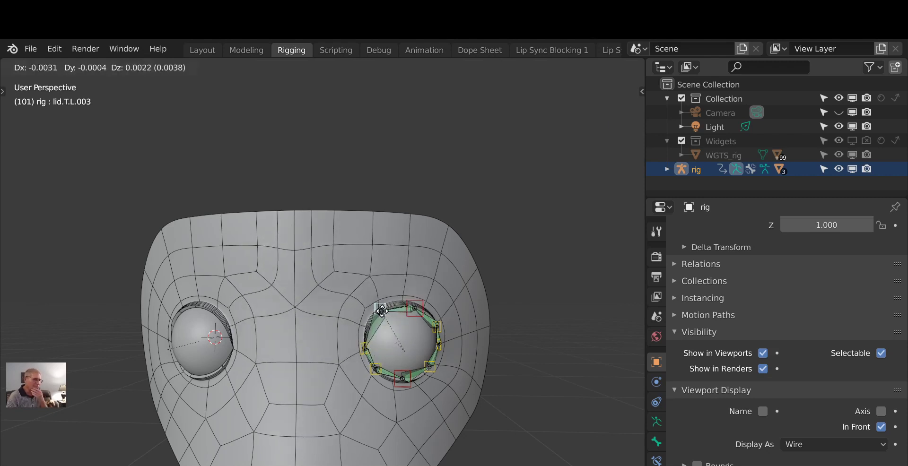
pyautogui.rightClick(386, 328)
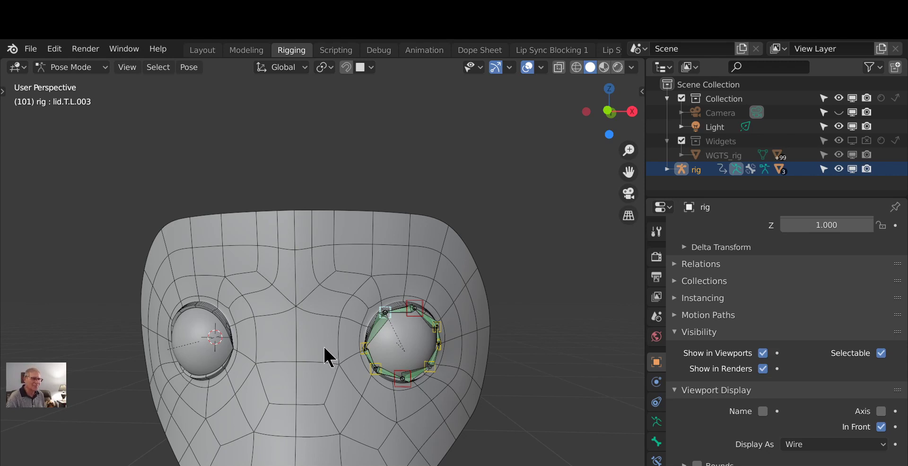
# Step: Reselect the upper-lid control lid.T.L.002 and examine how the eyelid bones sit against the mesh loops around the eye
pyautogui.scroll(2, 425, 374)
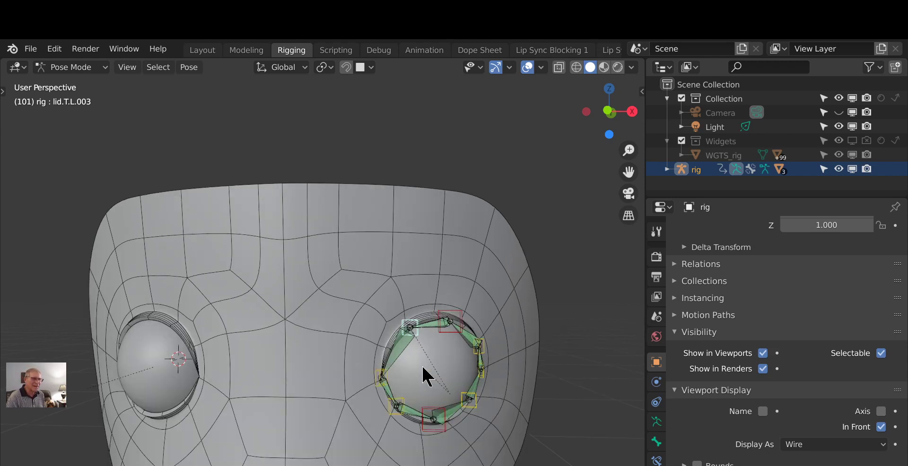
pyautogui.moveTo(425, 374); pyautogui.dragTo(397, 387, button='middle')
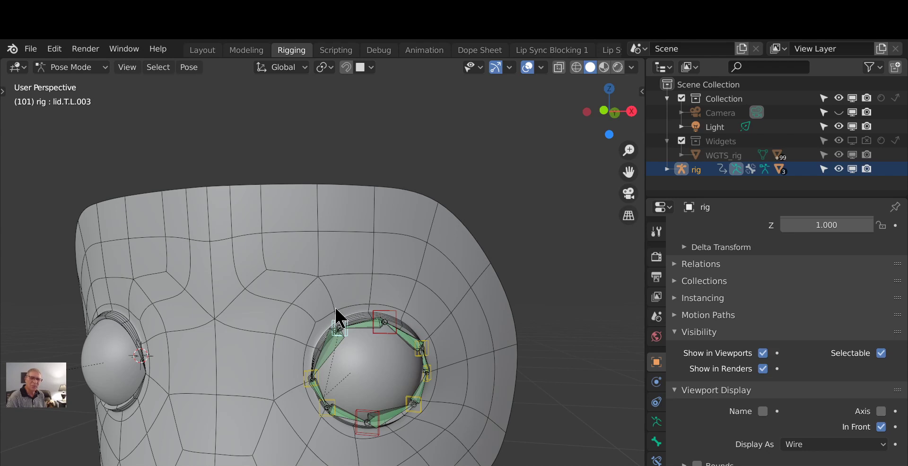
pyautogui.scroll(-2, 337, 318)
pyautogui.scroll(4, 409, 333)
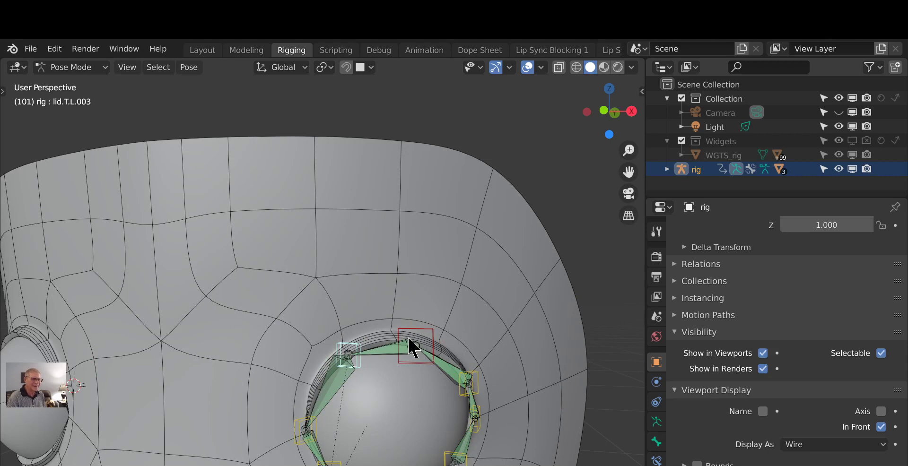
pyautogui.click(400, 339)
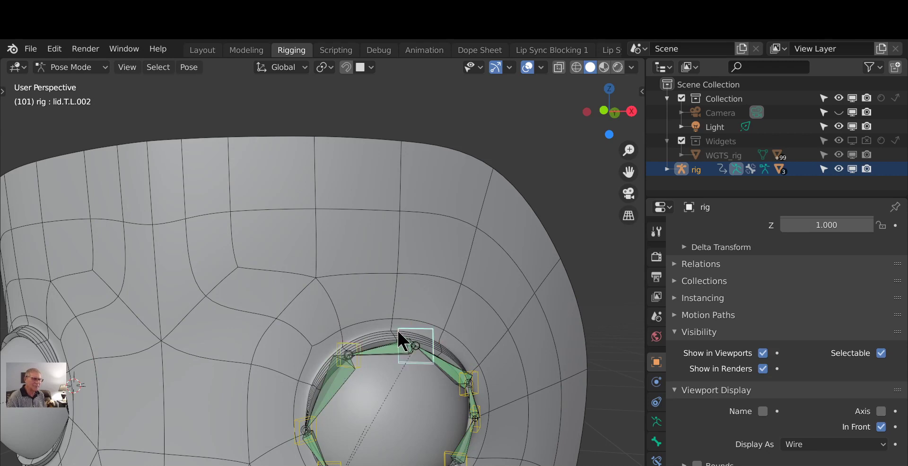
pyautogui.scroll(-3, 397, 331)
pyautogui.scroll(2, 398, 333)
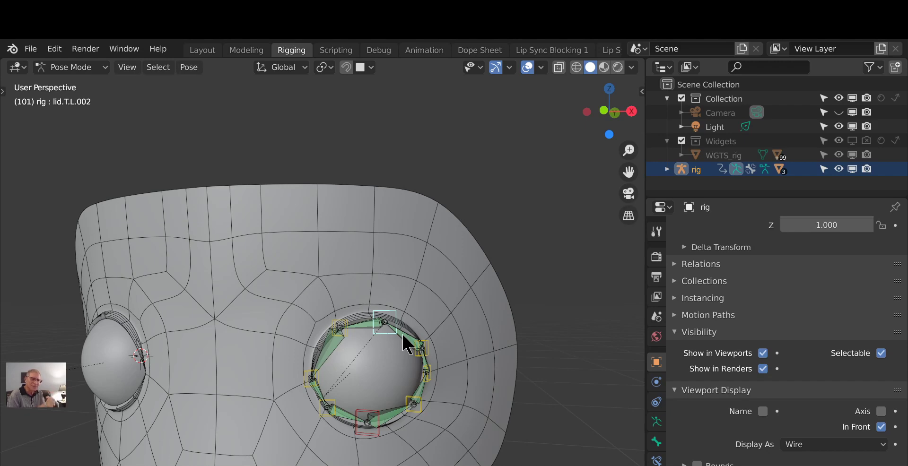
pyautogui.scroll(-3, 386, 345)
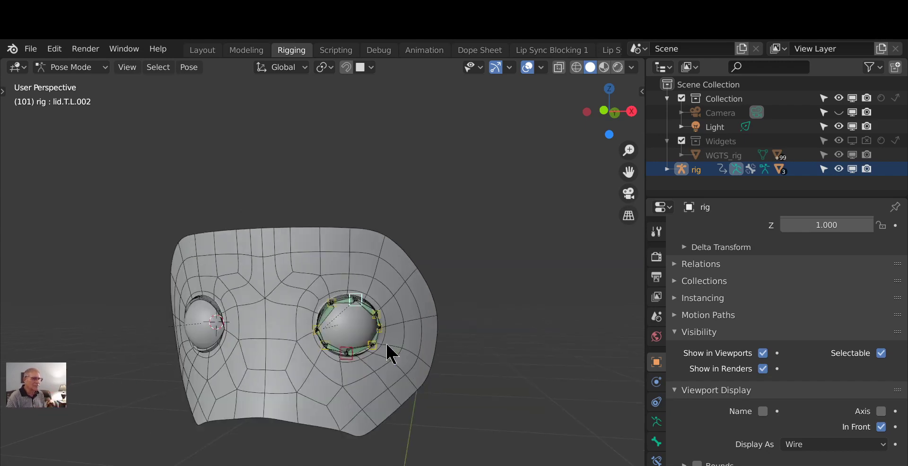
pyautogui.moveTo(337, 373)
pyautogui.mouseDown(button='middle')
pyautogui.moveTo(361, 371)
pyautogui.moveTo(339, 378)
pyautogui.moveTo(347, 375)
pyautogui.mouseUp(button='middle')
pyautogui.scroll(3, 388, 385)
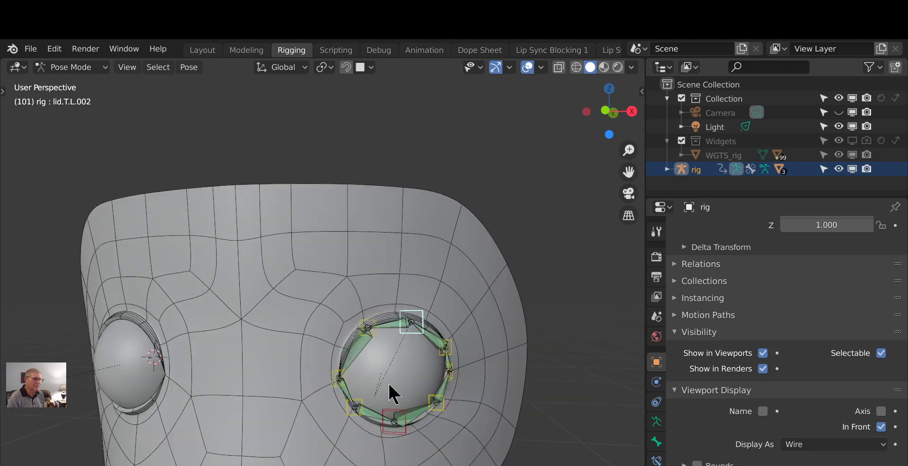
pyautogui.scroll(-1, 388, 385)
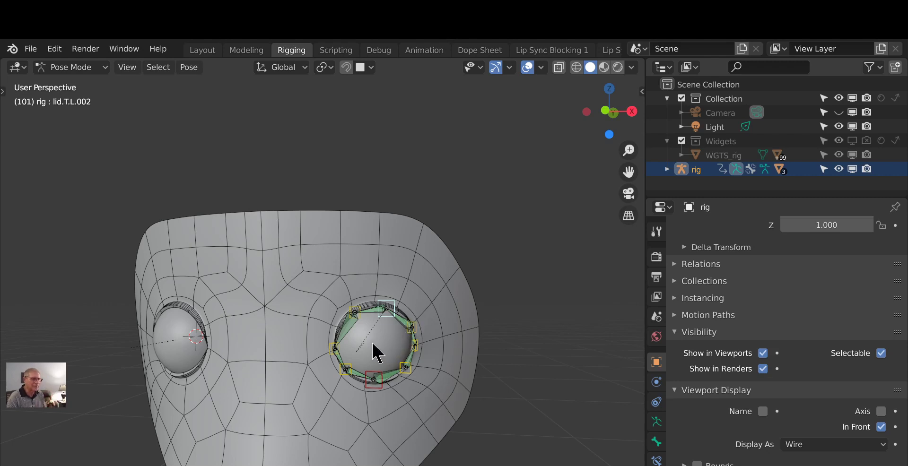
# Step: Return to Object Mode, add the face mesh to the rig selection, and switch the mesh to Weight Paint mode
pyautogui.click(97, 71)
pyautogui.click(96, 82)
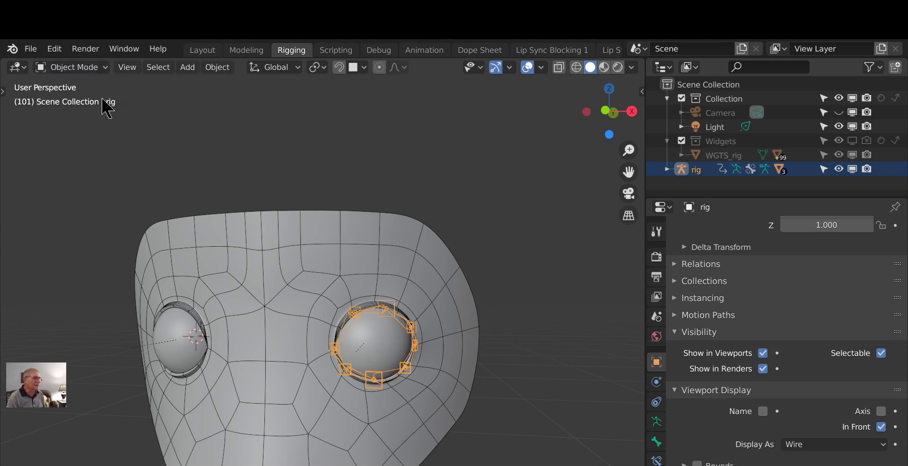
pyautogui.keyDown('shift'); pyautogui.click(368, 247); pyautogui.keyUp('shift')
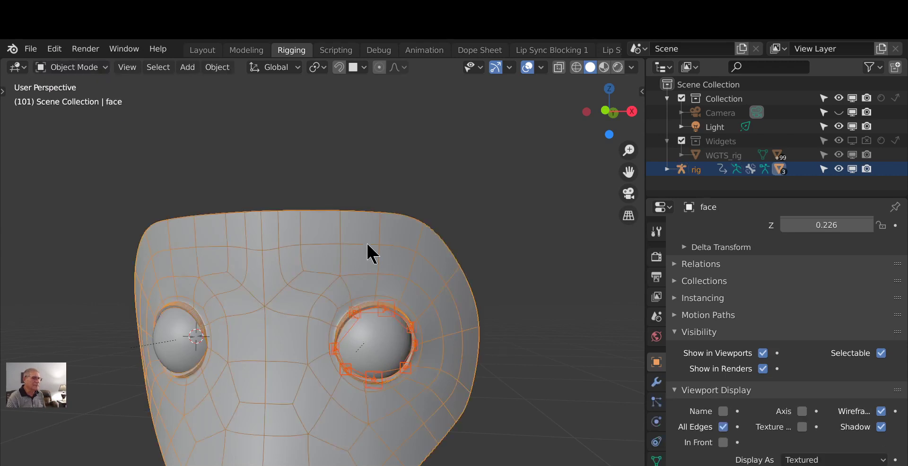
pyautogui.click(105, 71)
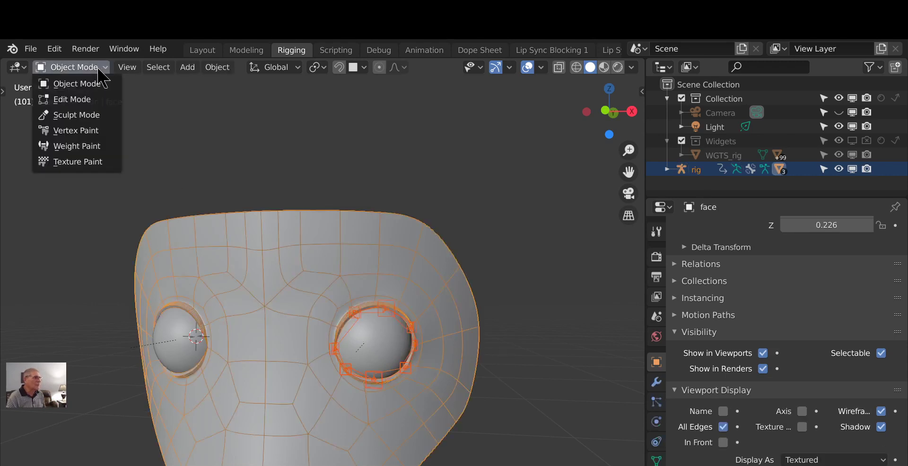
pyautogui.click(90, 141)
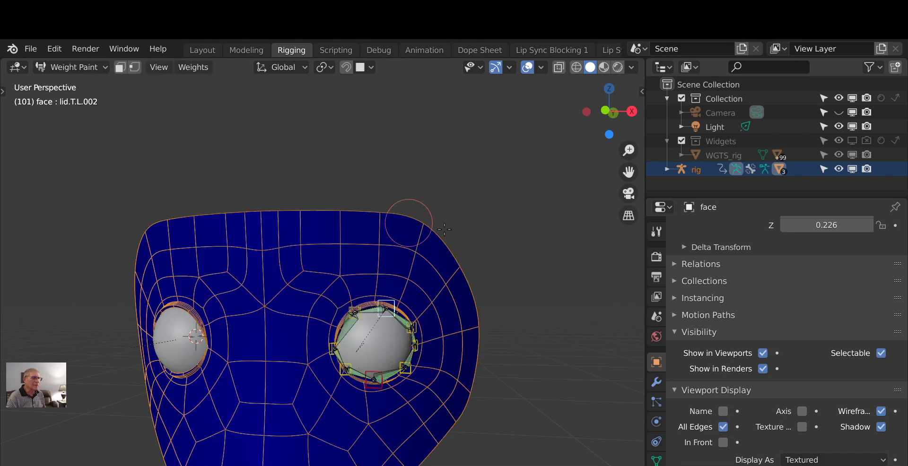
# Step: Set the Zero Weights option of the weight paint overlay to Active
pyautogui.scroll(-4, 492, 255)
pyautogui.scroll(1, 554, 190)
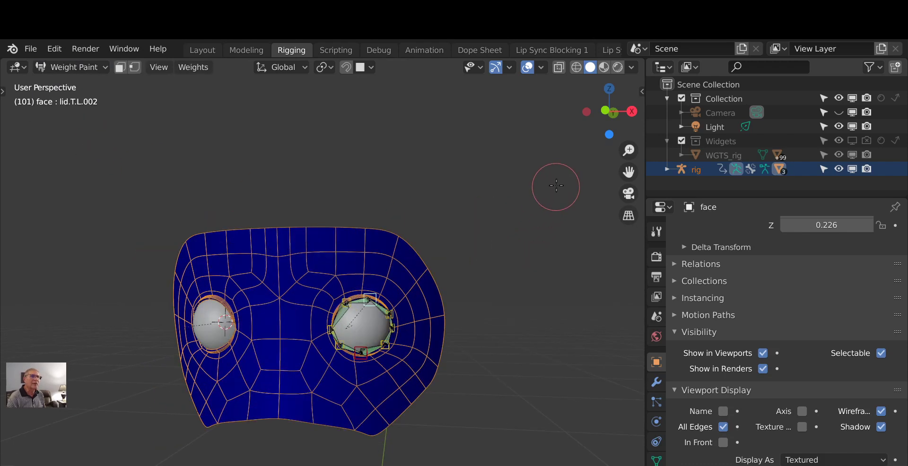
pyautogui.click(541, 67)
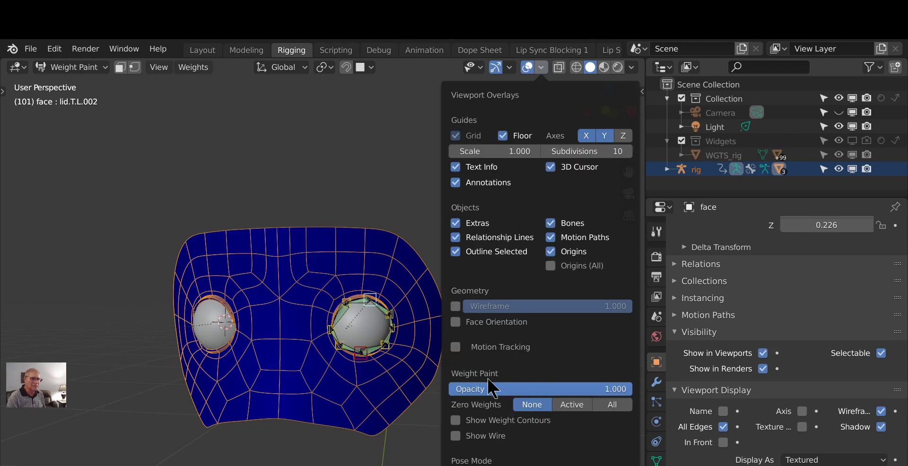
pyautogui.click(573, 405)
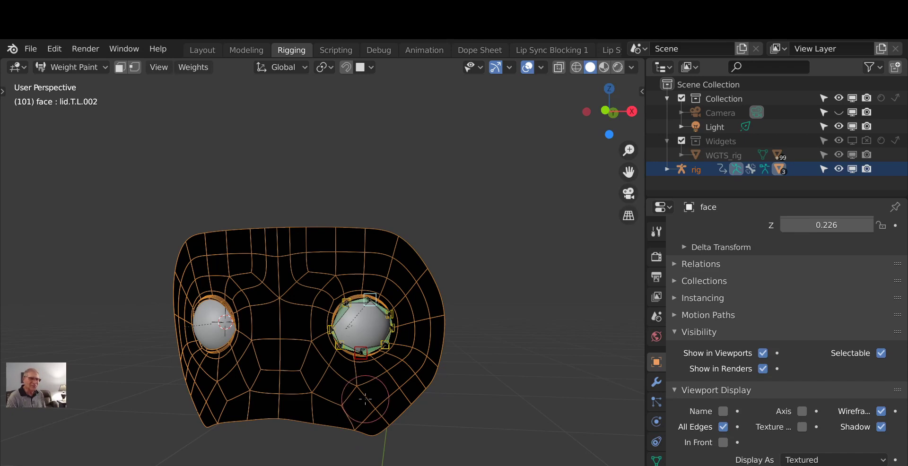
# Step: Select the deform bone DEF-lid.T.L.003 at the inner upper lid of the left eye to display its weights on the face
pyautogui.scroll(3, 429, 384)
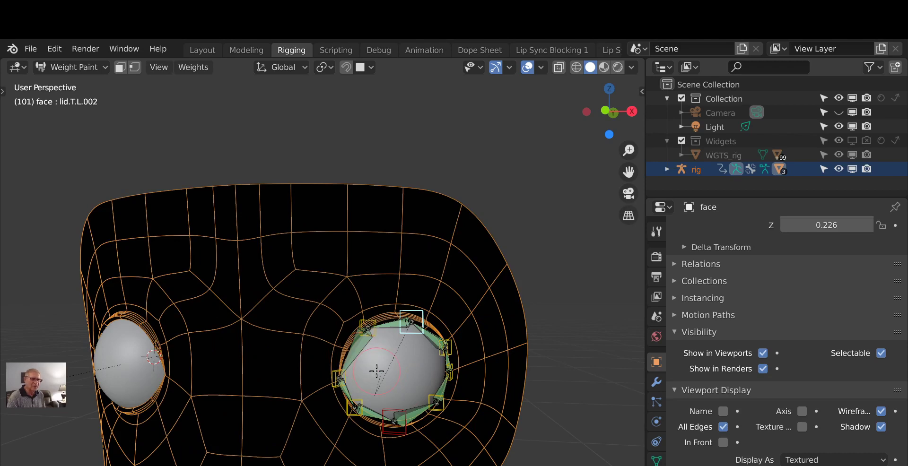
pyautogui.scroll(-3, 376, 371)
pyautogui.scroll(7, 405, 322)
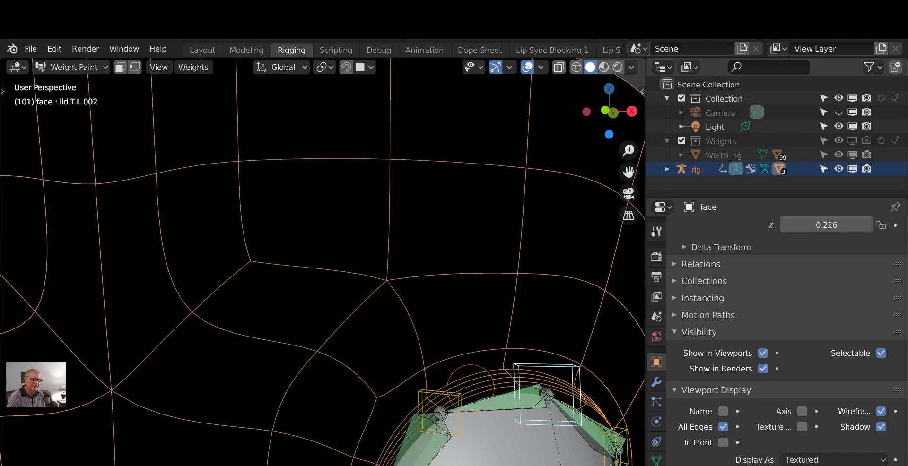
pyautogui.scroll(-4, 471, 387)
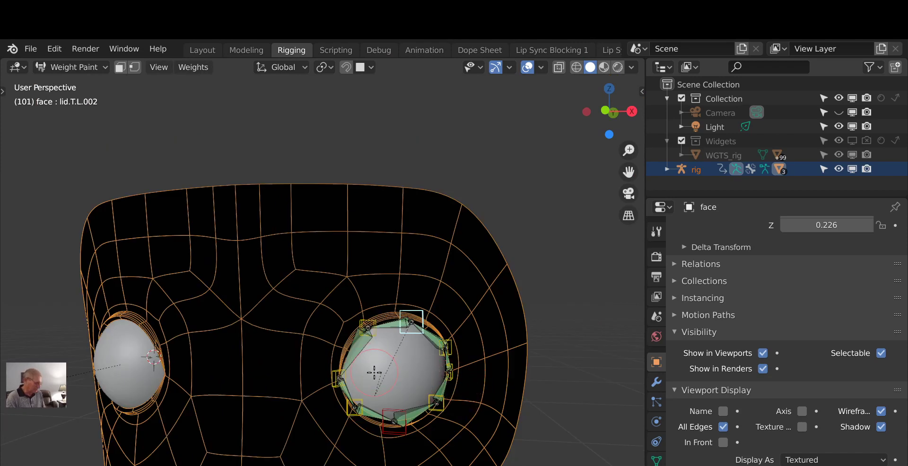
pyautogui.moveTo(374, 374); pyautogui.dragTo(371, 377, button='middle')
pyautogui.scroll(2, 317, 350)
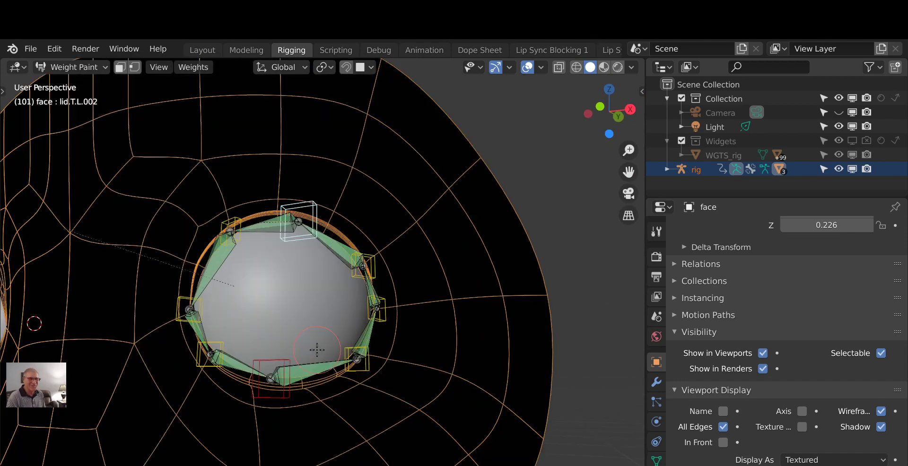
pyautogui.scroll(-3, 317, 351)
pyautogui.moveTo(273, 373); pyautogui.dragTo(290, 375, button='middle')
pyautogui.scroll(2, 372, 350)
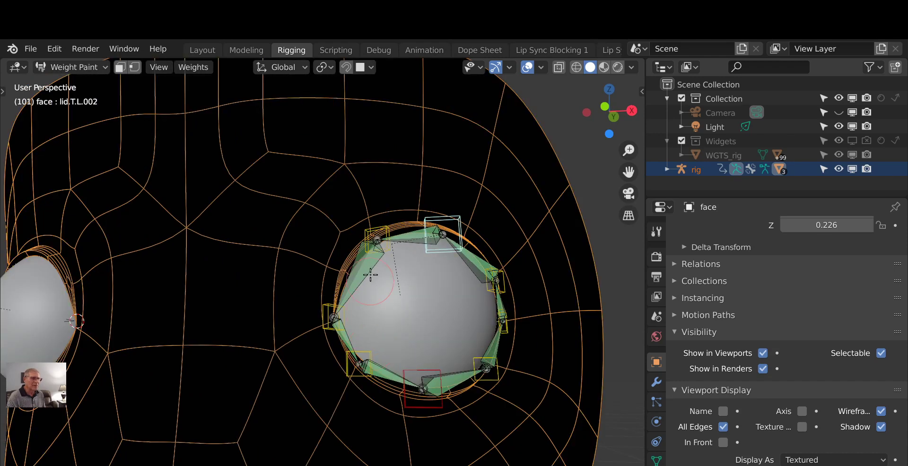
pyautogui.keyDown('ctrl'); pyautogui.click(360, 273); pyautogui.keyUp('ctrl')
pyautogui.scroll(-5, 395, 347)
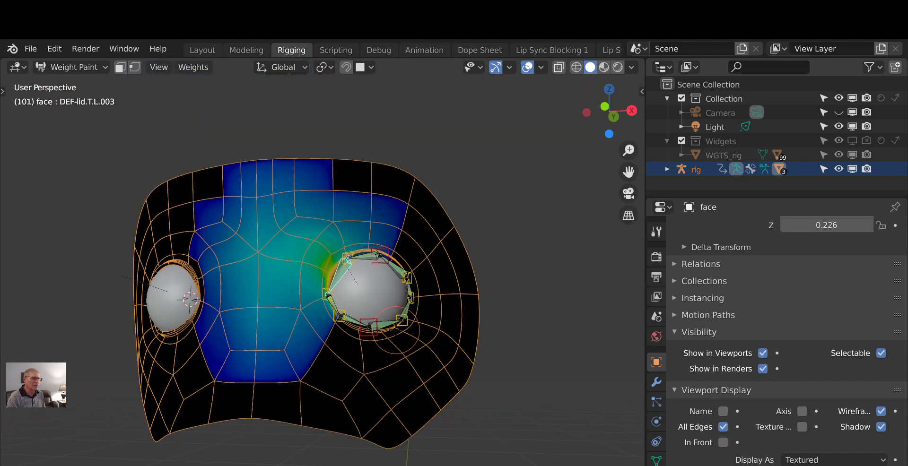
pyautogui.moveTo(317, 380); pyautogui.dragTo(335, 402, button='middle')
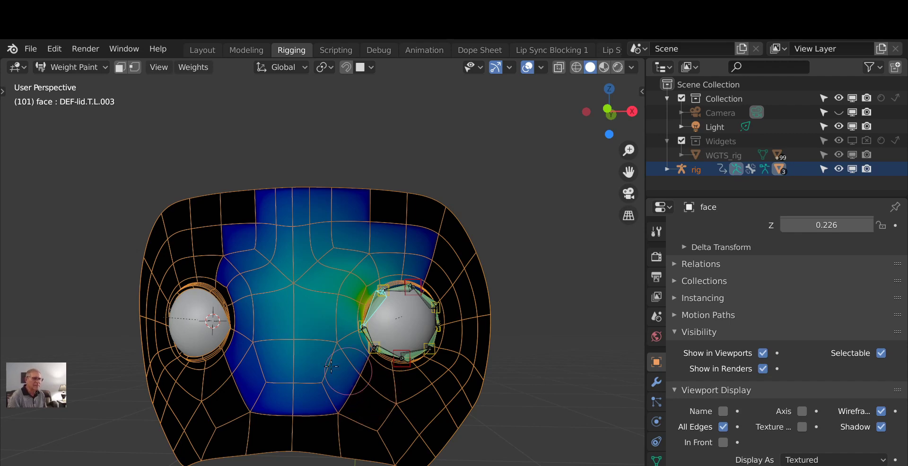
# Step: Review the weights of each left eyelid deform bone around the eye, from DEF-lid.B.L back round to DEF-lid.T.L.003
pyautogui.keyDown('ctrl'); pyautogui.click(370, 337); pyautogui.keyUp('ctrl')
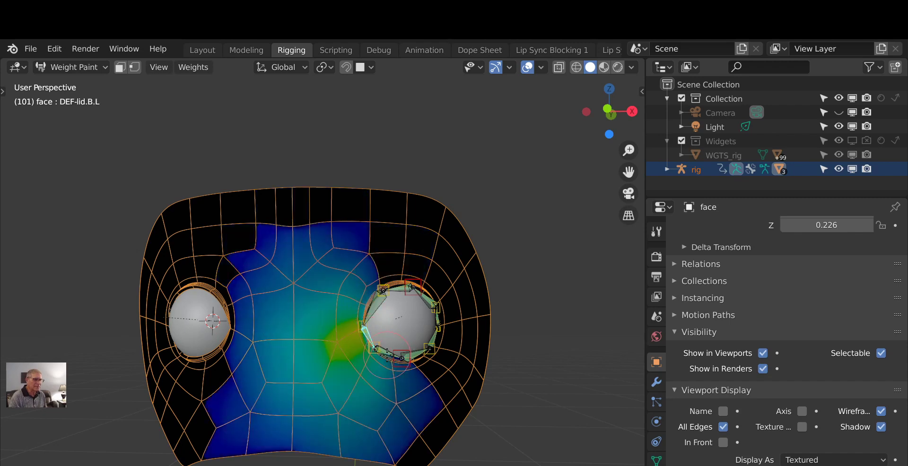
pyautogui.keyDown('ctrl'); pyautogui.click(387, 355); pyautogui.keyUp('ctrl')
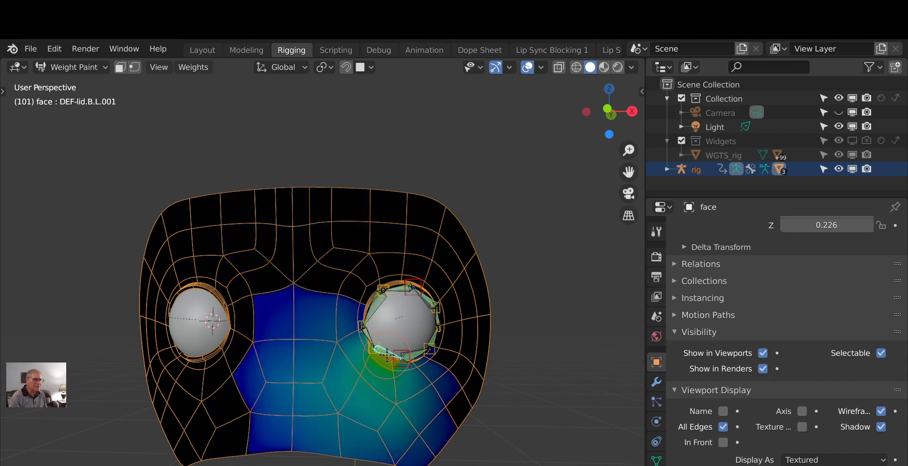
pyautogui.keyDown('ctrl'); pyautogui.click(421, 356); pyautogui.keyUp('ctrl')
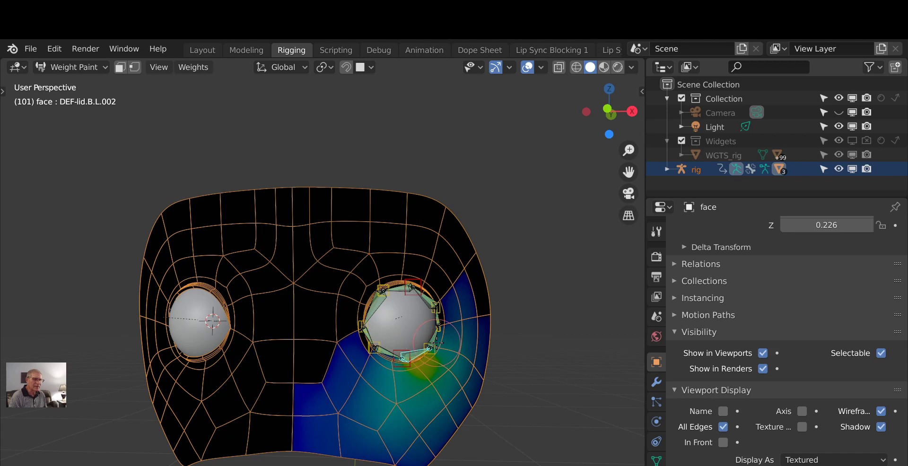
pyautogui.keyDown('ctrl'); pyautogui.click(435, 342); pyautogui.keyUp('ctrl')
pyautogui.keyDown('ctrl'); pyautogui.click(438, 322); pyautogui.keyUp('ctrl')
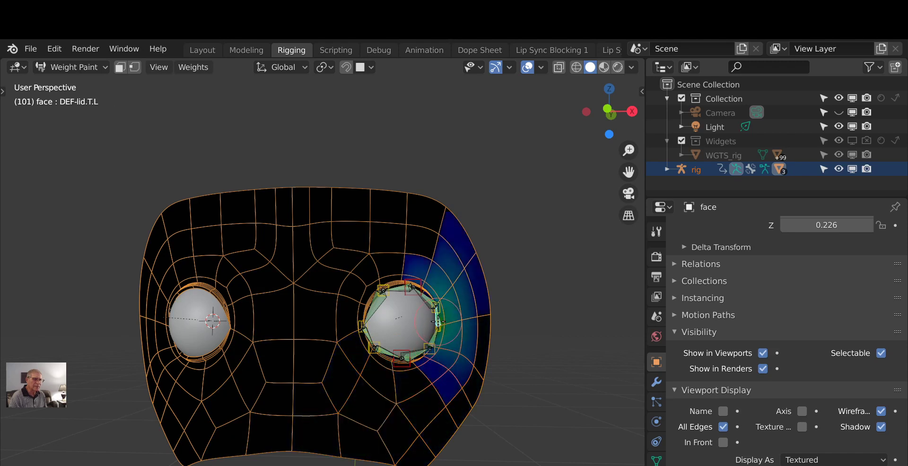
pyautogui.keyDown('ctrl'); pyautogui.click(421, 299); pyautogui.keyUp('ctrl')
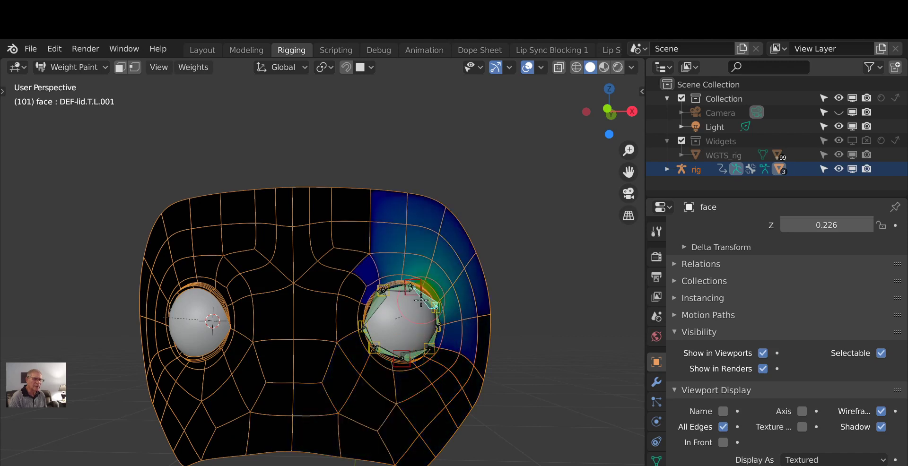
pyautogui.keyDown('ctrl'); pyautogui.click(403, 289); pyautogui.keyUp('ctrl')
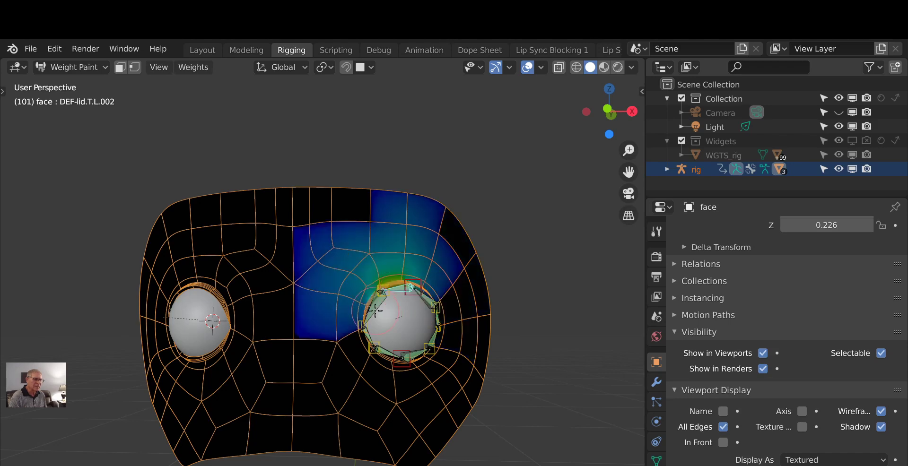
pyautogui.keyDown('ctrl'); pyautogui.click(375, 310); pyautogui.keyUp('ctrl')
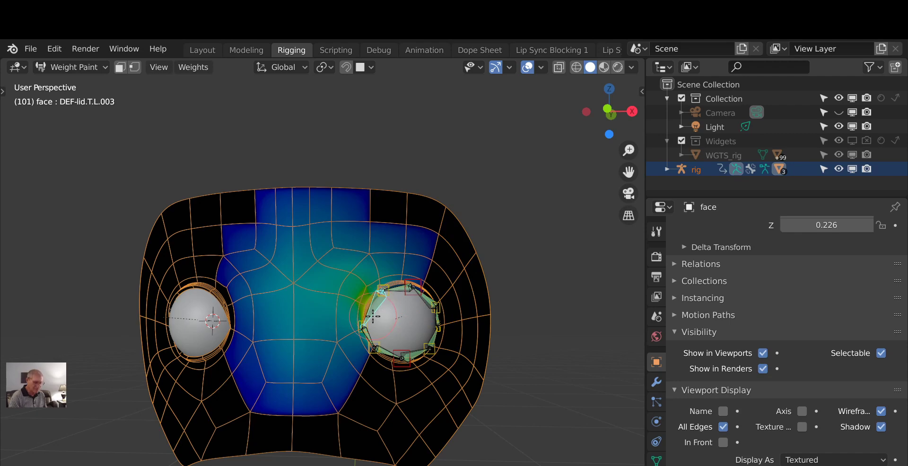
# Step: Face the mesh in front view and set the Draw brush's blend mode to Subtract
pyautogui.press('KP_1')
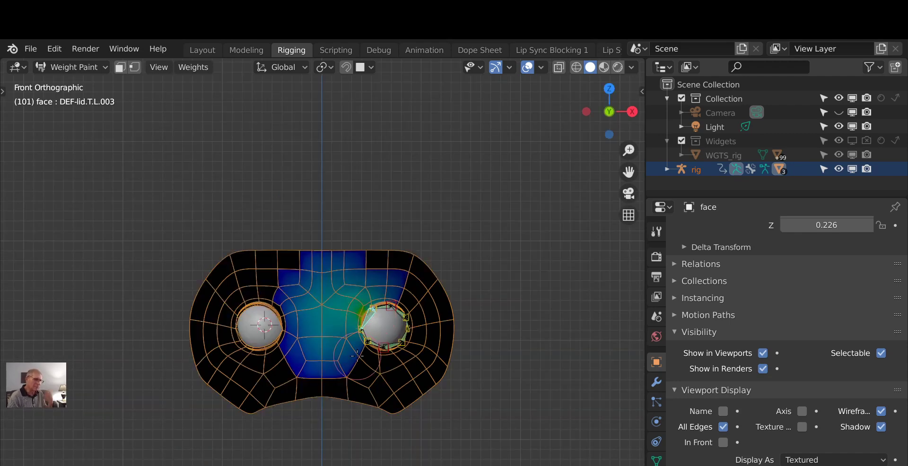
pyautogui.scroll(2, 357, 356)
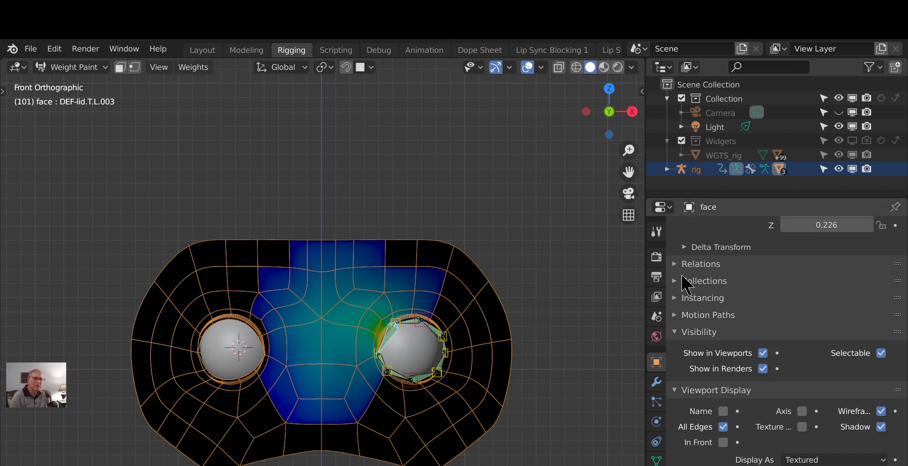
pyautogui.click(656, 231)
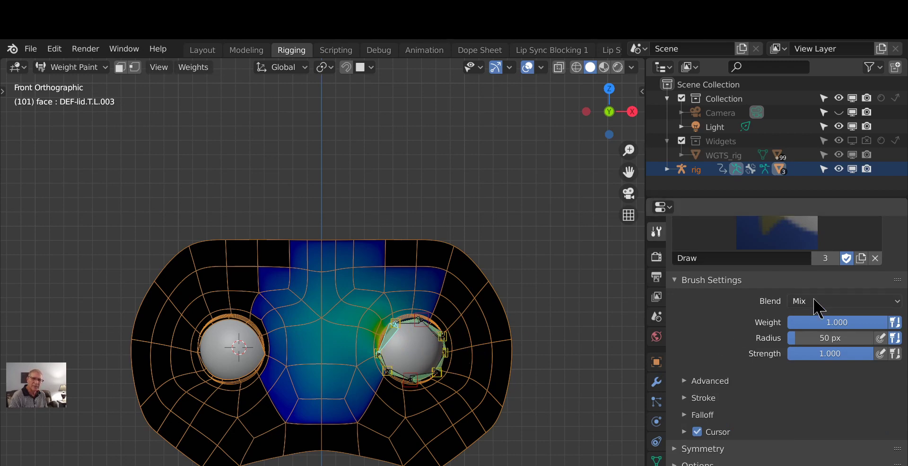
pyautogui.scroll(5, 714, 355)
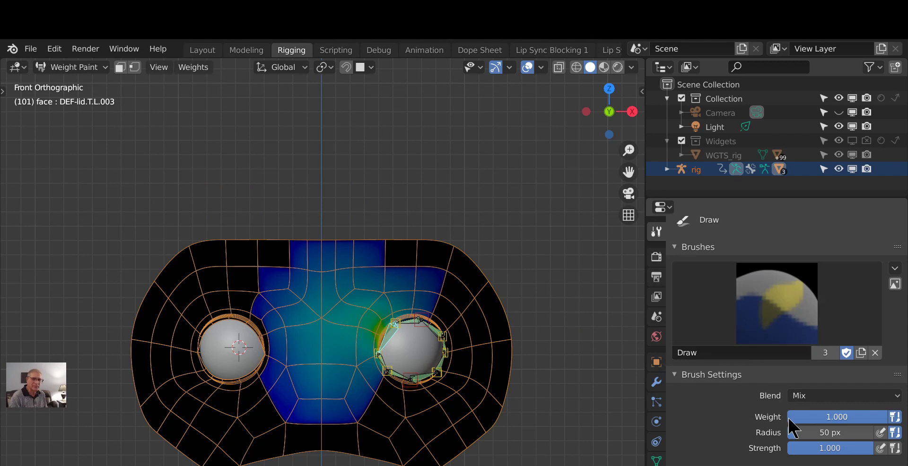
pyautogui.click(803, 397)
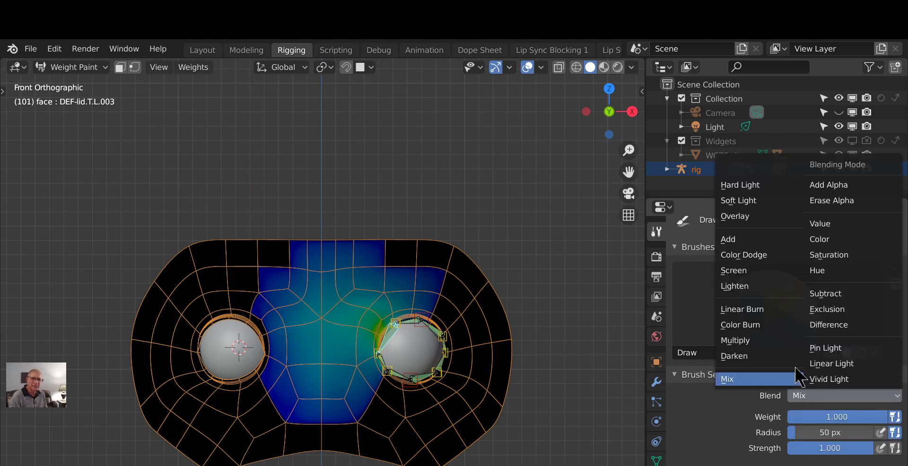
pyautogui.click(829, 295)
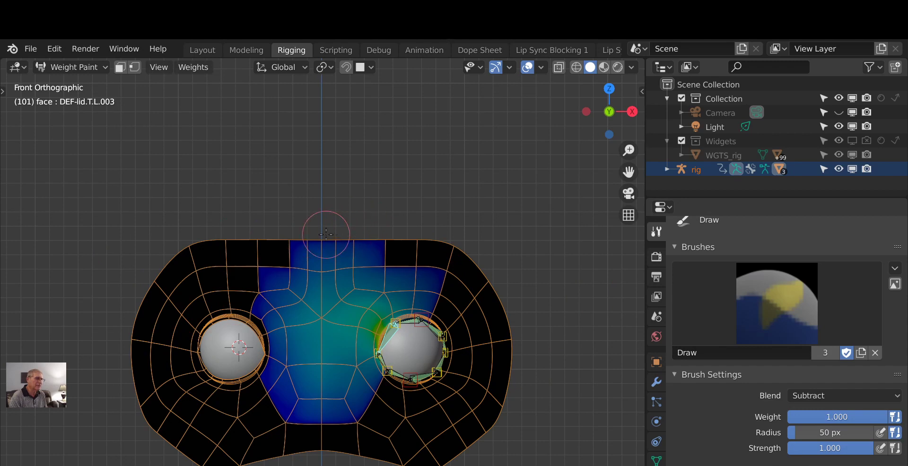
# Step: Paint away DEF-lid.T.L.003's weights on the right half of the face and across the forehead above the left eye
pyautogui.moveTo(321, 224)
pyautogui.mouseDown()
pyautogui.moveTo(315, 431)
pyautogui.moveTo(294, 341)
pyautogui.moveTo(288, 256)
pyautogui.moveTo(279, 350)
pyautogui.moveTo(283, 320)
pyautogui.mouseUp()
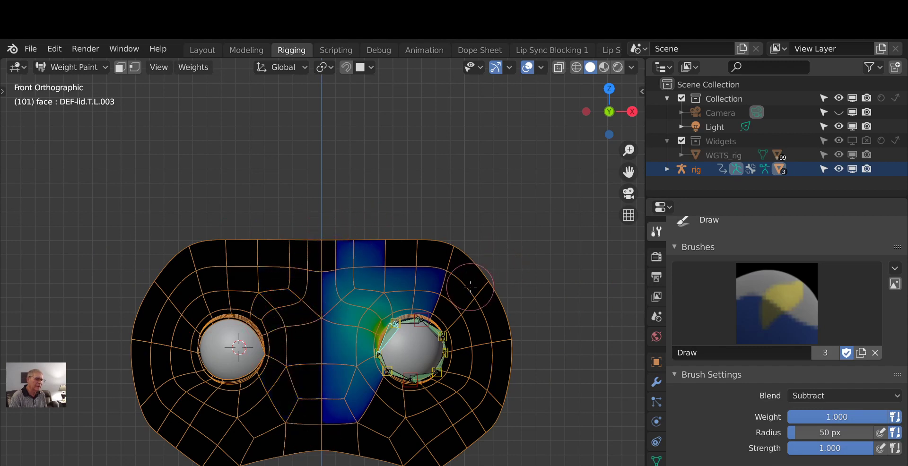
pyautogui.moveTo(468, 286)
pyautogui.mouseDown()
pyautogui.moveTo(300, 286)
pyautogui.moveTo(403, 247)
pyautogui.mouseUp()
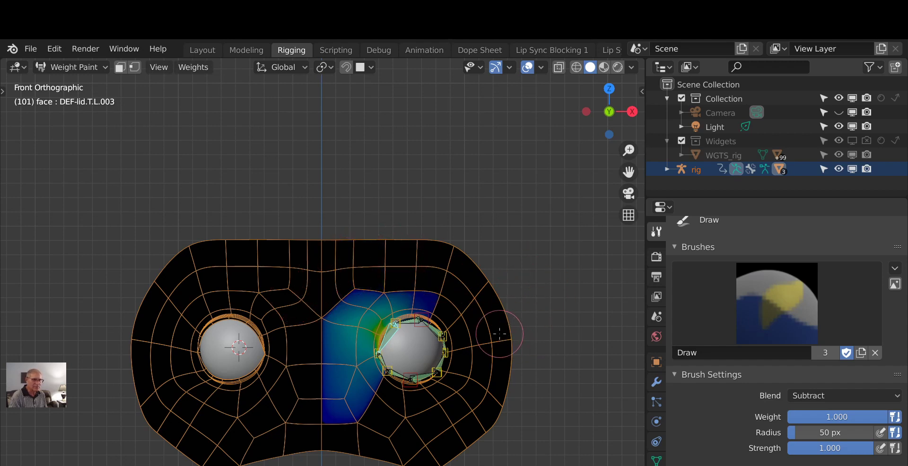
pyautogui.scroll(1, 318, 438)
pyautogui.scroll(-1, 318, 438)
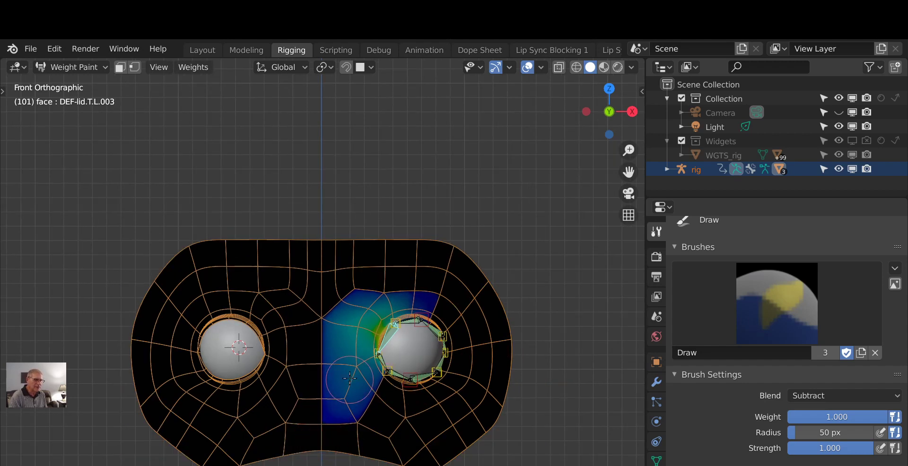
# Step: Paint away DEF-lid.T.L.003's weights beneath the left eye and along the nose bridge, keeping only the loops around the eye
pyautogui.moveTo(359, 378); pyautogui.dragTo(347, 402)
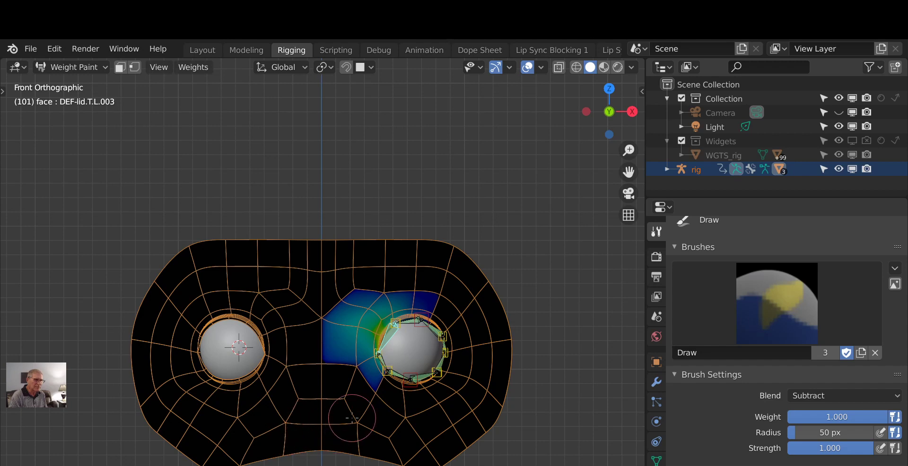
pyautogui.scroll(1, 352, 419)
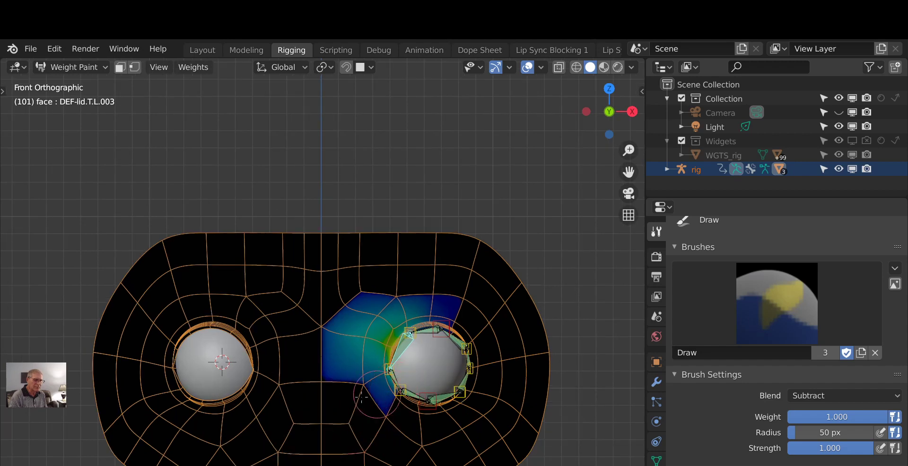
pyautogui.moveTo(395, 377); pyautogui.dragTo(331, 396)
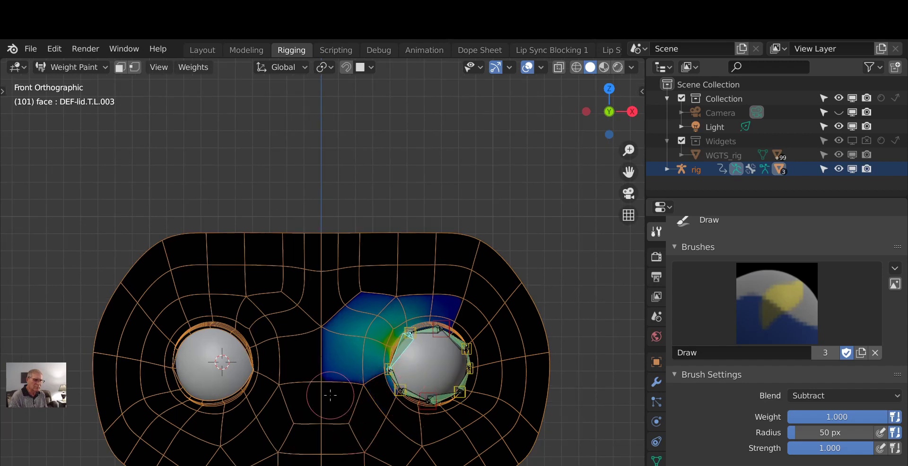
pyautogui.scroll(1, 423, 416)
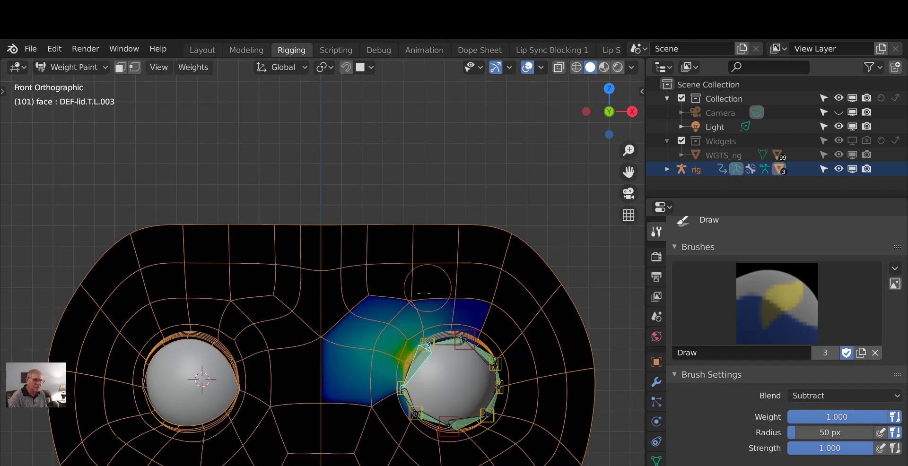
pyautogui.moveTo(406, 305)
pyautogui.mouseDown()
pyautogui.moveTo(348, 369)
pyautogui.moveTo(363, 426)
pyautogui.mouseUp()
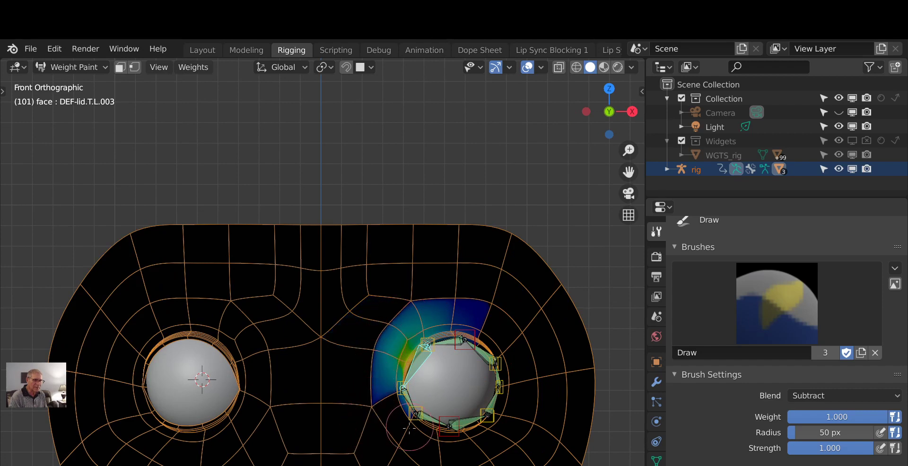
# Step: Inspect the vertex weights of mesh vertices near the left eye's inner upper corner in Edit Mode, and return to Weight Paint mode
pyautogui.moveTo(411, 428); pyautogui.dragTo(368, 441, button='middle')
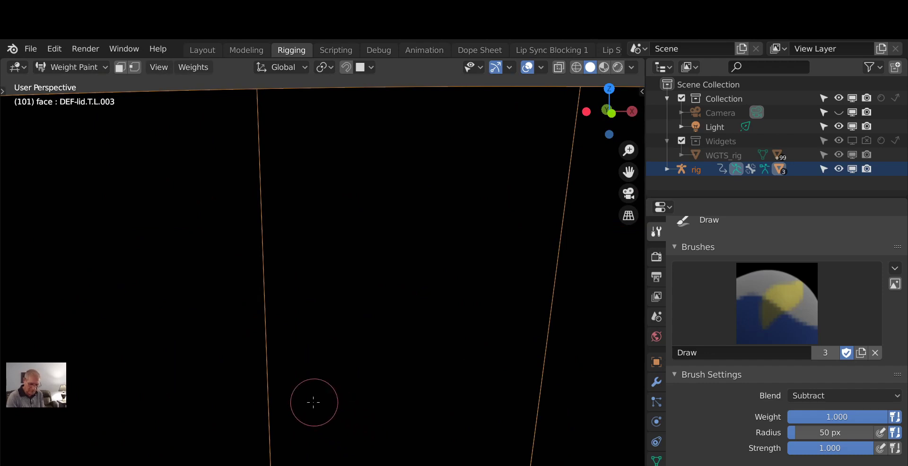
pyautogui.press('KP_1')
pyautogui.scroll(2, 402, 358)
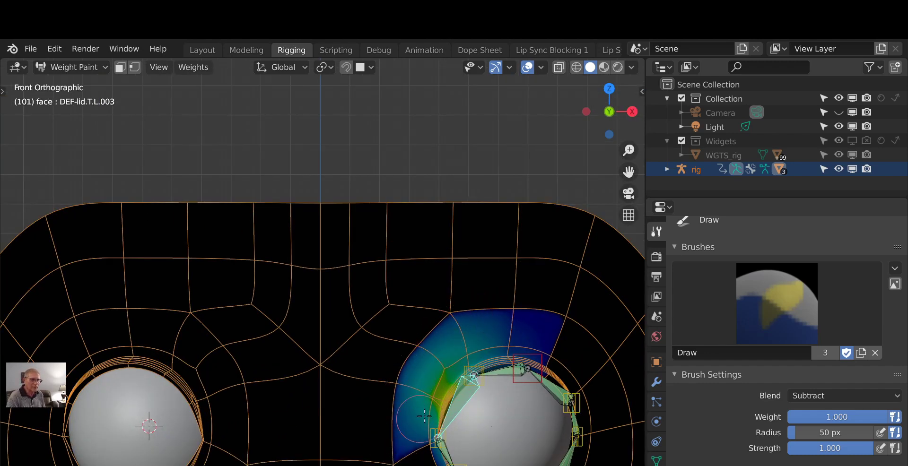
pyautogui.scroll(-1, 434, 378)
pyautogui.scroll(1, 433, 379)
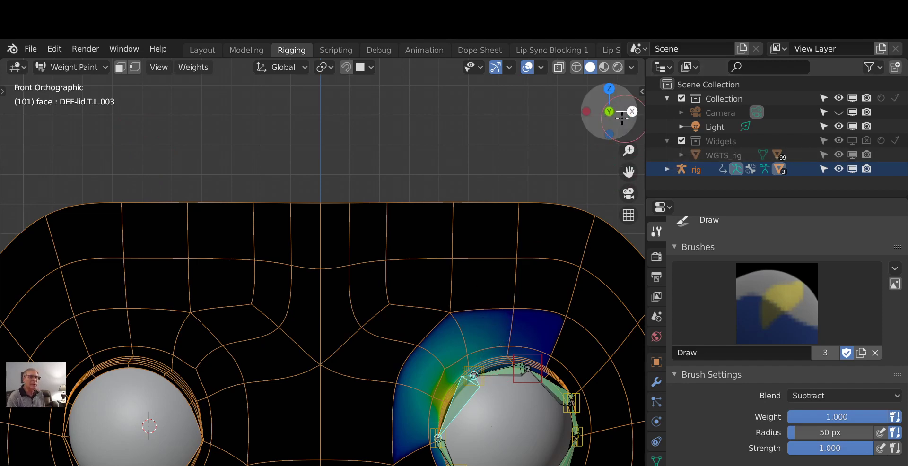
pyautogui.click(642, 91)
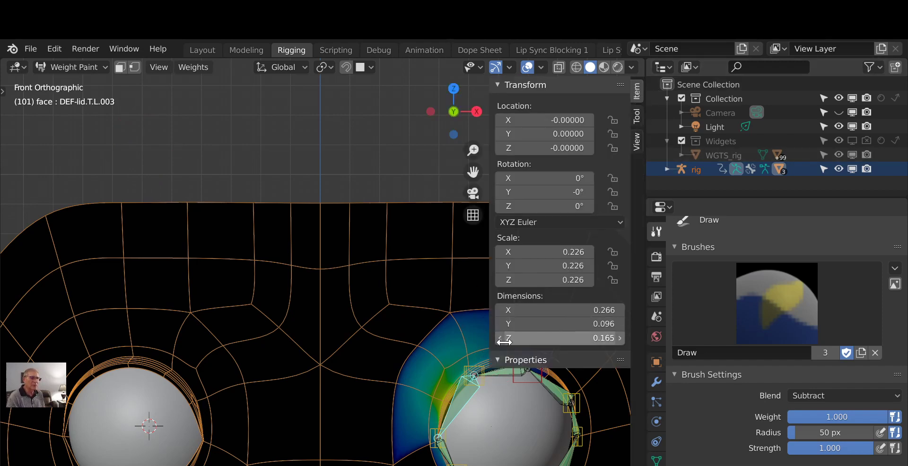
pyautogui.press('Tab')
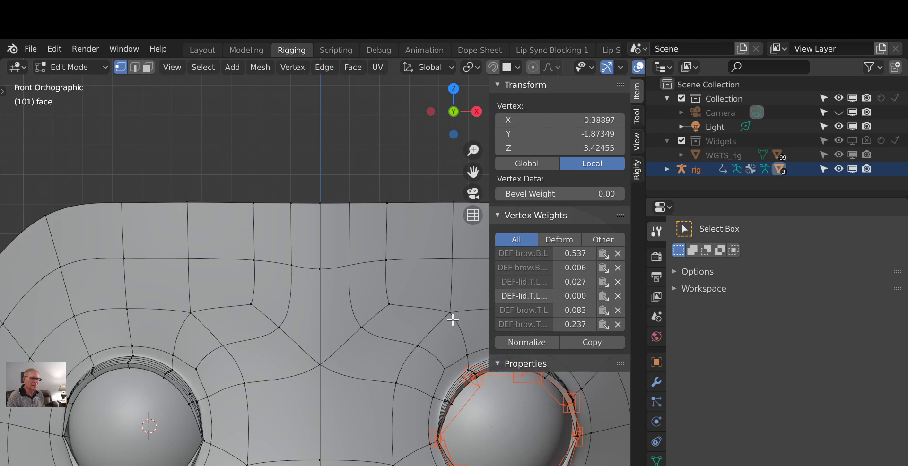
pyautogui.click(420, 344)
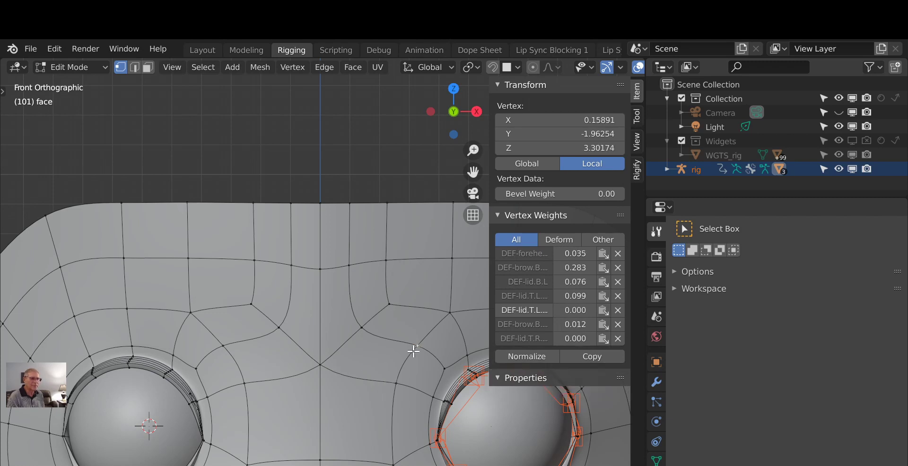
pyautogui.press('Tab')
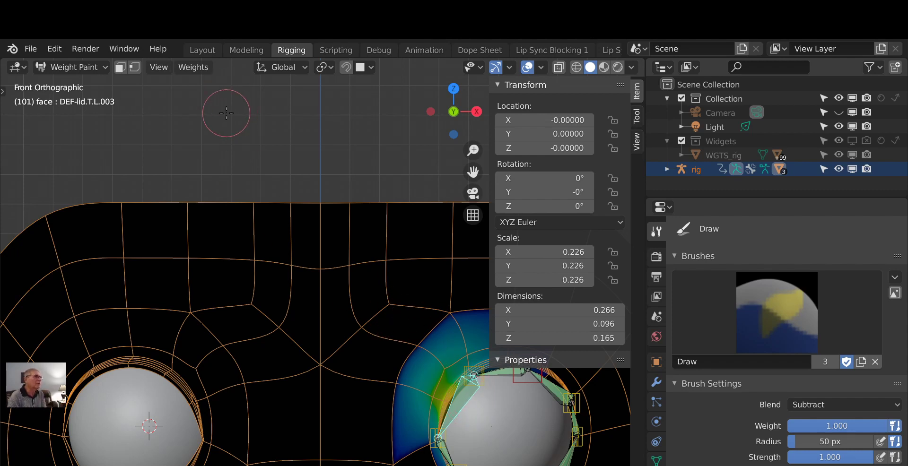
# Step: Clean DEF-lid.T.L.003's vertex group with the Active Group subset and a limit of 0.000
pyautogui.click(194, 67)
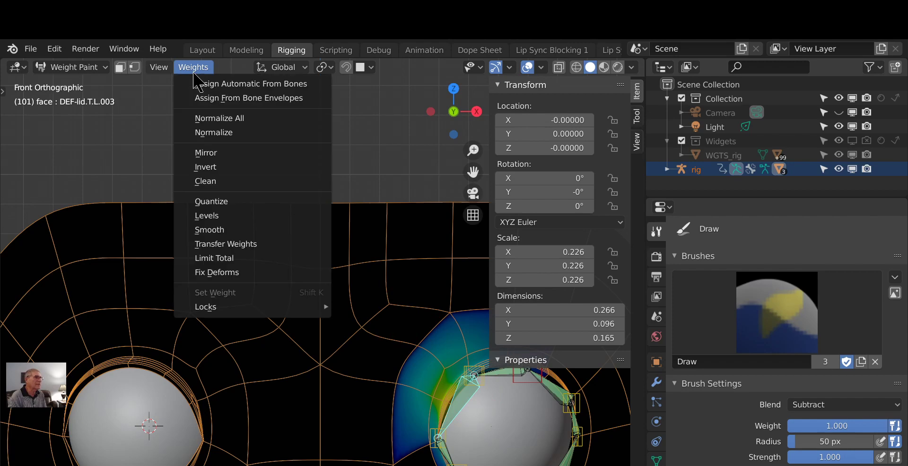
pyautogui.click(204, 181)
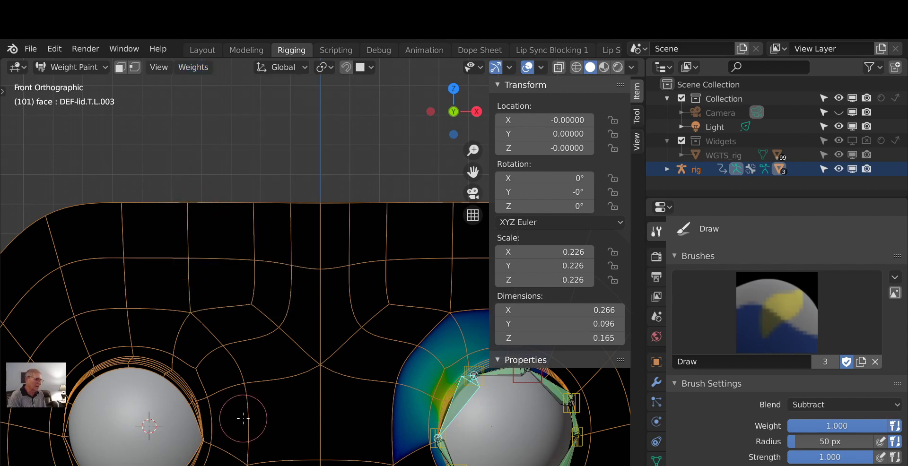
pyautogui.scroll(-2, 243, 418)
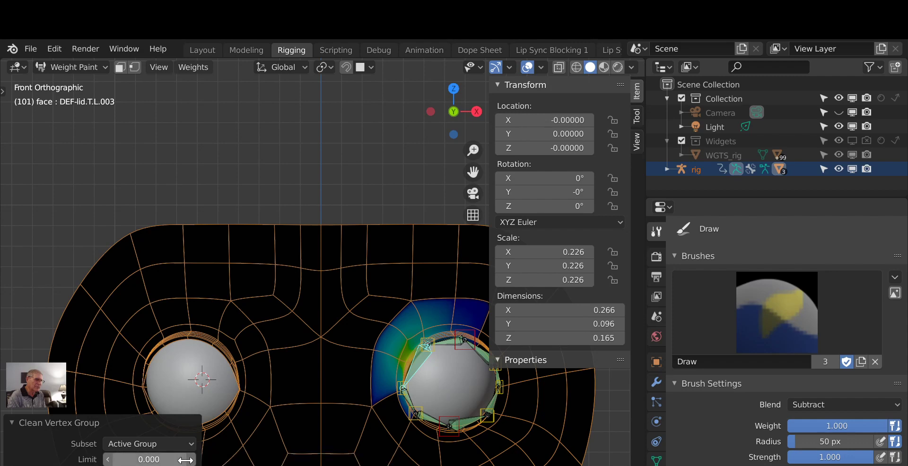
# Step: Try a Clean limit of 0.020 on DEF-lid.T.L.003's vertex group, and return the limit to 0.000
pyautogui.click(191, 459)
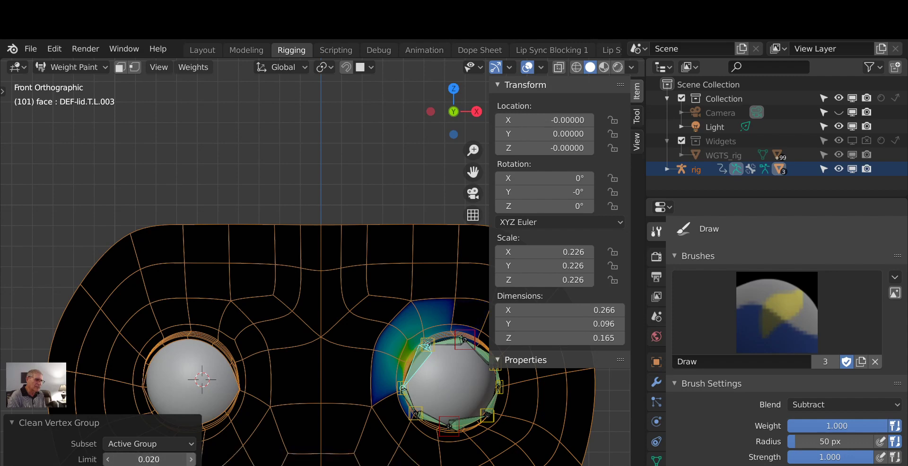
pyautogui.click(190, 460)
pyautogui.click(191, 460)
pyautogui.click(191, 460)
pyautogui.click(191, 460)
pyautogui.click(191, 460)
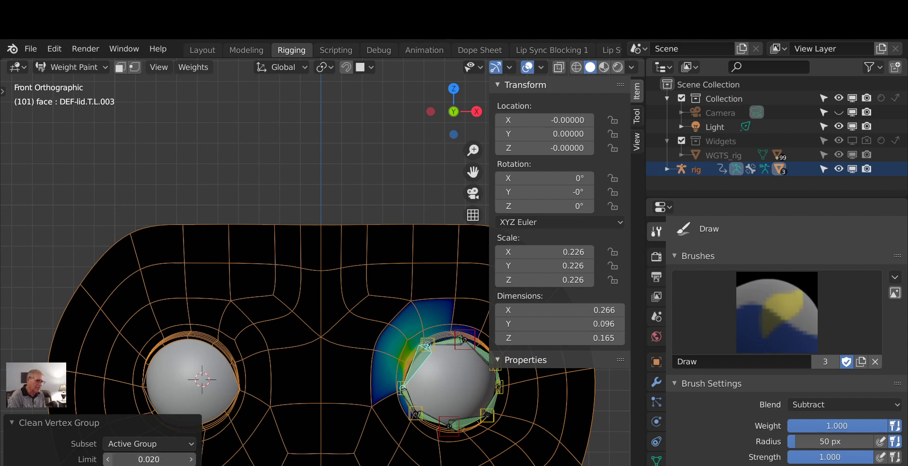
pyautogui.click(109, 460)
pyautogui.click(109, 460)
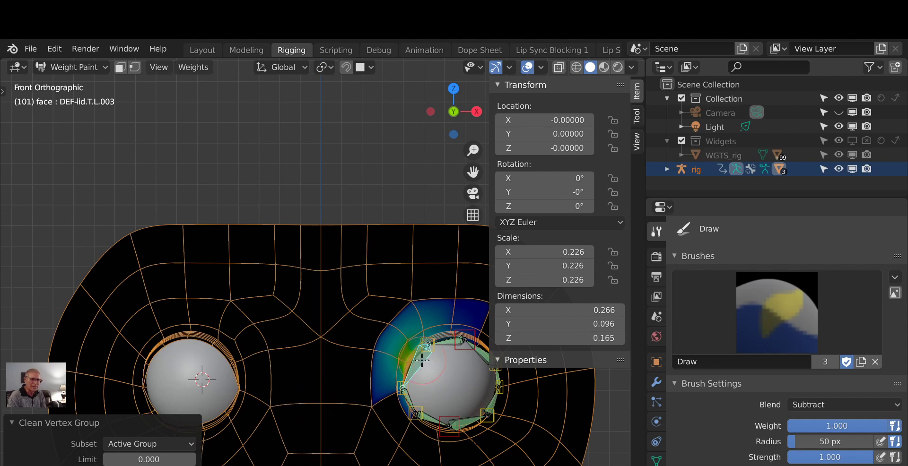
# Step: Select DEF-lid.T.L.002 and subtract its weights from the forehead, nose bridge and outer eye ring, keeping only the upper eyelid loops
pyautogui.scroll(2, 422, 361)
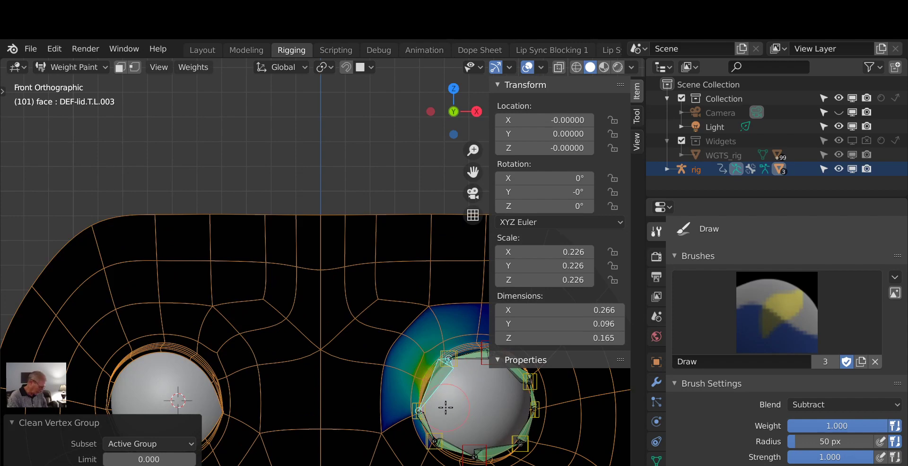
pyautogui.moveTo(445, 407)
pyautogui.keyDown('shift'); pyautogui.mouseDown(button='middle')
pyautogui.moveTo(331, 386)
pyautogui.moveTo(329, 349)
pyautogui.mouseUp(button='middle'); pyautogui.keyUp('shift')
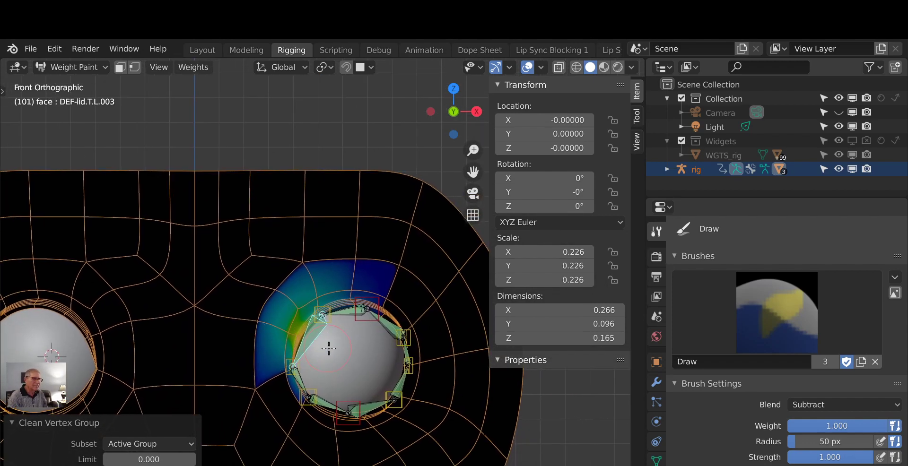
pyautogui.keyDown('ctrl'); pyautogui.click(350, 310); pyautogui.keyUp('ctrl')
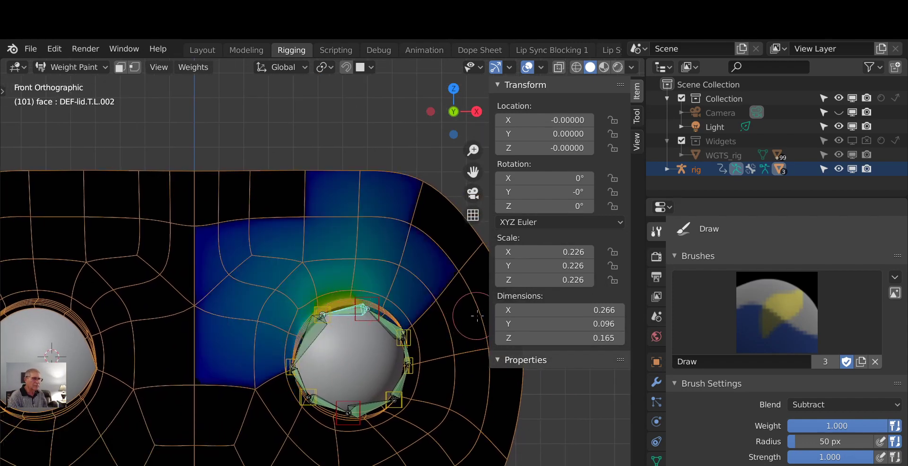
pyautogui.moveTo(425, 290)
pyautogui.mouseDown()
pyautogui.moveTo(293, 264)
pyautogui.moveTo(243, 331)
pyautogui.moveTo(239, 352)
pyautogui.mouseUp()
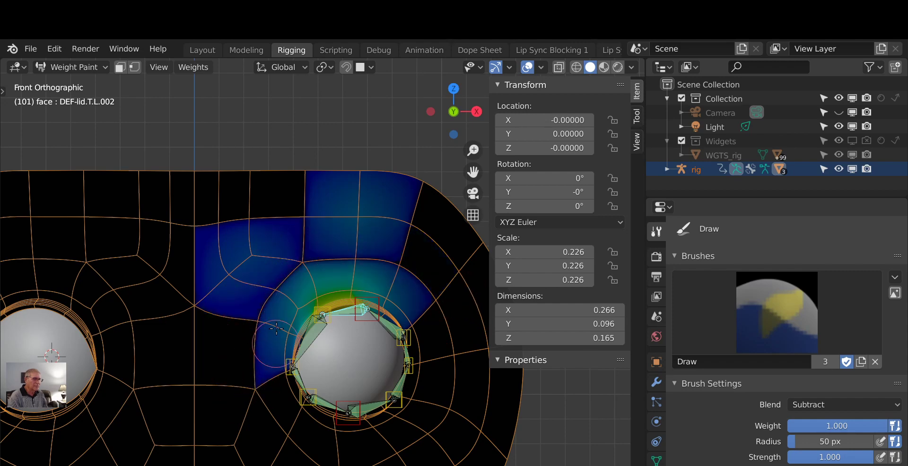
pyautogui.moveTo(276, 328); pyautogui.dragTo(274, 360)
pyautogui.moveTo(275, 310)
pyautogui.mouseDown()
pyautogui.moveTo(284, 326)
pyautogui.moveTo(279, 353)
pyautogui.moveTo(291, 298)
pyautogui.moveTo(263, 296)
pyautogui.moveTo(244, 234)
pyautogui.mouseUp()
pyautogui.moveTo(306, 201)
pyautogui.mouseDown()
pyautogui.moveTo(449, 227)
pyautogui.moveTo(450, 189)
pyautogui.moveTo(385, 178)
pyautogui.moveTo(288, 181)
pyautogui.mouseUp()
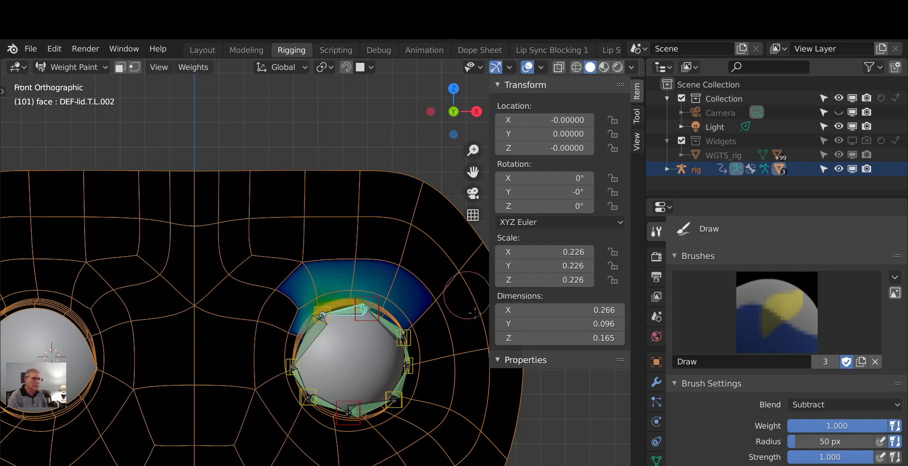
pyautogui.moveTo(376, 293)
pyautogui.mouseDown()
pyautogui.moveTo(331, 281)
pyautogui.moveTo(279, 303)
pyautogui.mouseUp()
pyautogui.scroll(2, 432, 375)
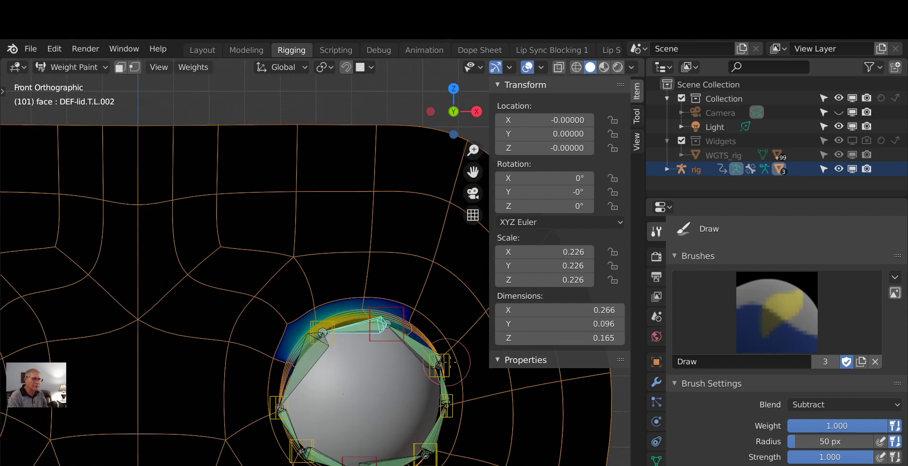
# Step: Select DEF-lid.T.L.001 and subtract its weights from the forehead and temple, keeping only the loops at the left eye's outer upper edge
pyautogui.keyDown('ctrl'); pyautogui.click(404, 349); pyautogui.keyUp('ctrl')
pyautogui.scroll(-3, 387, 333)
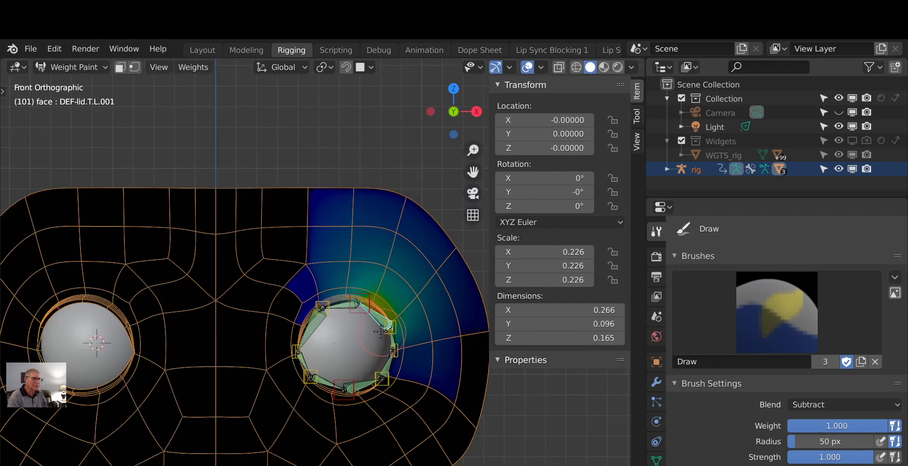
pyautogui.moveTo(294, 318); pyautogui.dragTo(319, 303)
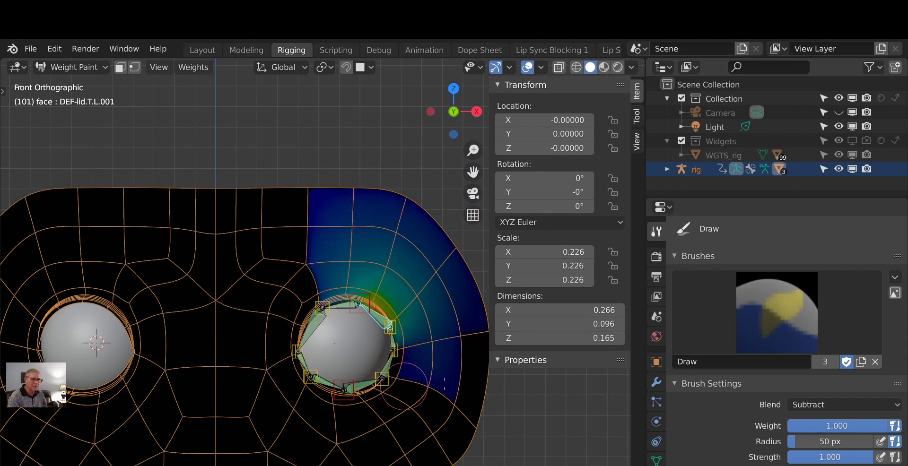
pyautogui.moveTo(421, 327)
pyautogui.mouseDown()
pyautogui.moveTo(358, 261)
pyautogui.moveTo(294, 266)
pyautogui.moveTo(301, 280)
pyautogui.moveTo(390, 284)
pyautogui.moveTo(407, 319)
pyautogui.mouseUp()
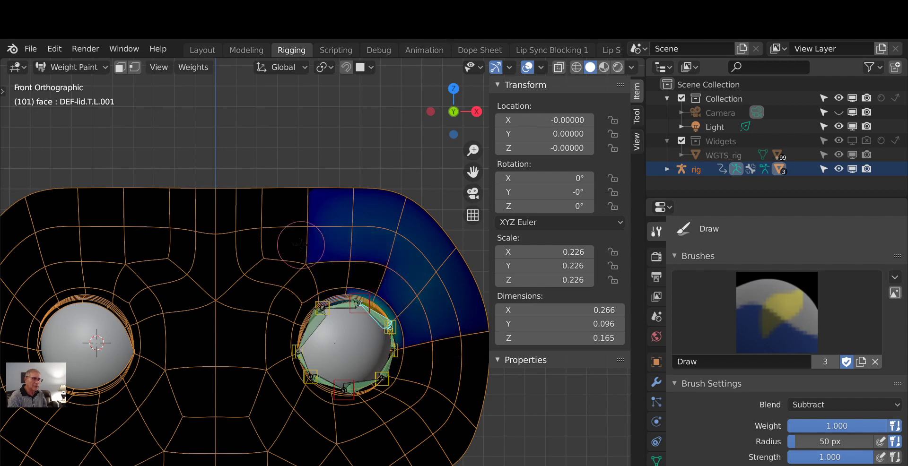
pyautogui.moveTo(373, 270)
pyautogui.mouseDown()
pyautogui.moveTo(436, 299)
pyautogui.moveTo(454, 360)
pyautogui.mouseUp()
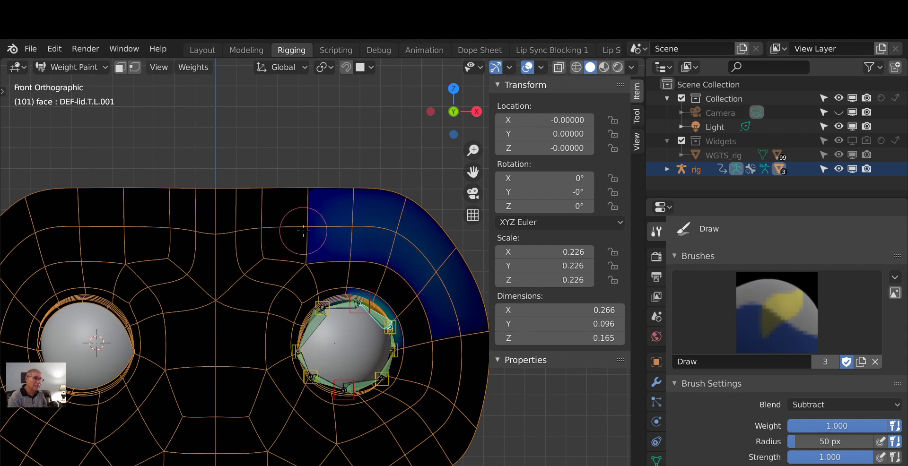
pyautogui.moveTo(303, 231)
pyautogui.mouseDown()
pyautogui.moveTo(379, 237)
pyautogui.moveTo(492, 357)
pyautogui.mouseUp()
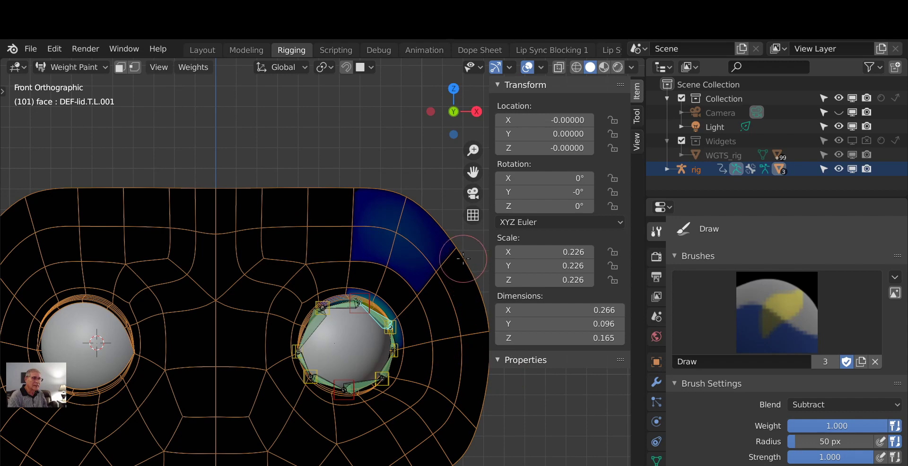
pyautogui.moveTo(421, 269); pyautogui.dragTo(407, 190)
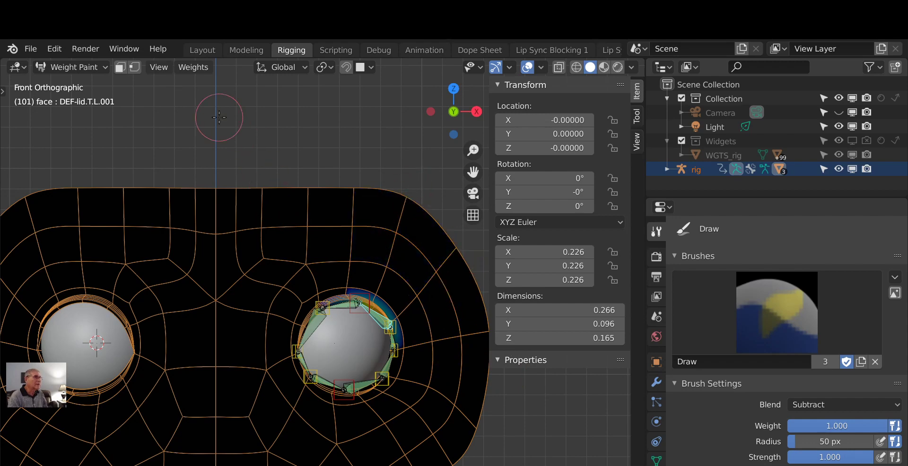
# Step: Clean the vertex groups of DEF-lid.T.L.001 and DEF-lid.T.L.002 with the Active Group subset and a limit of 0.000
pyautogui.click(189, 69)
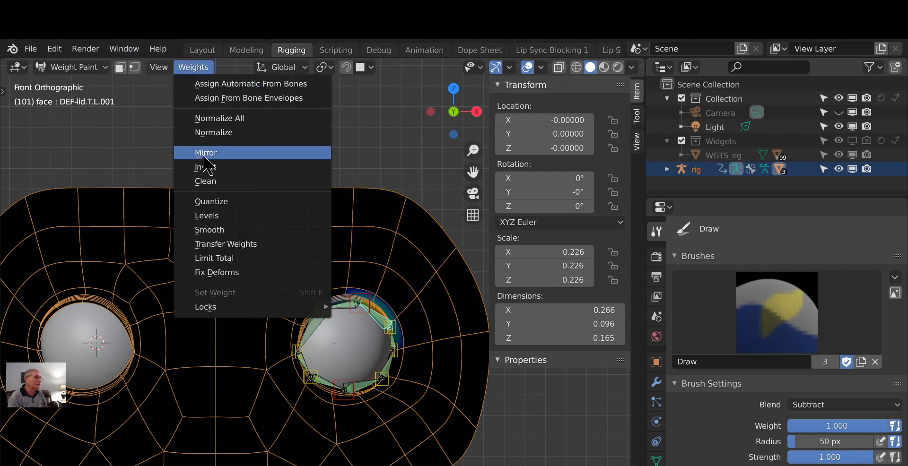
pyautogui.click(199, 182)
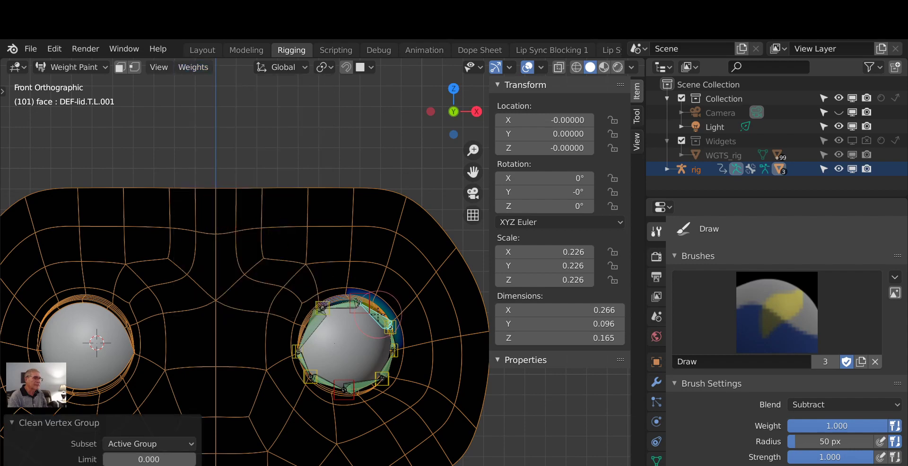
pyautogui.keyDown('ctrl'); pyautogui.click(343, 310); pyautogui.keyUp('ctrl')
pyautogui.click(193, 67)
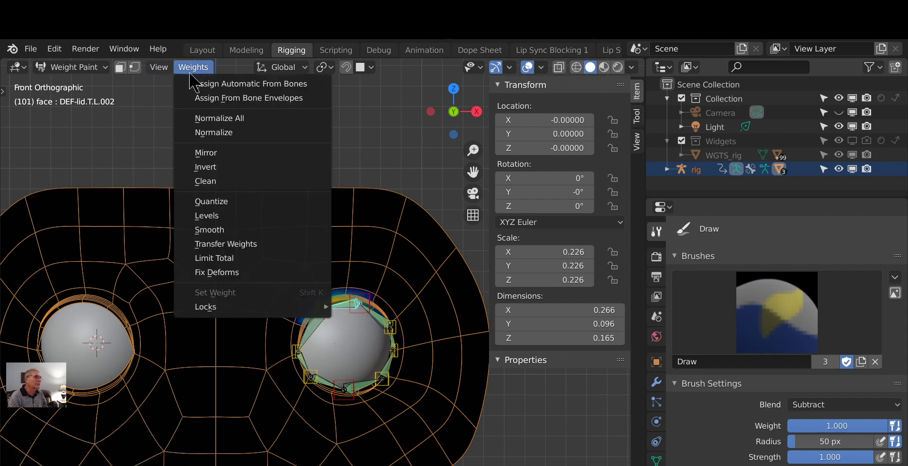
pyautogui.click(213, 181)
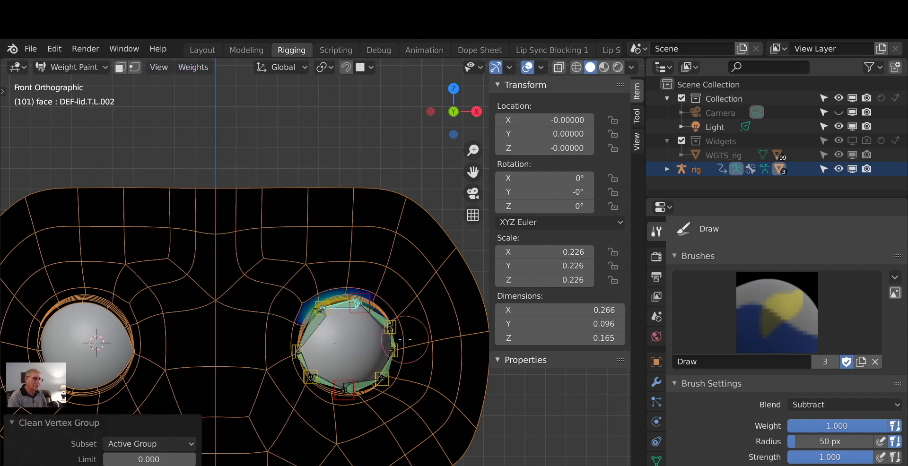
# Step: Select DEF-lid.T.L and subtract its weights from the temple and cheek, up to the loops at the left eye's outer corner
pyautogui.keyDown('ctrl'); pyautogui.click(390, 341); pyautogui.keyUp('ctrl')
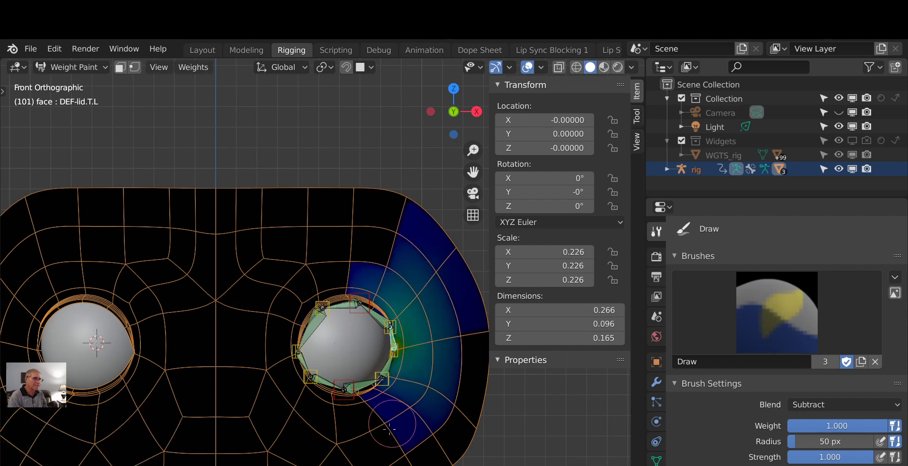
pyautogui.moveTo(395, 378); pyautogui.dragTo(429, 400)
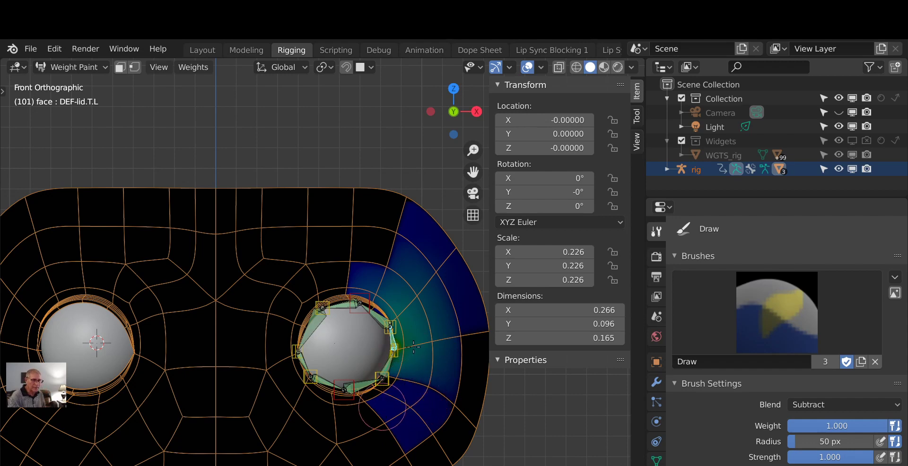
pyautogui.moveTo(416, 359)
pyautogui.mouseDown()
pyautogui.moveTo(478, 352)
pyautogui.moveTo(421, 354)
pyautogui.moveTo(395, 420)
pyautogui.moveTo(455, 431)
pyautogui.mouseUp()
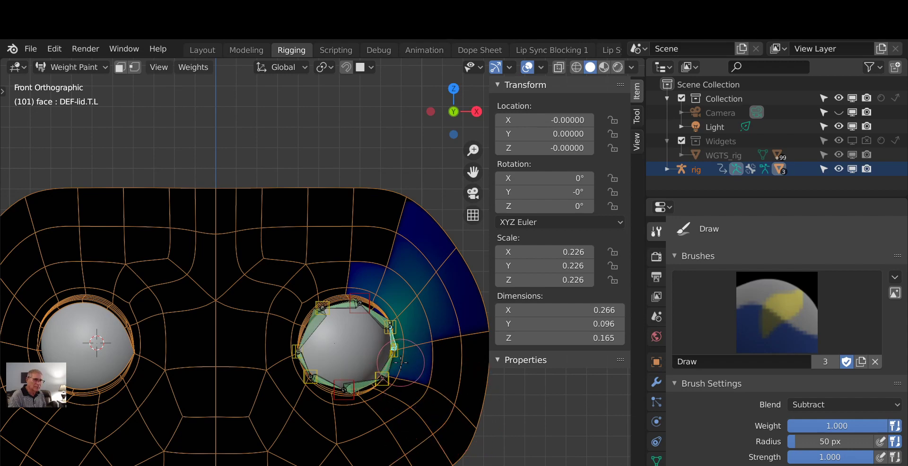
pyautogui.moveTo(401, 362)
pyautogui.mouseDown()
pyautogui.moveTo(416, 374)
pyautogui.moveTo(451, 362)
pyautogui.moveTo(342, 257)
pyautogui.moveTo(331, 268)
pyautogui.moveTo(397, 302)
pyautogui.moveTo(433, 340)
pyautogui.mouseUp()
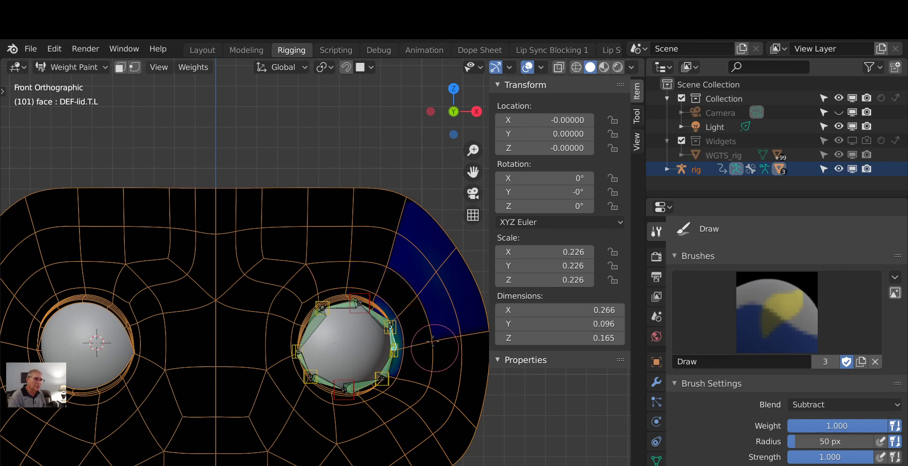
pyautogui.scroll(1, 450, 399)
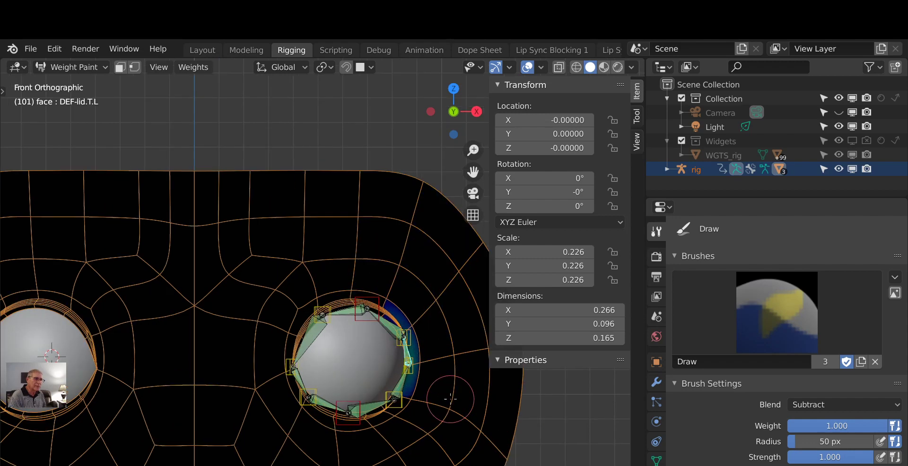
# Step: Subtract DEF-lid.T.L's remaining weights from the eyelid loops along the left eye's outer edge
pyautogui.scroll(1, 450, 399)
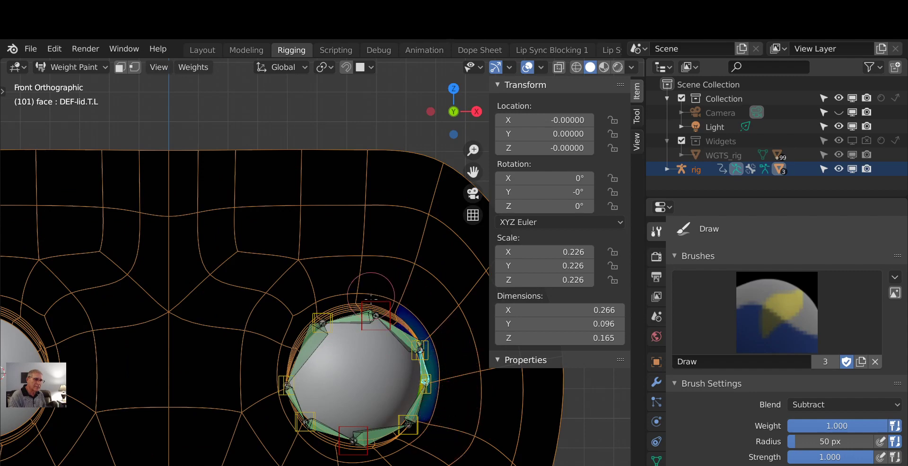
pyautogui.scroll(1, 444, 402)
pyautogui.scroll(-2, 437, 399)
pyautogui.moveTo(430, 387)
pyautogui.mouseDown(button='middle')
pyautogui.moveTo(414, 382)
pyautogui.moveTo(414, 392)
pyautogui.mouseUp(button='middle')
pyautogui.press('KP_1')
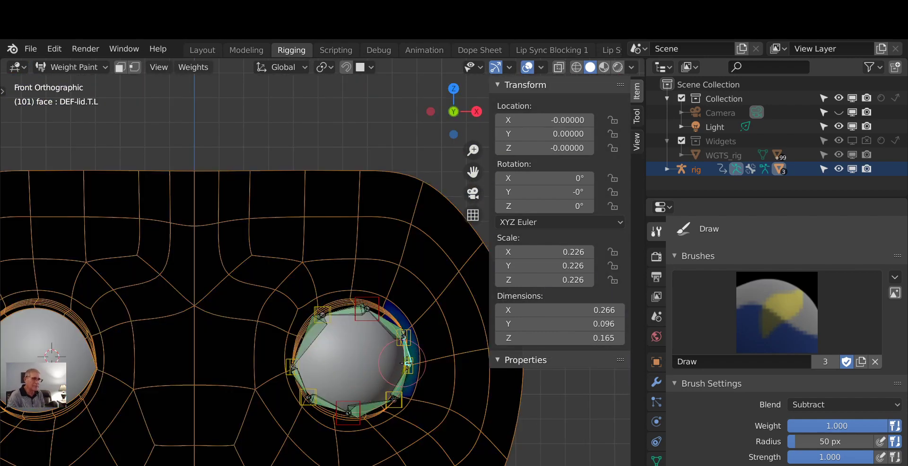
pyautogui.moveTo(386, 294); pyautogui.dragTo(415, 336)
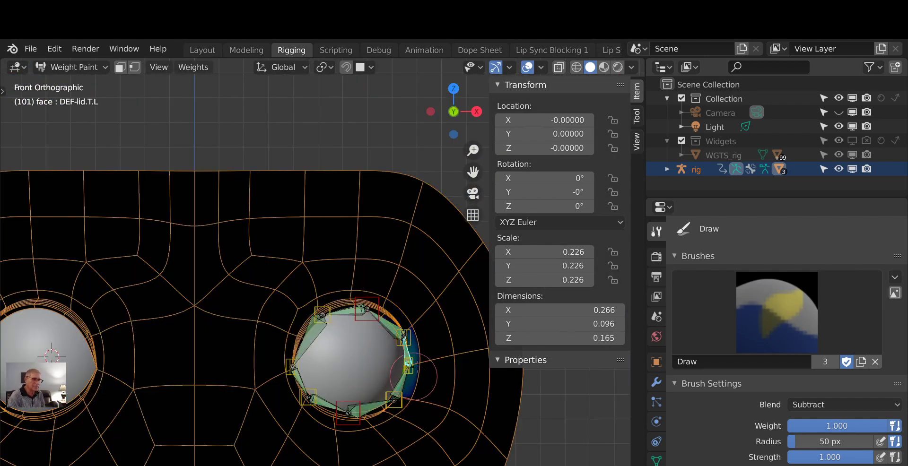
pyautogui.moveTo(418, 367)
pyautogui.mouseDown()
pyautogui.moveTo(392, 326)
pyautogui.moveTo(414, 400)
pyautogui.mouseUp()
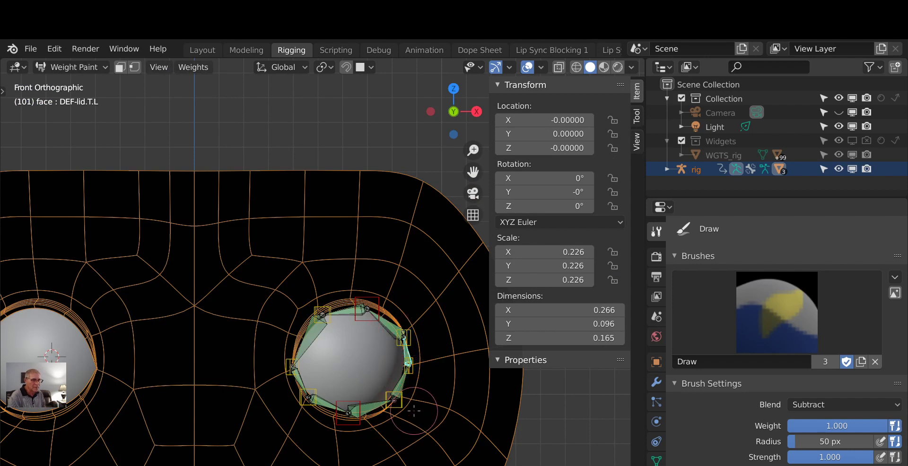
# Step: Clean DEF-lid.T.L's vertex group with a limit of 0.000 and set the Draw brush's blend mode to Add
pyautogui.click(191, 70)
pyautogui.click(205, 182)
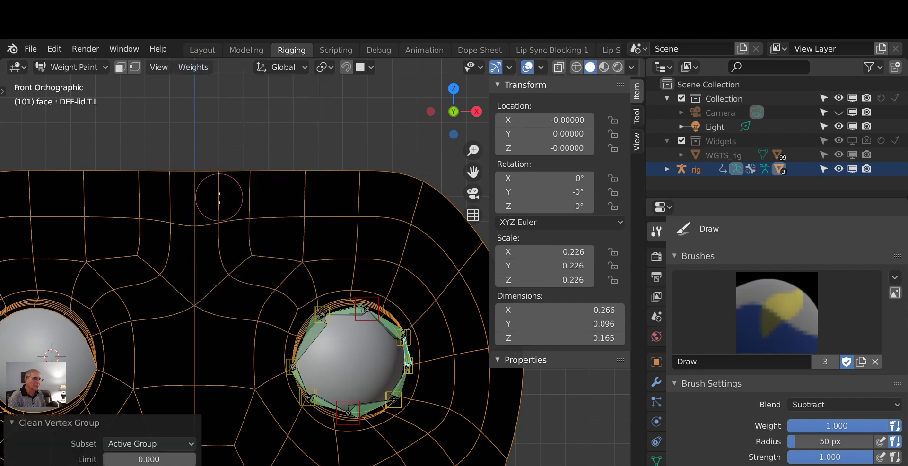
pyautogui.click(795, 411)
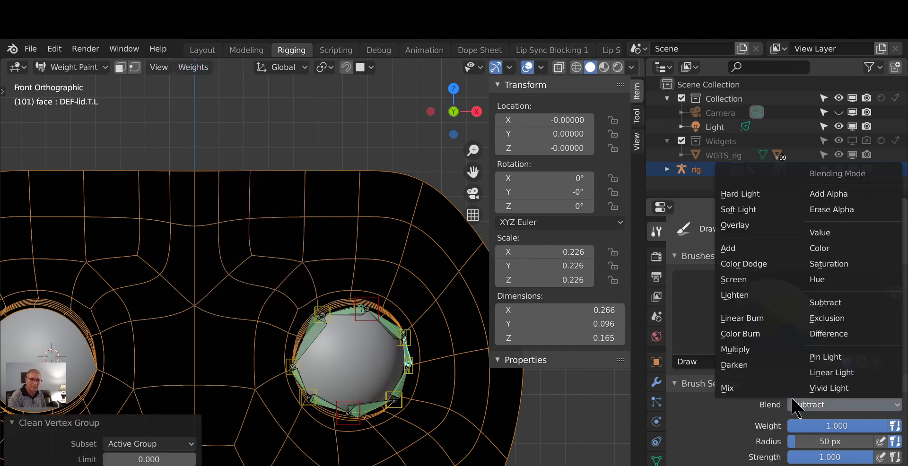
pyautogui.click(729, 248)
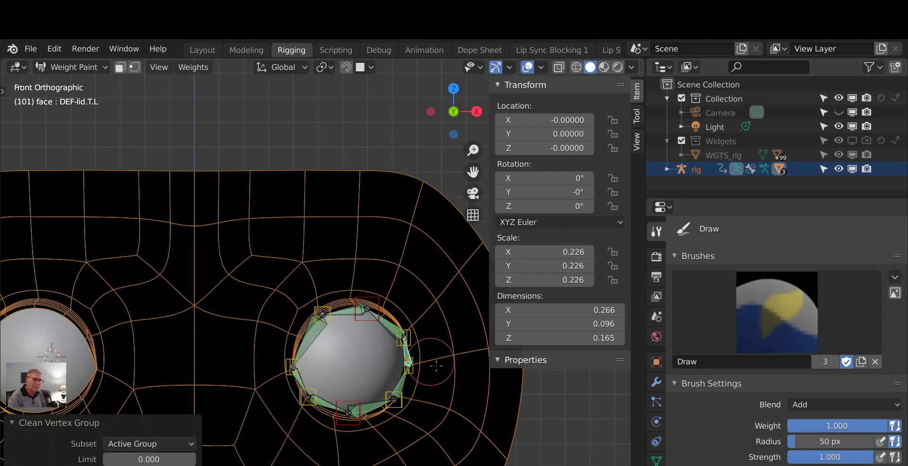
pyautogui.scroll(1, 423, 364)
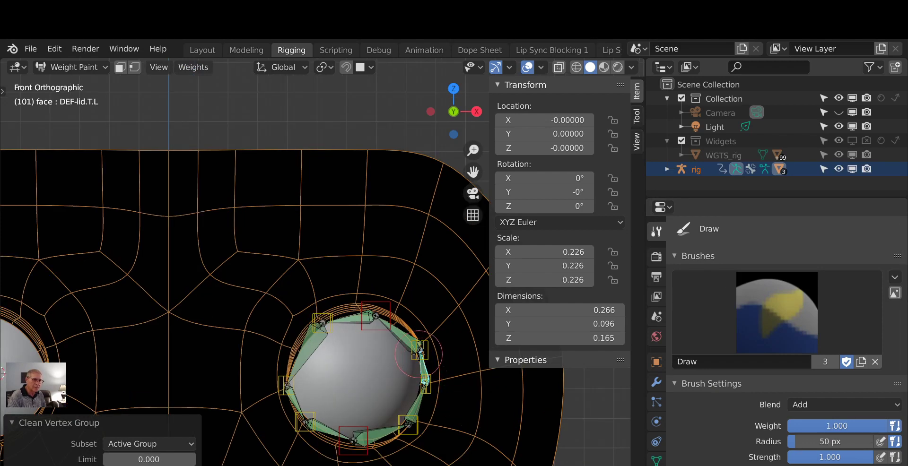
# Step: Paint DEF-lid.T.L's weight back onto the eyelid loops along the left eye's outer corner
pyautogui.moveTo(419, 353); pyautogui.dragTo(422, 376)
pyautogui.scroll(-2, 400, 293)
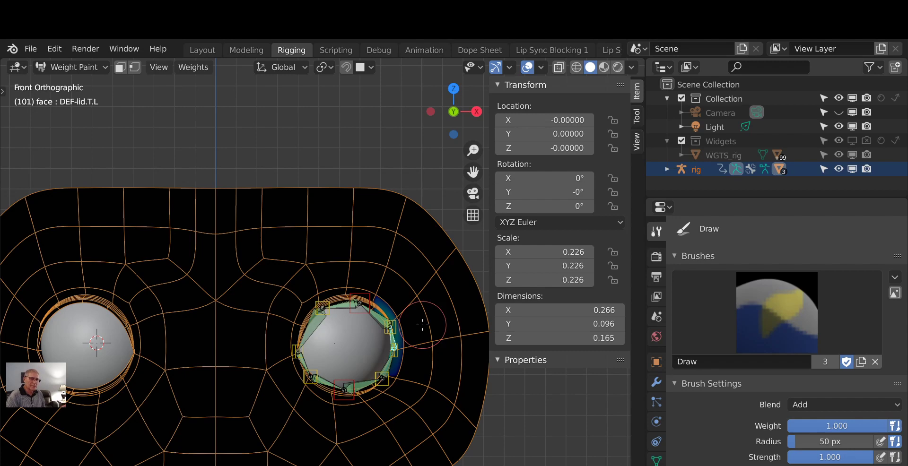
# Step: Select DEF-lid.B.L, set the brush blend mode to Subtract and remove its weights from the brow area above the nose bridge
pyautogui.keyDown('ctrl'); pyautogui.click(298, 363); pyautogui.keyUp('ctrl')
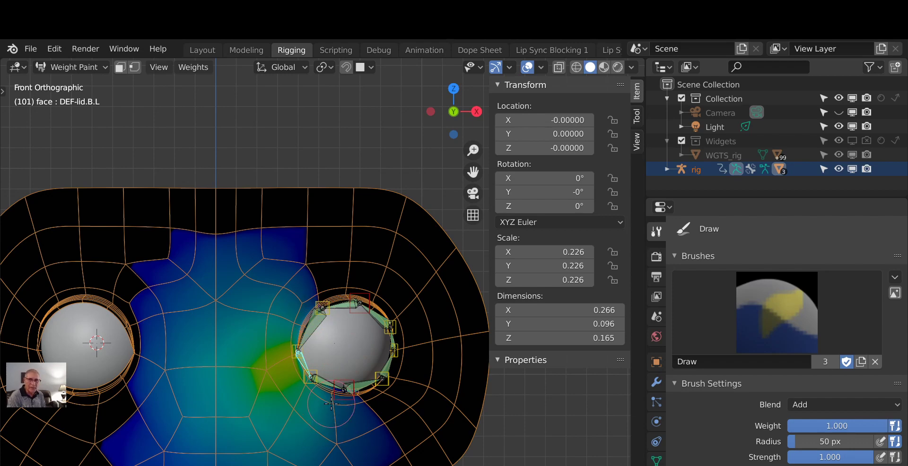
pyautogui.moveTo(325, 247); pyautogui.dragTo(270, 313)
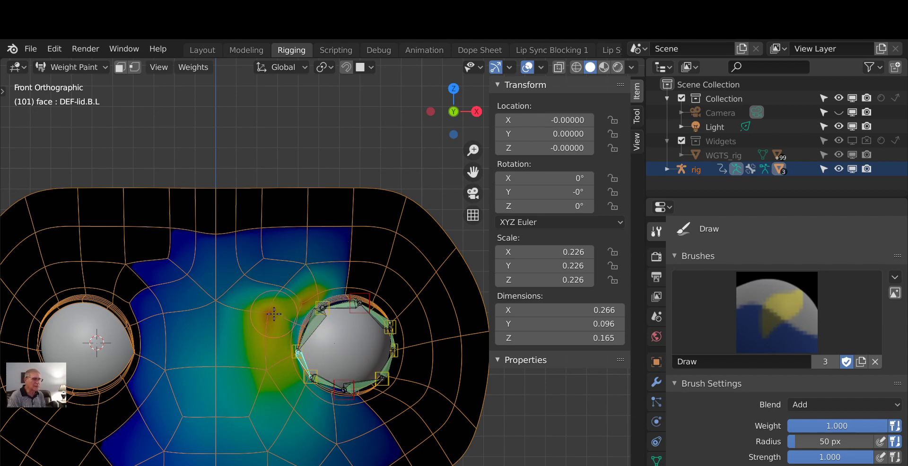
pyautogui.click(861, 406)
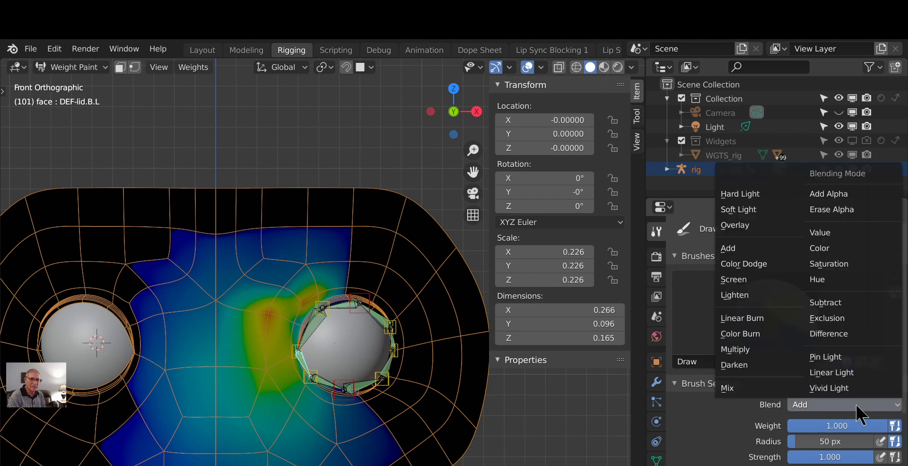
pyautogui.click(825, 303)
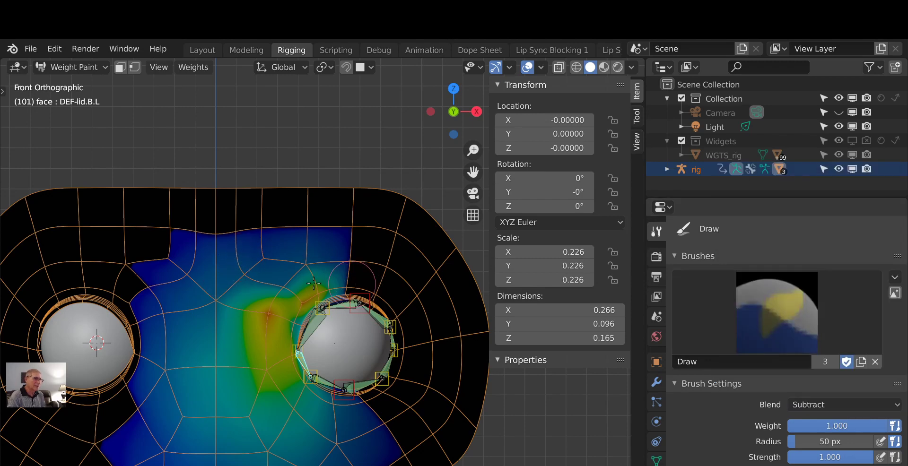
pyautogui.moveTo(313, 283)
pyautogui.mouseDown()
pyautogui.moveTo(265, 322)
pyautogui.moveTo(307, 293)
pyautogui.moveTo(280, 323)
pyautogui.moveTo(256, 326)
pyautogui.moveTo(189, 284)
pyautogui.moveTo(309, 235)
pyautogui.moveTo(350, 236)
pyautogui.moveTo(171, 283)
pyautogui.moveTo(318, 265)
pyautogui.moveTo(286, 326)
pyautogui.moveTo(178, 307)
pyautogui.mouseUp()
pyautogui.scroll(1, 316, 429)
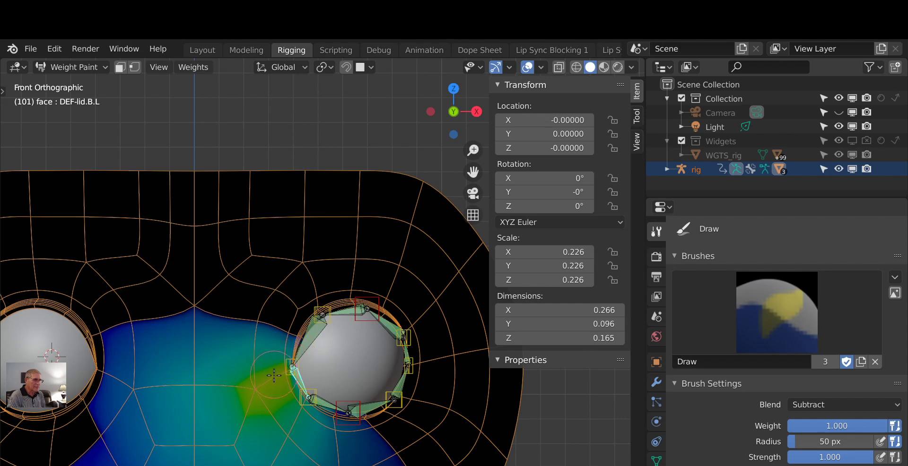
# Step: Subtract DEF-lid.B.L's weights from the nose bridge and cheeks, leaving only the patch beside the left eye's inner corner
pyautogui.moveTo(259, 326); pyautogui.dragTo(258, 431)
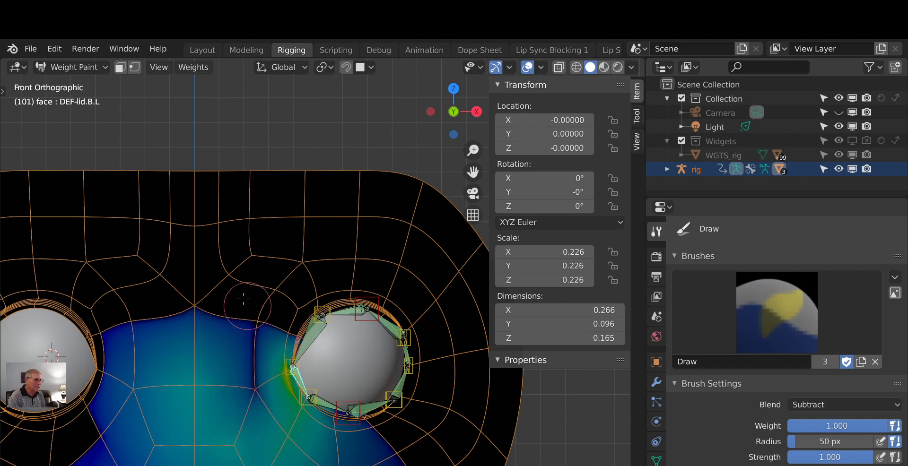
pyautogui.moveTo(203, 310)
pyautogui.mouseDown()
pyautogui.moveTo(206, 465)
pyautogui.moveTo(252, 418)
pyautogui.mouseUp()
pyautogui.moveTo(251, 463); pyautogui.dragTo(239, 443)
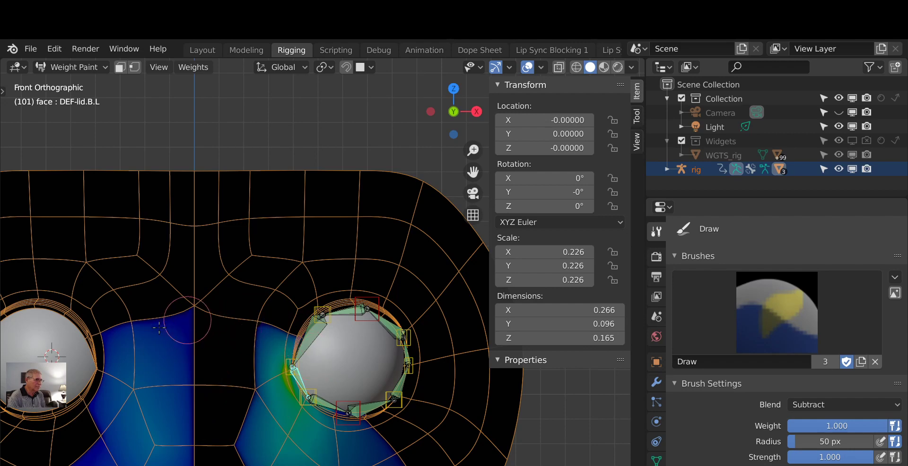
pyautogui.moveTo(144, 335)
pyautogui.mouseDown()
pyautogui.moveTo(138, 426)
pyautogui.moveTo(114, 440)
pyautogui.moveTo(175, 445)
pyautogui.moveTo(136, 445)
pyautogui.mouseUp()
pyautogui.scroll(-2, 285, 442)
pyautogui.click(299, 382)
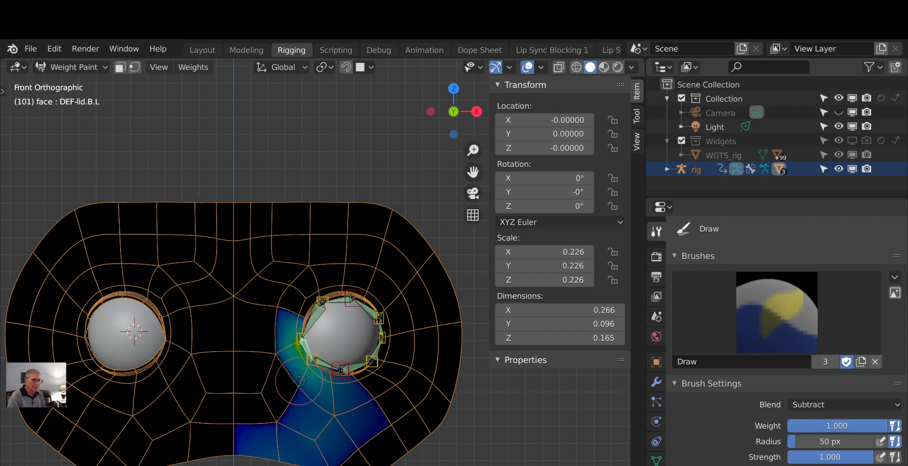
pyautogui.moveTo(273, 454)
pyautogui.mouseDown()
pyautogui.moveTo(265, 433)
pyautogui.moveTo(371, 407)
pyautogui.moveTo(310, 366)
pyautogui.moveTo(350, 416)
pyautogui.moveTo(302, 445)
pyautogui.moveTo(353, 456)
pyautogui.mouseUp()
pyautogui.scroll(3, 350, 442)
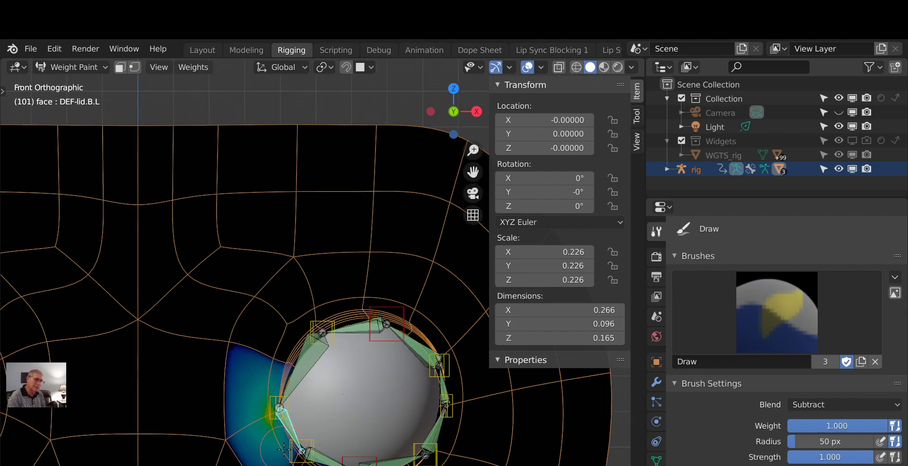
# Step: Subtract DEF-lid.B.L's remaining weights around the left eye's inner corner
pyautogui.scroll(-2, 282, 447)
pyautogui.scroll(2, 282, 446)
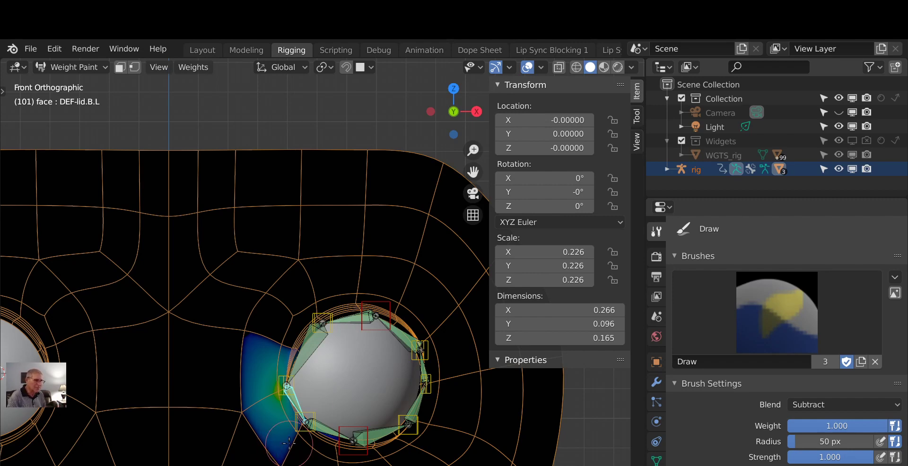
pyautogui.scroll(1, 321, 370)
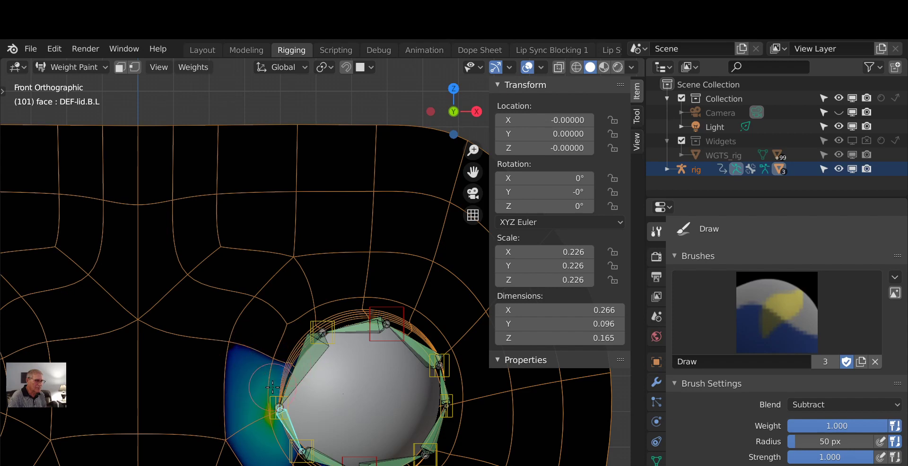
pyautogui.moveTo(278, 373); pyautogui.dragTo(264, 407)
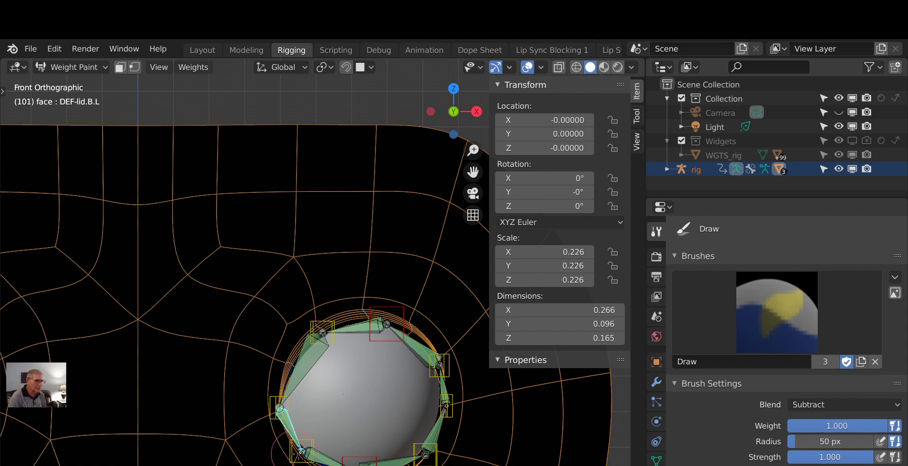
# Step: Set the brush blend mode to Add and paint DEF-lid.B.L's weight onto the lower eyelid loops at the left eye's inner corner
pyautogui.click(832, 405)
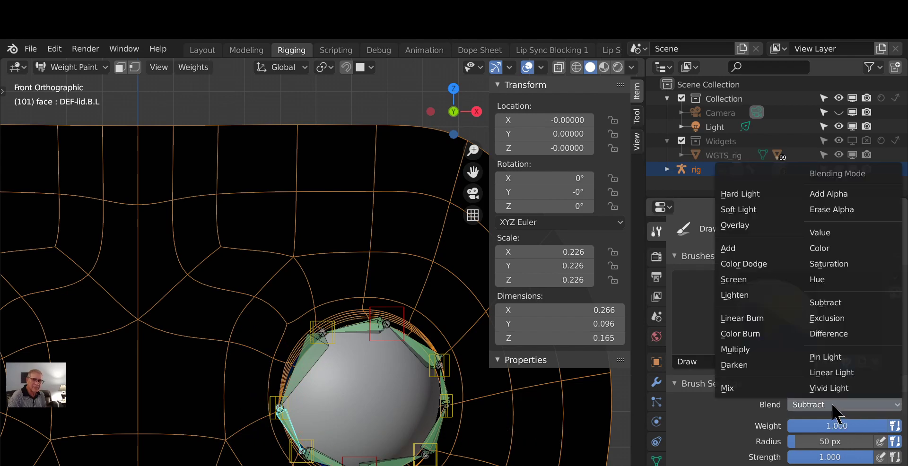
pyautogui.click(728, 248)
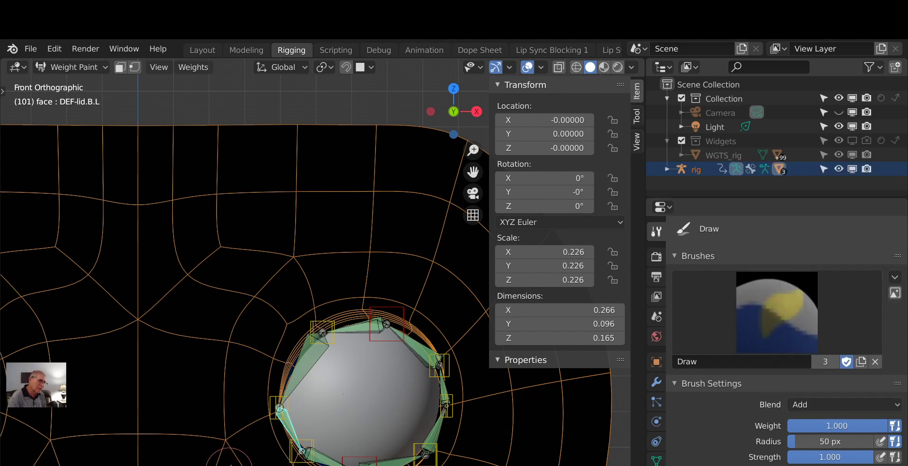
pyautogui.scroll(1, 302, 460)
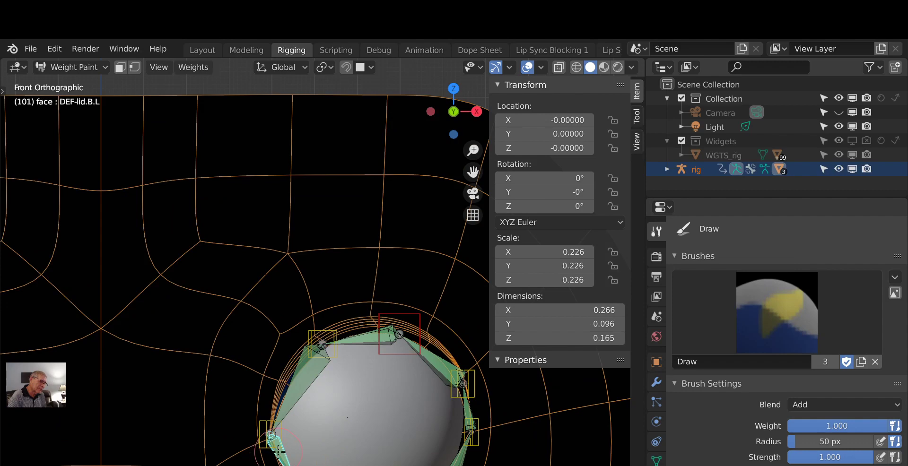
pyautogui.moveTo(278, 452); pyautogui.dragTo(279, 456)
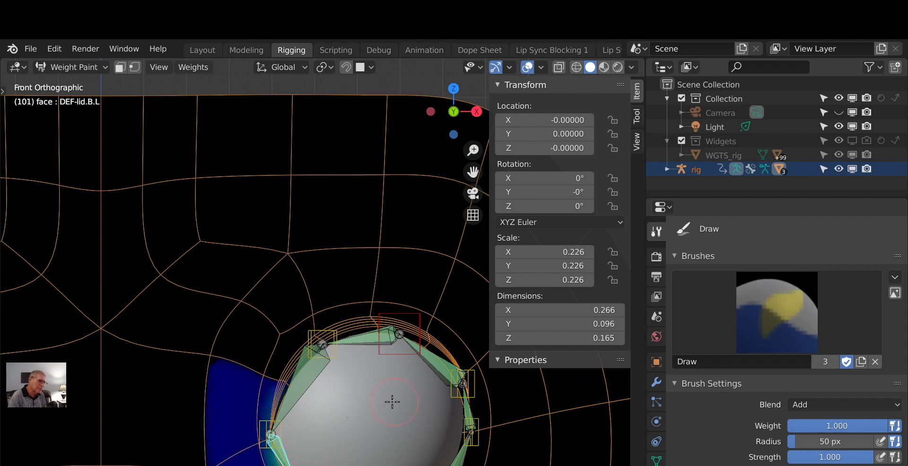
pyautogui.scroll(-2, 392, 402)
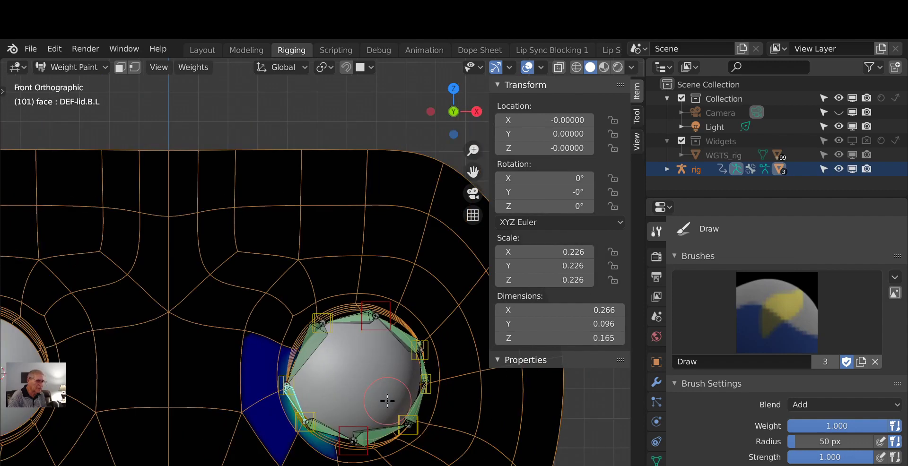
# Step: Select DEF-lid.B.L.001, undo the stray additive stroke and set the brush blend mode to Subtract
pyautogui.keyDown('ctrl'); pyautogui.click(323, 421); pyautogui.keyUp('ctrl')
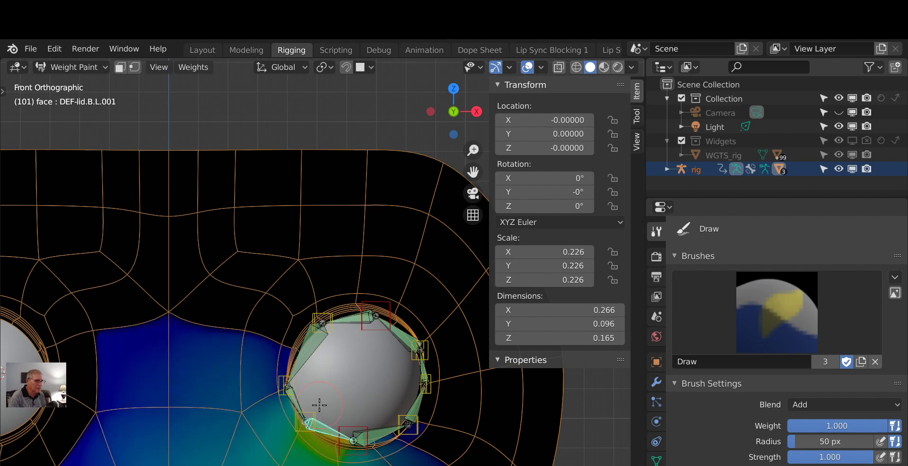
pyautogui.moveTo(298, 355)
pyautogui.mouseDown()
pyautogui.moveTo(271, 401)
pyautogui.moveTo(198, 424)
pyautogui.mouseUp()
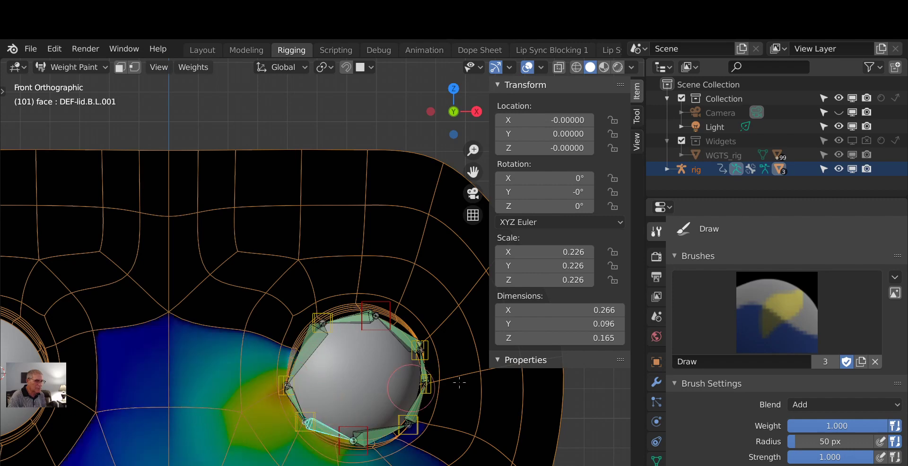
pyautogui.hotkey('ctrl', 'z')
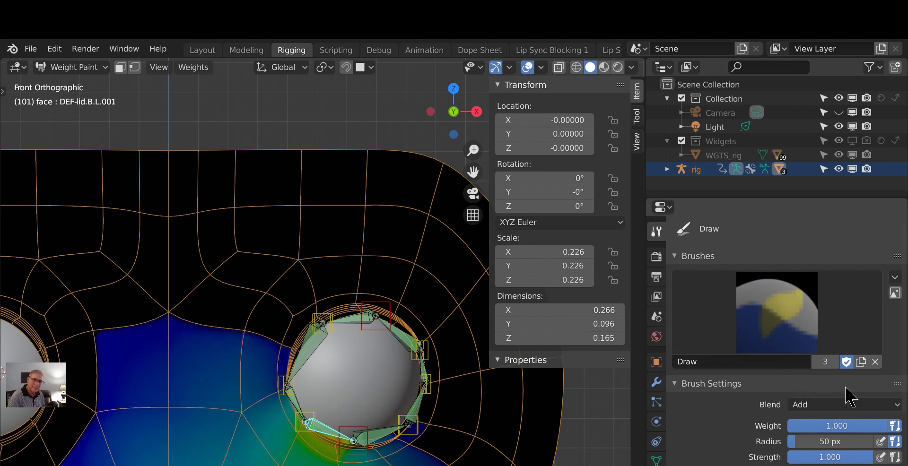
pyautogui.click(831, 405)
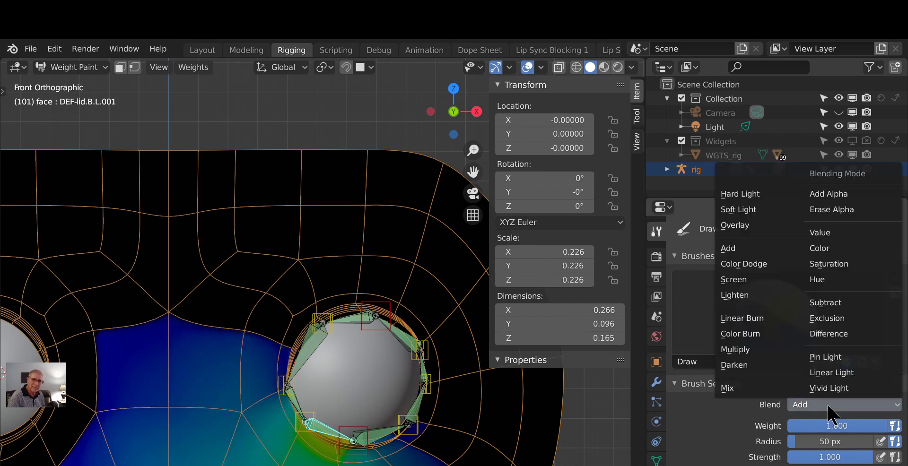
pyautogui.click(825, 303)
# Step: Subtract DEF-lid.B.L.001's weights from the nose bridge and lower cheeks, leaving only the patch directly under the left eye
pyautogui.scroll(-2, 284, 387)
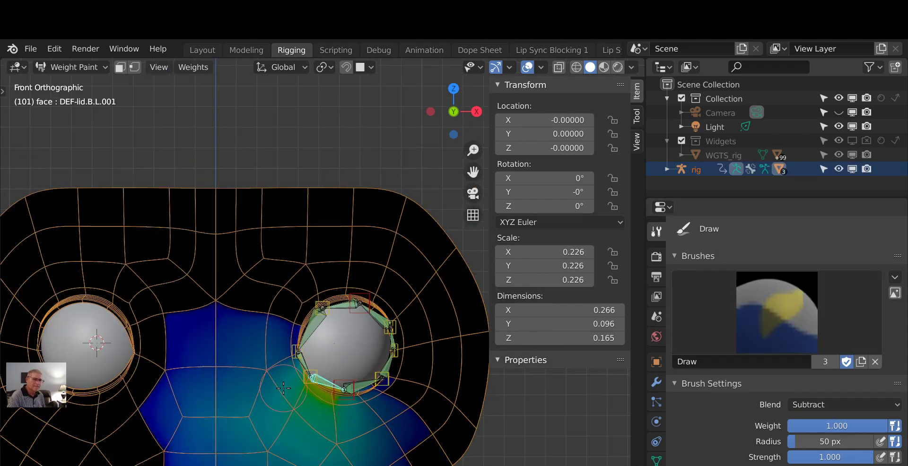
pyautogui.moveTo(307, 366)
pyautogui.mouseDown()
pyautogui.moveTo(296, 344)
pyautogui.moveTo(277, 346)
pyautogui.mouseUp()
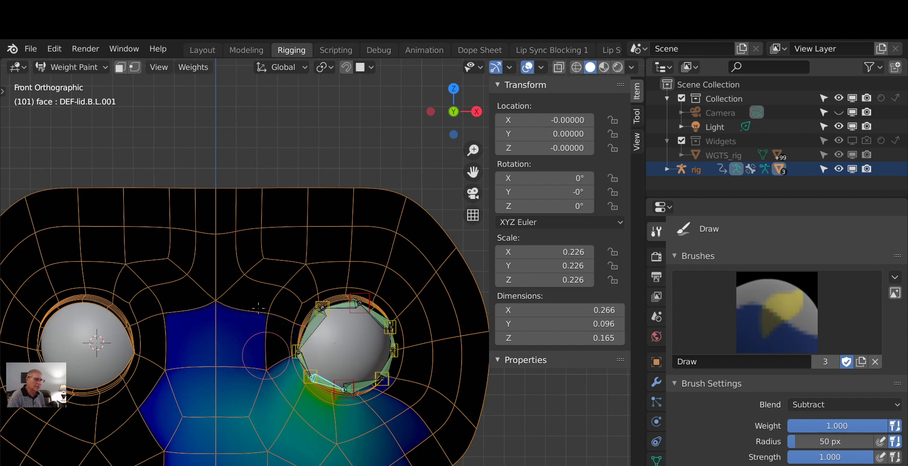
pyautogui.moveTo(165, 280)
pyautogui.mouseDown()
pyautogui.moveTo(227, 359)
pyautogui.moveTo(228, 383)
pyautogui.moveTo(125, 423)
pyautogui.moveTo(254, 434)
pyautogui.mouseUp()
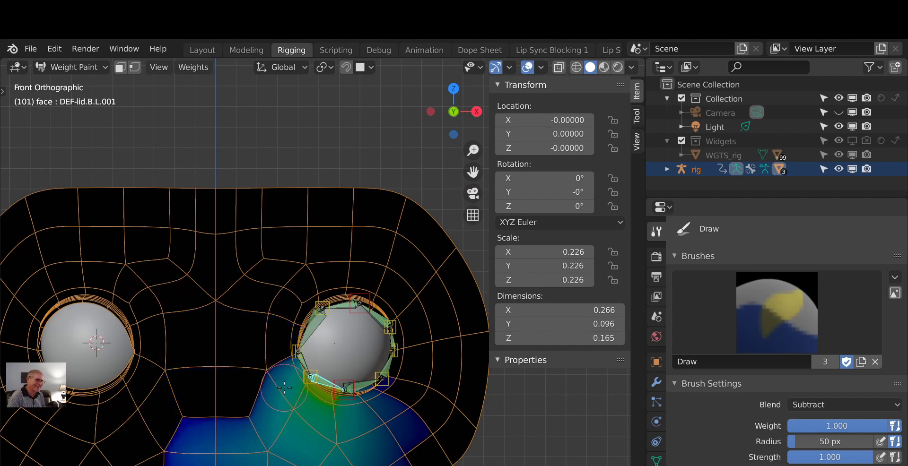
pyautogui.moveTo(275, 386)
pyautogui.mouseDown()
pyautogui.moveTo(312, 431)
pyautogui.moveTo(439, 417)
pyautogui.moveTo(260, 452)
pyautogui.mouseUp()
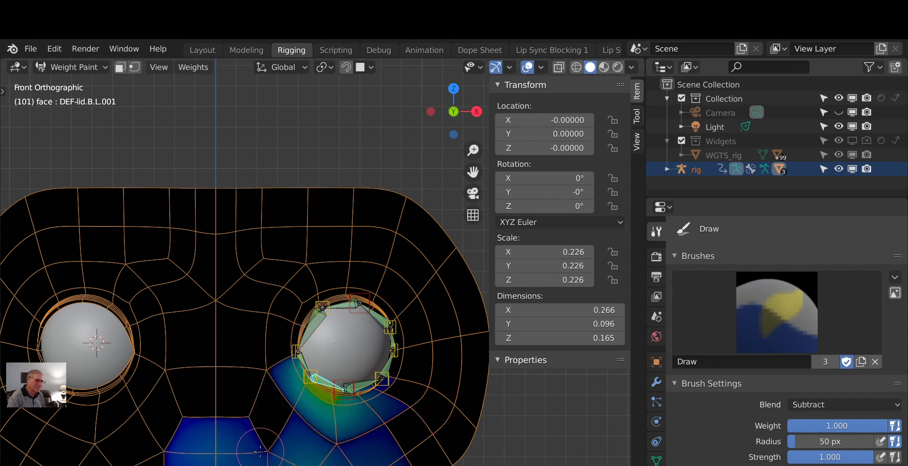
pyautogui.scroll(-2, 376, 452)
pyautogui.moveTo(381, 384)
pyautogui.mouseDown()
pyautogui.moveTo(343, 433)
pyautogui.moveTo(248, 377)
pyautogui.moveTo(310, 416)
pyautogui.moveTo(290, 416)
pyautogui.mouseUp()
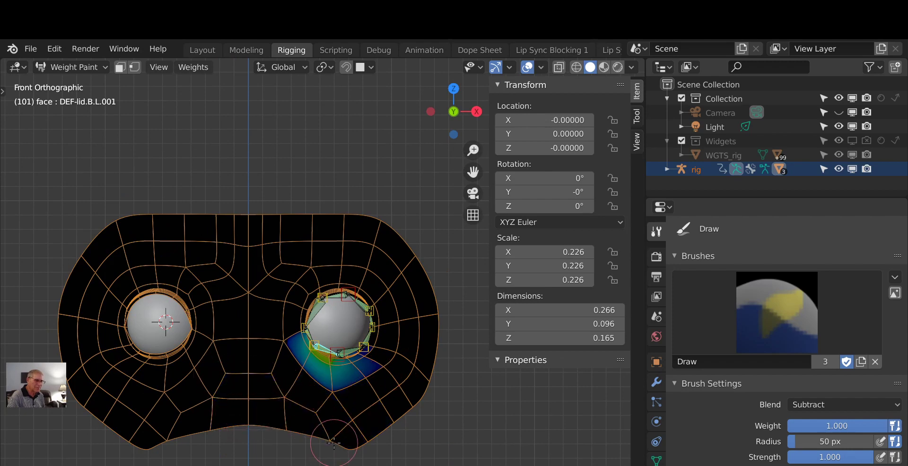
pyautogui.scroll(2, 412, 433)
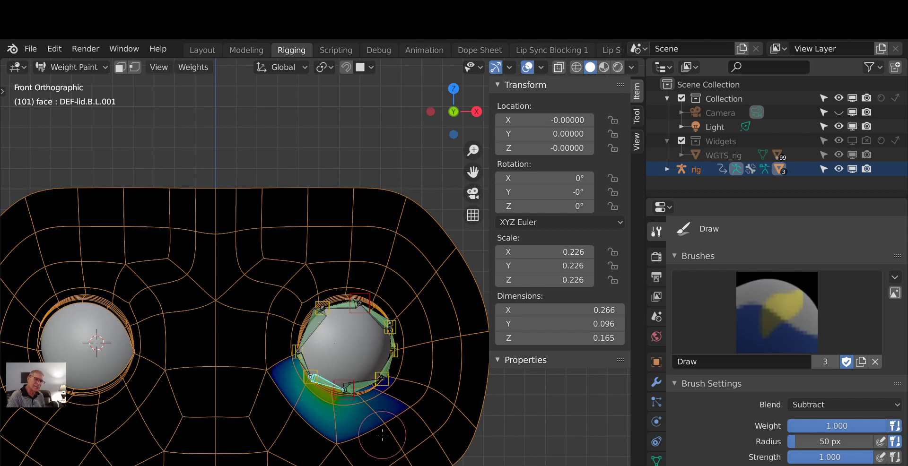
# Step: Select DEF-lid.B.L.002 and subtract its weights from the outer cheek, lower cheek and nose side, down to the patch below the left eye's outer half
pyautogui.keyDown('ctrl'); pyautogui.click(361, 389); pyautogui.keyUp('ctrl')
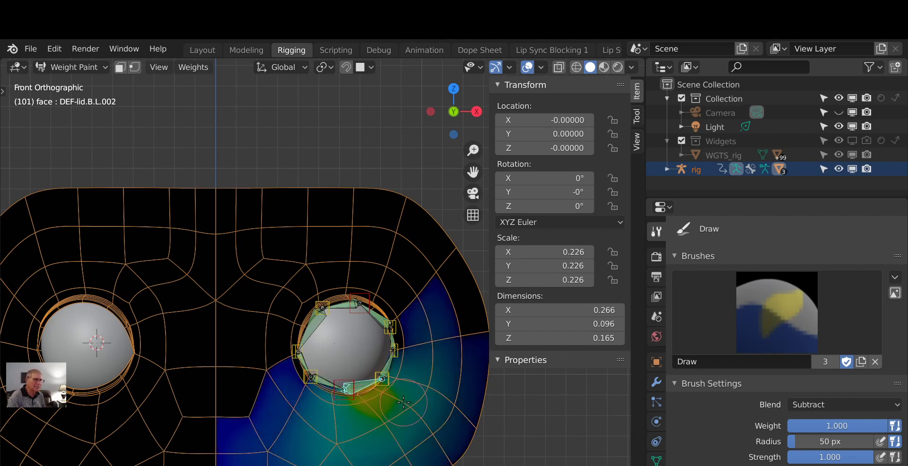
pyautogui.scroll(-2, 404, 403)
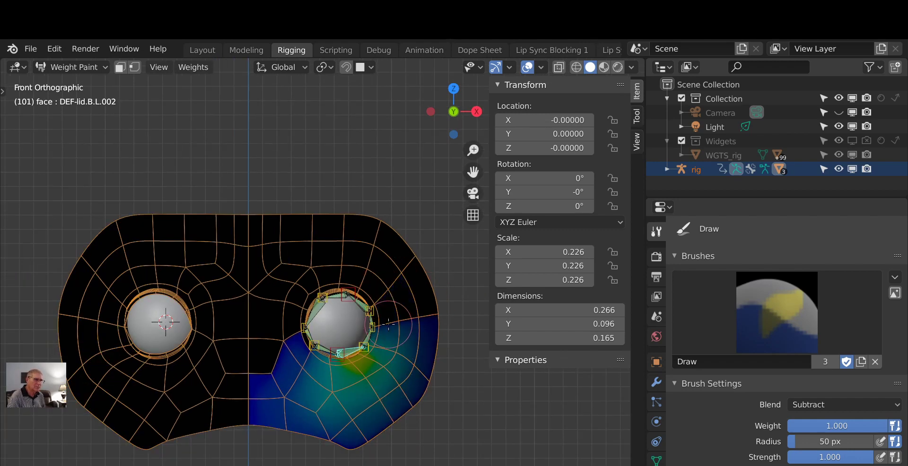
pyautogui.moveTo(396, 339); pyautogui.dragTo(419, 372)
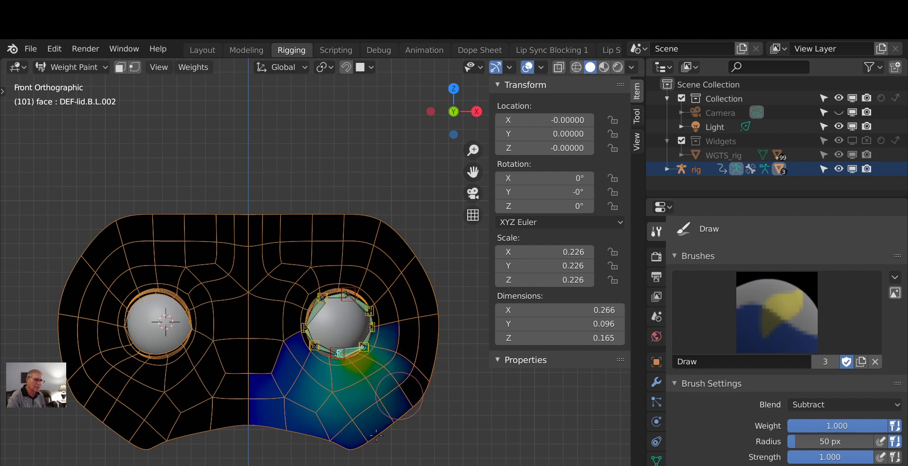
pyautogui.moveTo(376, 435)
pyautogui.mouseDown()
pyautogui.moveTo(384, 378)
pyautogui.moveTo(357, 328)
pyautogui.mouseUp()
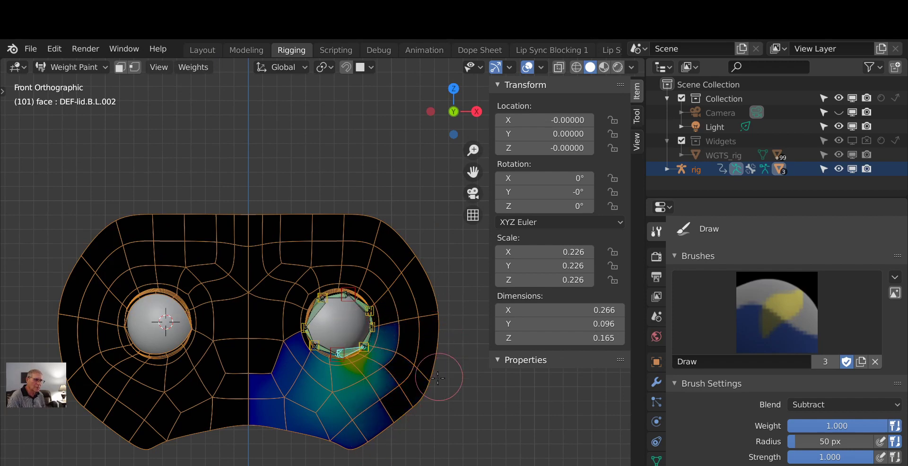
pyautogui.moveTo(379, 381); pyautogui.dragTo(267, 390)
pyautogui.moveTo(279, 325)
pyautogui.mouseDown()
pyautogui.moveTo(277, 340)
pyautogui.moveTo(303, 378)
pyautogui.moveTo(288, 416)
pyautogui.moveTo(407, 405)
pyautogui.moveTo(265, 381)
pyautogui.moveTo(336, 381)
pyautogui.moveTo(356, 398)
pyautogui.moveTo(315, 405)
pyautogui.moveTo(295, 420)
pyautogui.moveTo(333, 423)
pyautogui.mouseUp()
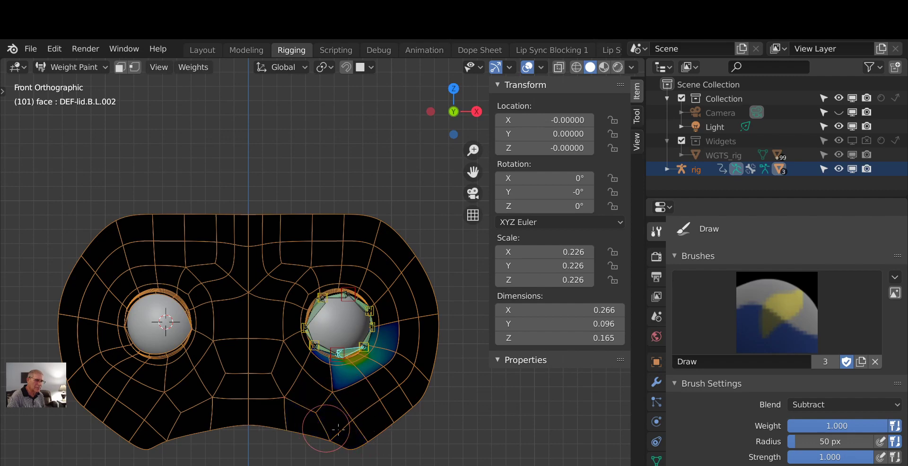
pyautogui.scroll(1, 440, 360)
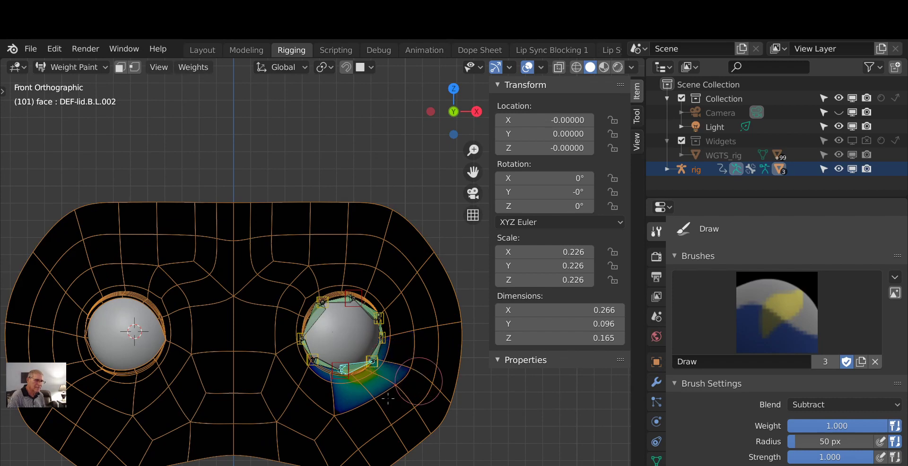
pyautogui.scroll(2, 400, 386)
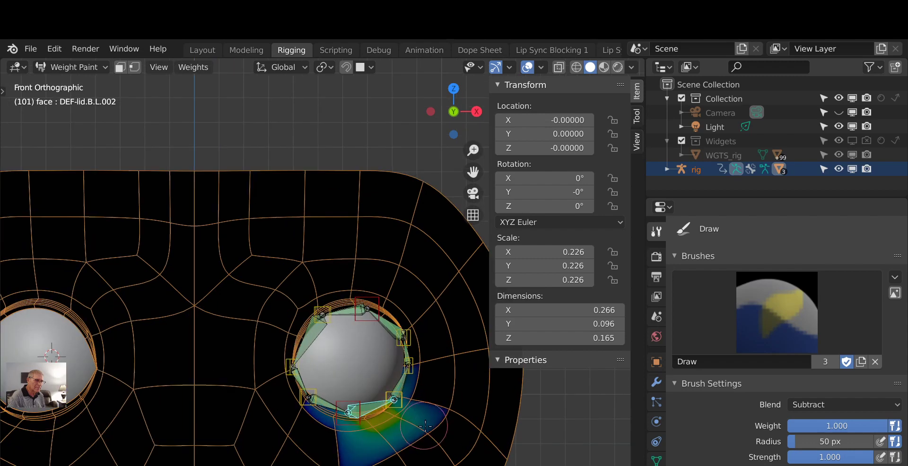
# Step: Subtract DEF-lid.B.L.002's remaining weight from the cheek below the left eye, leaving only the eyelid loops
pyautogui.moveTo(381, 432); pyautogui.dragTo(332, 447)
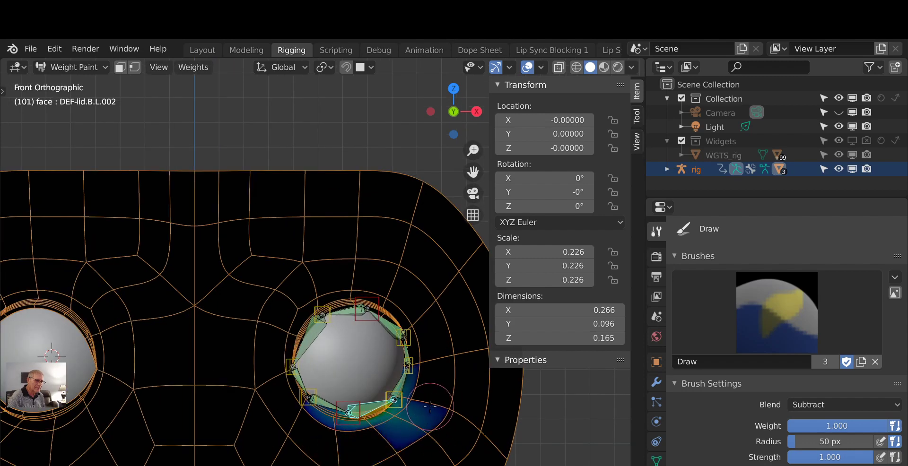
pyautogui.moveTo(414, 424); pyautogui.dragTo(380, 439)
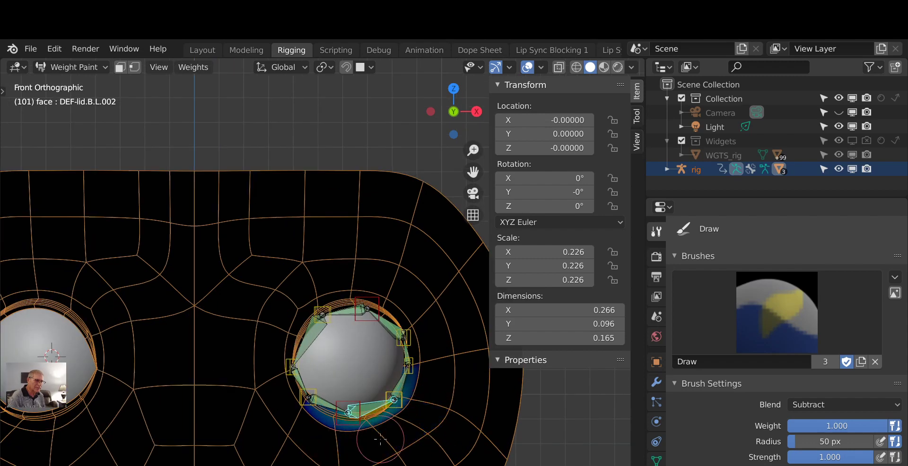
# Step: Select DEF-lid.B.L.003 and subtract its weights from the temple, outer cheek and area below the left eye, down to the outer eyelid loops
pyautogui.keyDown('ctrl'); pyautogui.click(404, 385); pyautogui.keyUp('ctrl')
pyautogui.scroll(-2, 389, 313)
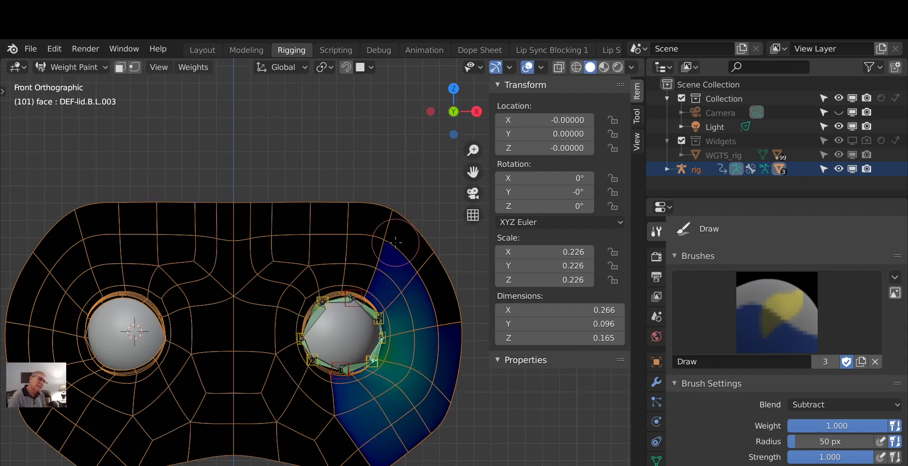
pyautogui.moveTo(387, 296)
pyautogui.mouseDown()
pyautogui.moveTo(425, 277)
pyautogui.moveTo(388, 348)
pyautogui.moveTo(399, 331)
pyautogui.moveTo(469, 334)
pyautogui.moveTo(442, 328)
pyautogui.moveTo(418, 419)
pyautogui.moveTo(409, 347)
pyautogui.moveTo(382, 391)
pyautogui.moveTo(393, 407)
pyautogui.mouseUp()
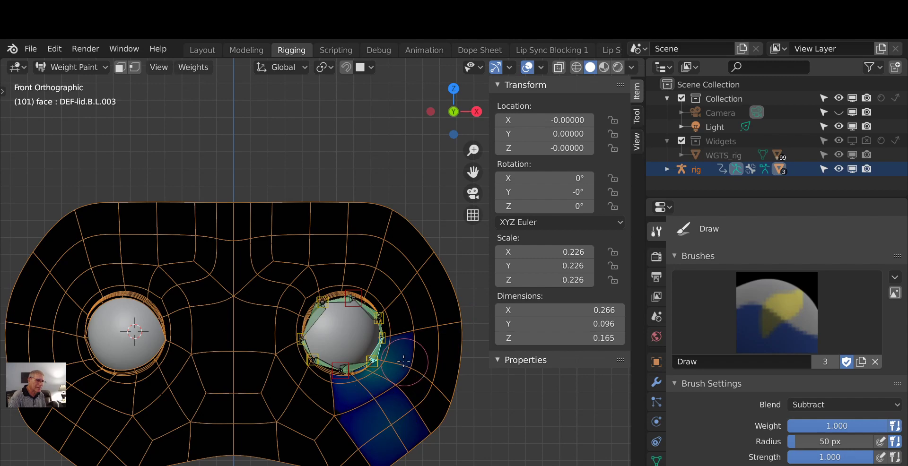
pyautogui.scroll(2, 411, 403)
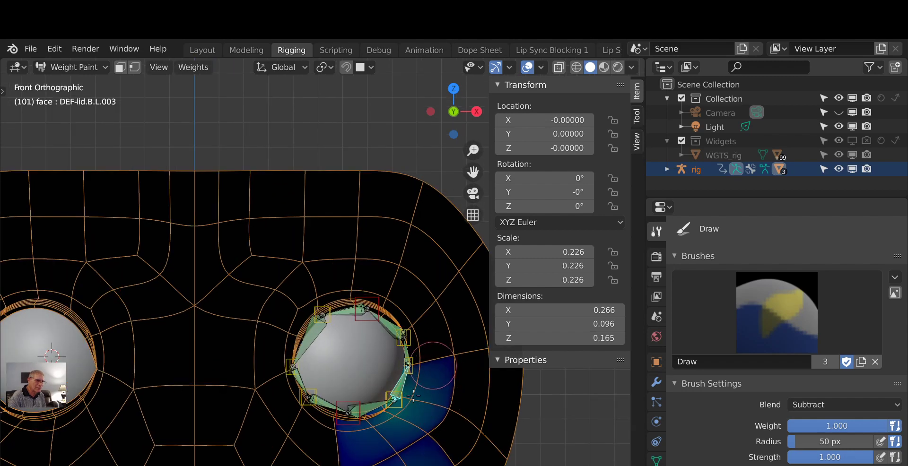
pyautogui.moveTo(439, 362)
pyautogui.mouseDown()
pyautogui.moveTo(406, 419)
pyautogui.moveTo(415, 374)
pyautogui.mouseUp()
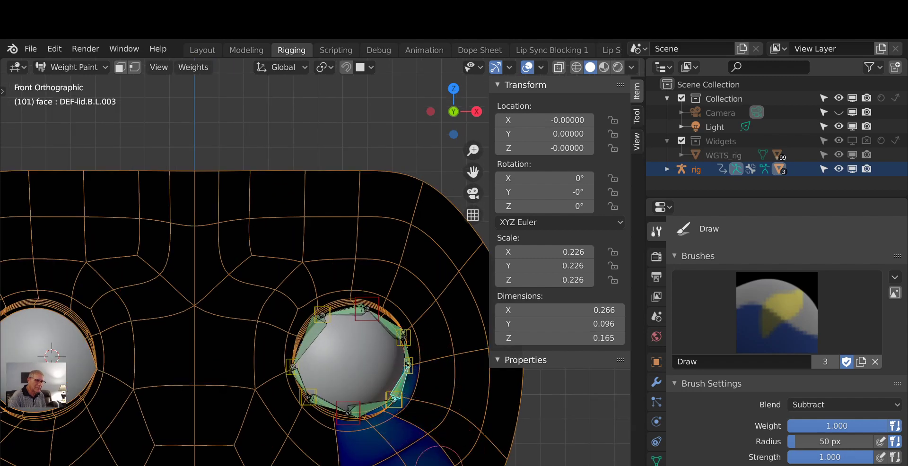
pyautogui.moveTo(423, 436)
pyautogui.mouseDown()
pyautogui.moveTo(361, 417)
pyautogui.moveTo(416, 419)
pyautogui.mouseUp()
pyautogui.scroll(-2, 360, 417)
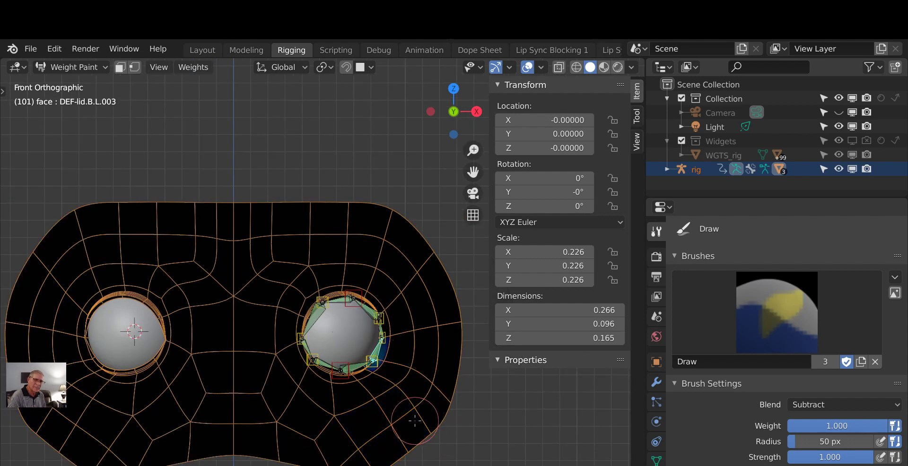
# Step: Check the upper lid bones' weights and subtract DEF-lid.T.L.003's weights from the brow and nose side, leaving only the inner eyelid loops
pyautogui.scroll(3, 414, 422)
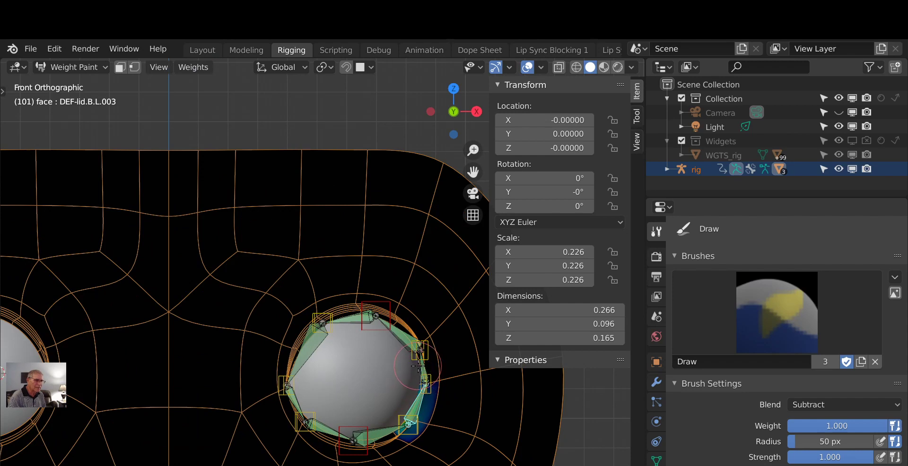
pyautogui.keyDown('ctrl'); pyautogui.click(421, 368); pyautogui.keyUp('ctrl')
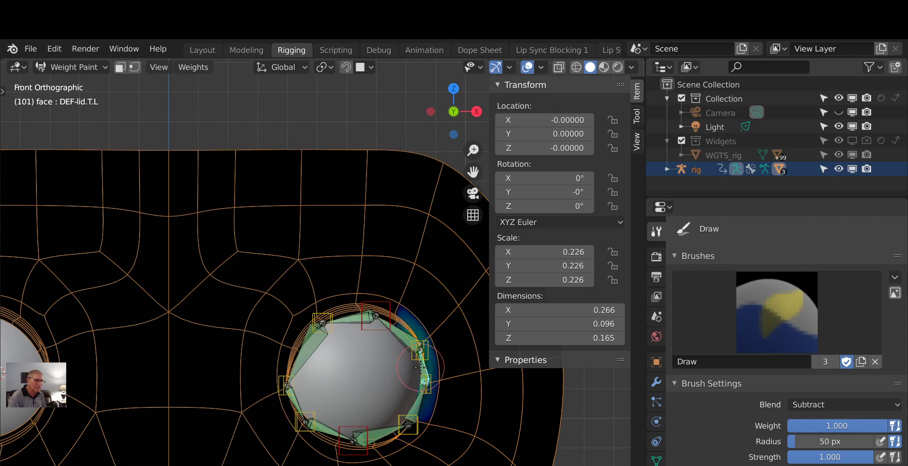
pyautogui.keyDown('ctrl'); pyautogui.click(397, 340); pyautogui.keyUp('ctrl')
pyautogui.keyDown('ctrl'); pyautogui.click(360, 322); pyautogui.keyUp('ctrl')
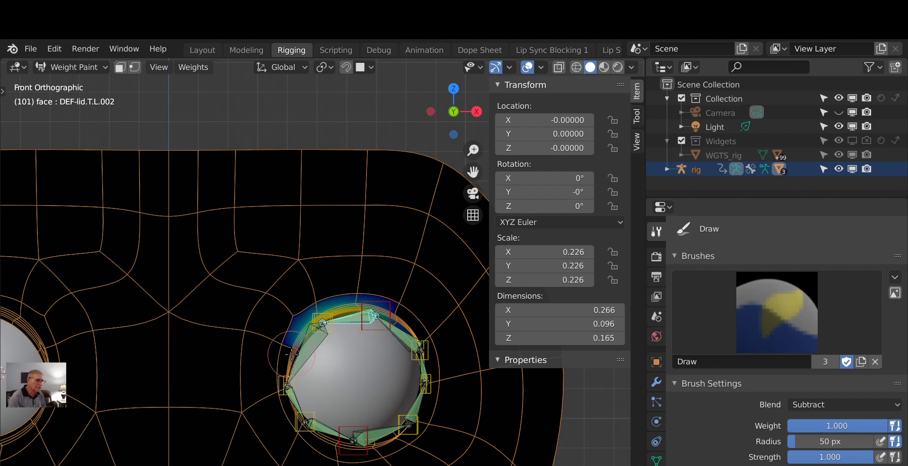
pyautogui.keyDown('ctrl'); pyautogui.click(304, 357); pyautogui.keyUp('ctrl')
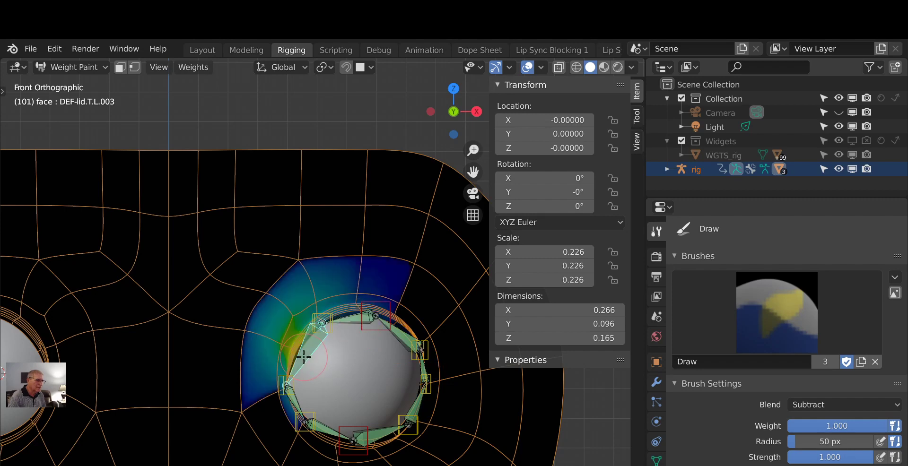
pyautogui.moveTo(413, 302)
pyautogui.mouseDown()
pyautogui.moveTo(329, 298)
pyautogui.moveTo(286, 307)
pyautogui.moveTo(267, 329)
pyautogui.moveTo(253, 412)
pyautogui.mouseUp()
pyautogui.moveTo(279, 315); pyautogui.dragTo(264, 375)
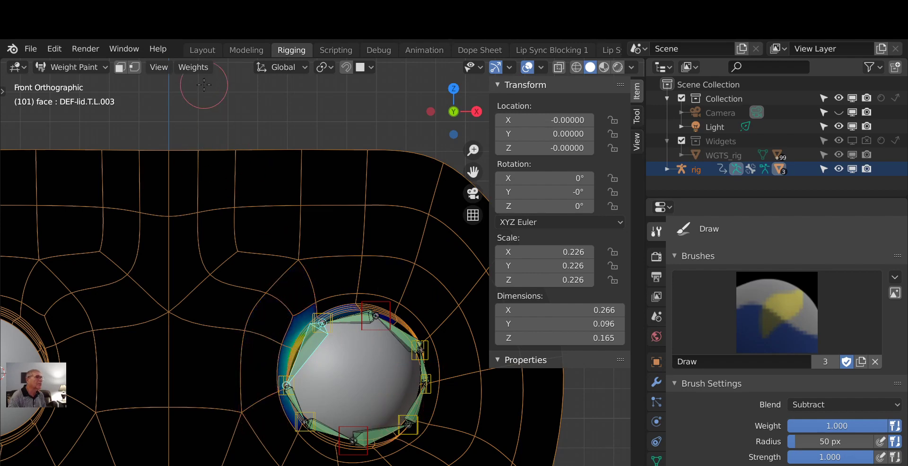
# Step: Clean the vertex groups of DEF-lid.T.L.003, DEF-lid.T.L.002, DEF-lid.T.L.001 and DEF-lid.T.L one after another
pyautogui.click(201, 69)
pyautogui.click(206, 181)
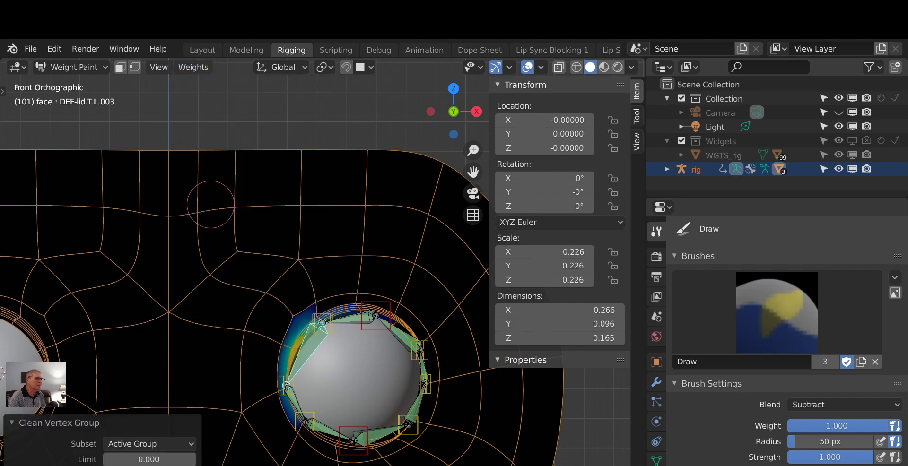
pyautogui.keyDown('ctrl'); pyautogui.click(357, 318); pyautogui.keyUp('ctrl')
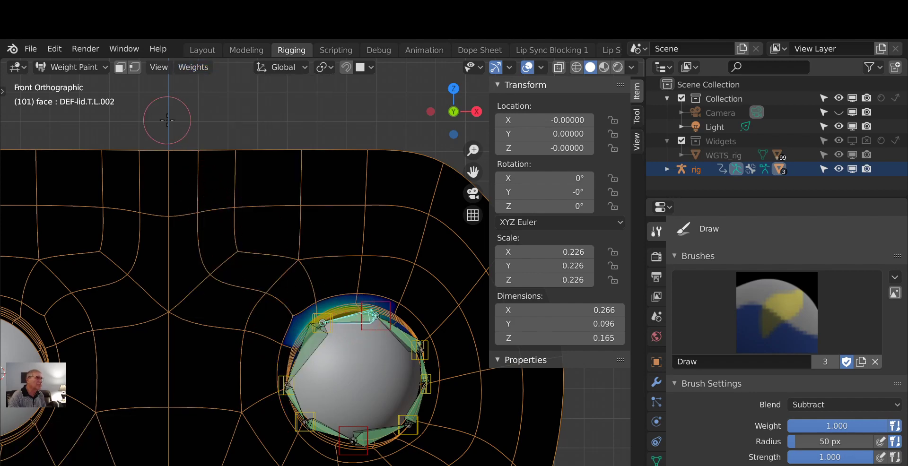
pyautogui.click(194, 67)
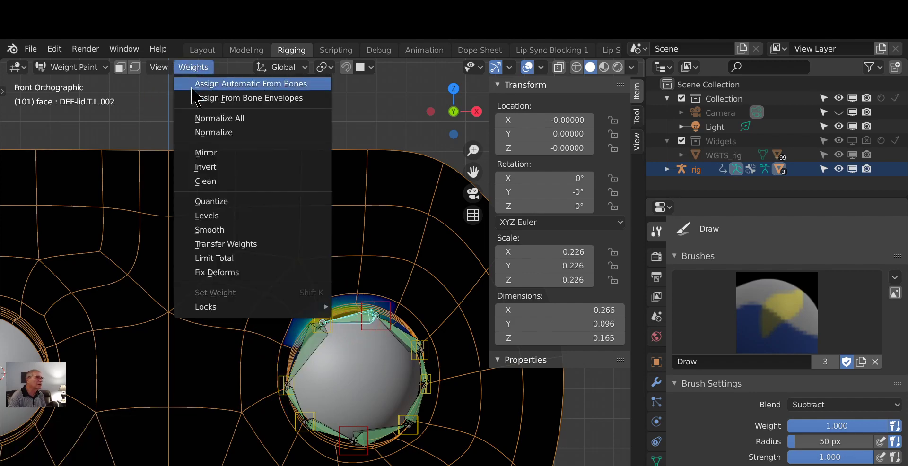
pyautogui.click(204, 180)
pyautogui.keyDown('ctrl'); pyautogui.click(417, 345); pyautogui.keyUp('ctrl')
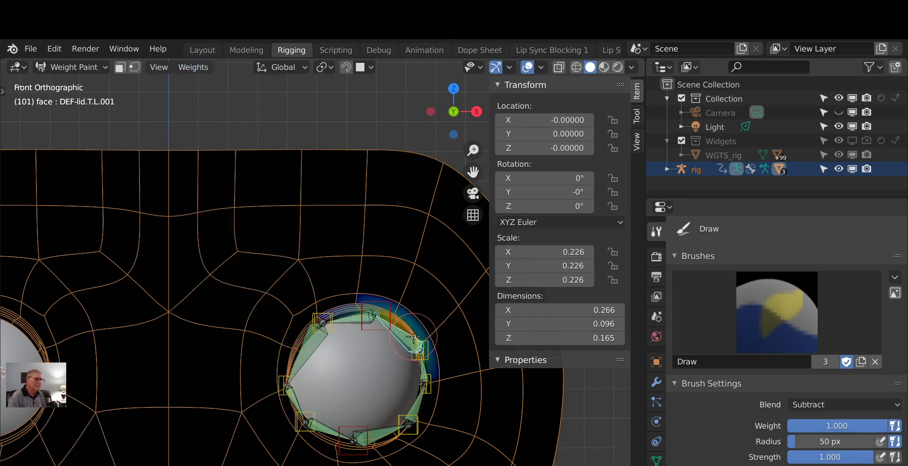
pyautogui.click(194, 67)
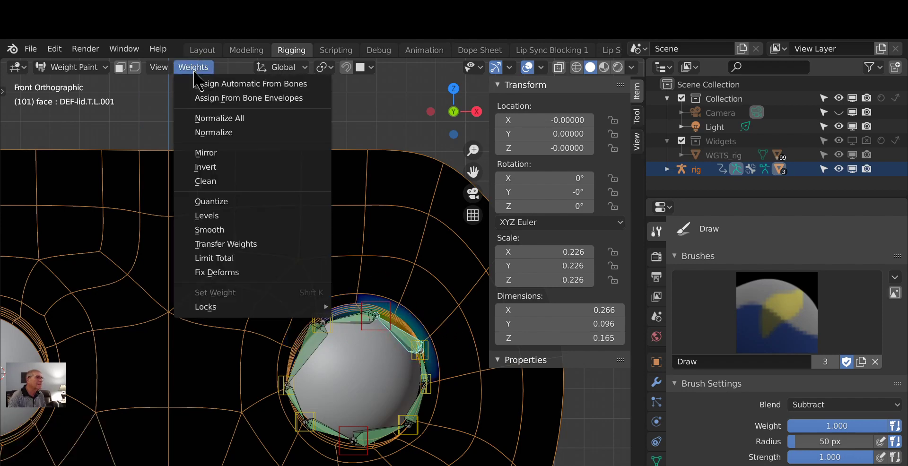
pyautogui.click(208, 181)
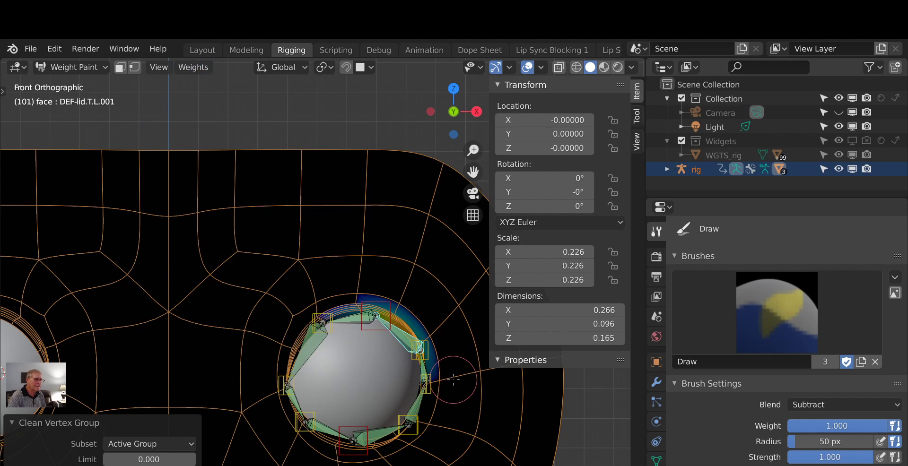
pyautogui.keyDown('ctrl'); pyautogui.click(425, 380); pyautogui.keyUp('ctrl')
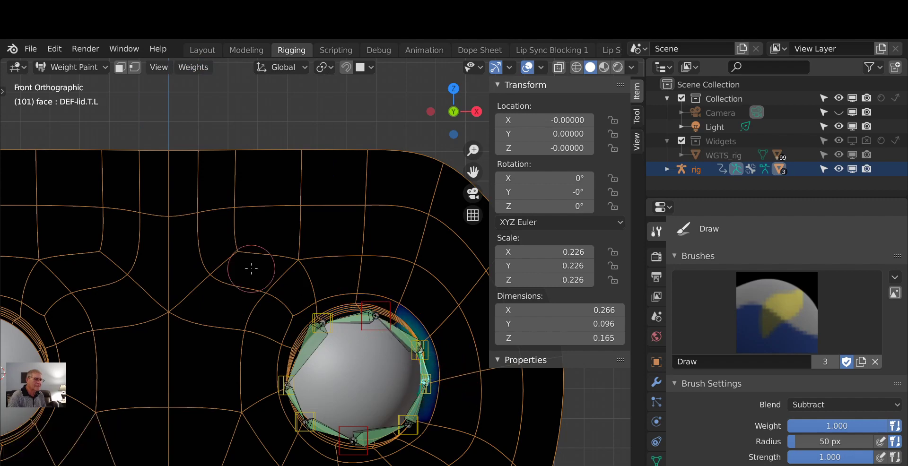
pyautogui.click(194, 67)
pyautogui.click(198, 182)
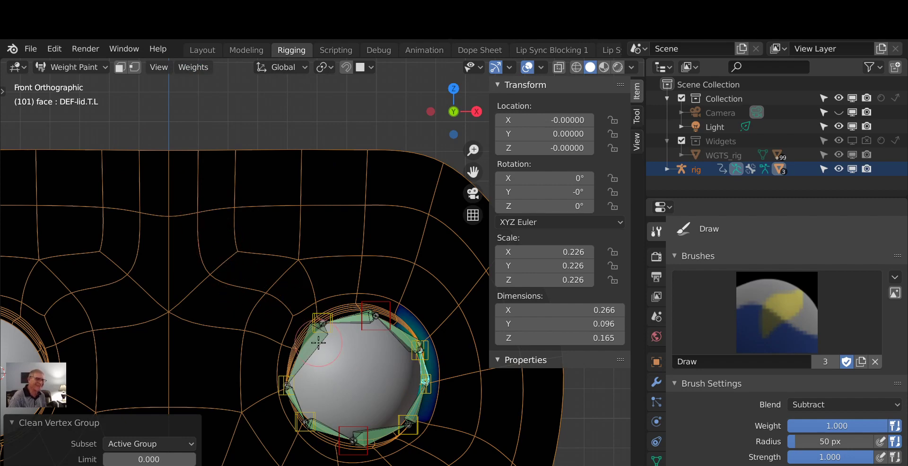
# Step: Select the upper eyelid control lid.T.L.002, test-move it down over the left eye to check the deformation, and cancel the move
pyautogui.scroll(-2, 303, 326)
pyautogui.scroll(1, 415, 357)
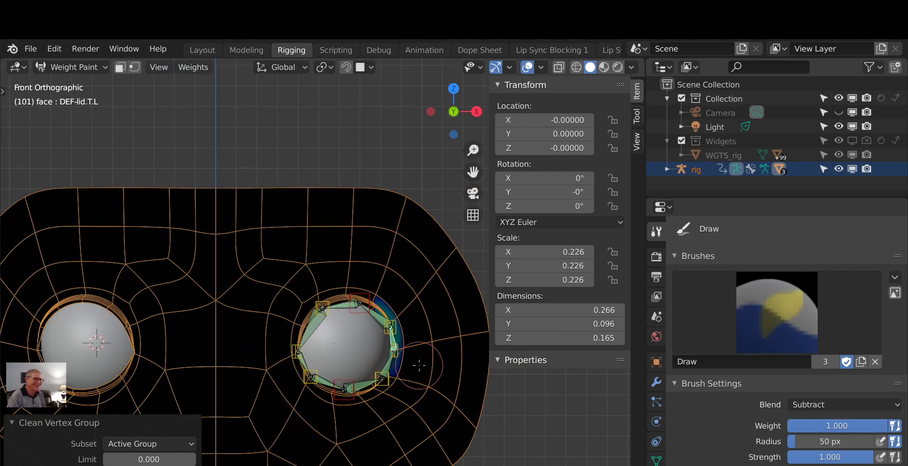
pyautogui.scroll(-1, 401, 354)
pyautogui.scroll(1, 402, 353)
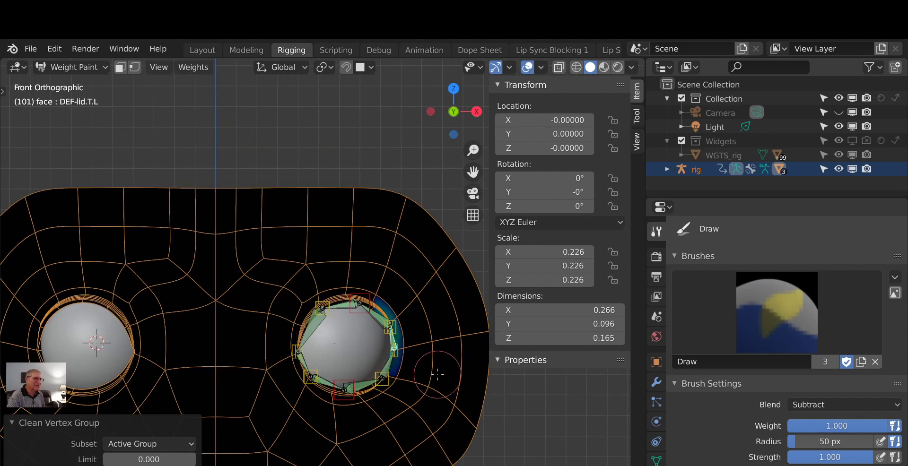
pyautogui.keyDown('shift'); pyautogui.moveTo(402, 354); pyautogui.dragTo(376, 335, button='middle'); pyautogui.keyUp('shift')
pyautogui.scroll(1, 323, 281)
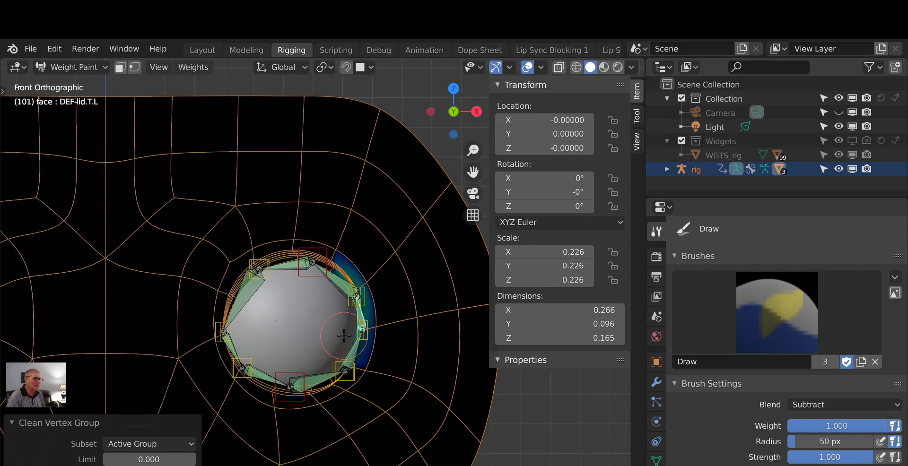
pyautogui.keyDown('ctrl'); pyautogui.click(306, 279); pyautogui.keyUp('ctrl')
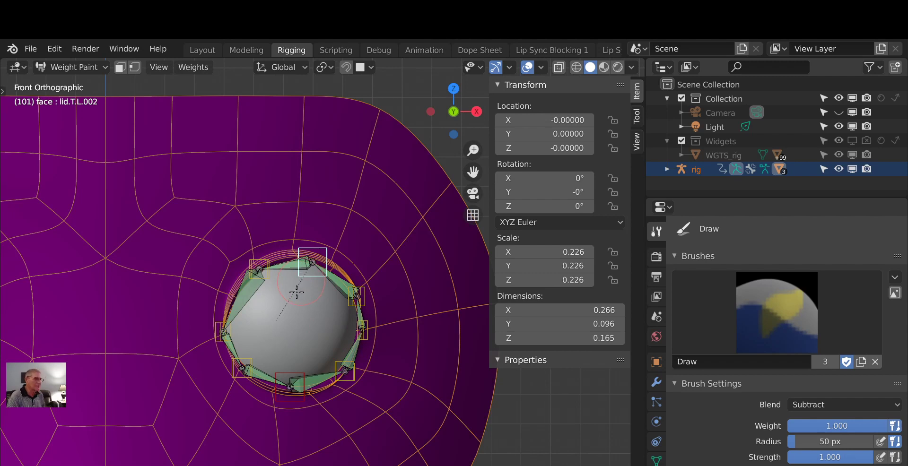
pyautogui.press('g')
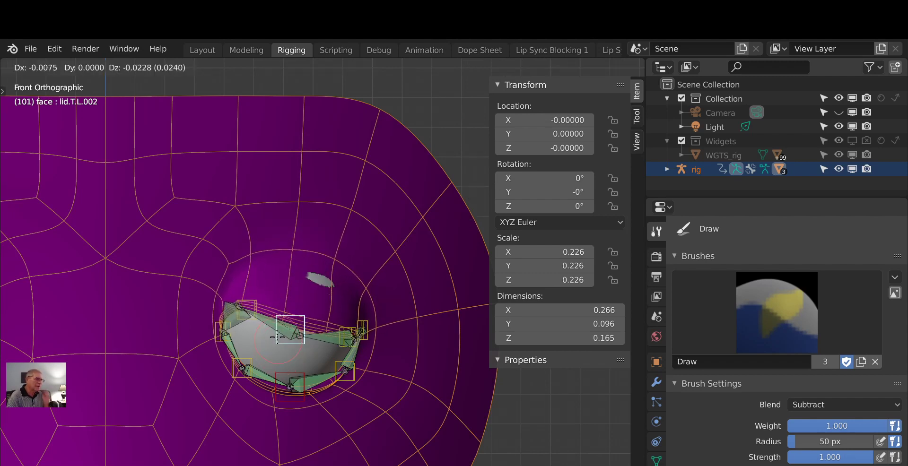
pyautogui.rightClick(303, 320)
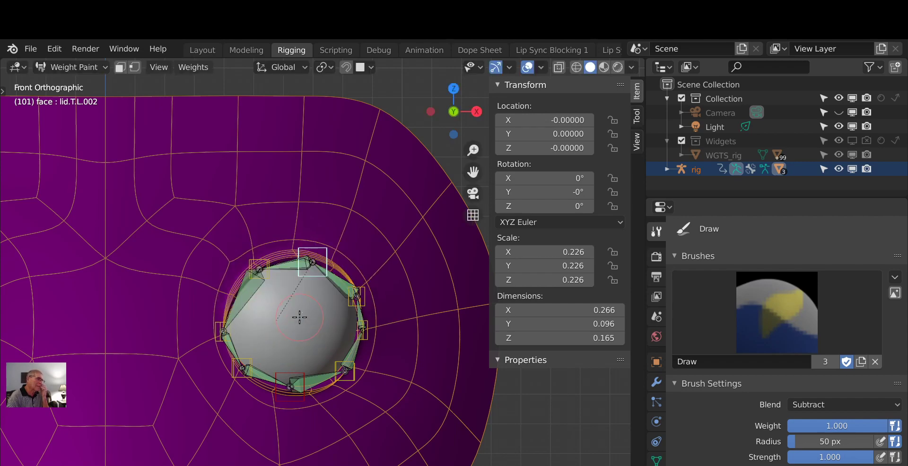
# Step: Switch from Weight Paint to Object Mode, select the rig and enter Edit Mode on its bones
pyautogui.scroll(1, 325, 328)
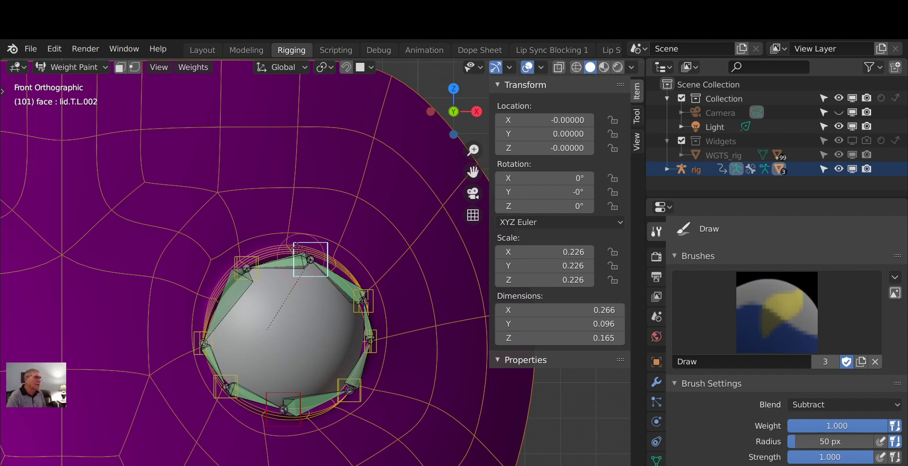
pyautogui.click(67, 68)
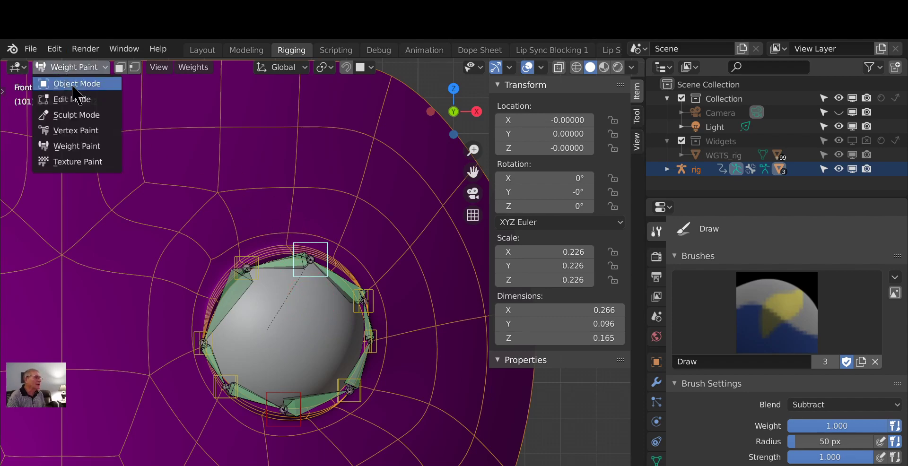
pyautogui.click(76, 85)
pyautogui.scroll(1, 345, 276)
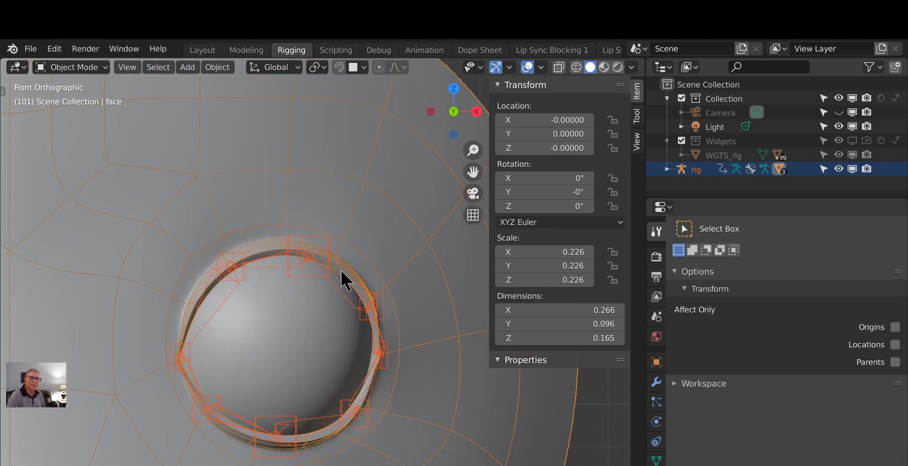
pyautogui.click(291, 236)
pyautogui.scroll(2, 359, 291)
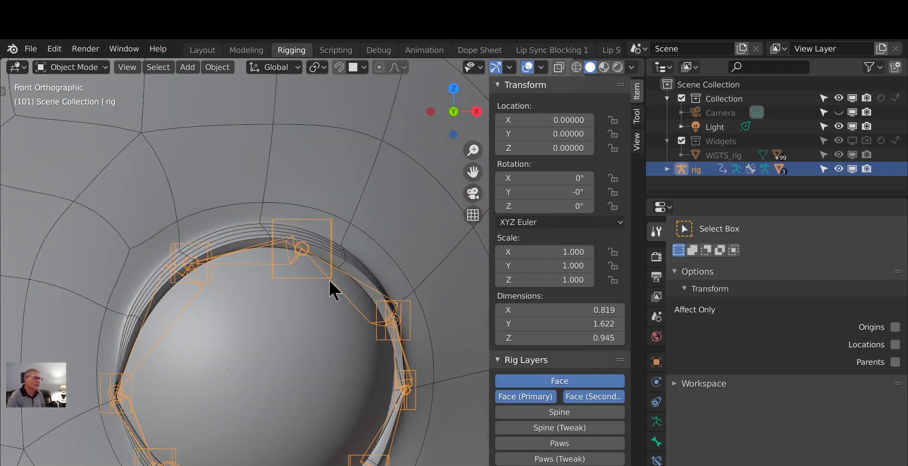
pyautogui.press('Tab')
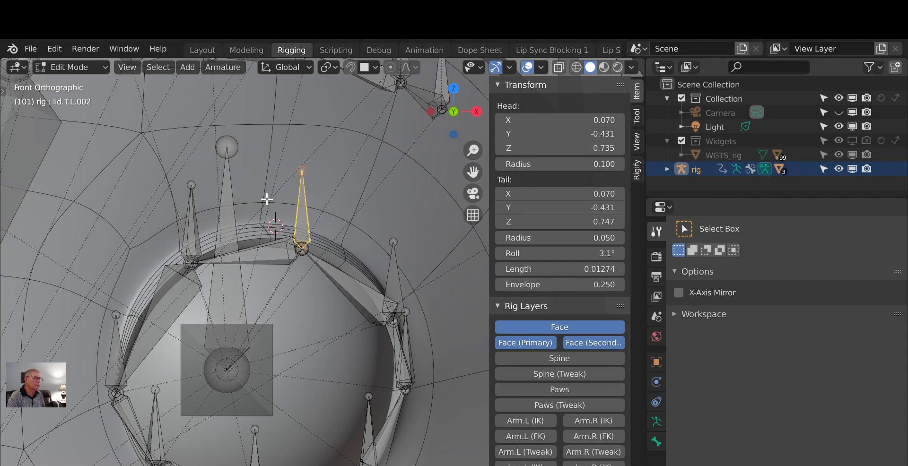
# Step: Place the 3D cursor on the edge loop just above the left upper eyelid and frame lid.T.L.002 in the right side view
pyautogui.scroll(-3, 267, 203)
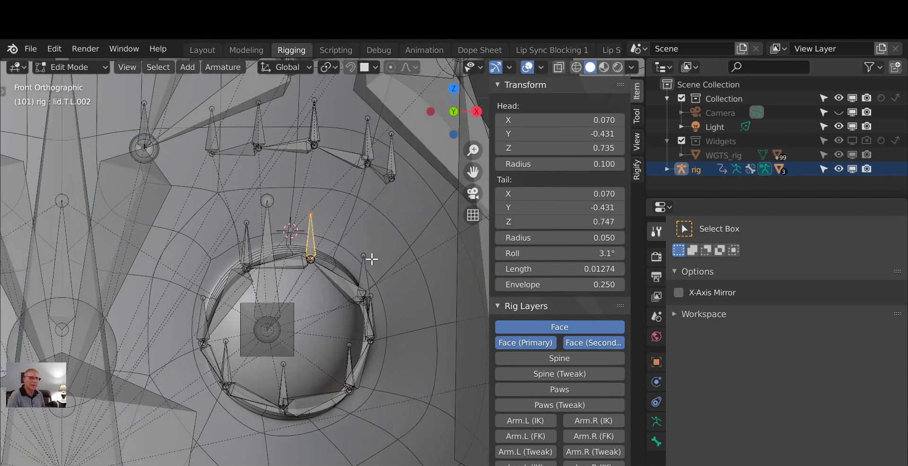
pyautogui.scroll(2, 334, 283)
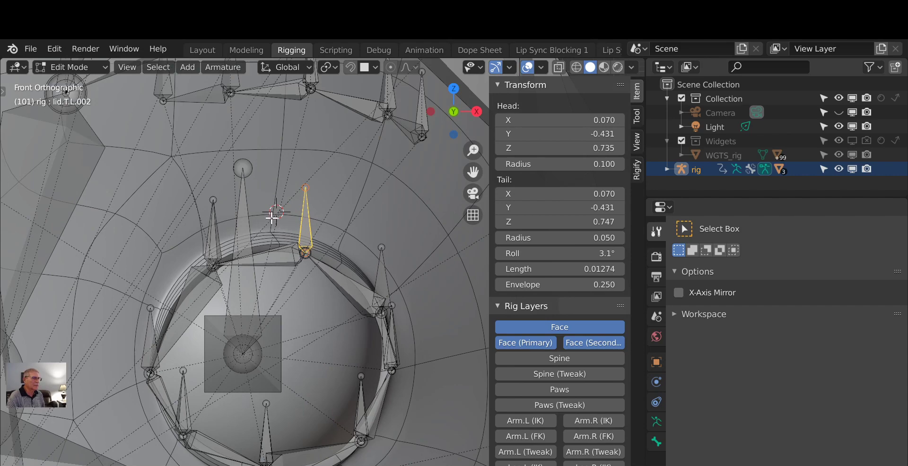
pyautogui.keyDown('shift'); pyautogui.rightClick(272, 217); pyautogui.keyUp('shift')
pyautogui.keyDown('shift'); pyautogui.rightClick(273, 214); pyautogui.keyUp('shift')
pyautogui.press('KP_3')
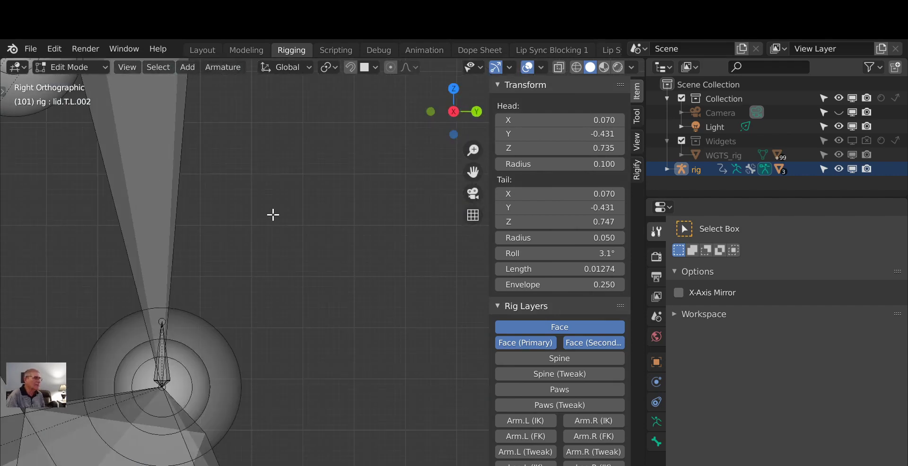
pyautogui.press('KP_Decimal')
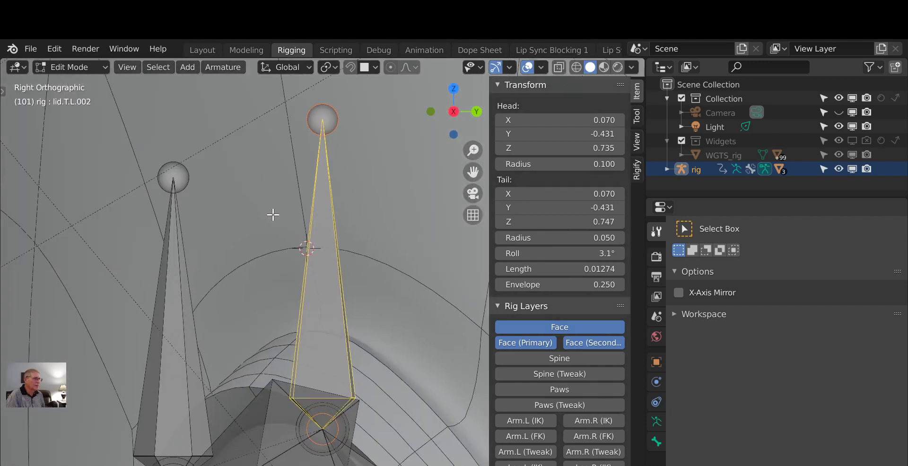
# Step: Add a new bone to the rig at the 3D cursor above the left upper eyelid, working in the front view
pyautogui.scroll(-6, 317, 253)
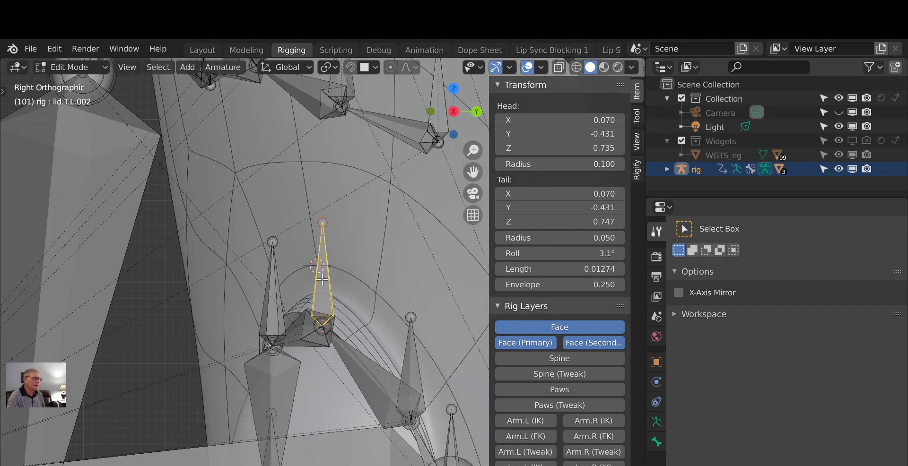
pyautogui.scroll(-5, 323, 281)
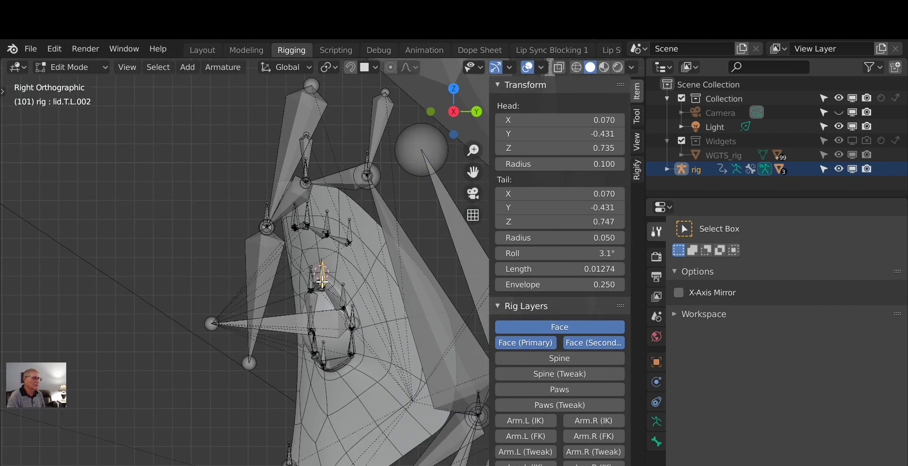
pyautogui.scroll(-2, 317, 305)
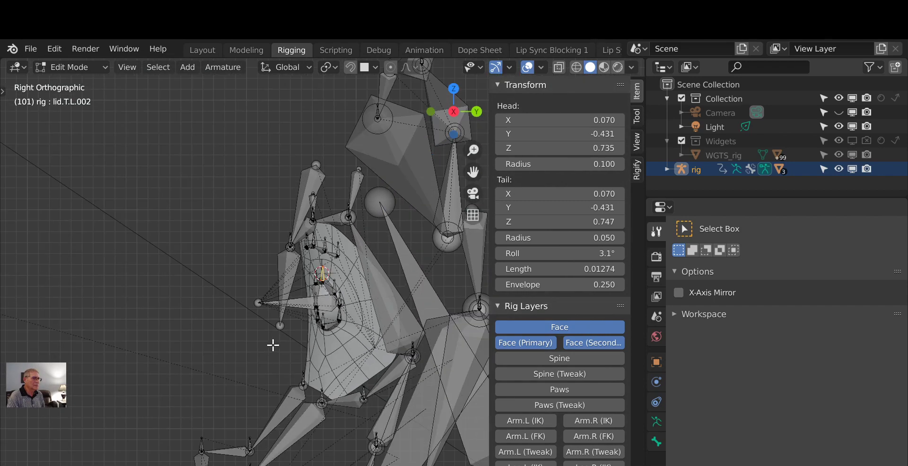
pyautogui.press('KP_1')
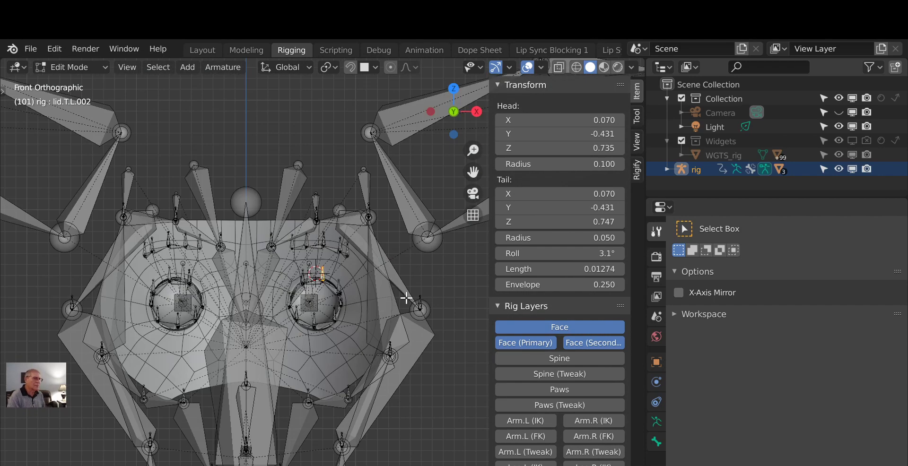
pyautogui.scroll(3, 311, 275)
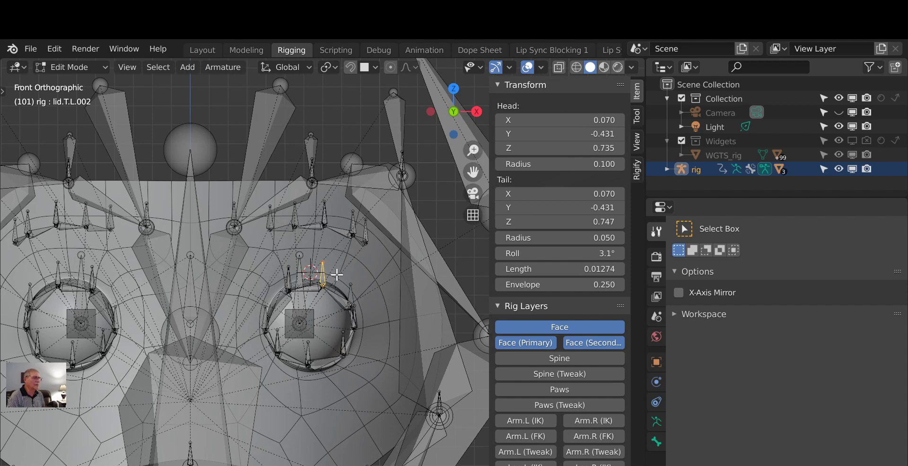
pyautogui.scroll(2, 362, 277)
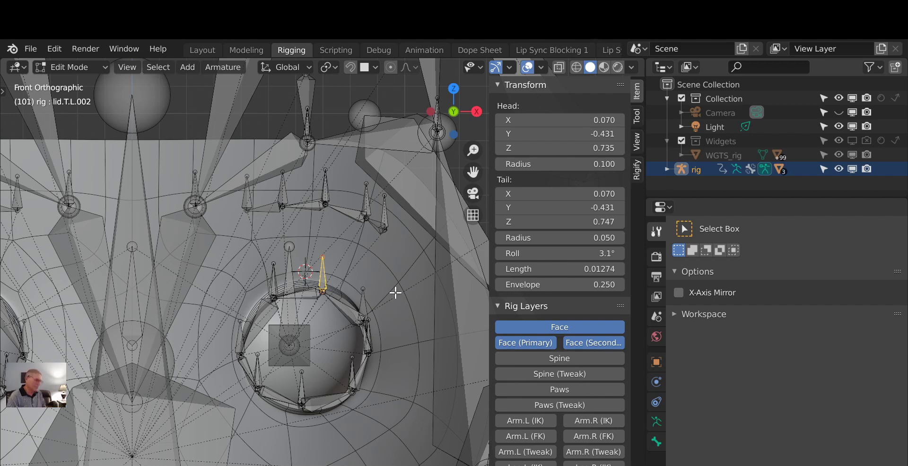
pyautogui.hotkey('shift', 'a')
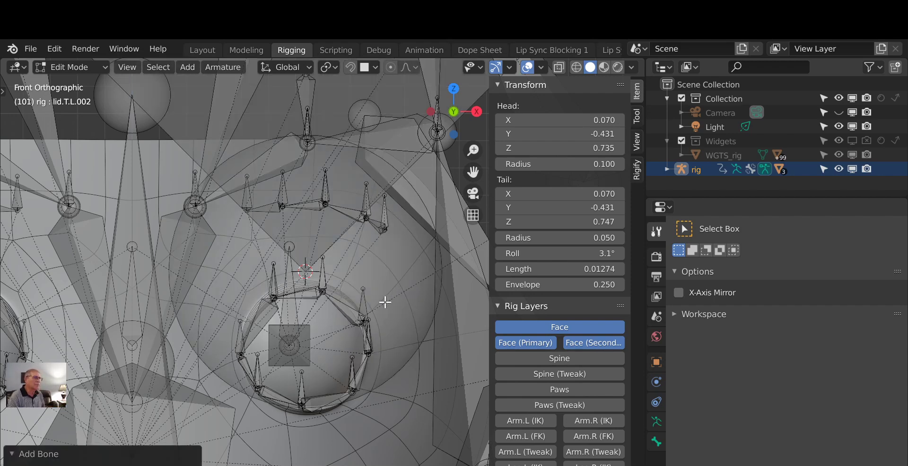
pyautogui.rightClick(385, 293)
# Step: Shorten the new bone to a length of about 0.013 by moving its tail to just above its head
pyautogui.scroll(-7, 325, 164)
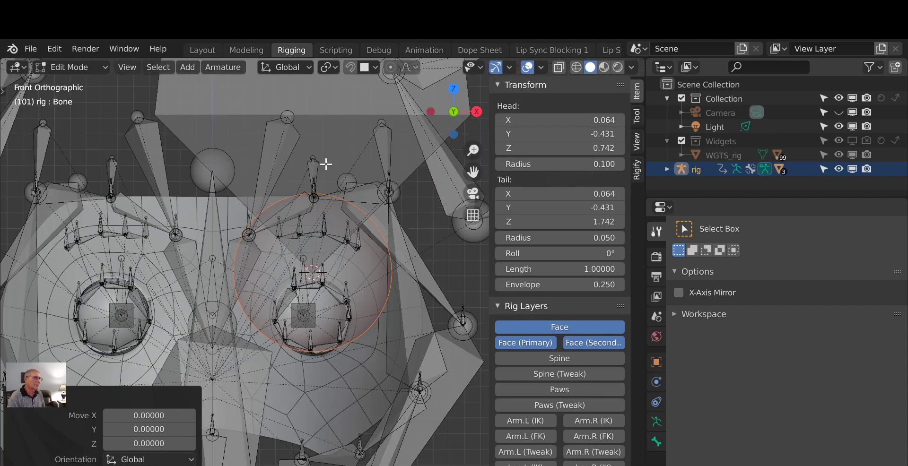
pyautogui.scroll(-8, 328, 132)
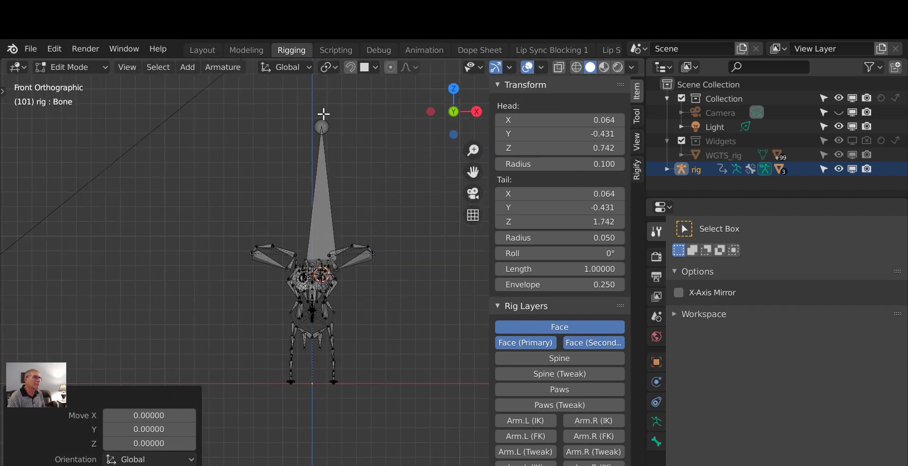
pyautogui.rightClick(326, 129)
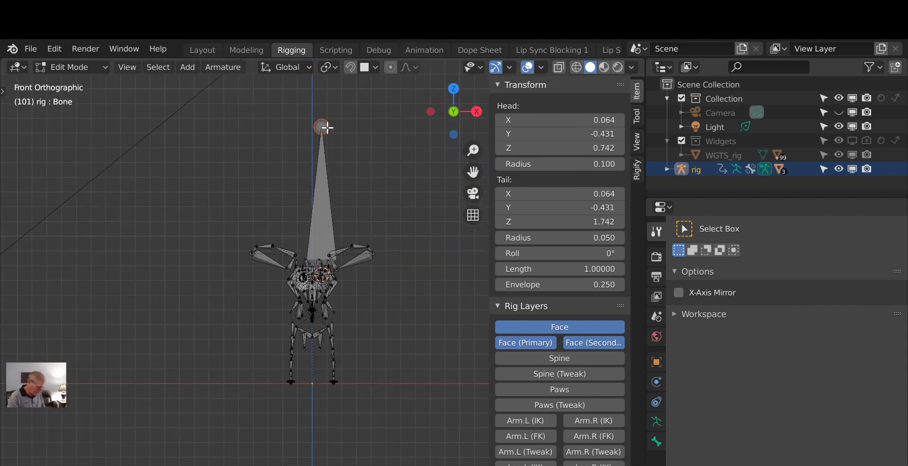
pyautogui.press('g')
pyautogui.press('z')
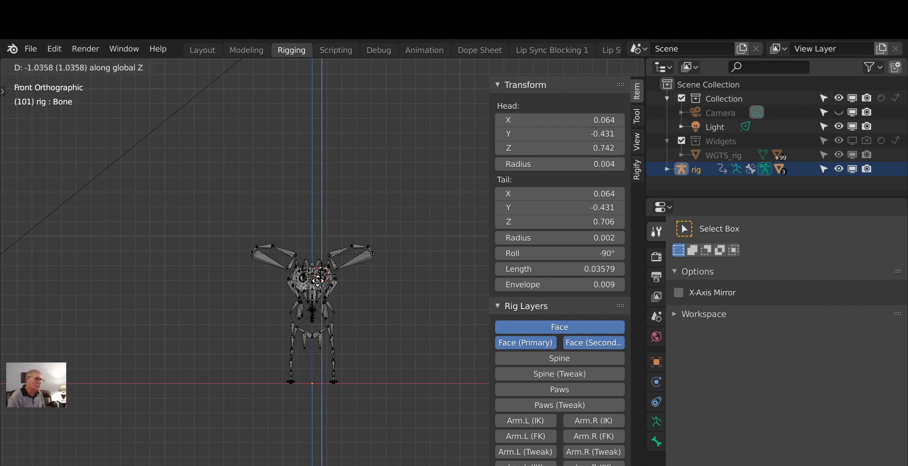
pyautogui.click(326, 281)
pyautogui.scroll(5, 329, 297)
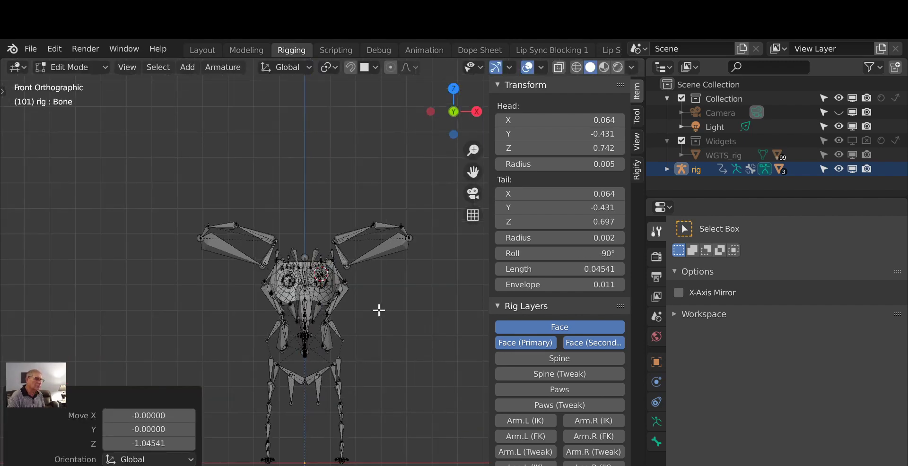
pyautogui.scroll(6, 329, 299)
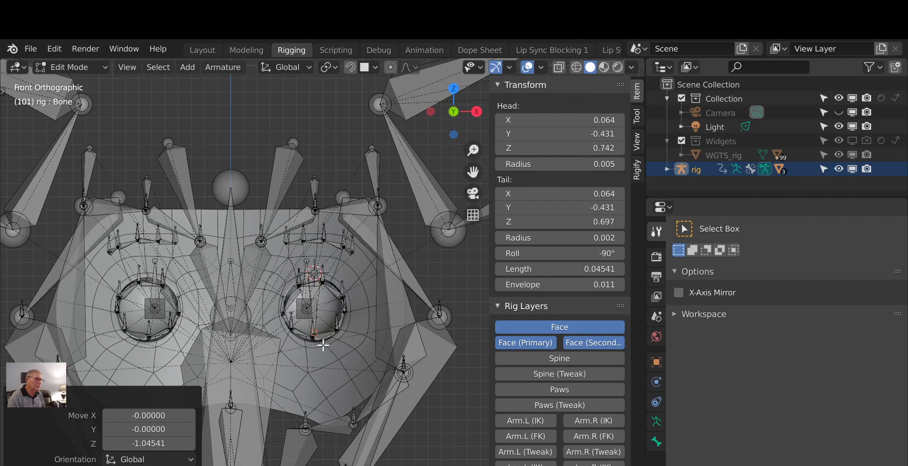
pyautogui.scroll(1, 324, 344)
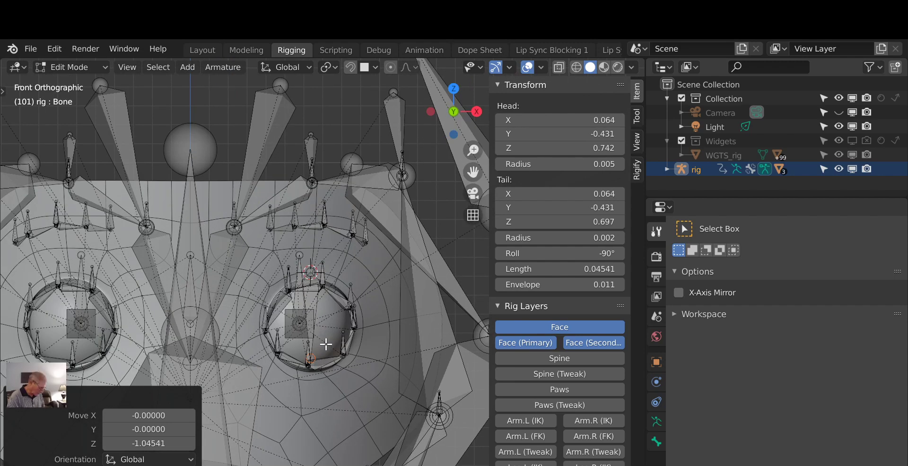
pyautogui.press('g')
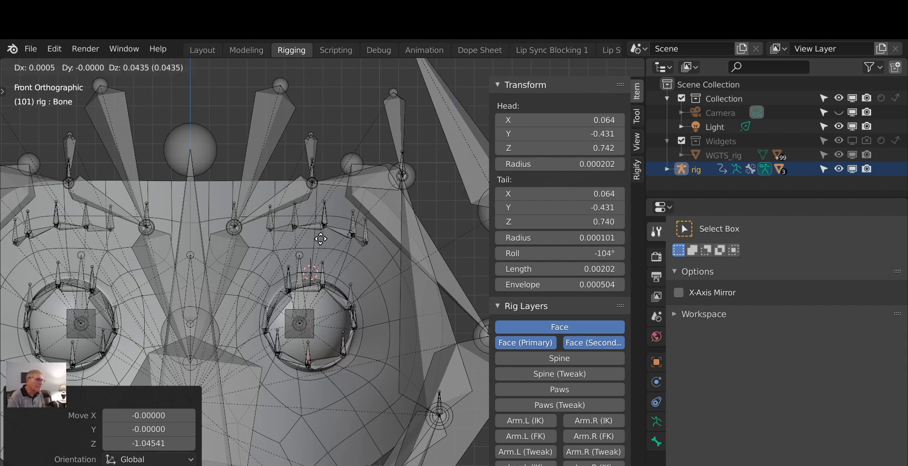
pyautogui.click(320, 213)
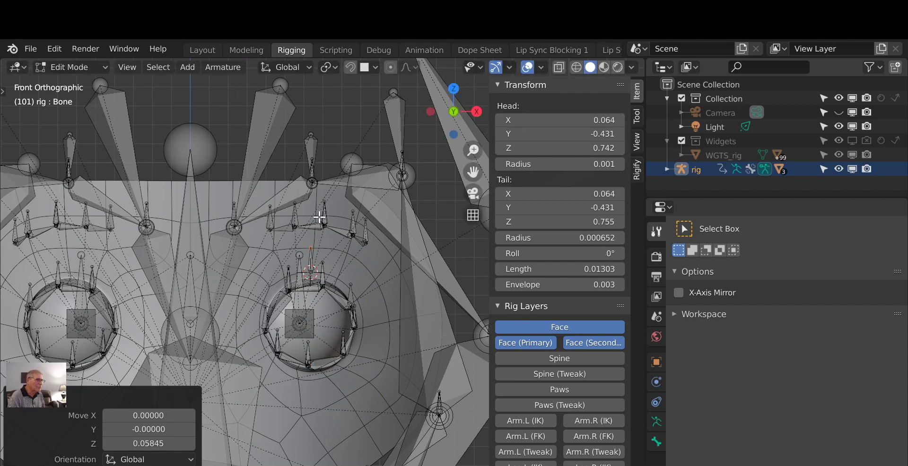
# Step: Select the whole new bone and rename it DEF-upperlidanchor.l
pyautogui.scroll(2, 288, 286)
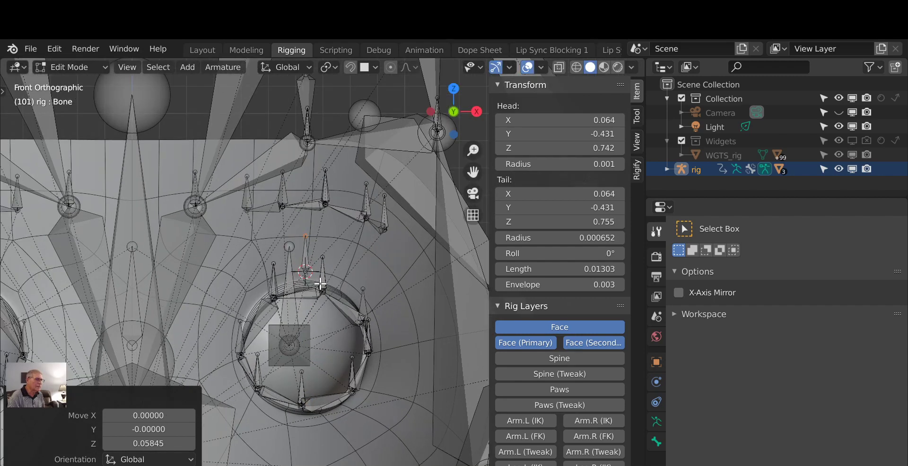
pyautogui.click(307, 257)
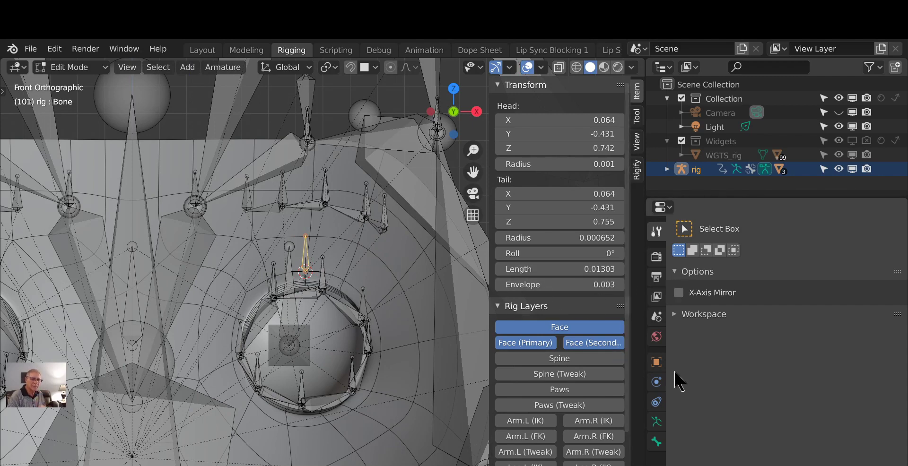
pyautogui.click(657, 442)
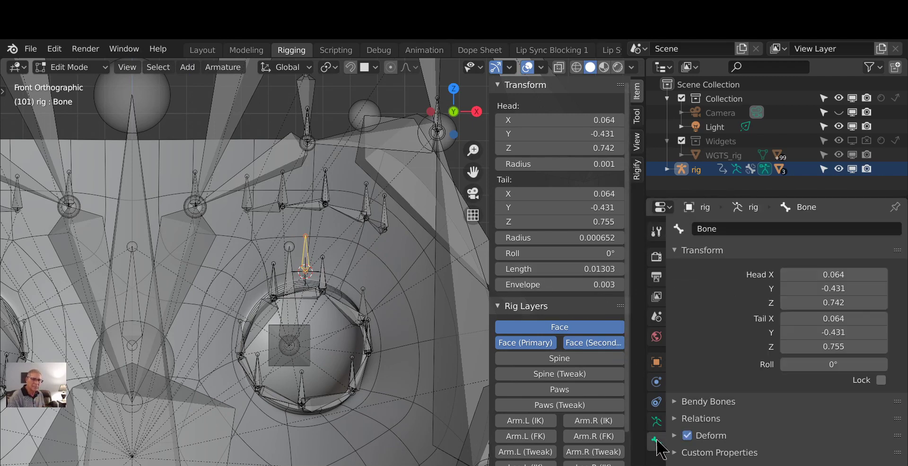
pyautogui.click(721, 229)
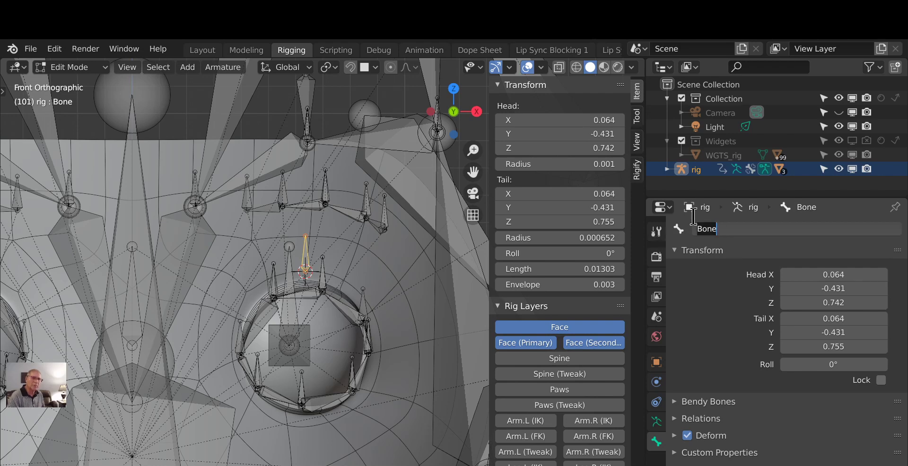
pyautogui.write('d')
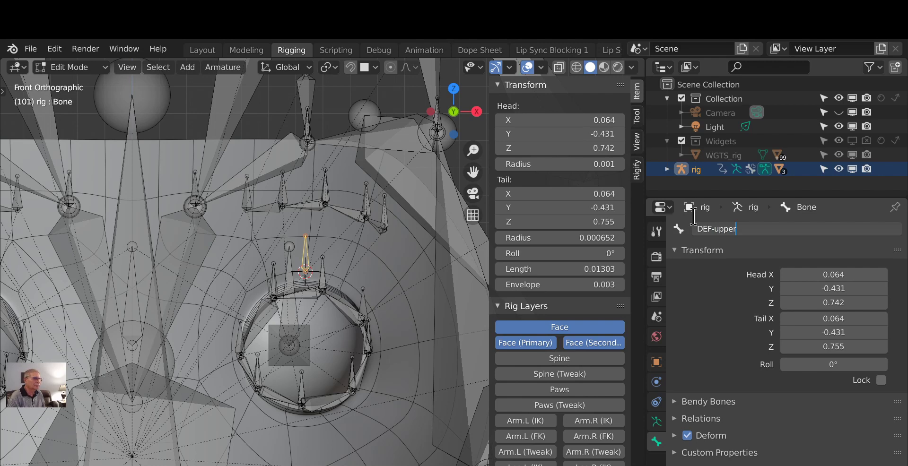
pyautogui.write('lidanchor.l')
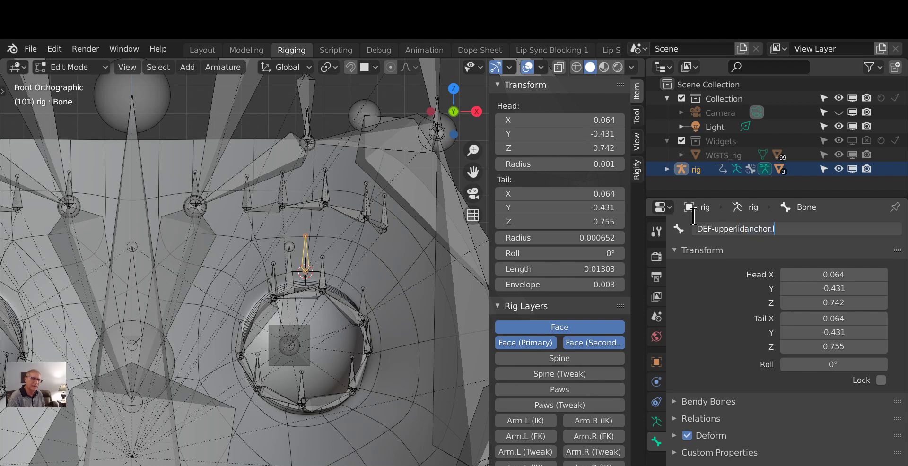
pyautogui.press('Return')
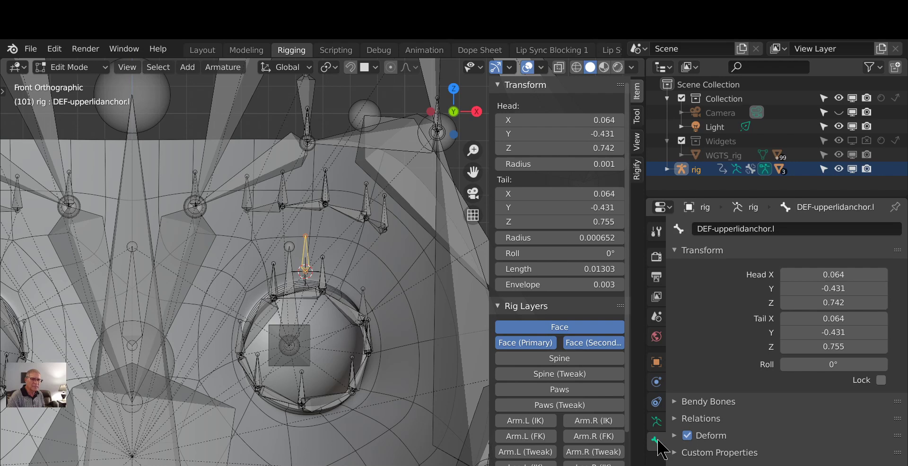
# Step: Set master_eye.L as the parent of DEF-upperlidanchor.l in its bone relations
pyautogui.click(681, 418)
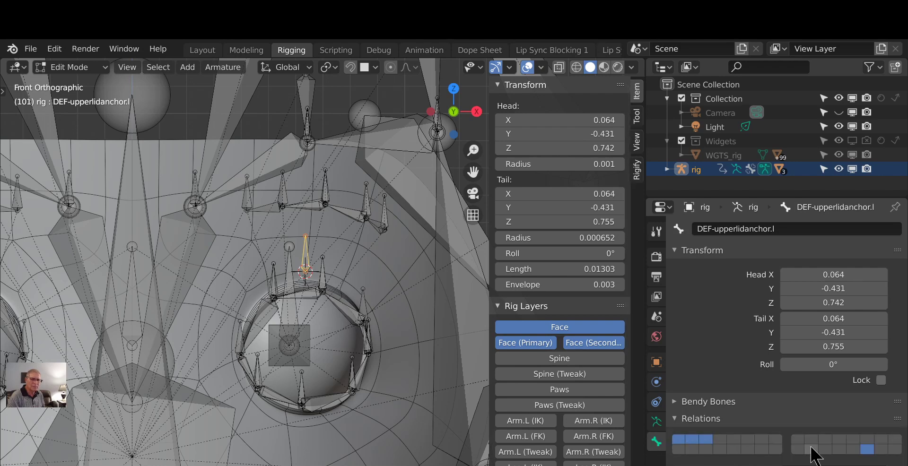
pyautogui.scroll(-3, 808, 449)
pyautogui.scroll(-1, 810, 449)
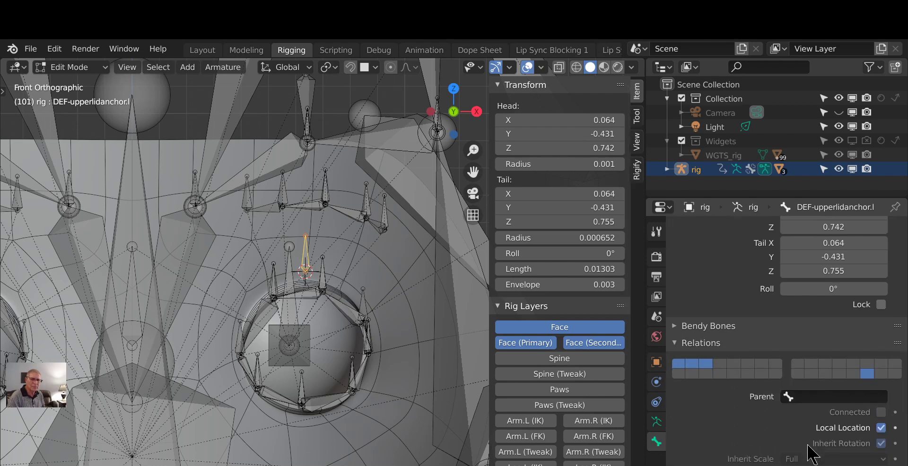
pyautogui.click(791, 400)
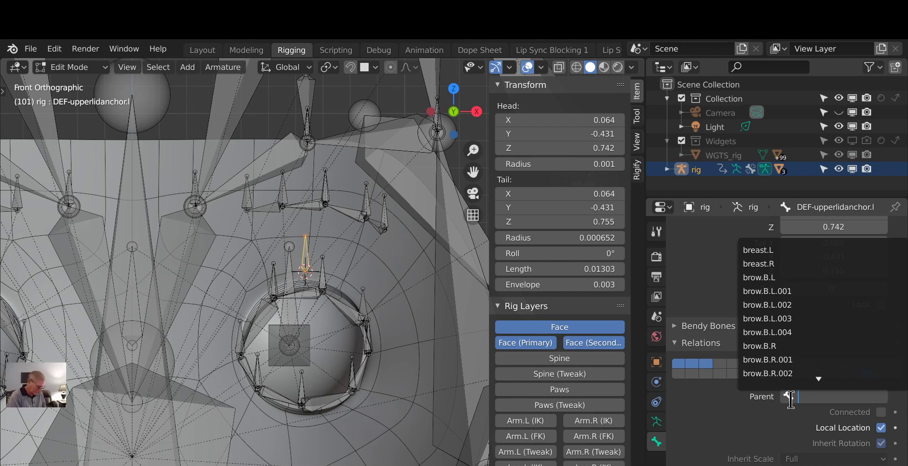
pyautogui.write('eye')
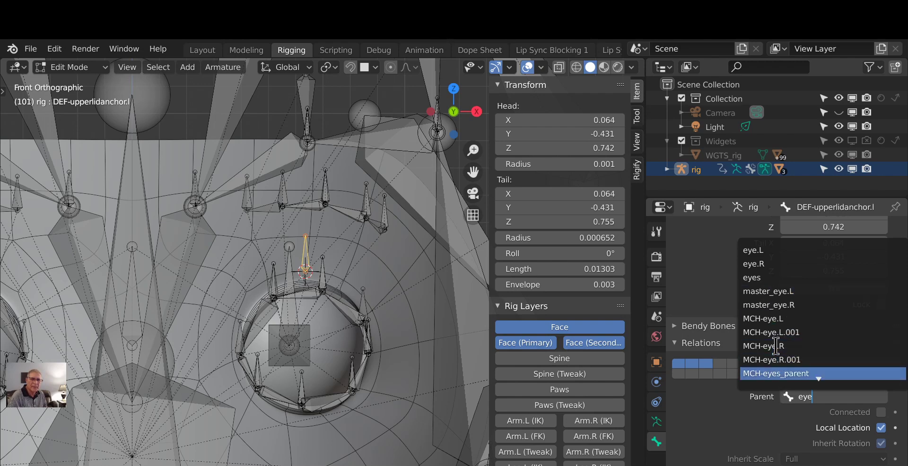
pyautogui.scroll(-2, 776, 347)
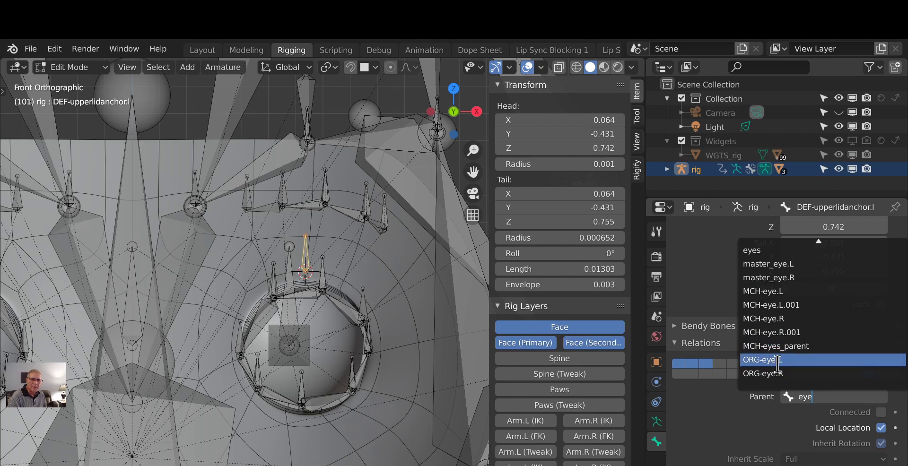
pyautogui.click(781, 264)
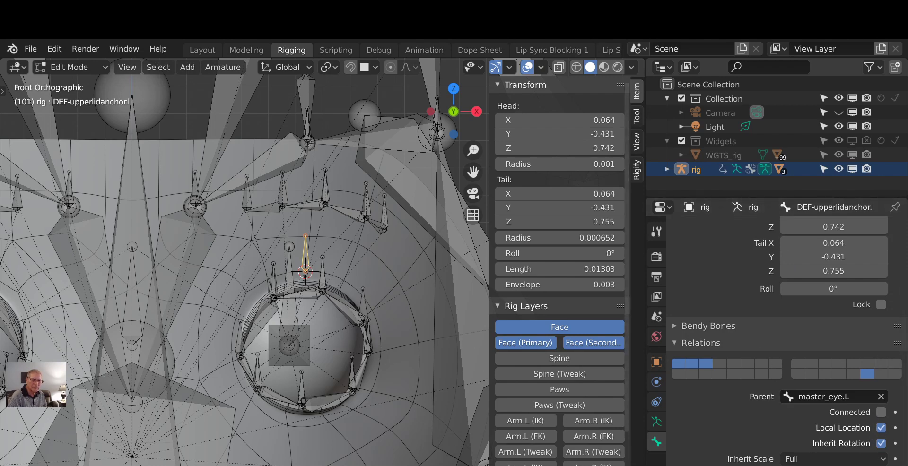
# Step: Leave bone editing for Object Mode and select the face mesh
pyautogui.scroll(2, 385, 300)
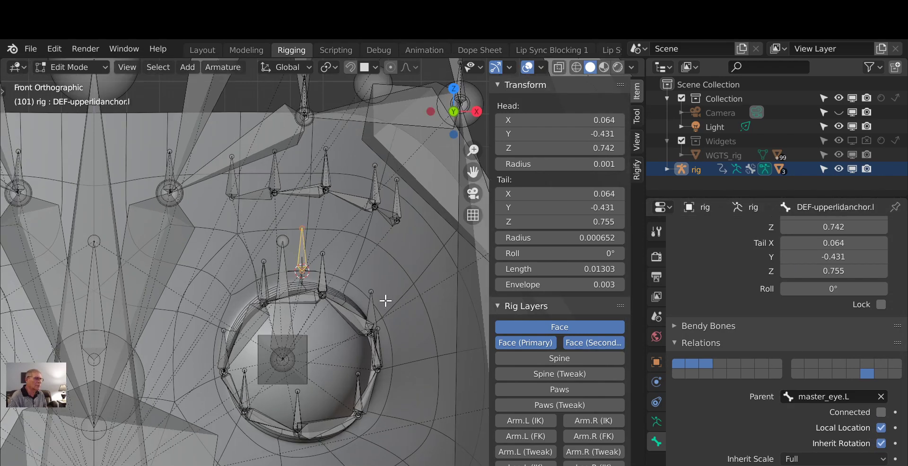
pyautogui.scroll(-2, 379, 304)
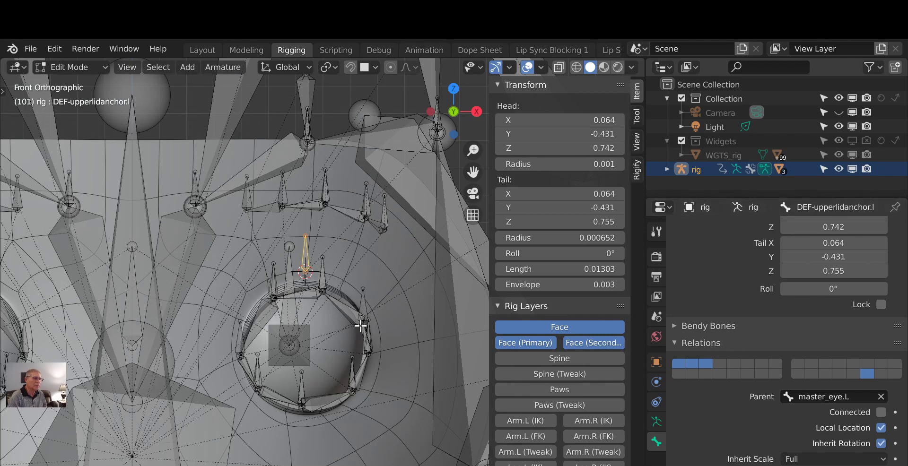
pyautogui.hotkey('ctrl', 'Tab')
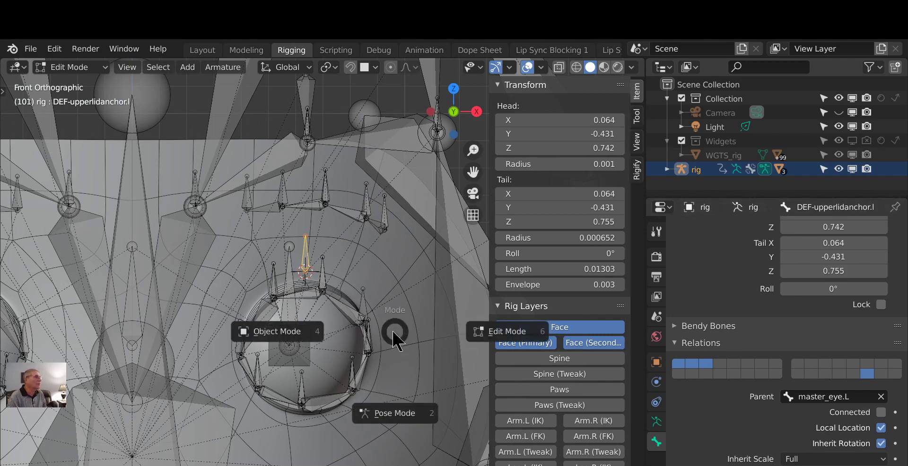
pyautogui.hotkey('ctrl', 'Tab')
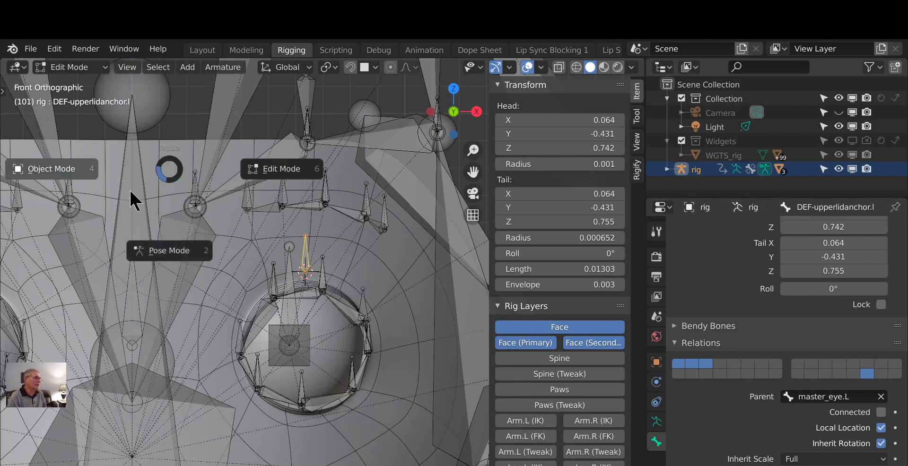
pyautogui.click(68, 169)
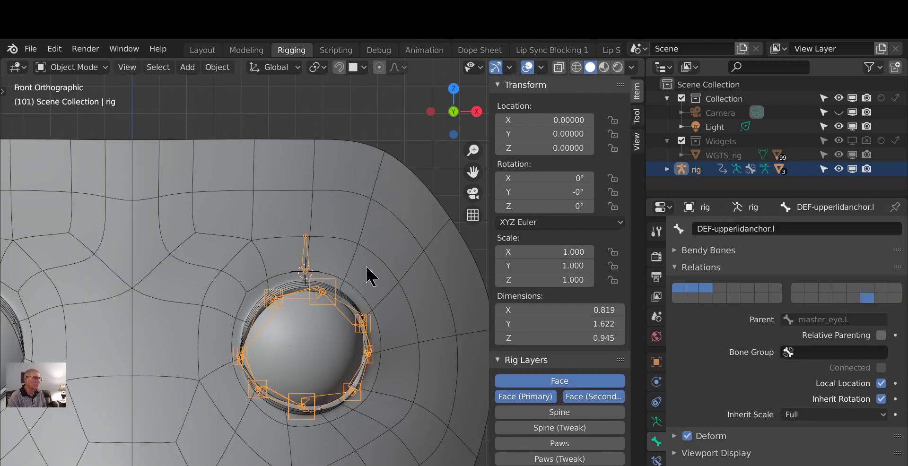
pyautogui.click(366, 265)
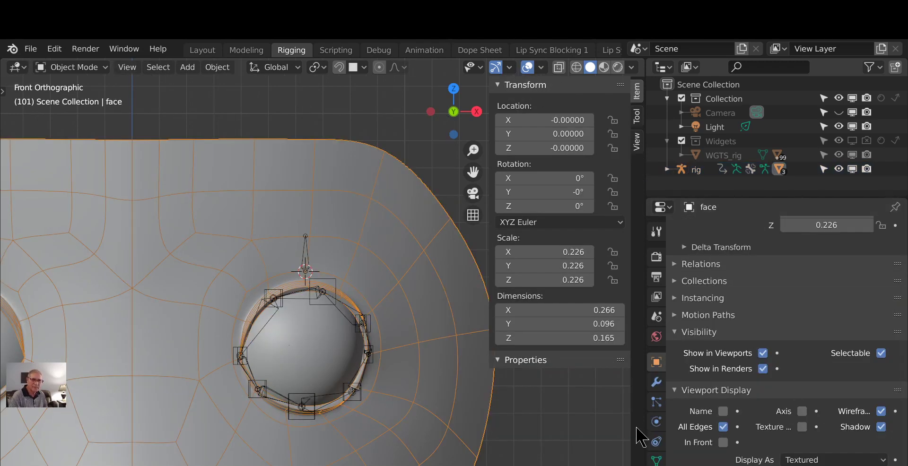
# Step: Add a new vertex group to the face mesh
pyautogui.click(656, 459)
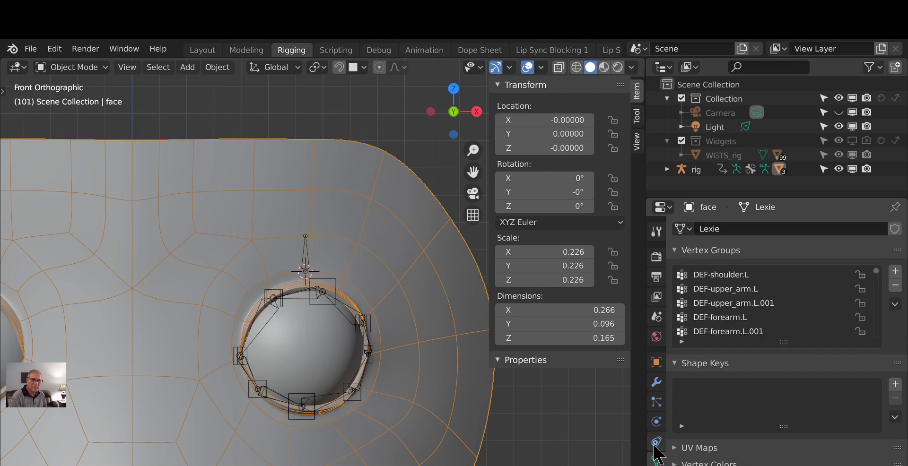
pyautogui.click(896, 271)
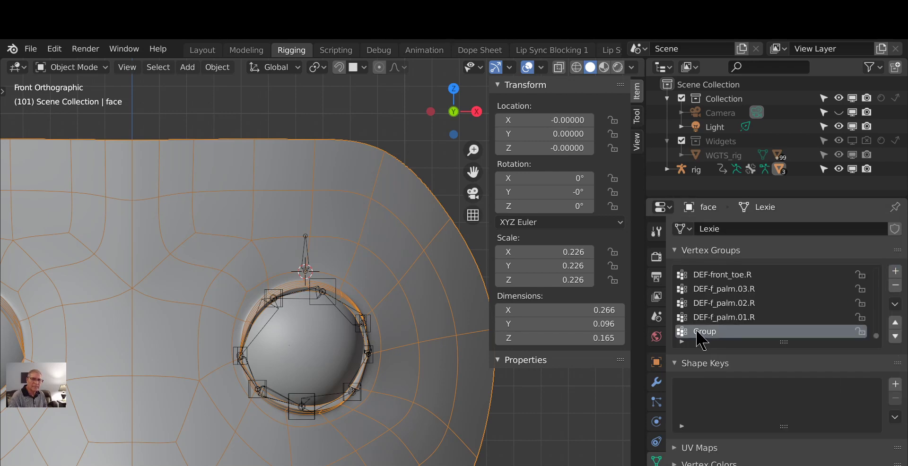
pyautogui.doubleClick(699, 332)
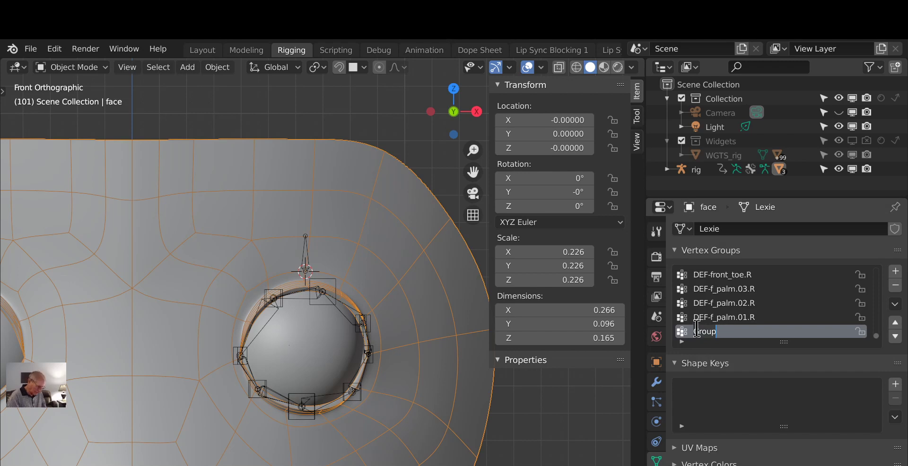
pyautogui.press('BackSpace')
pyautogui.write('EF-upperanchor.l')
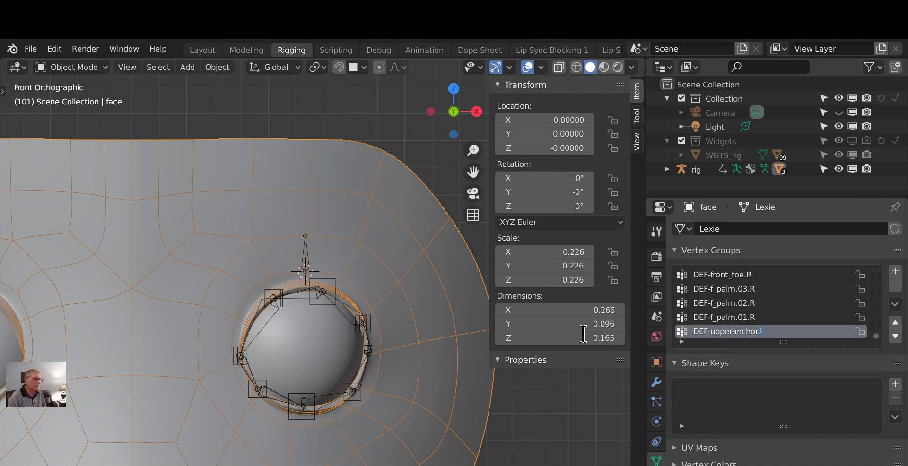
pyautogui.press('Return')
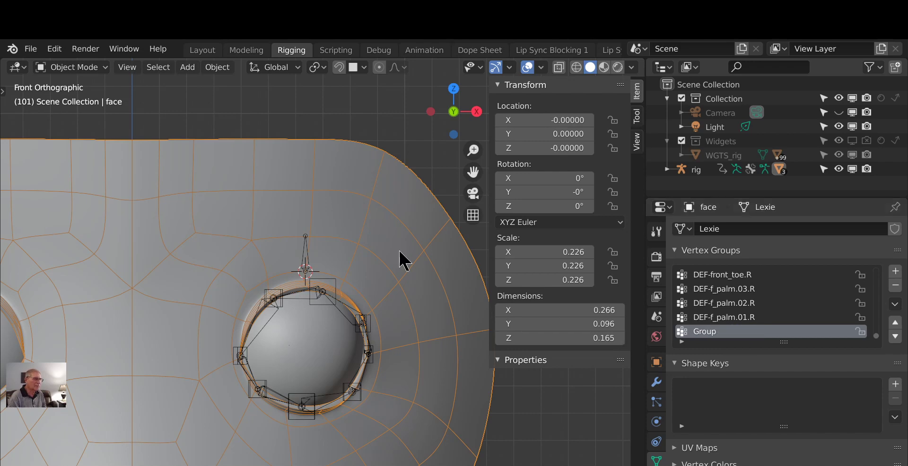
# Step: Select the rig in Pose Mode and check the exact name and relations of the upper lid anchor bone
pyautogui.click(305, 258)
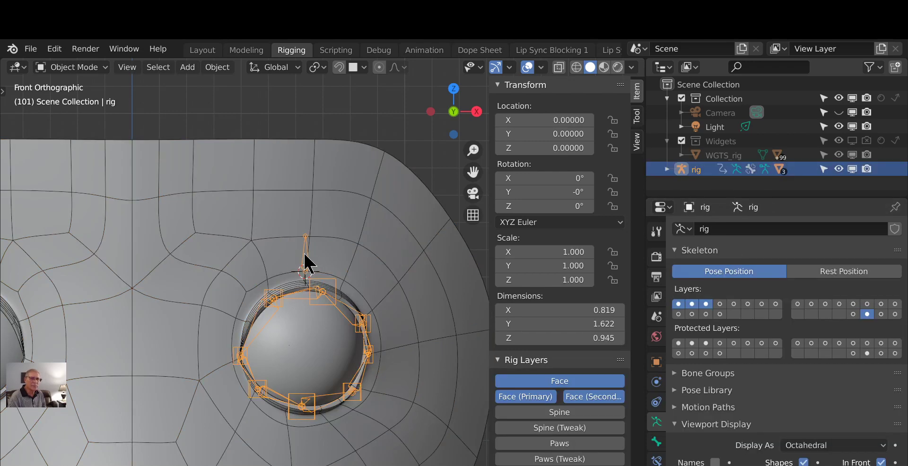
pyautogui.hotkey('ctrl', 'Tab')
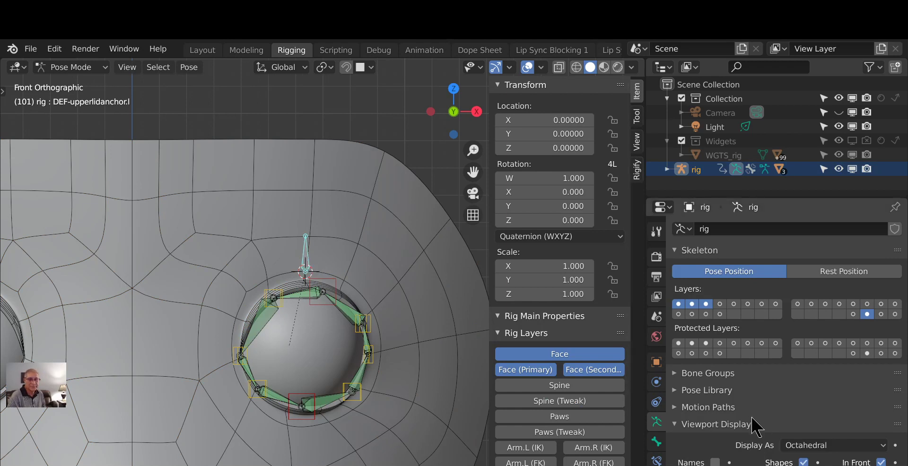
pyautogui.click(657, 441)
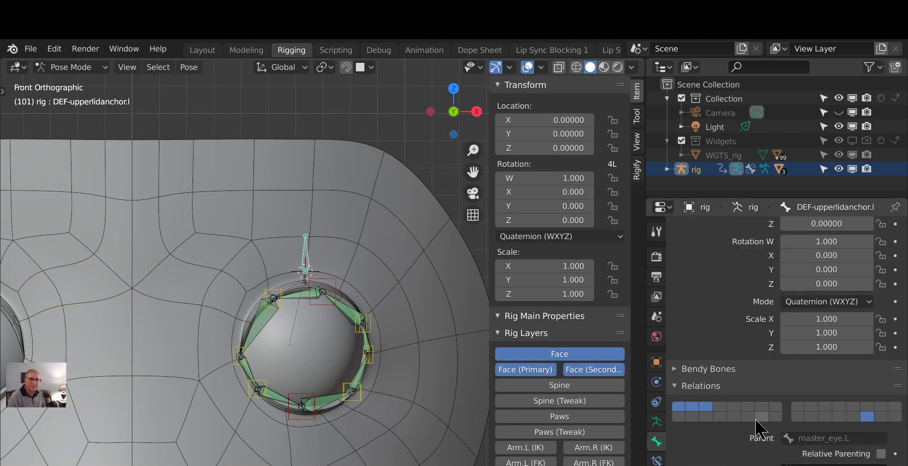
pyautogui.scroll(-5, 755, 423)
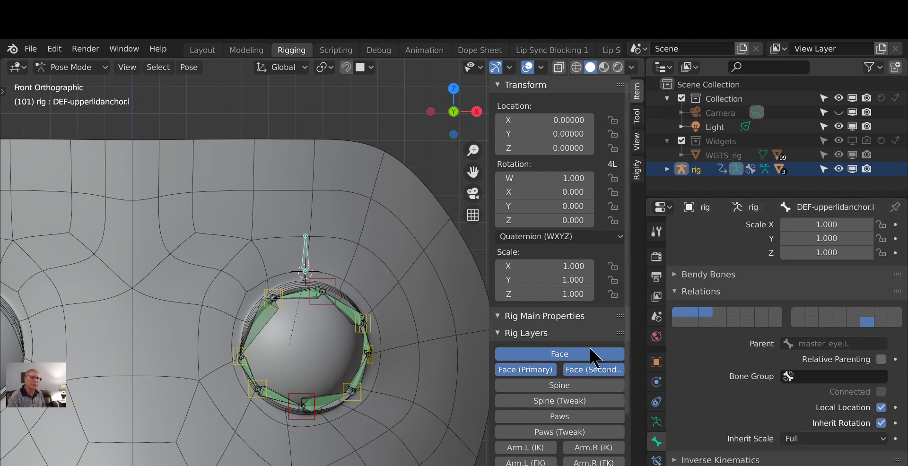
pyautogui.scroll(3, 681, 386)
pyautogui.scroll(3, 681, 392)
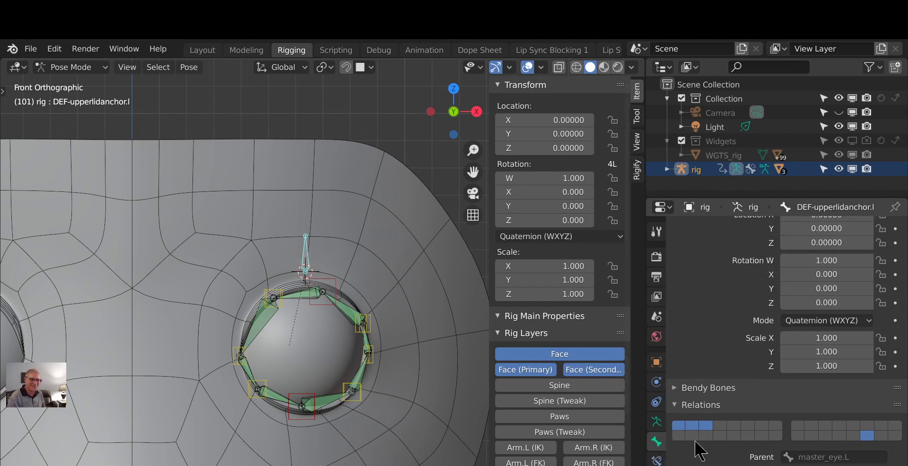
pyautogui.scroll(-3, 698, 444)
pyautogui.scroll(6, 696, 436)
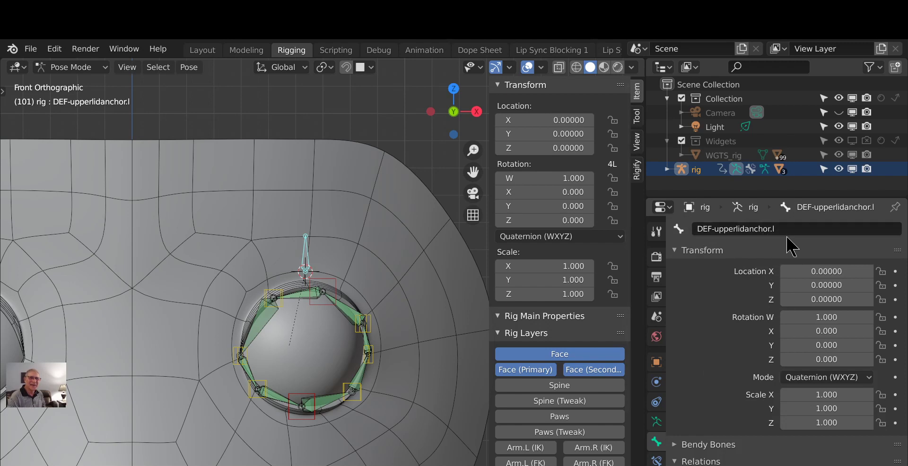
# Step: Inspect the upper lid bone lid.T.L.002 in Edit Mode and return the rig to Object Mode
pyautogui.click(344, 288)
pyautogui.press('Tab')
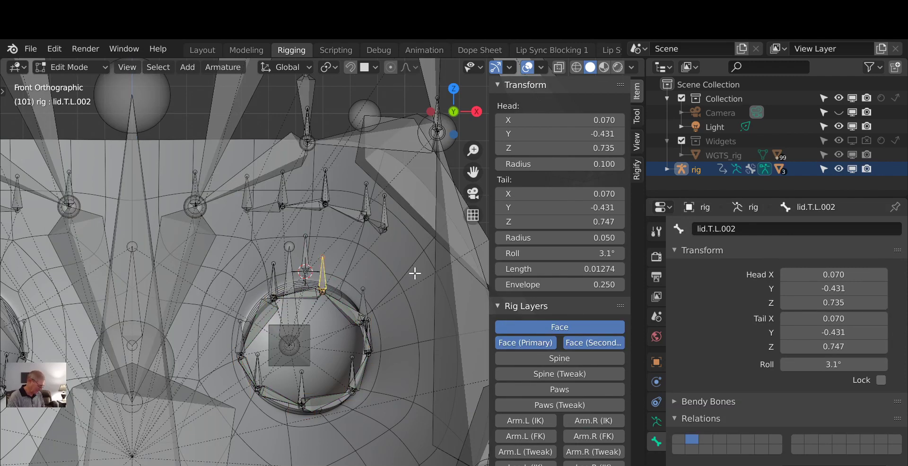
pyautogui.hotkey('ctrl', 'Tab')
pyautogui.click(323, 278)
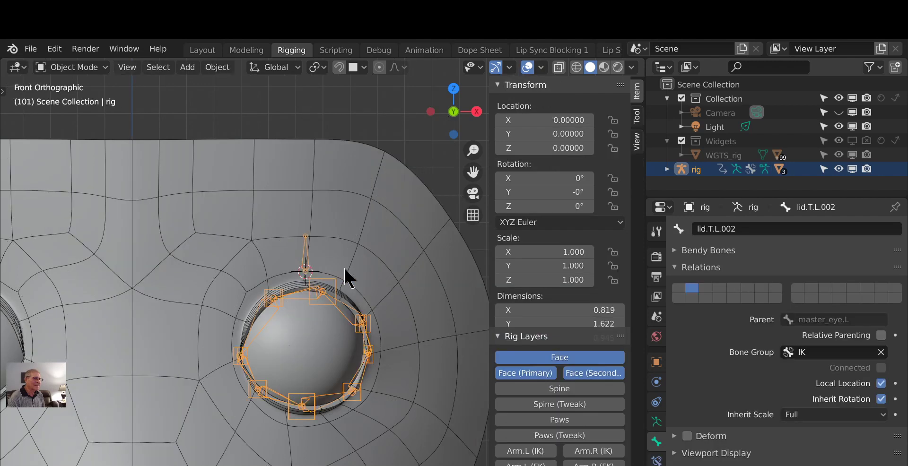
# Step: Select the face mesh and open the name of its vertex group "Group" for editing
pyautogui.click(381, 266)
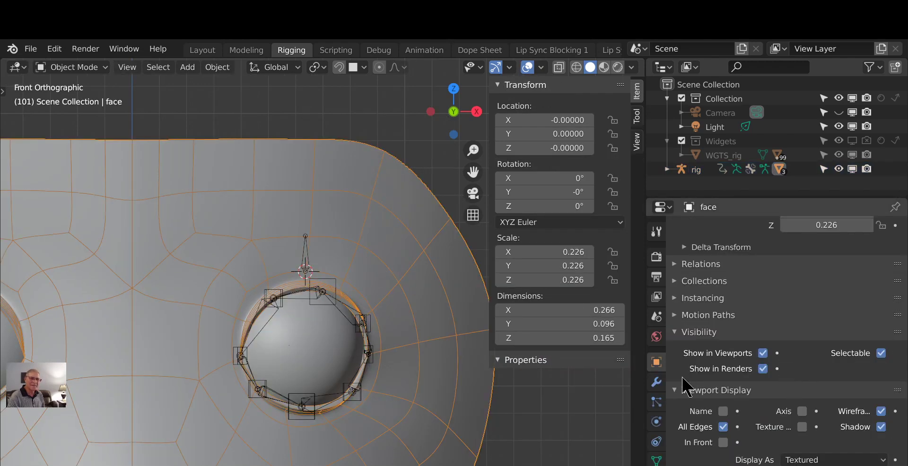
pyautogui.click(656, 461)
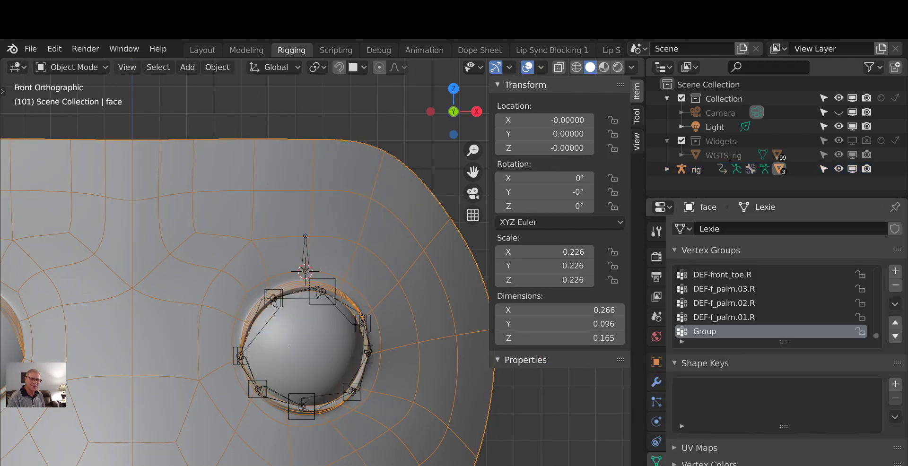
pyautogui.doubleClick(694, 331)
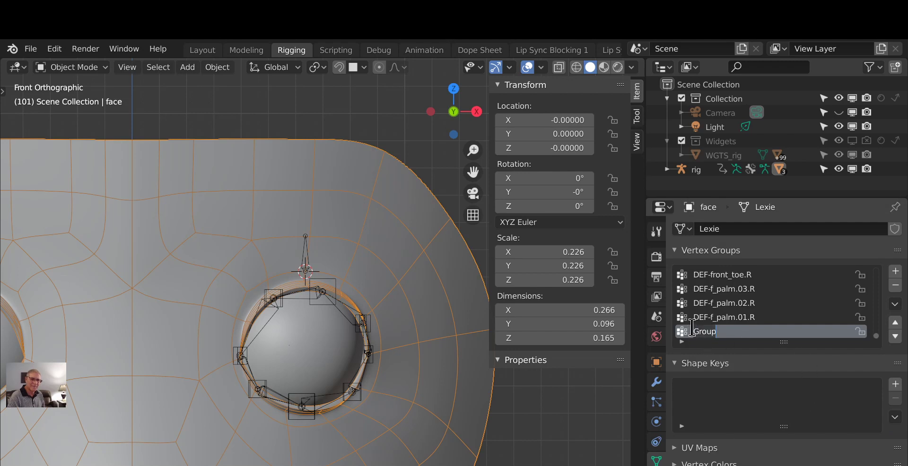
# Step: Rename the new vertex group on the face mesh as DEF-upperlidanchor.l
pyautogui.write('DEF-upperlidan')
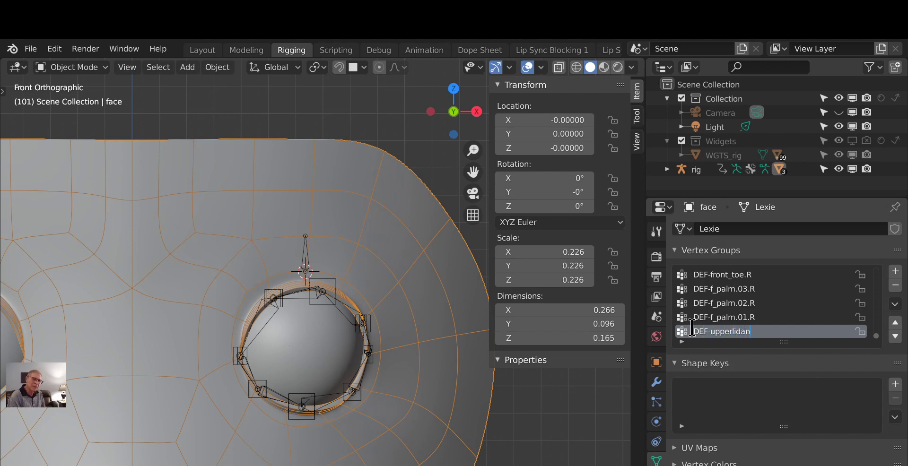
pyautogui.write('chor.l')
pyautogui.press('Return')
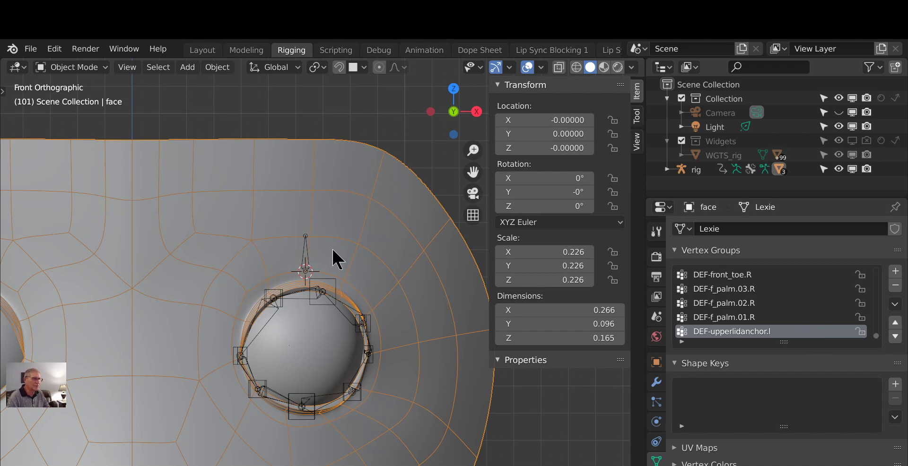
# Step: Select the rig, add the face mesh as the active object, and switch to Weight Paint mode
pyautogui.scroll(2, 321, 283)
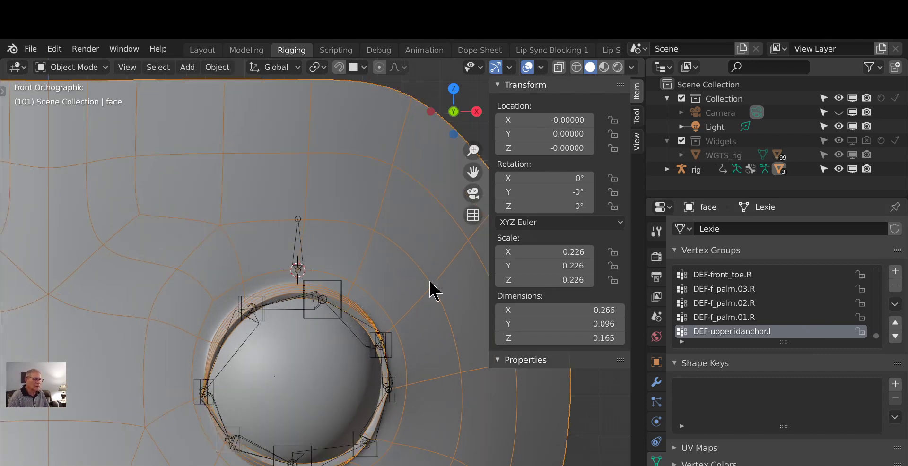
pyautogui.scroll(-2, 406, 294)
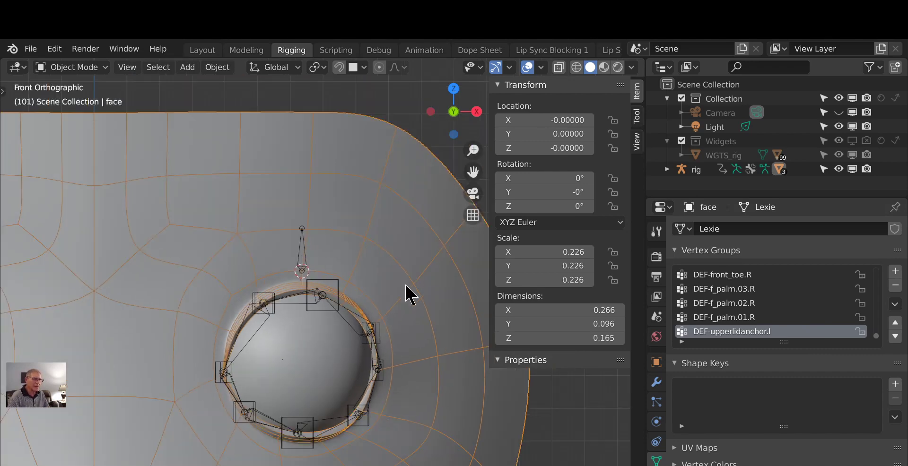
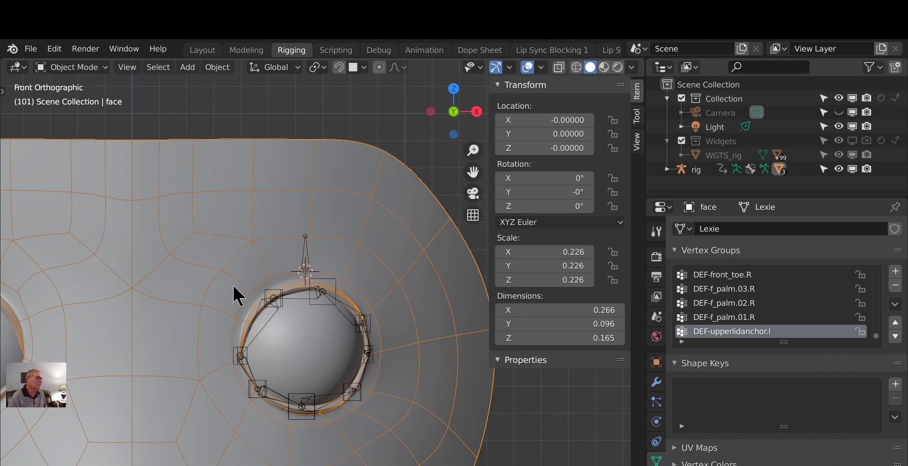
pyautogui.click(305, 243)
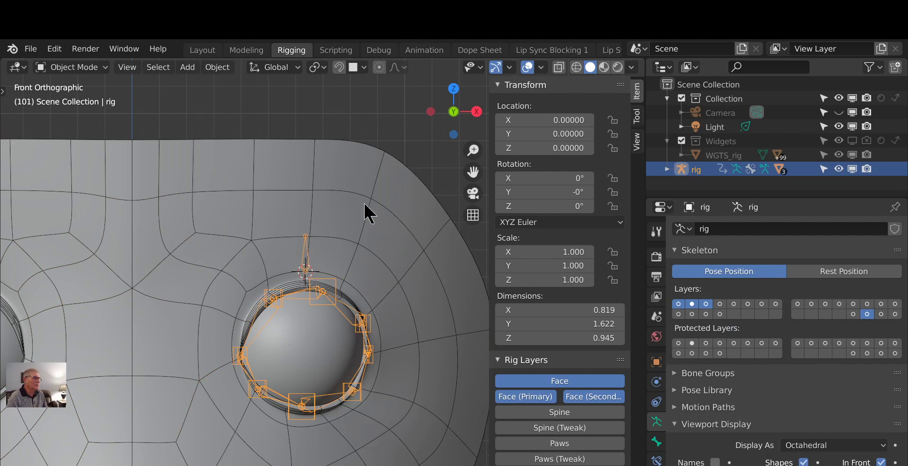
pyautogui.keyDown('shift'); pyautogui.click(271, 143); pyautogui.keyUp('shift')
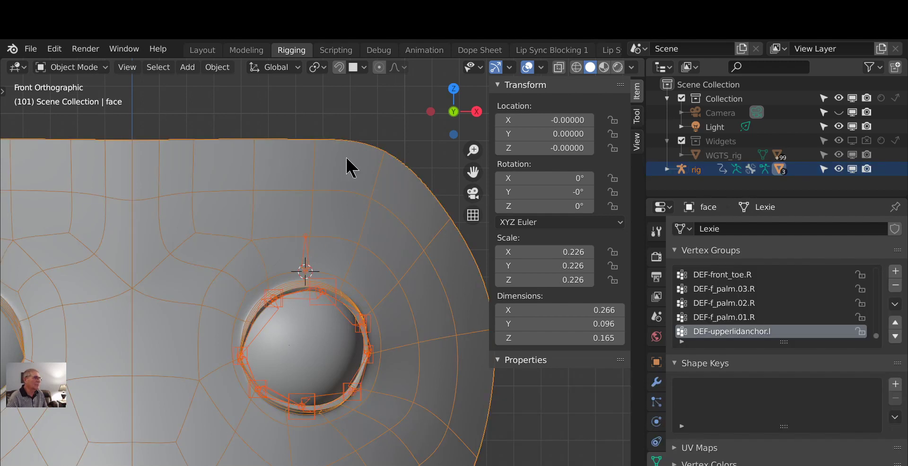
pyautogui.click(71, 67)
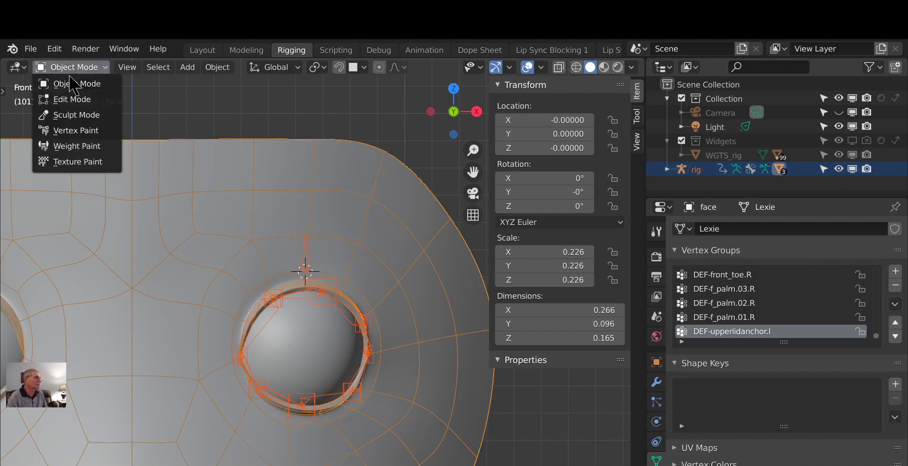
pyautogui.click(76, 146)
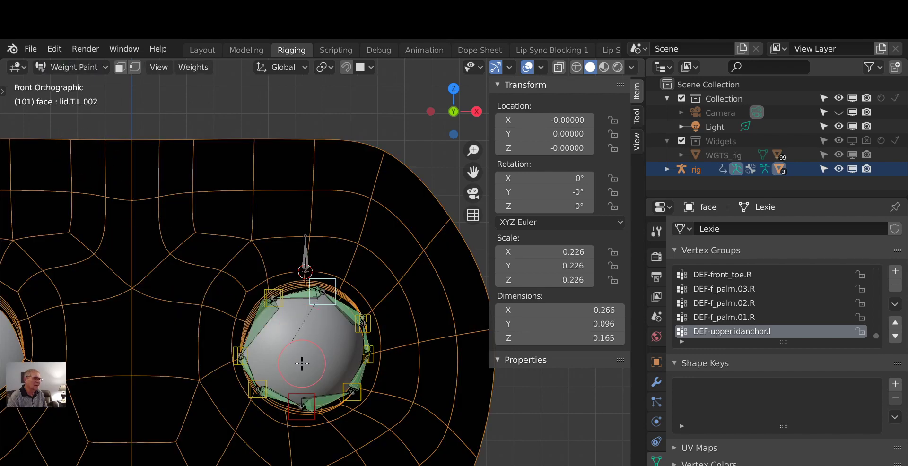
# Step: Select the DEF-upperlidanchor.l bone above the eye for weight painting
pyautogui.scroll(2, 301, 364)
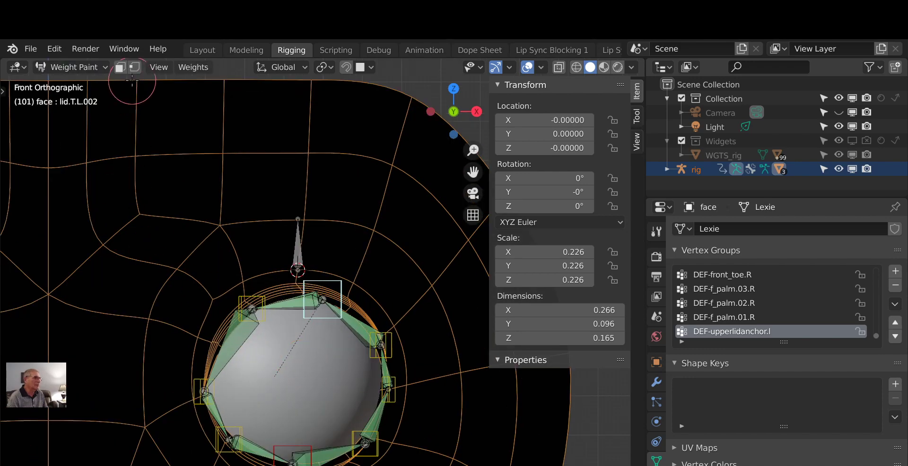
pyautogui.keyDown('ctrl'); pyautogui.click(298, 245); pyautogui.keyUp('ctrl')
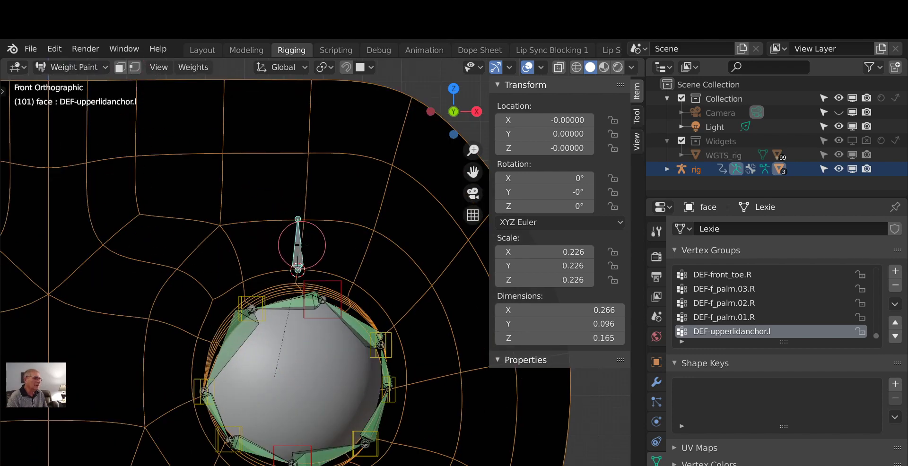
pyautogui.scroll(-3, 325, 344)
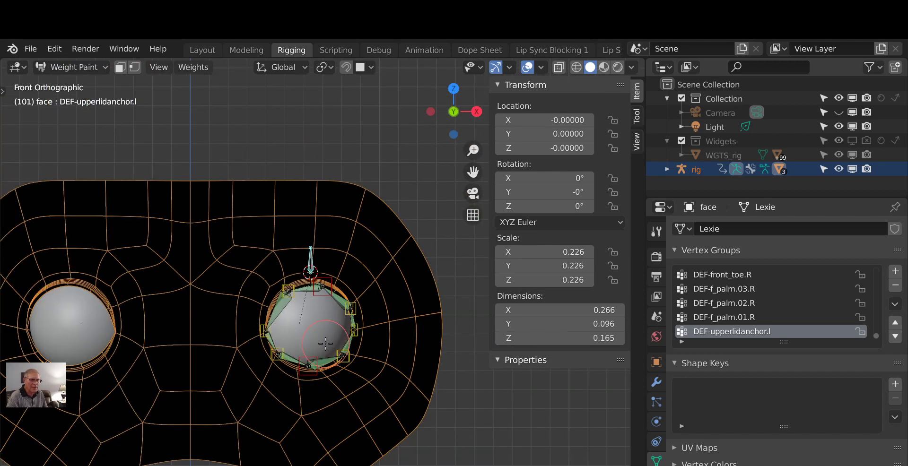
pyautogui.scroll(1, 326, 343)
pyautogui.scroll(3, 325, 343)
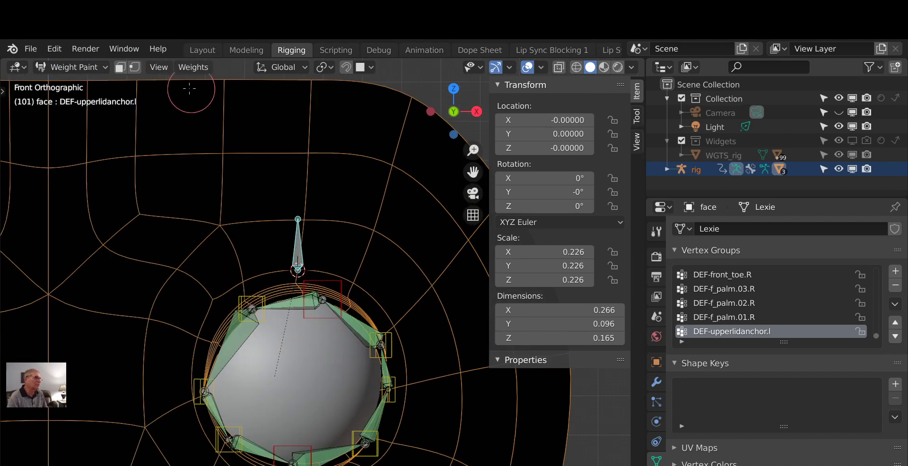
# Step: Enable vertex selection masking and select the vertices of the edge loop arching over the upper eyelid
pyautogui.click(134, 67)
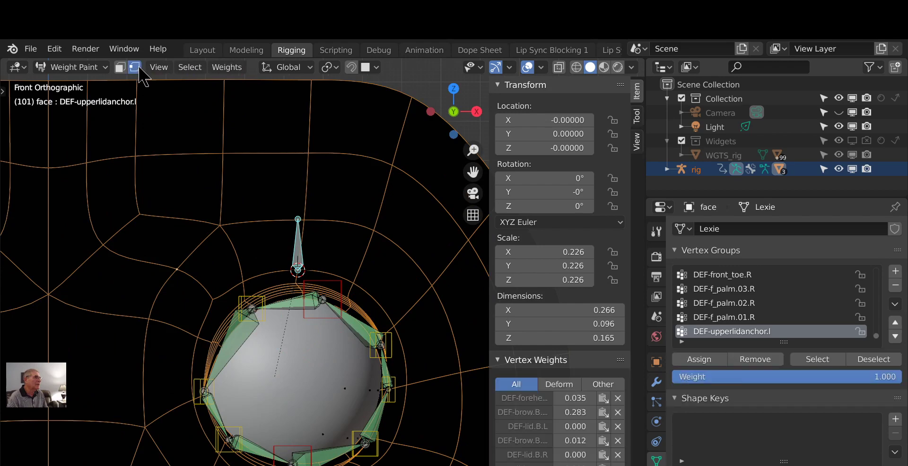
pyautogui.click(212, 299)
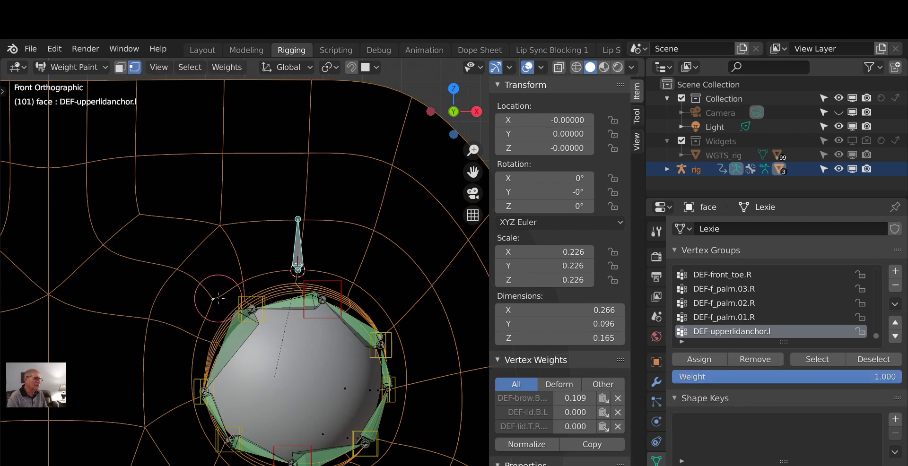
pyautogui.keyDown('shift'); pyautogui.click(248, 283); pyautogui.keyUp('shift')
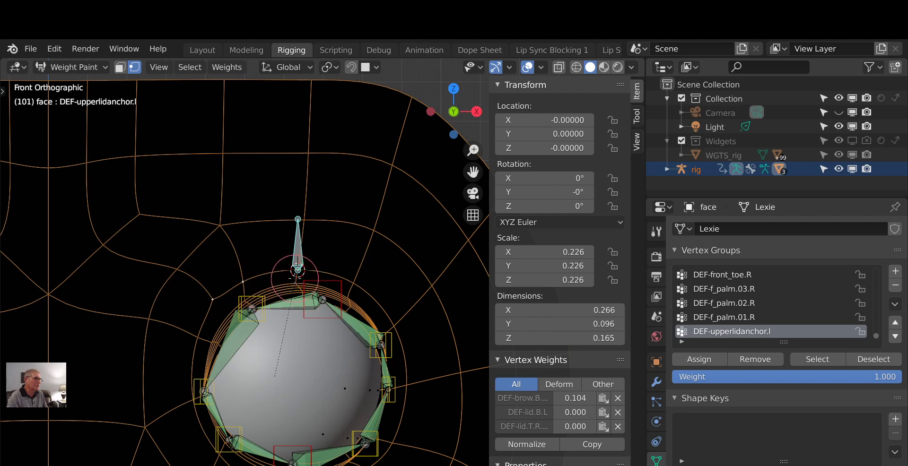
pyautogui.keyDown('shift'); pyautogui.click(297, 276); pyautogui.keyUp('shift')
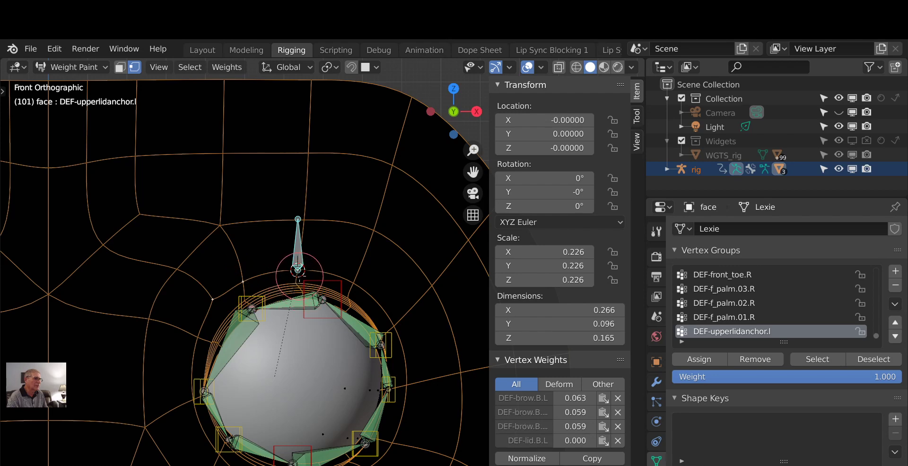
pyautogui.keyDown('shift'); pyautogui.click(354, 284); pyautogui.keyUp('shift')
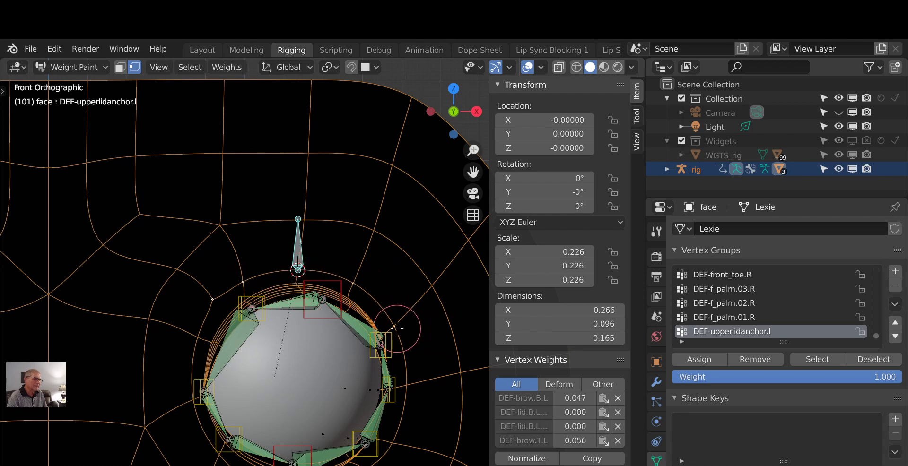
pyautogui.scroll(-3, 406, 337)
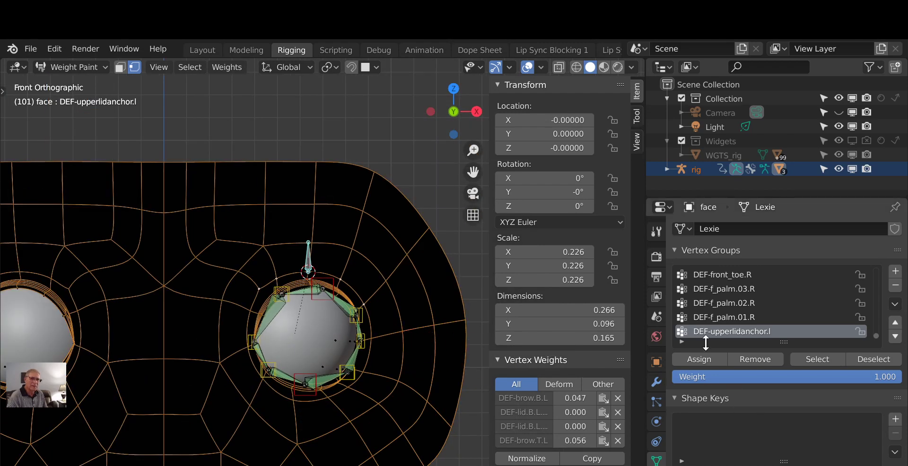
# Step: Set the Draw brush's blend mode to Add
pyautogui.click(656, 232)
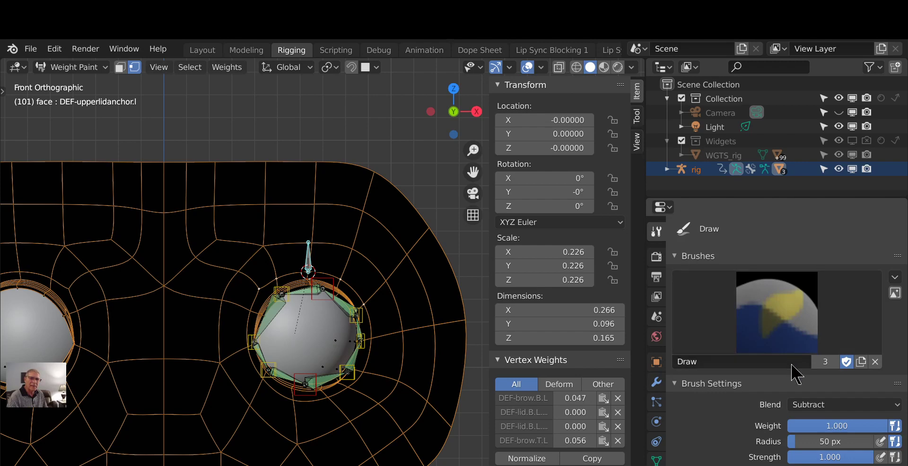
pyautogui.click(811, 406)
pyautogui.click(742, 249)
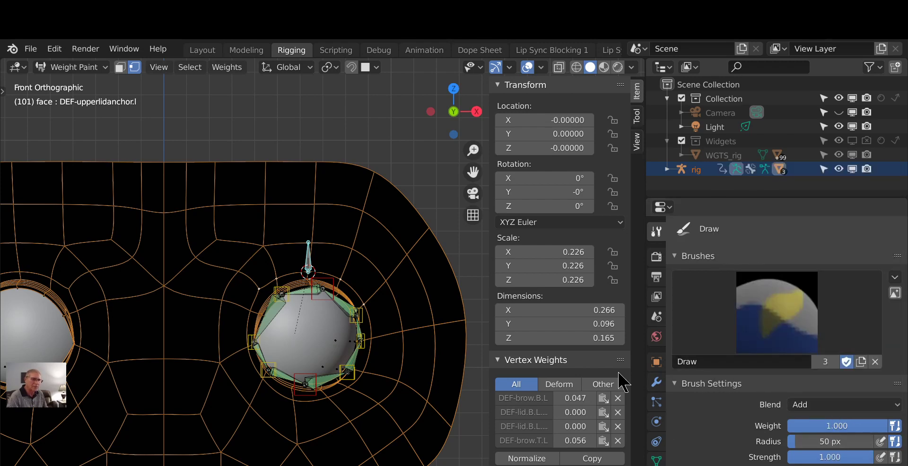
# Step: Paint weight for the upper lid anchor at weight 1.000 along the edge loop above the upper eyelid, filling in the weaker spots
pyautogui.moveTo(248, 296)
pyautogui.mouseDown()
pyautogui.moveTo(284, 270)
pyautogui.moveTo(350, 290)
pyautogui.moveTo(381, 339)
pyautogui.mouseUp()
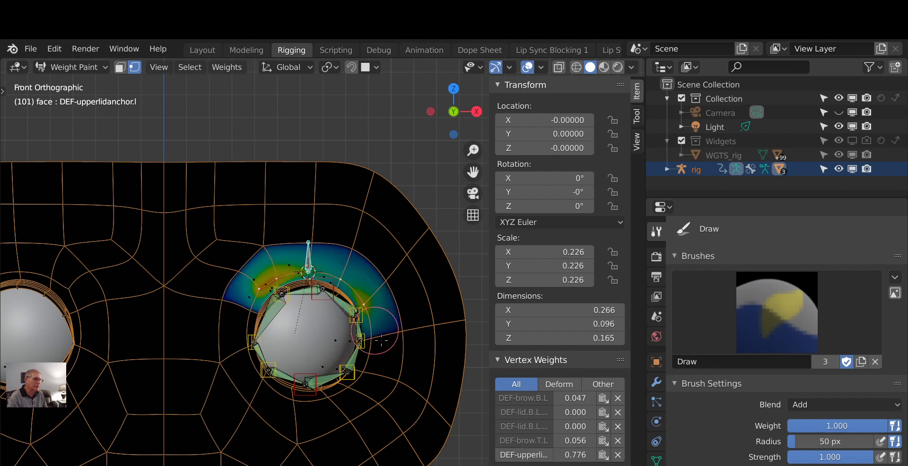
pyautogui.click(427, 402)
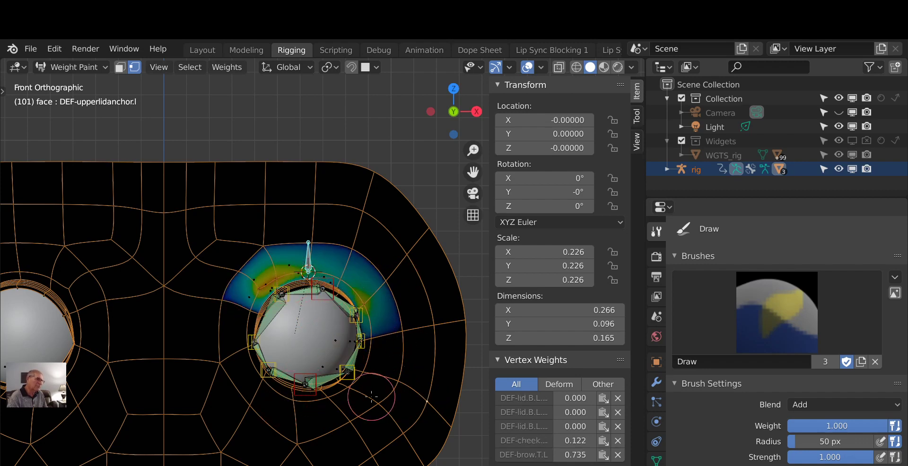
pyautogui.scroll(4, 372, 398)
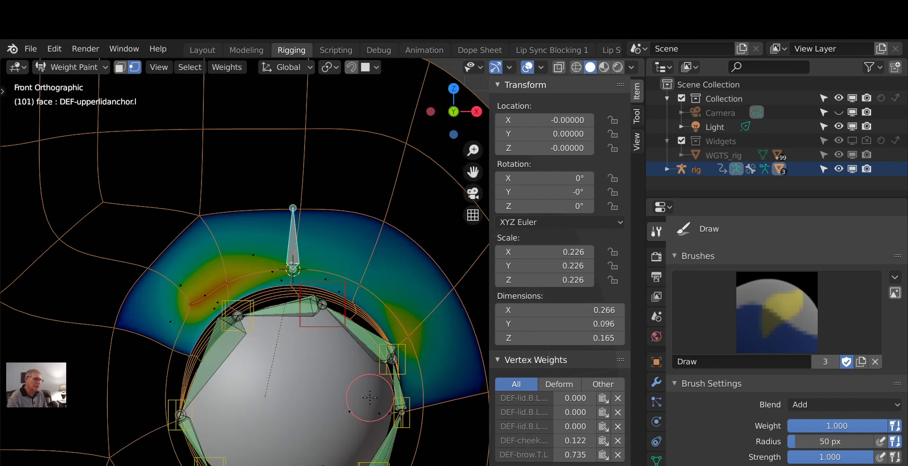
pyautogui.moveTo(371, 405); pyautogui.dragTo(314, 430, button='middle')
pyautogui.scroll(2, 333, 383)
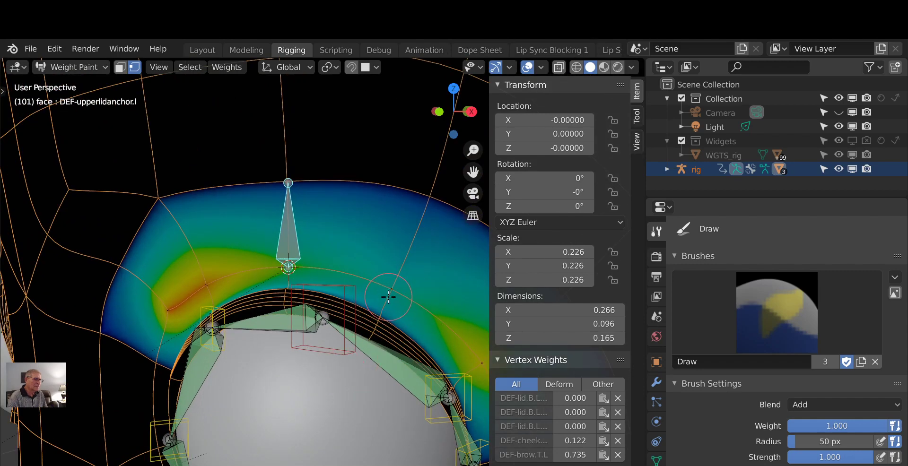
pyautogui.moveTo(385, 294)
pyautogui.mouseDown()
pyautogui.moveTo(428, 295)
pyautogui.moveTo(357, 292)
pyautogui.mouseUp()
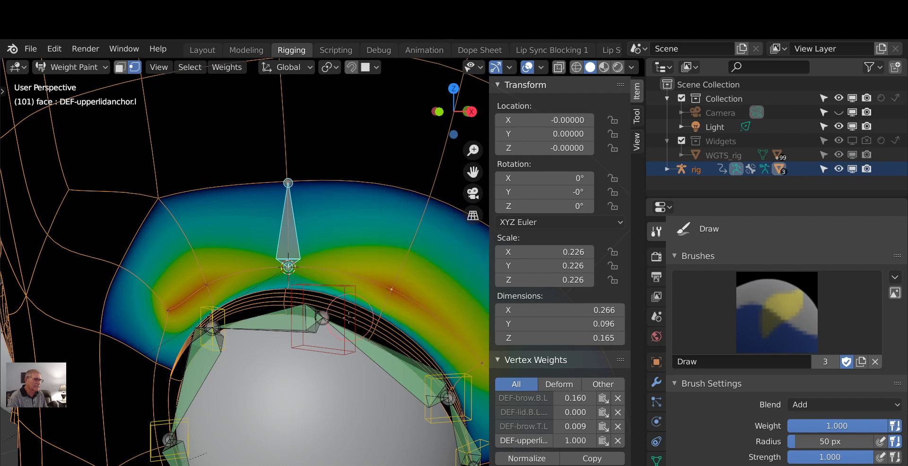
pyautogui.scroll(-2, 376, 319)
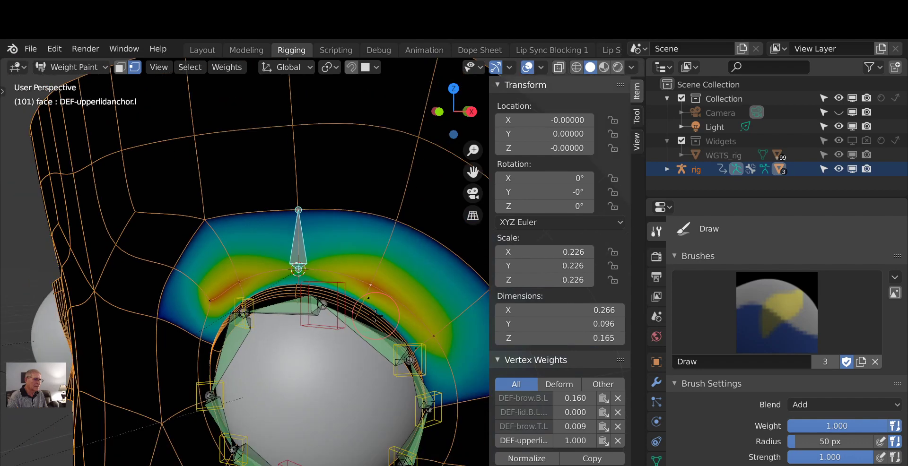
pyautogui.click(448, 341)
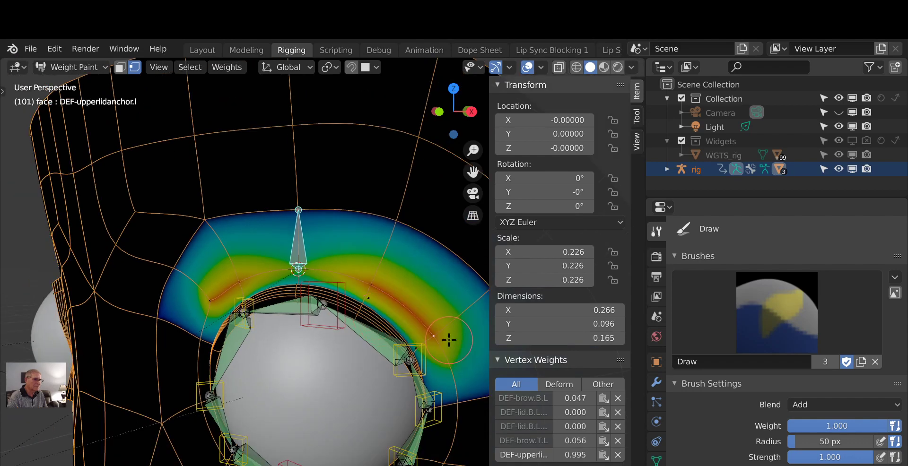
pyautogui.click(294, 269)
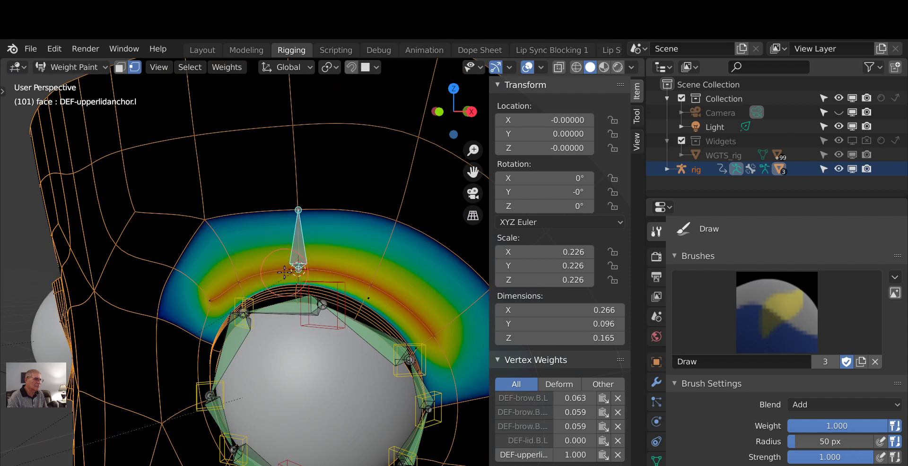
# Step: Test the painted weights by moving the upper lid anchor bone upward, and cancel the move
pyautogui.scroll(-3, 351, 336)
pyautogui.moveTo(281, 398); pyautogui.dragTo(313, 398, button='middle')
pyautogui.moveTo(293, 357); pyautogui.dragTo(307, 265, button='middle')
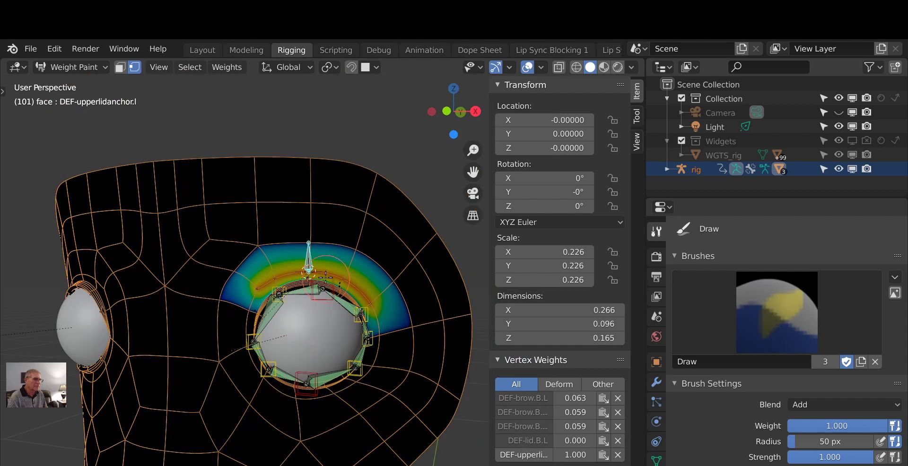
pyautogui.scroll(-1, 342, 303)
pyautogui.scroll(1, 347, 305)
pyautogui.scroll(-2, 347, 304)
pyautogui.press('g')
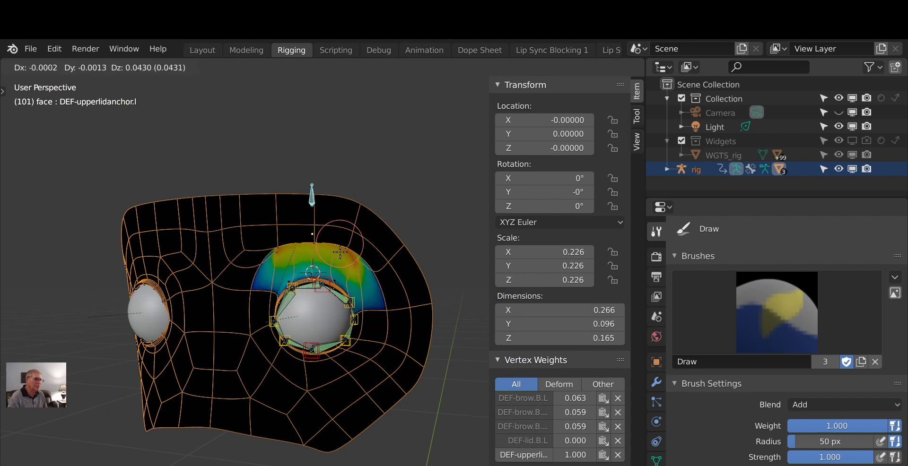
pyautogui.rightClick(333, 327)
pyautogui.scroll(3, 333, 328)
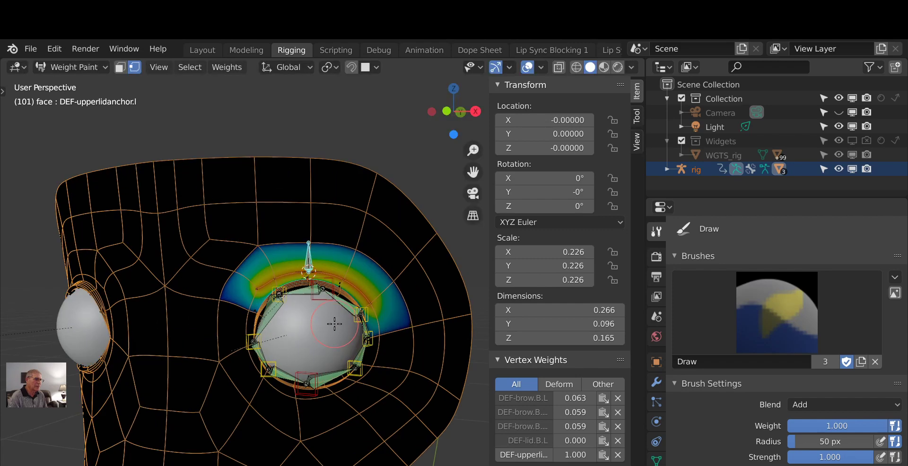
# Step: Switch the face mesh from Weight Paint to Edit Mode
pyautogui.moveTo(334, 324)
pyautogui.mouseDown(button='middle')
pyautogui.moveTo(344, 349)
pyautogui.moveTo(306, 373)
pyautogui.moveTo(302, 322)
pyautogui.mouseUp(button='middle')
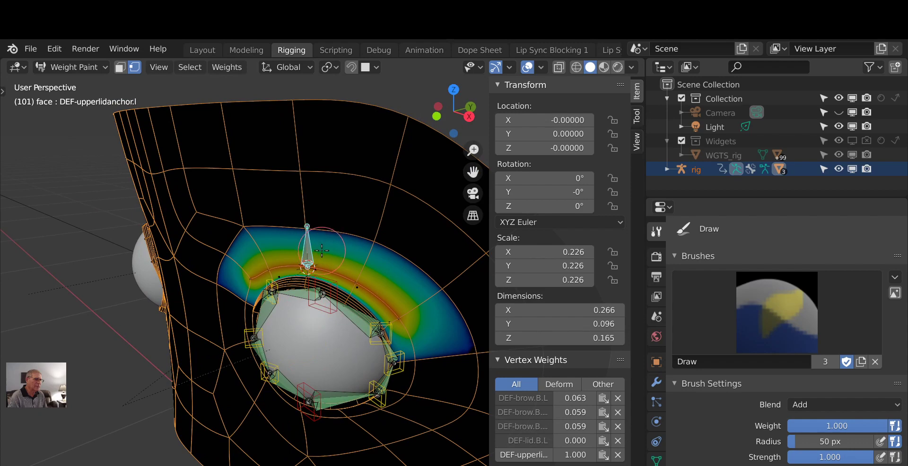
pyautogui.keyDown('ctrl'); pyautogui.click(318, 307); pyautogui.keyUp('ctrl')
pyautogui.press('Tab')
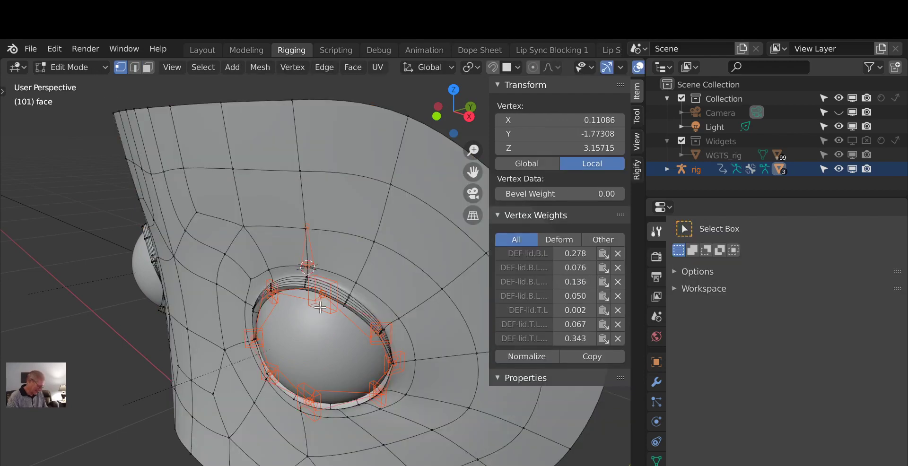
pyautogui.hotkey('ctrl', 'Tab')
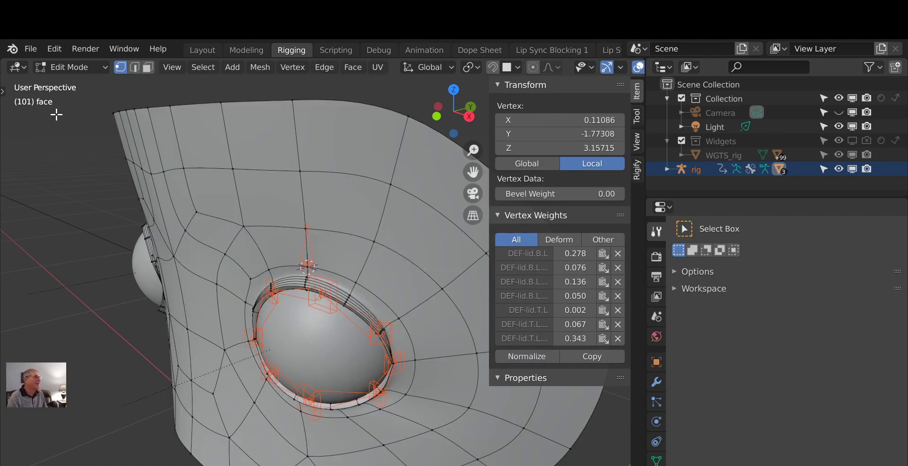
# Step: Return the face to Object Mode, and put the rig into Pose Mode with the upper lid control lid.T.L.002 selected
pyautogui.click(72, 73)
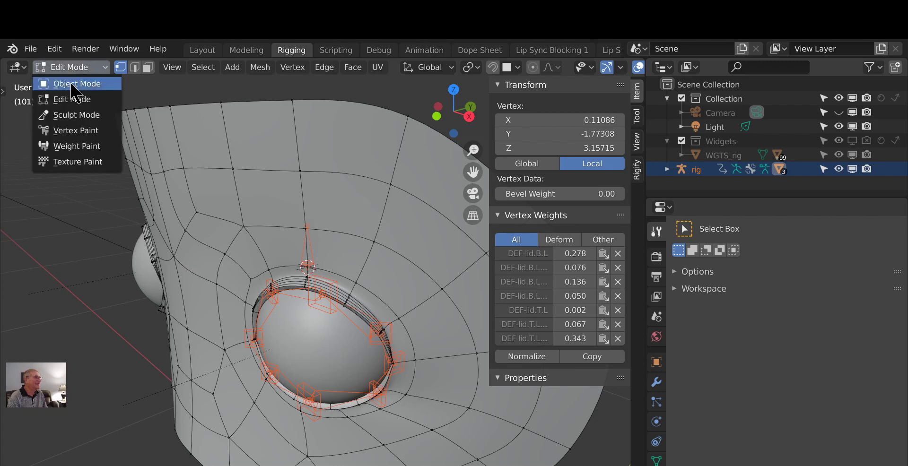
pyautogui.click(71, 84)
pyautogui.click(314, 308)
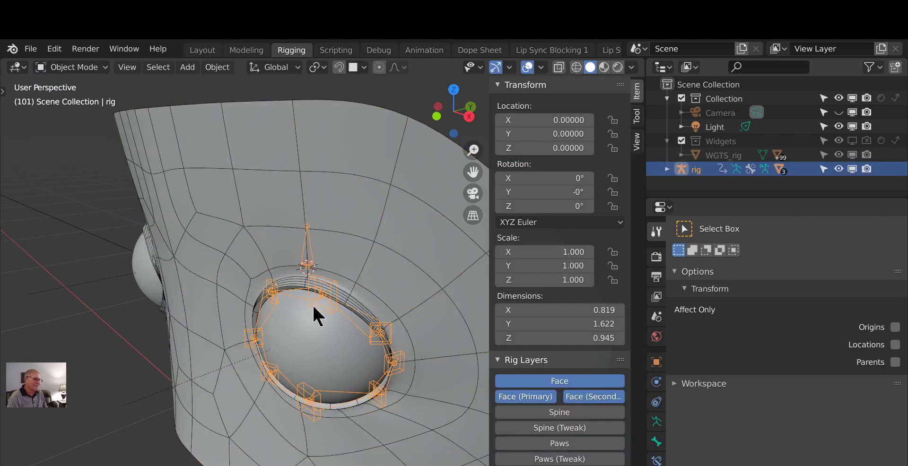
pyautogui.hotkey('ctrl', 'Tab')
pyautogui.click(314, 308)
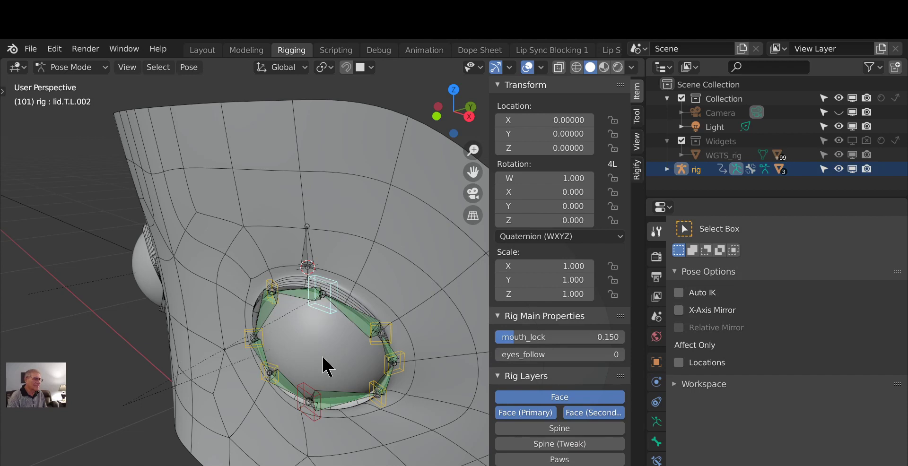
# Step: Test the upper eyelid's deformation by moving the lid.T.L.002 control slightly downward, and cancel the move
pyautogui.press('g')
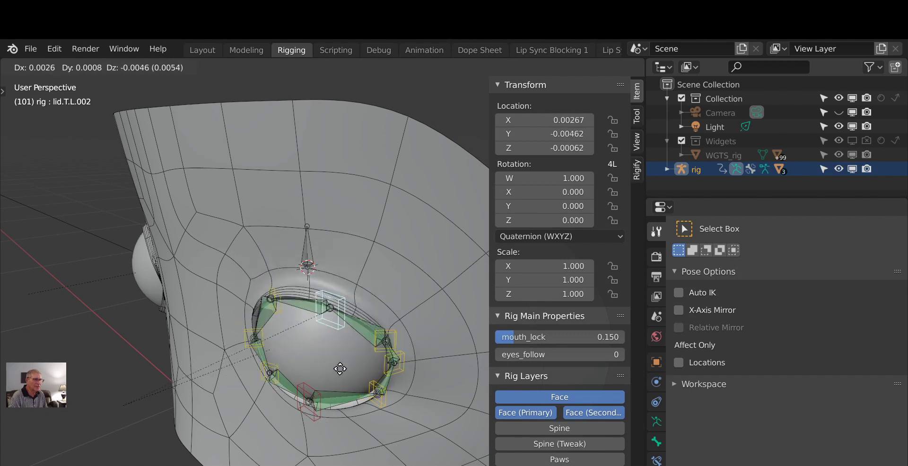
pyautogui.rightClick(322, 375)
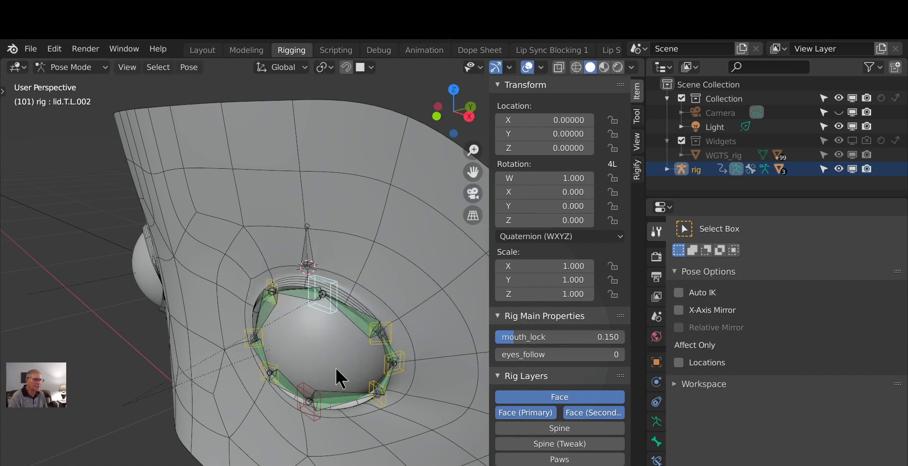
pyautogui.moveTo(337, 378); pyautogui.dragTo(387, 389, button='middle')
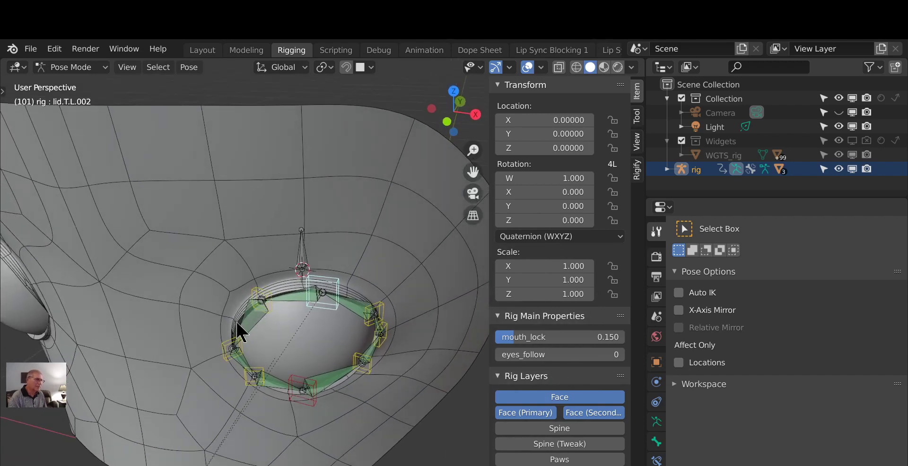
pyautogui.scroll(4, 290, 330)
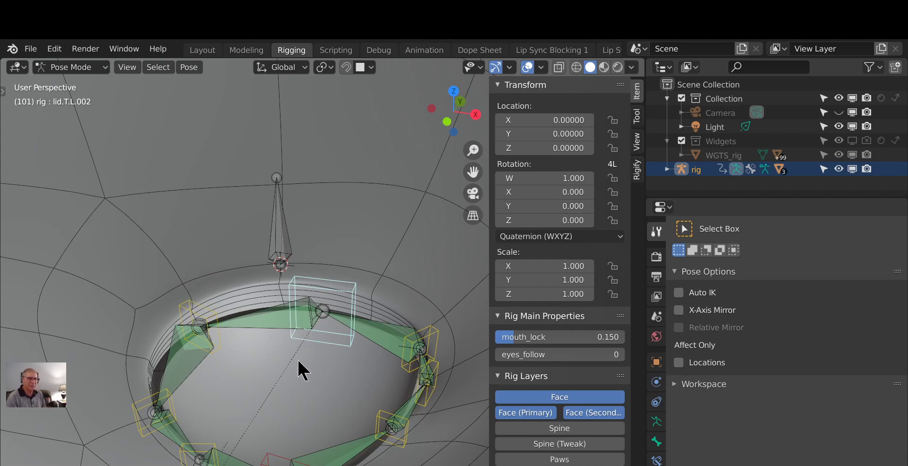
pyautogui.moveTo(299, 362); pyautogui.dragTo(299, 390, button='middle')
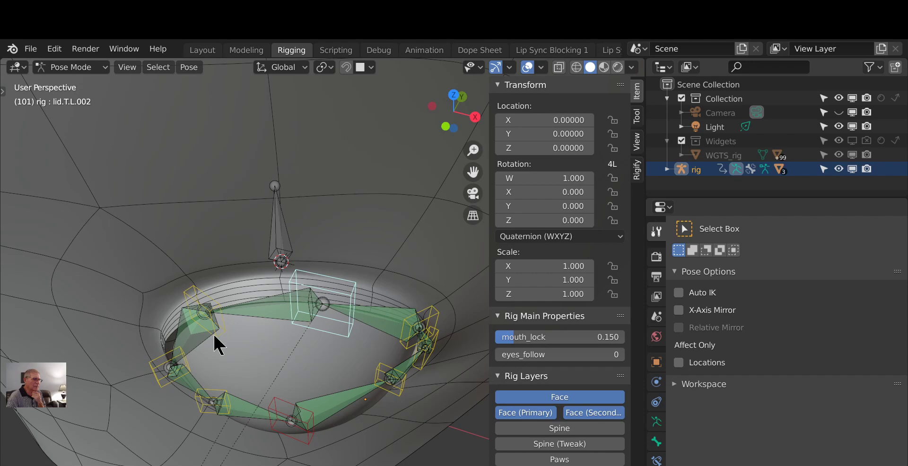
# Step: Select the deform bone DEF-lid.T.L.003 at the inner side of the upper eyelid
pyautogui.click(191, 327)
pyautogui.scroll(-2, 191, 327)
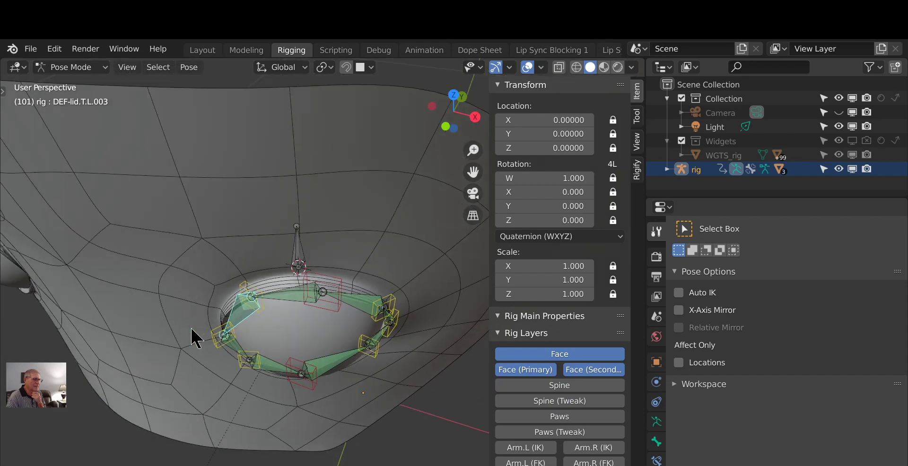
pyautogui.moveTo(219, 369); pyautogui.dragTo(248, 341, button='middle')
pyautogui.scroll(-3, 232, 328)
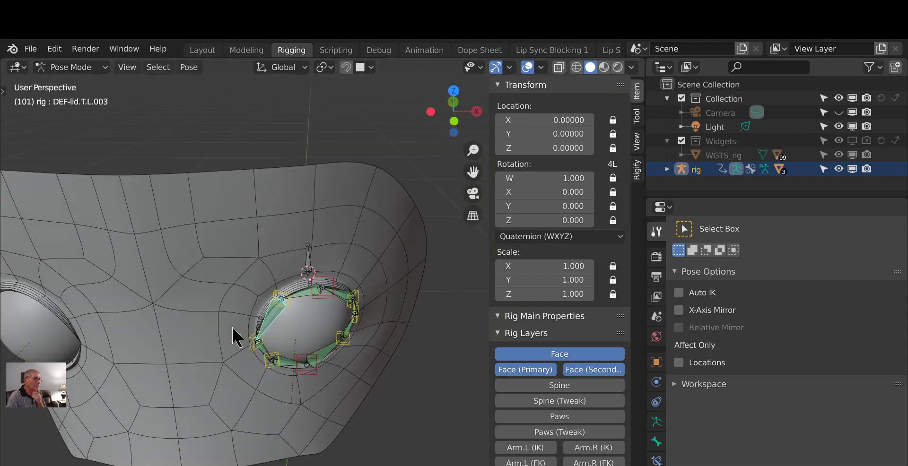
# Step: Leave Pose Mode, add the face mesh to the rig selection, and switch the face to Weight Paint
pyautogui.click(76, 67)
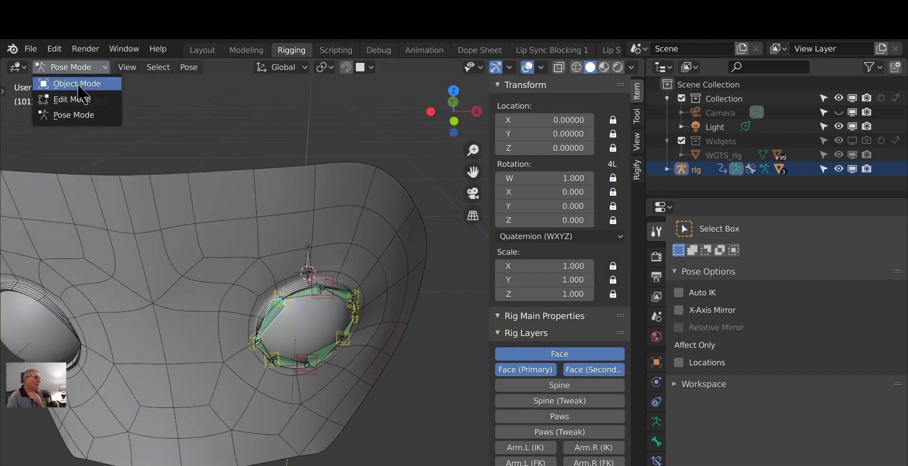
pyautogui.click(77, 84)
pyautogui.click(229, 213)
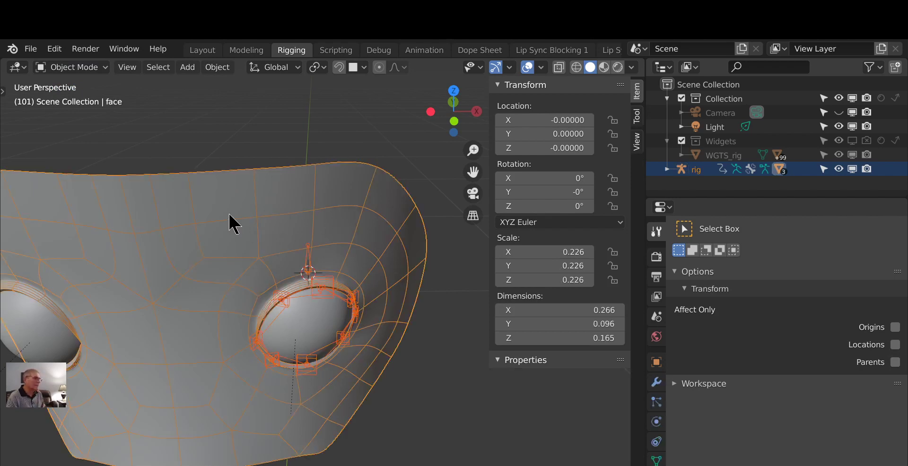
pyautogui.click(67, 71)
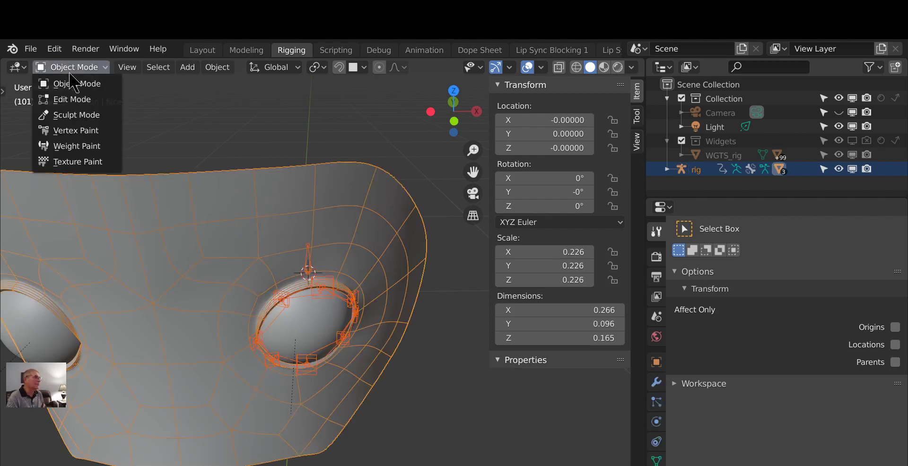
pyautogui.click(83, 150)
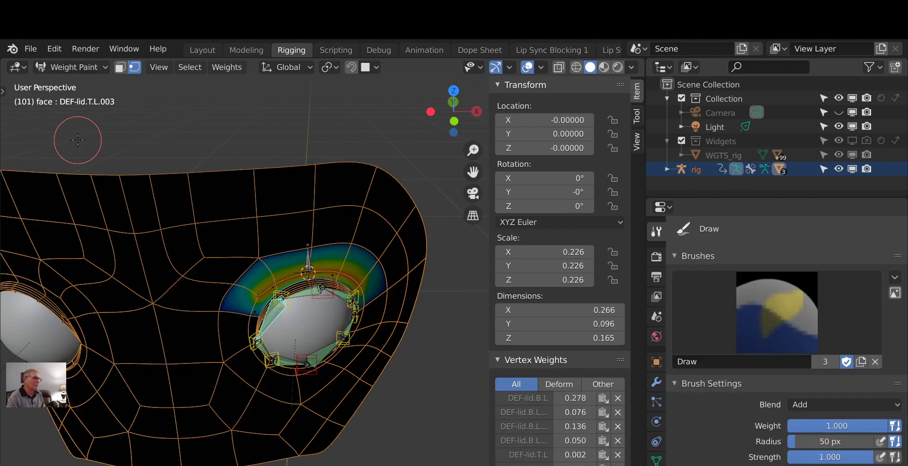
# Step: Turn off vertex selection masking on the face mesh so bones can be picked while weight painting
pyautogui.keyDown('ctrl'); pyautogui.click(278, 314); pyautogui.keyUp('ctrl')
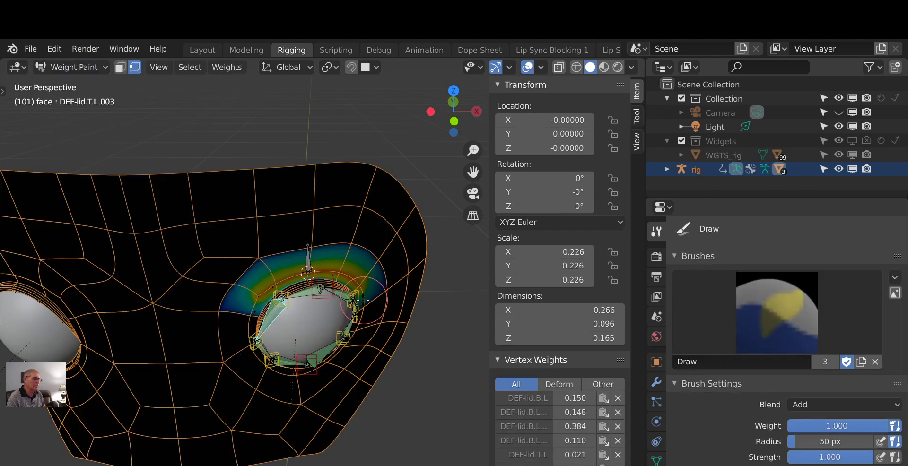
pyautogui.keyDown('ctrl'); pyautogui.click(315, 292); pyautogui.keyUp('ctrl')
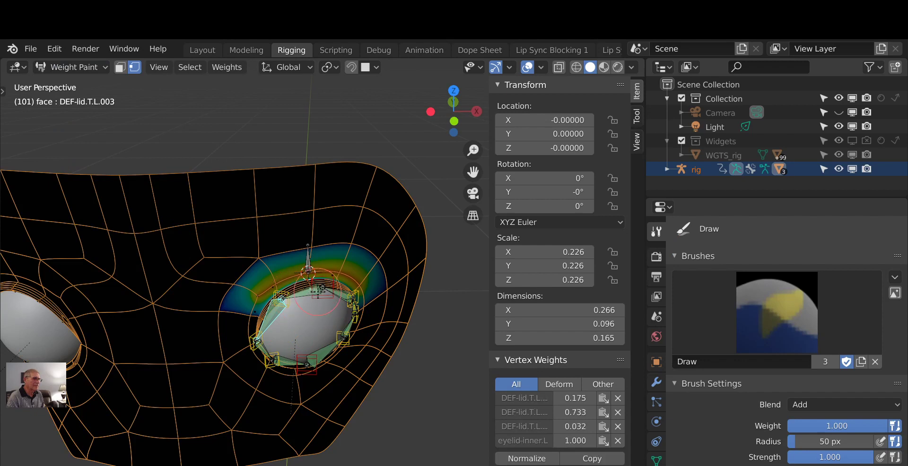
pyautogui.keyDown('ctrl'); pyautogui.click(318, 293); pyautogui.keyUp('ctrl')
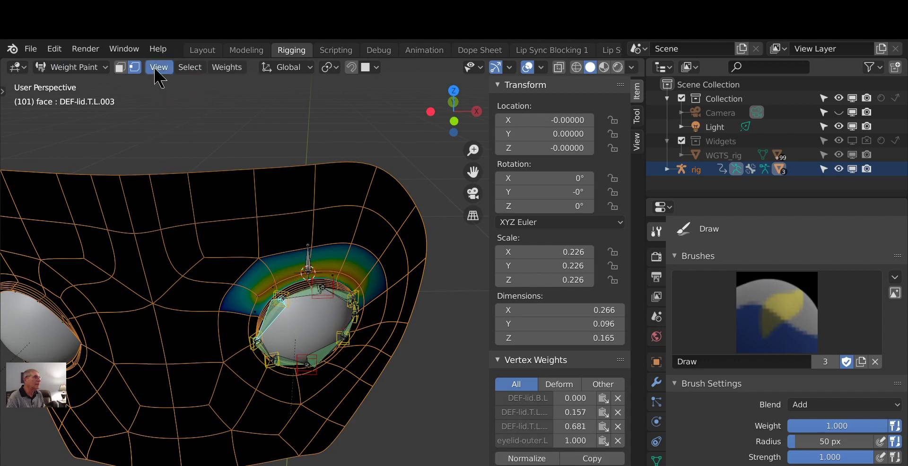
pyautogui.click(134, 67)
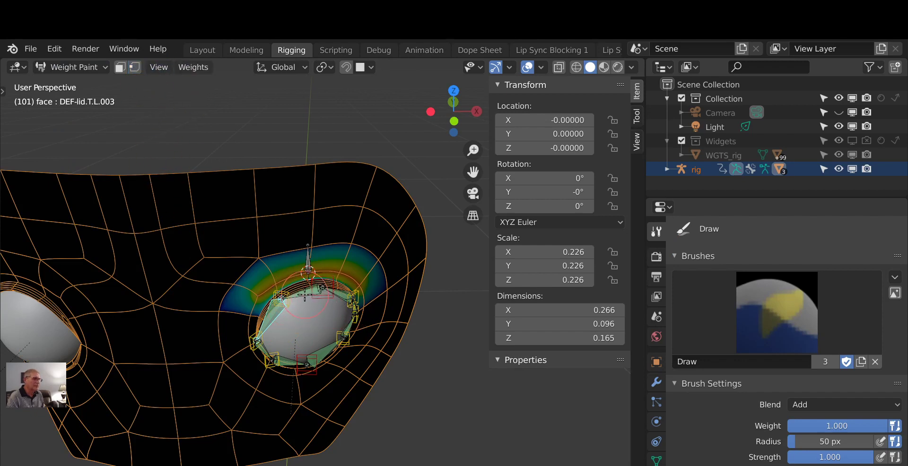
# Step: Examine and compare the face weights of the upper lid deform bones DEF-lid.T.L.002 and DEF-lid.T.L.003
pyautogui.keyDown('ctrl'); pyautogui.click(319, 288); pyautogui.keyUp('ctrl')
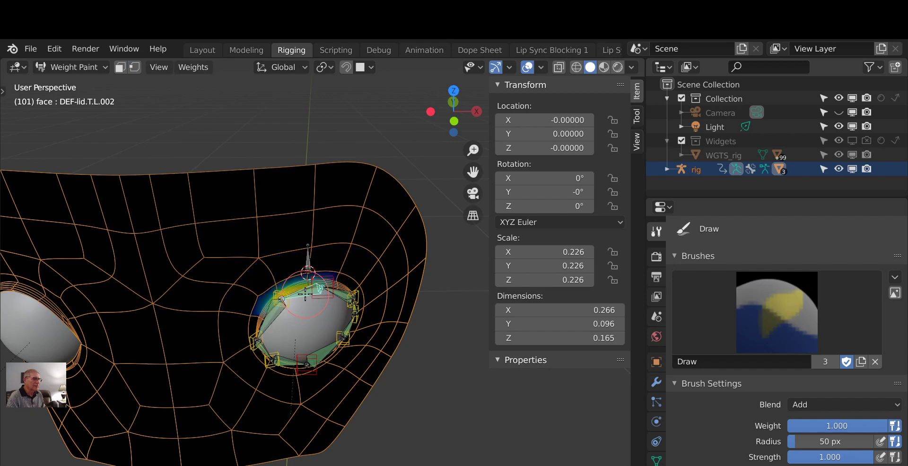
pyautogui.keyDown('ctrl'); pyautogui.click(279, 316); pyautogui.keyUp('ctrl')
pyautogui.moveTo(350, 360)
pyautogui.mouseDown(button='middle')
pyautogui.moveTo(324, 330)
pyautogui.moveTo(342, 378)
pyautogui.mouseUp(button='middle')
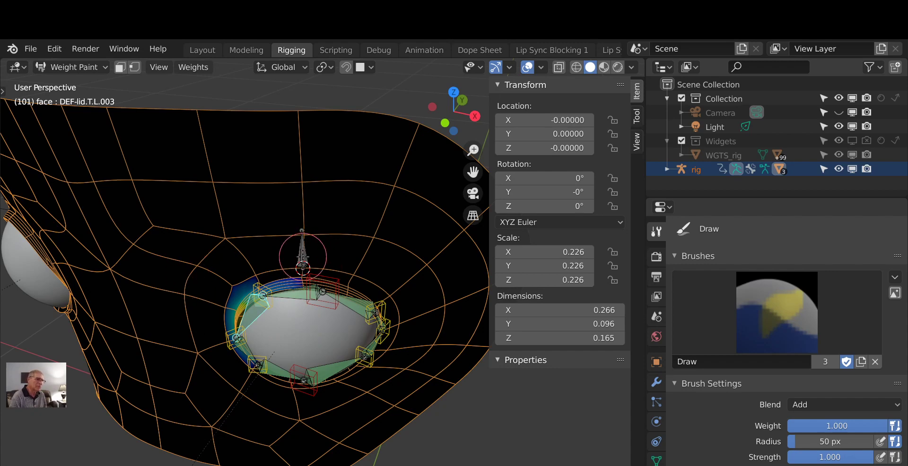
pyautogui.scroll(2, 273, 341)
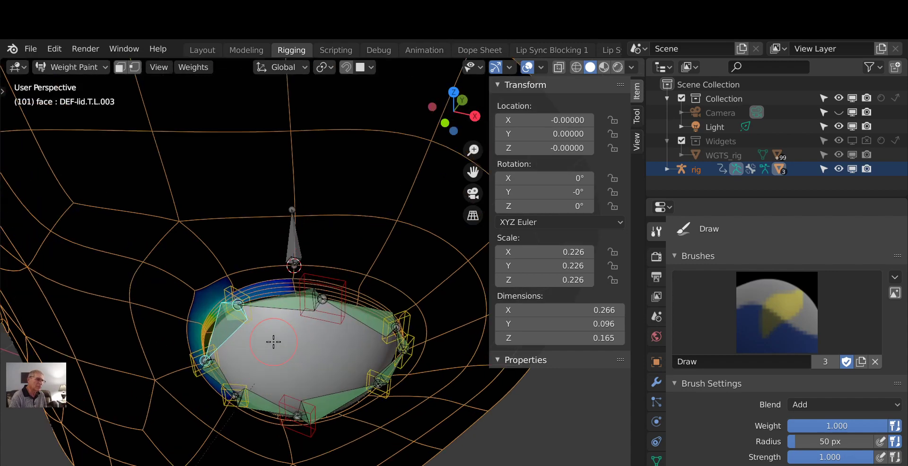
pyautogui.keyDown('ctrl'); pyautogui.click(289, 304); pyautogui.keyUp('ctrl')
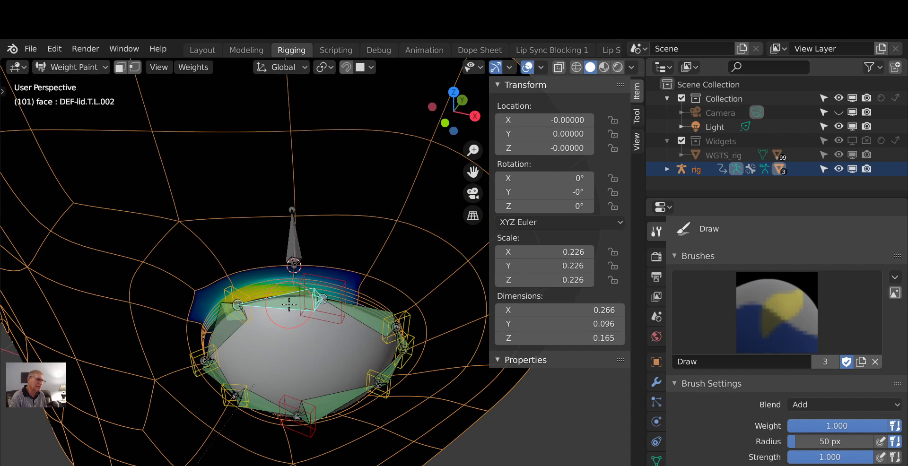
pyautogui.moveTo(305, 356); pyautogui.dragTo(327, 353, button='middle')
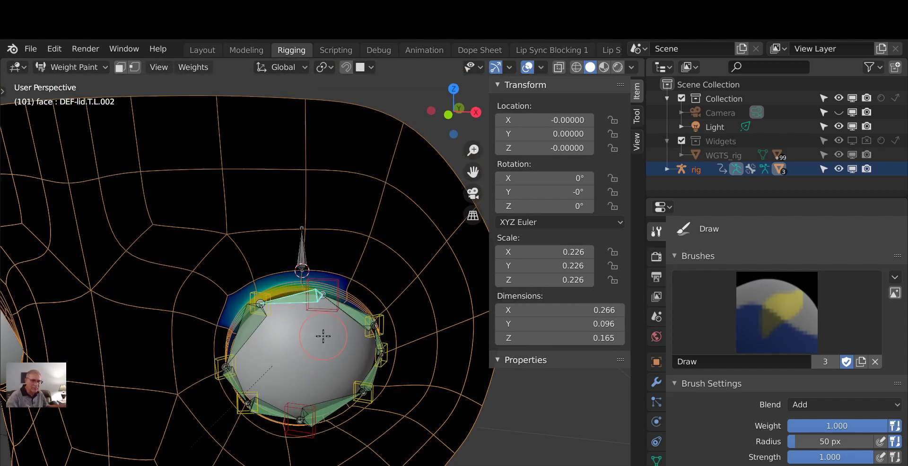
pyautogui.scroll(4, 323, 336)
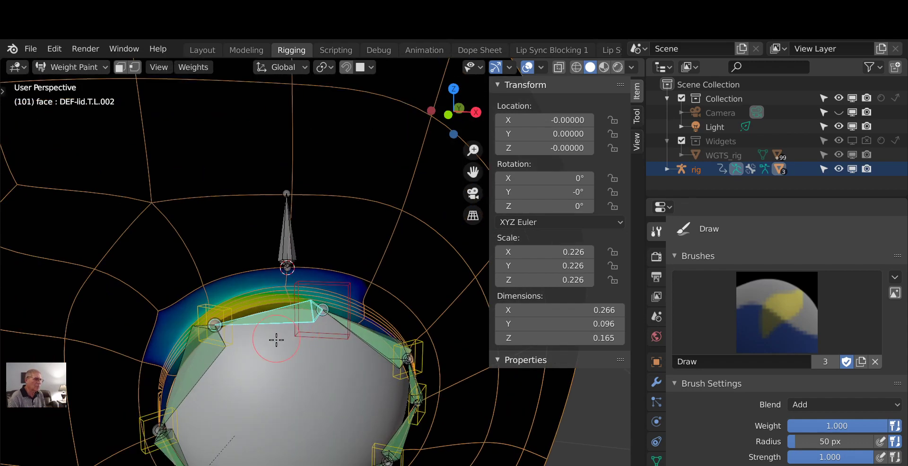
pyautogui.moveTo(273, 368); pyautogui.dragTo(296, 327, button='middle')
pyautogui.scroll(2, 296, 327)
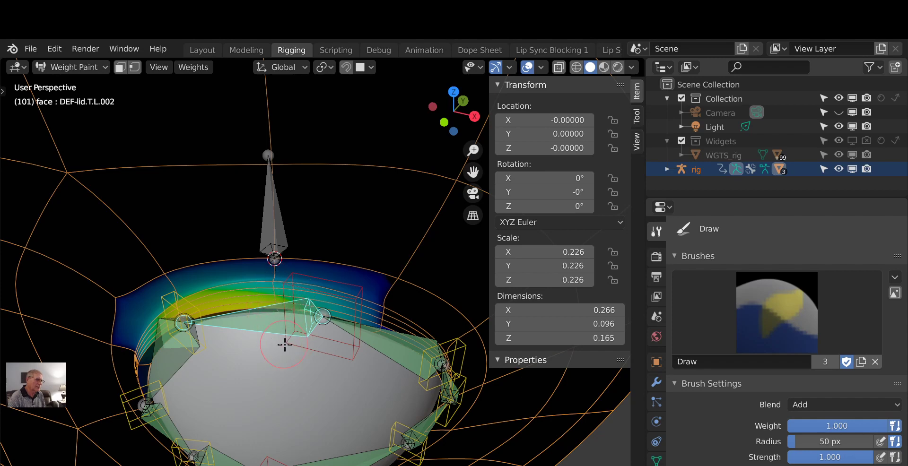
pyautogui.moveTo(298, 369)
pyautogui.mouseDown(button='middle')
pyautogui.moveTo(304, 375)
pyautogui.moveTo(309, 310)
pyautogui.moveTo(301, 361)
pyautogui.mouseUp(button='middle')
# Step: Select the upper lid control lid.T.L.002 and show the face mesh's modifier stack
pyautogui.keyDown('ctrl'); pyautogui.click(314, 354); pyautogui.keyUp('ctrl')
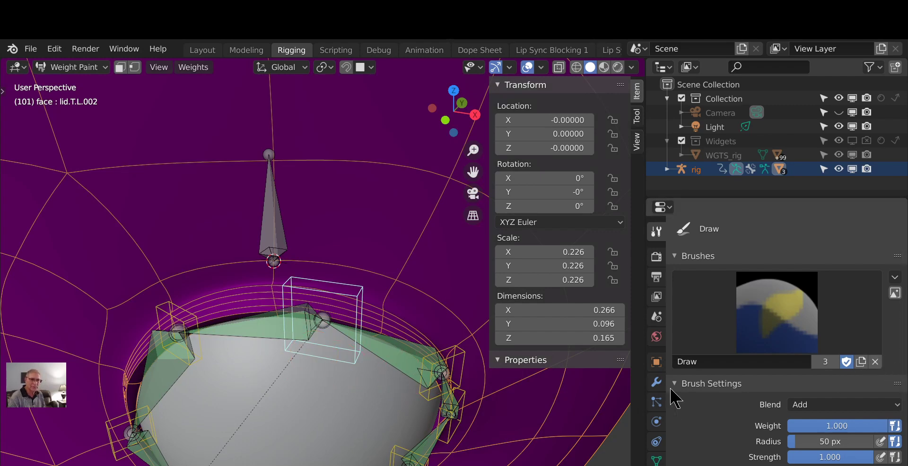
pyautogui.click(655, 381)
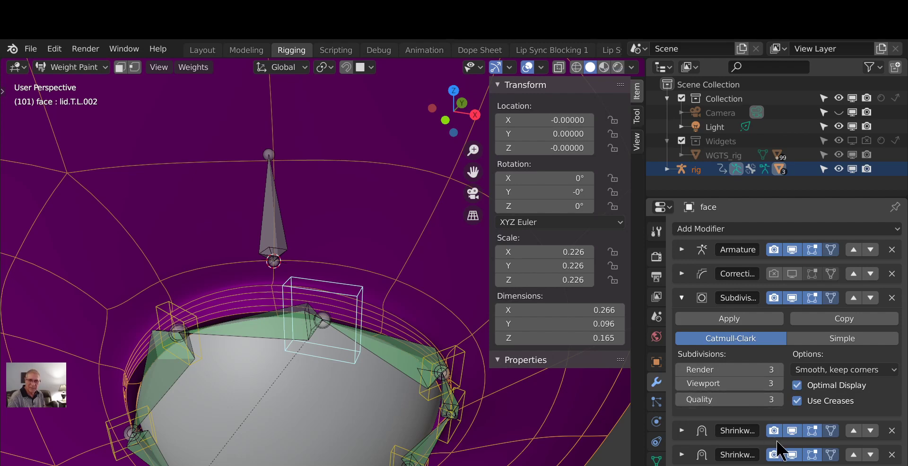
pyautogui.scroll(-2, 779, 437)
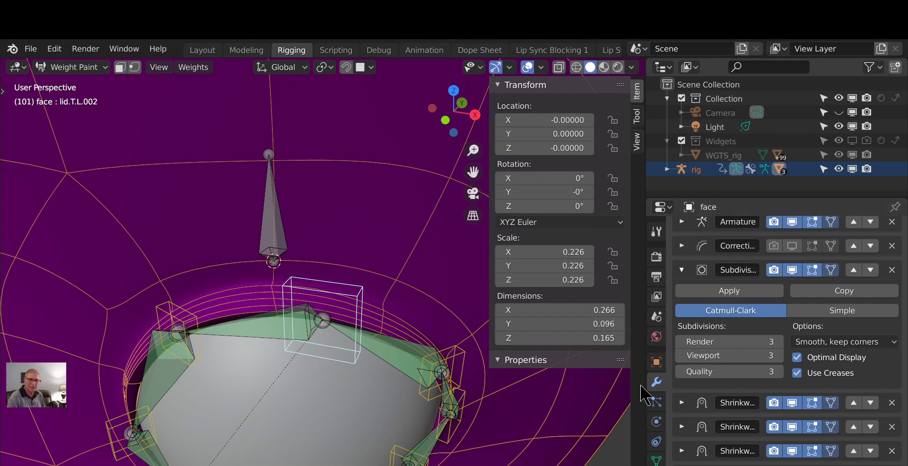
# Step: Move the lid.T.L.002 control downward by about 0.0122 on Z, and check the eyelid's shape in front view
pyautogui.scroll(2, 327, 410)
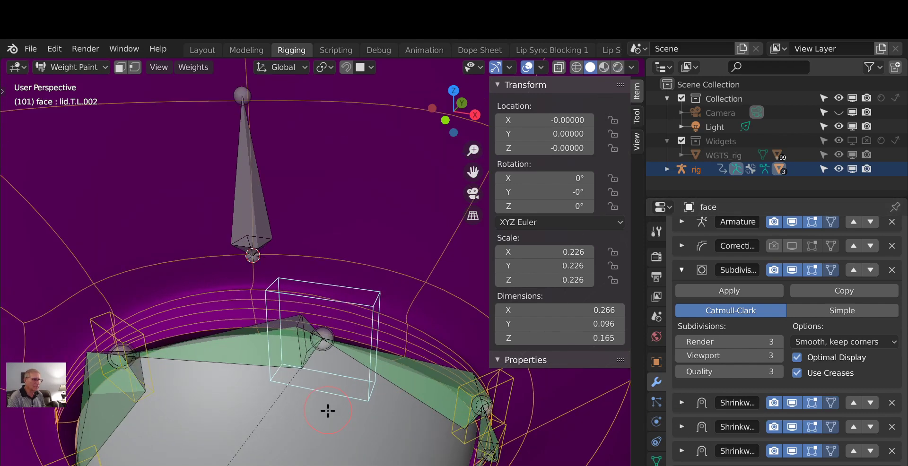
pyautogui.scroll(-2, 327, 411)
pyautogui.press('g')
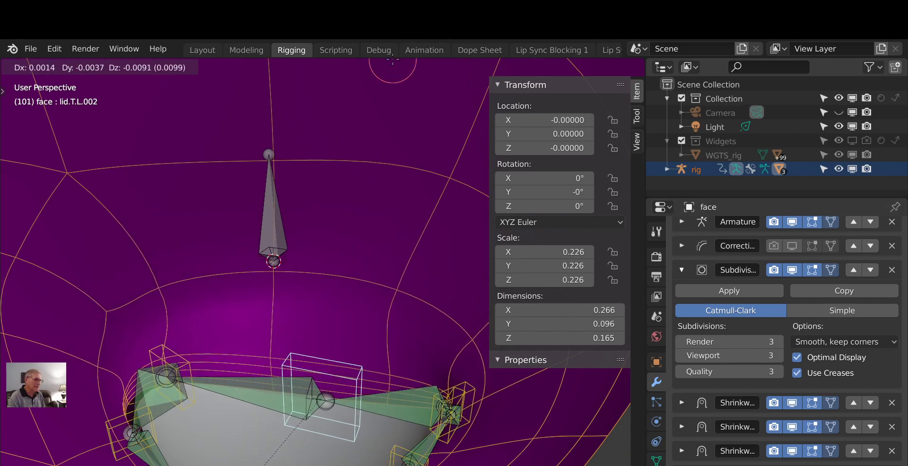
pyautogui.click(390, 80)
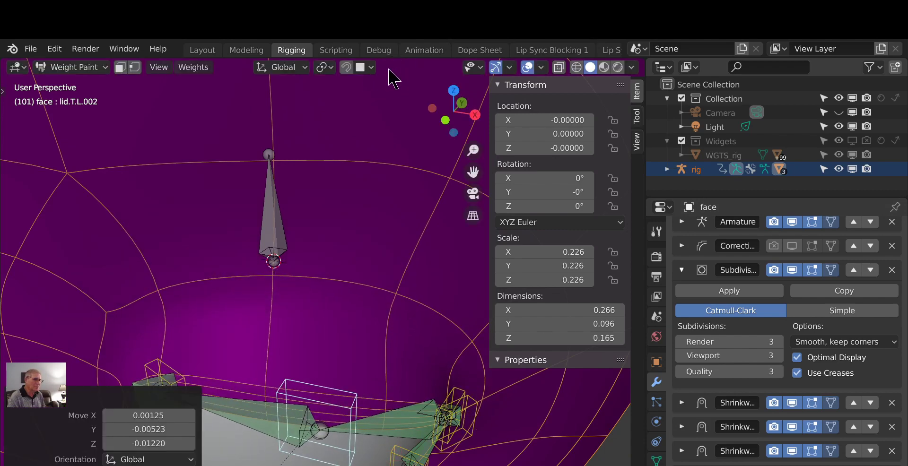
pyautogui.press('KP_1')
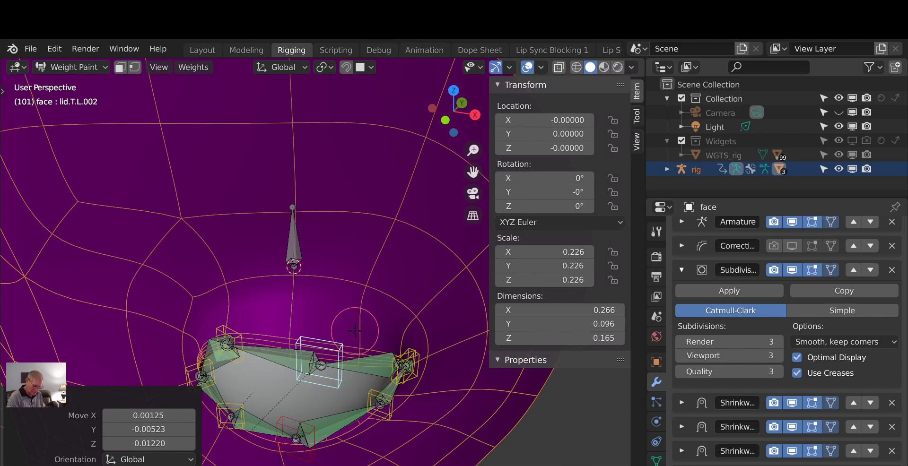
pyautogui.scroll(2, 342, 338)
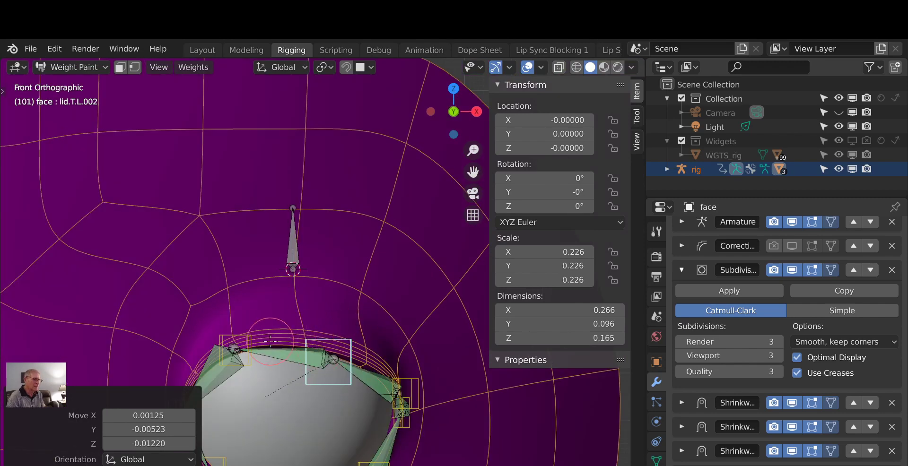
pyautogui.scroll(-2, 264, 347)
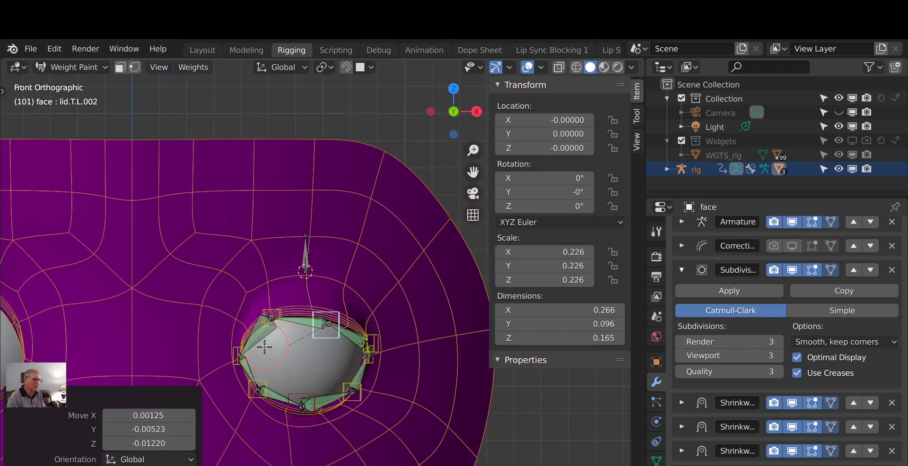
pyautogui.scroll(1, 268, 331)
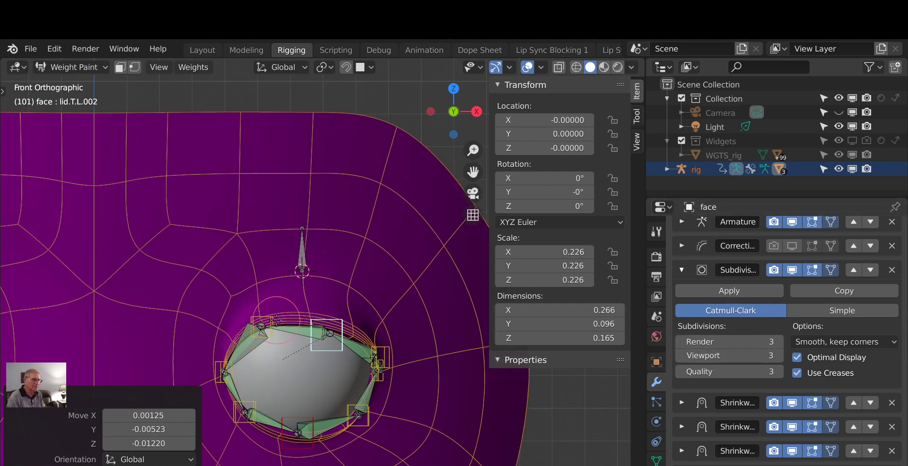
# Step: Examine the lowered upper eyelid up close from the front and from an angle, and put the face mesh into Edit Mode
pyautogui.scroll(2, 278, 364)
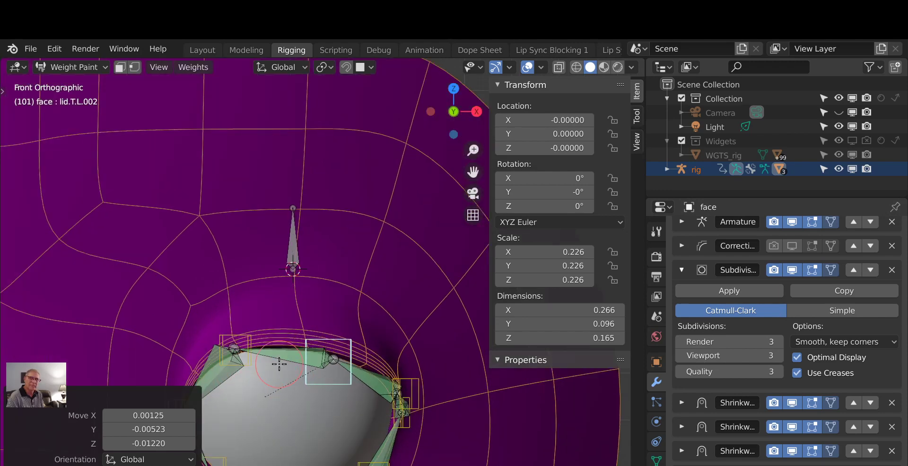
pyautogui.scroll(1, 279, 364)
pyautogui.scroll(-5, 279, 369)
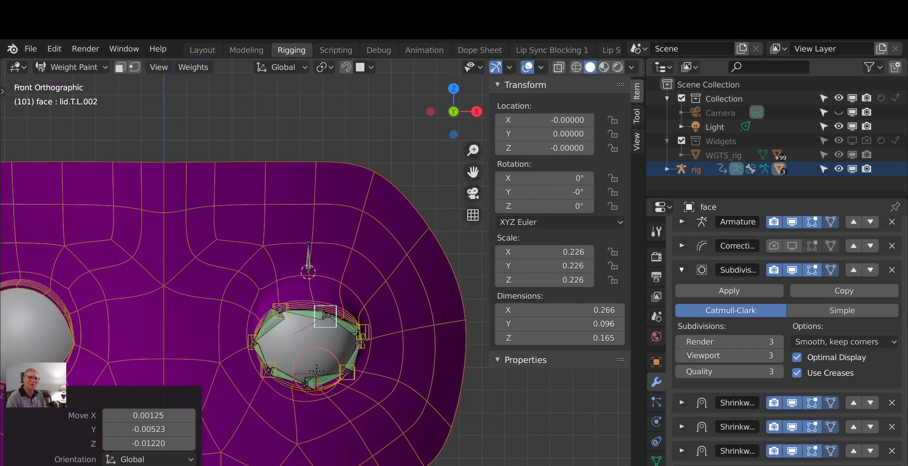
pyautogui.moveTo(317, 368); pyautogui.dragTo(316, 390, button='middle')
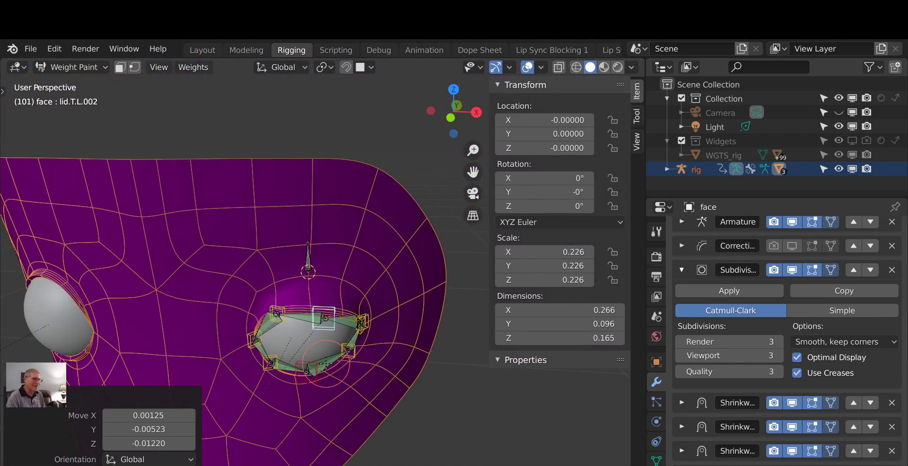
pyautogui.scroll(2, 325, 363)
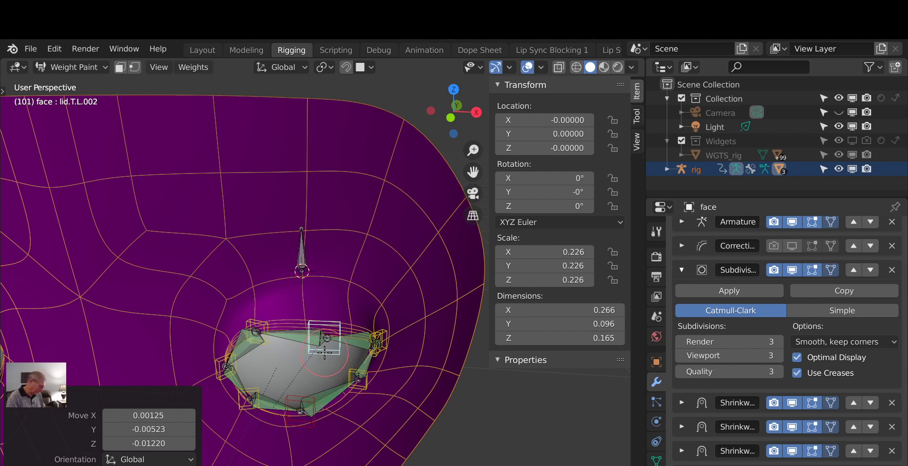
pyautogui.press('Tab')
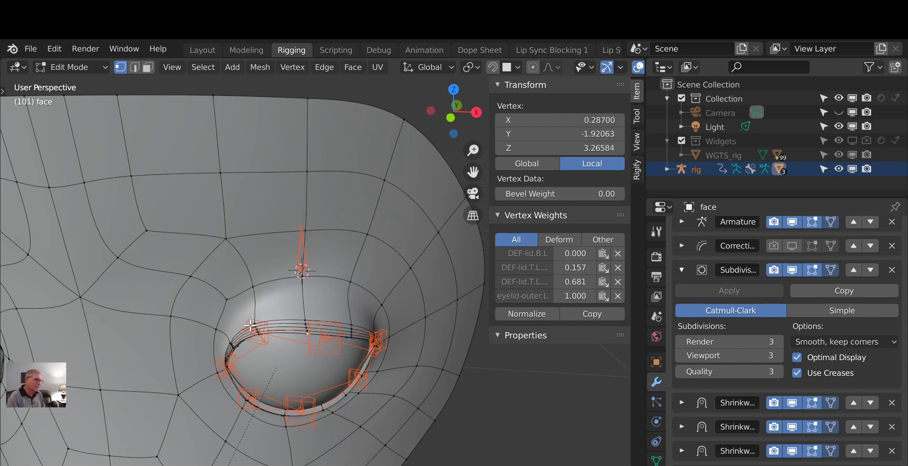
pyautogui.hotkey('ctrl', 'z')
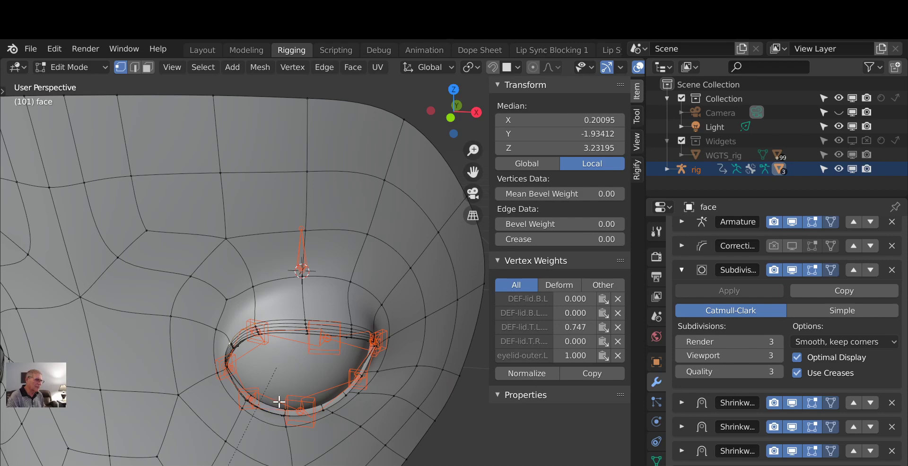
# Step: Select several vertices along the upper eyelid's upper edge loop and inspect their vertex weights
pyautogui.moveTo(279, 402); pyautogui.dragTo(301, 325, button='middle')
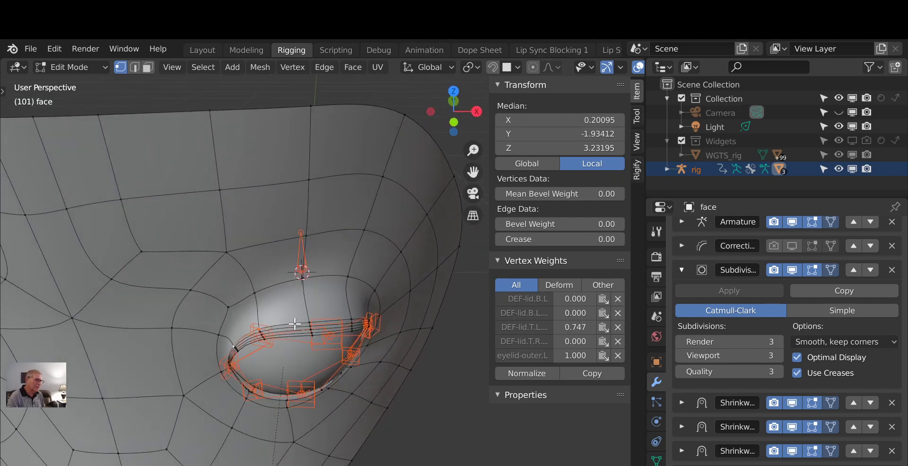
pyautogui.click(294, 324)
pyautogui.moveTo(305, 371); pyautogui.dragTo(392, 336, button='middle')
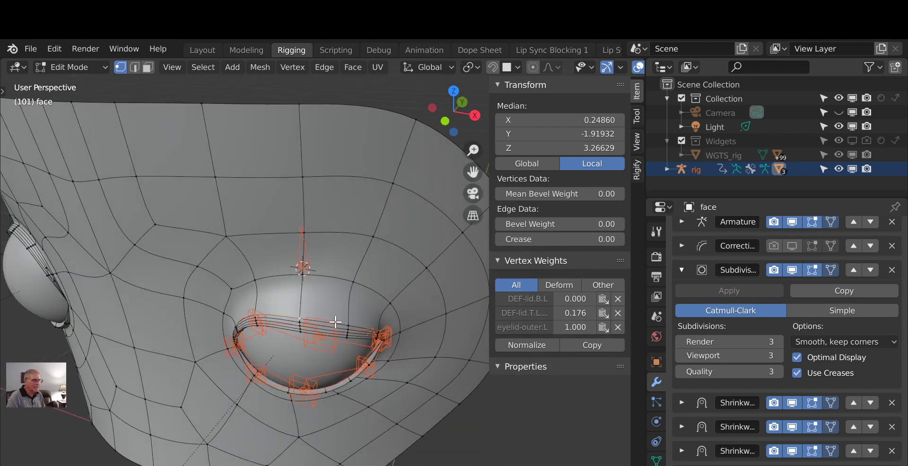
pyautogui.keyDown('shift'); pyautogui.click(396, 328); pyautogui.keyUp('shift')
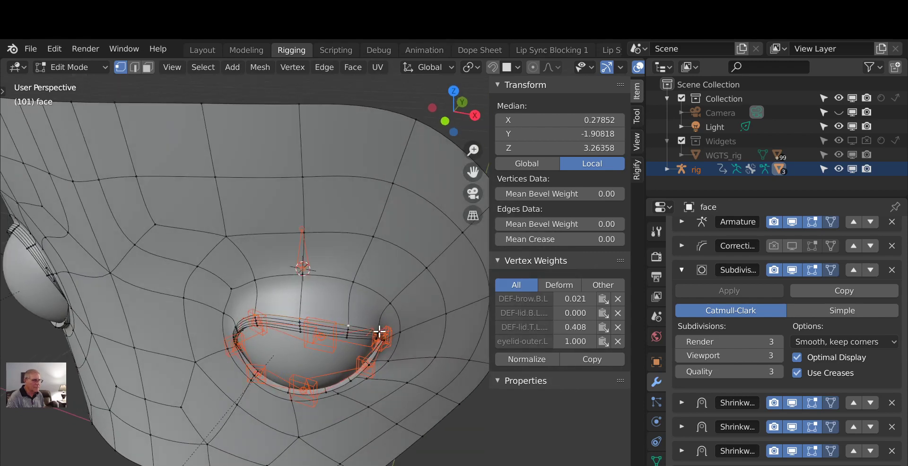
pyautogui.keyDown('shift'); pyautogui.click(255, 315); pyautogui.keyUp('shift')
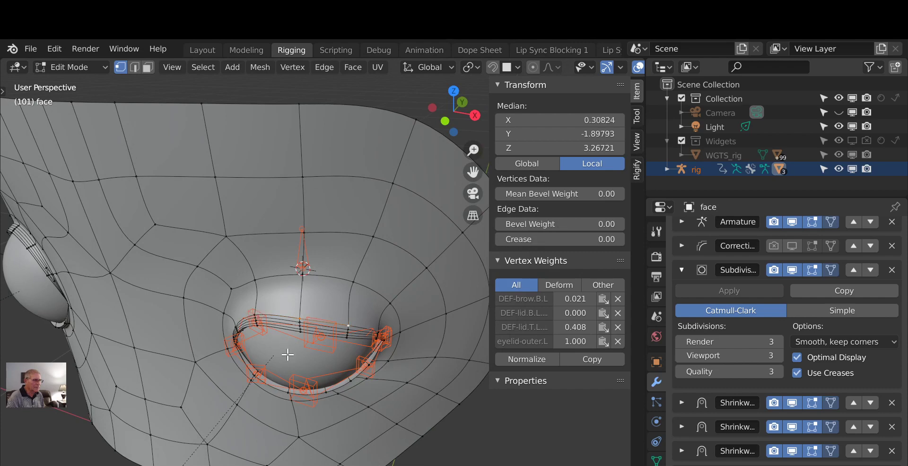
pyautogui.keyDown('shift'); pyautogui.click(253, 314); pyautogui.keyUp('shift')
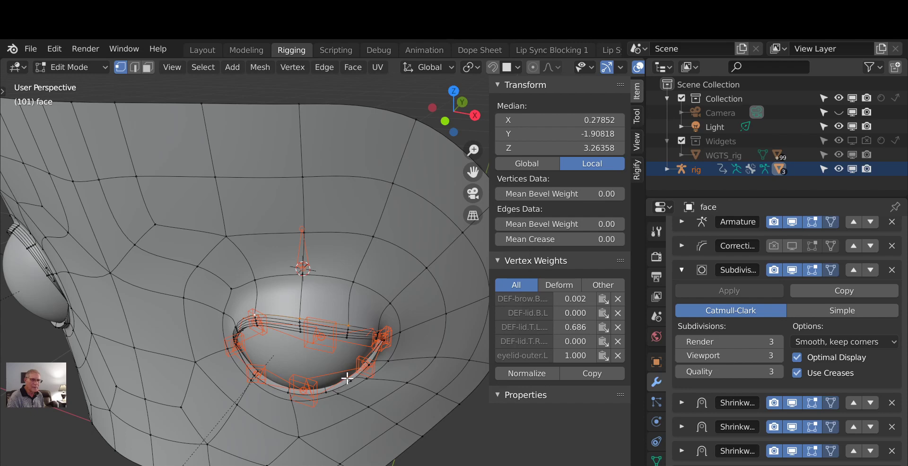
# Step: Limit the selected eyelid vertices' weight list to deform groups, and widen the sidebar to show the full group names
pyautogui.scroll(-2, 333, 389)
pyautogui.moveTo(332, 390); pyautogui.dragTo(351, 357, button='middle')
pyautogui.scroll(2, 379, 368)
pyautogui.scroll(1, 379, 368)
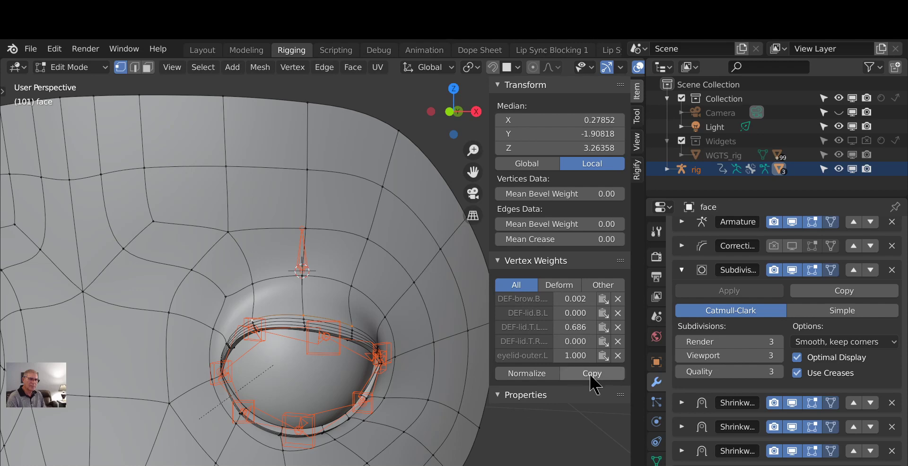
pyautogui.click(569, 287)
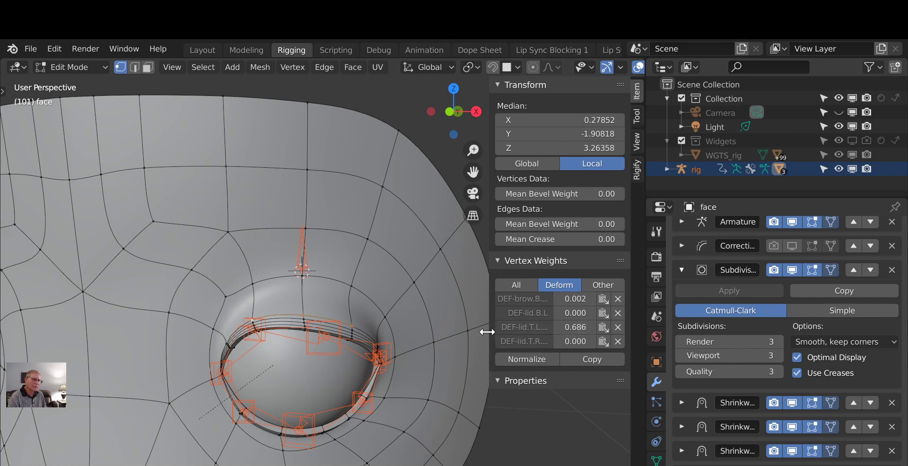
pyautogui.moveTo(489, 330); pyautogui.dragTo(425, 325)
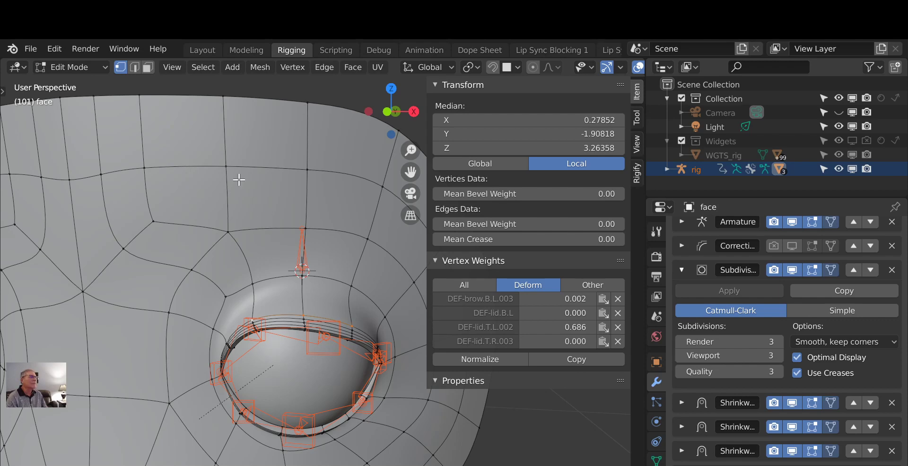
# Step: Clean the active vertex group's weights with a limit of 0, and place the 3D cursor away from the eye
pyautogui.click(261, 69)
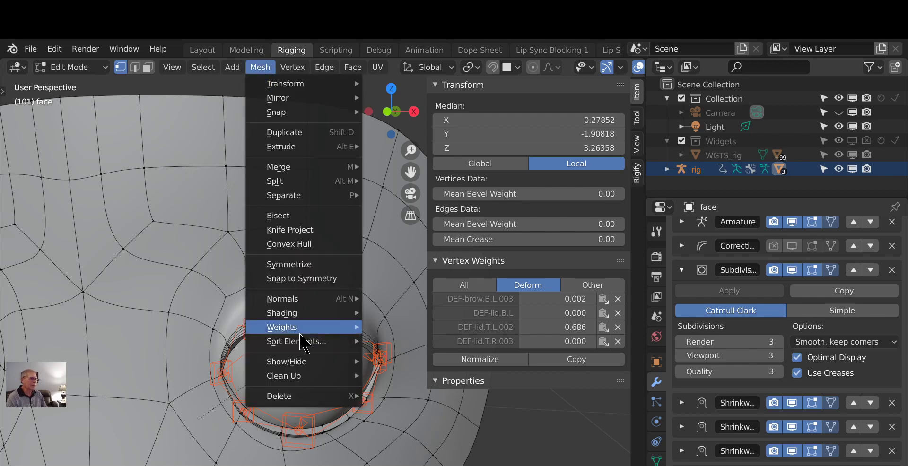
pyautogui.moveTo(298, 329)
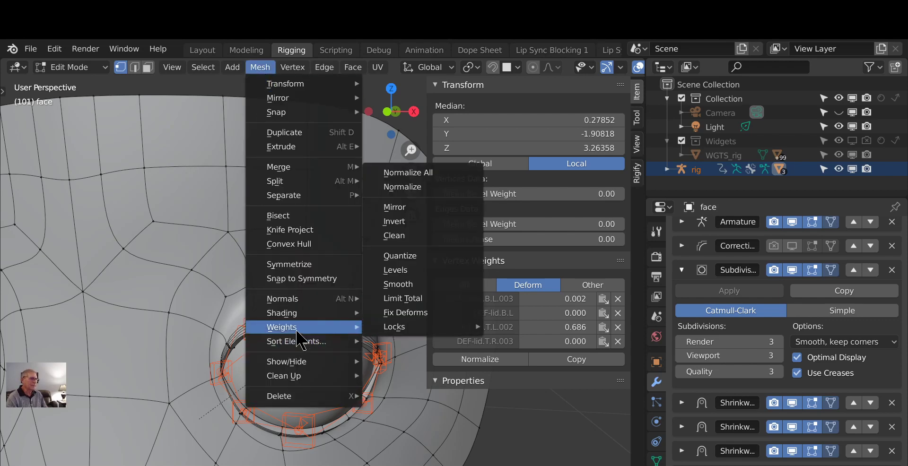
pyautogui.click(392, 235)
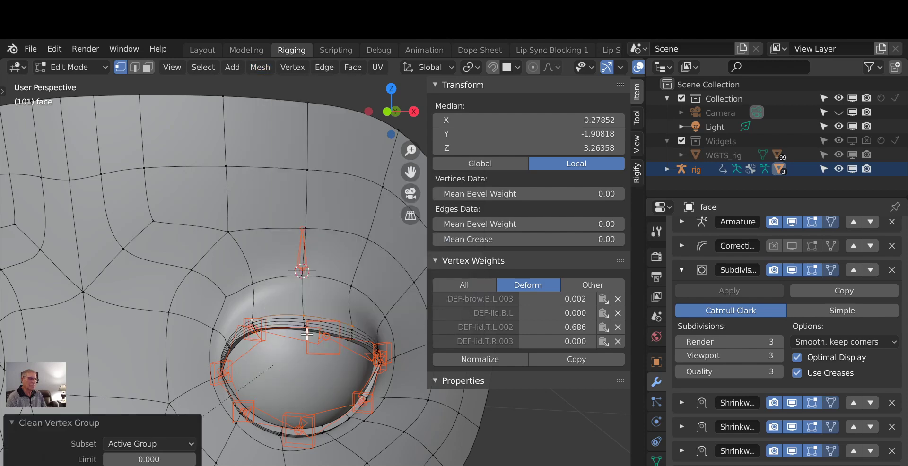
pyautogui.keyDown('shift'); pyautogui.rightClick(479, 449); pyautogui.keyUp('shift')
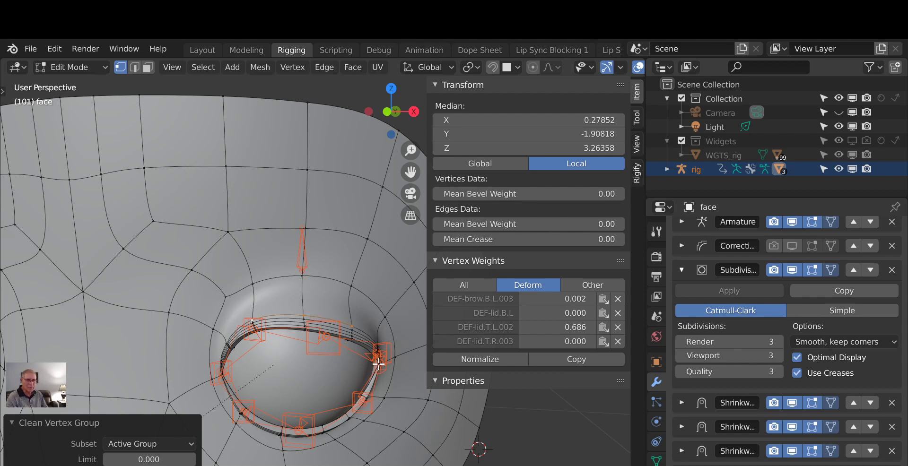
# Step: Select only the inner vertex above the upper lid and clean the active vertex group again with a limit of 0
pyautogui.click(252, 320)
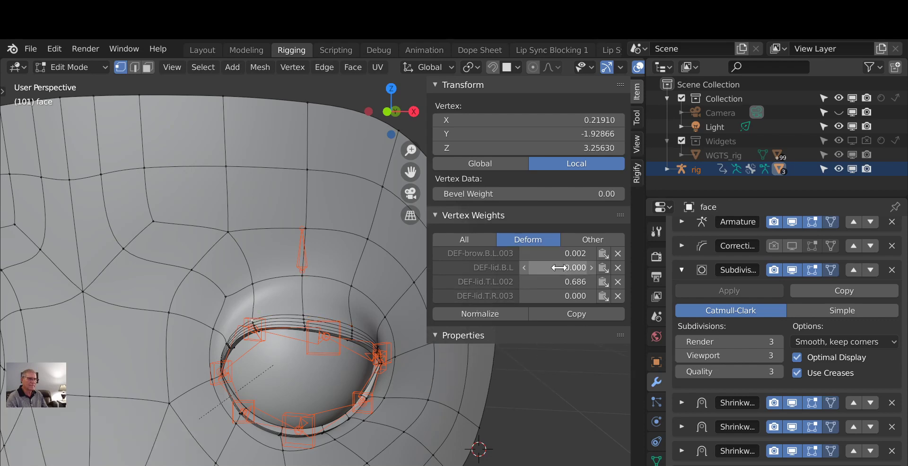
pyautogui.click(232, 69)
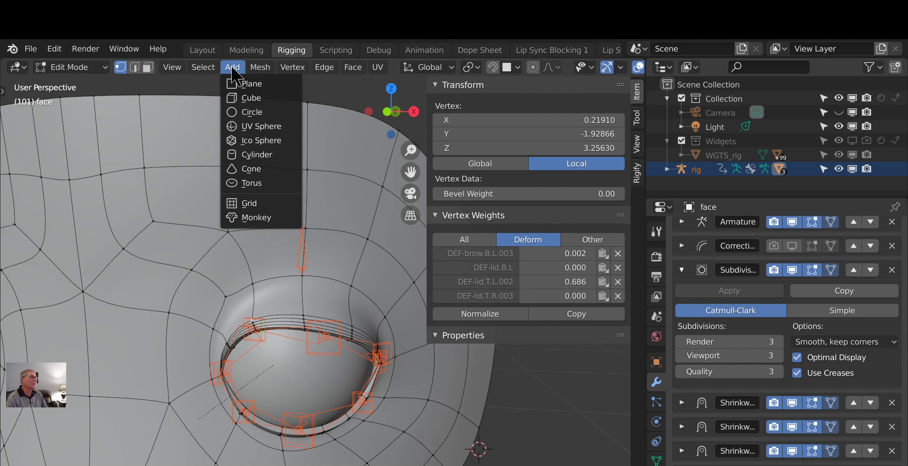
pyautogui.click(260, 69)
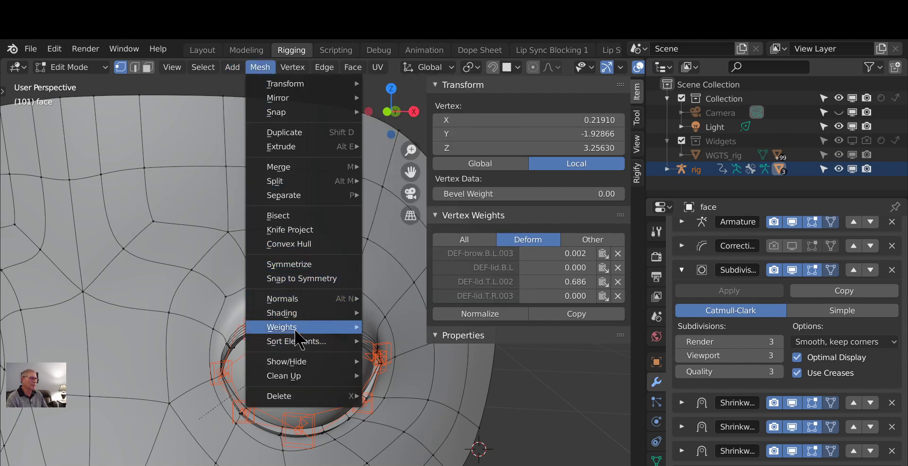
pyautogui.moveTo(301, 328)
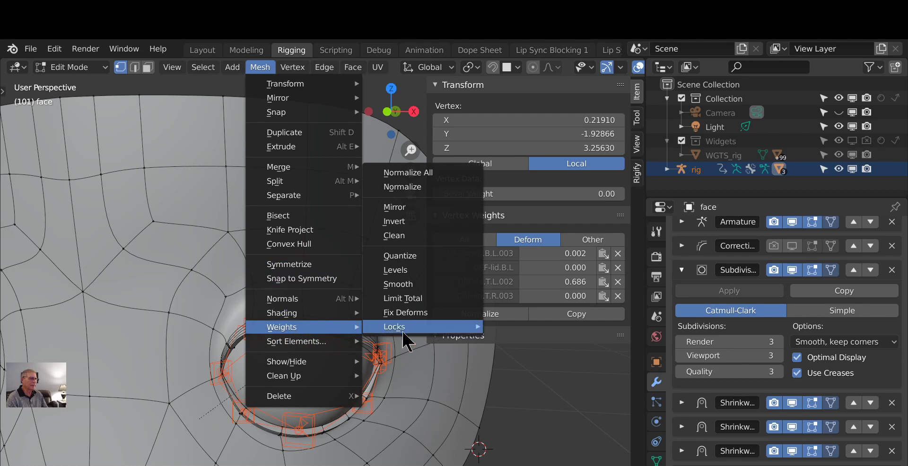
pyautogui.click(397, 236)
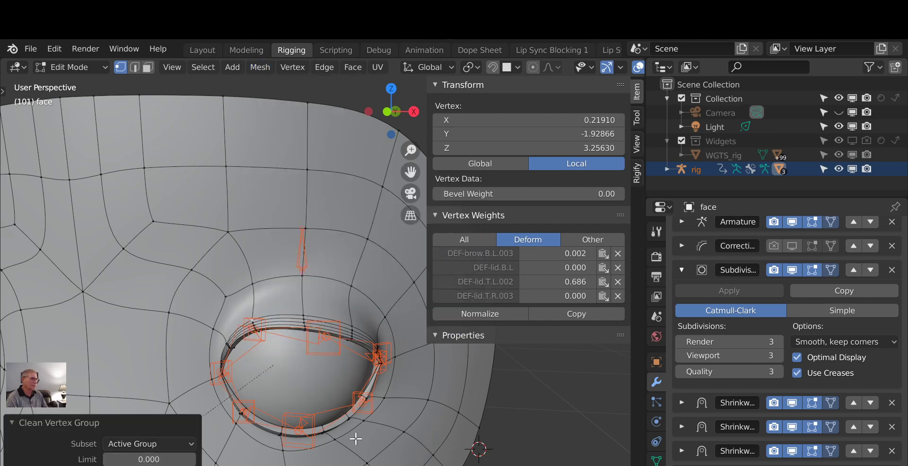
# Step: Remove the DEF-brow.B.L.003 weight from the inner vertex above the upper lid
pyautogui.click(302, 314)
pyautogui.click(251, 320)
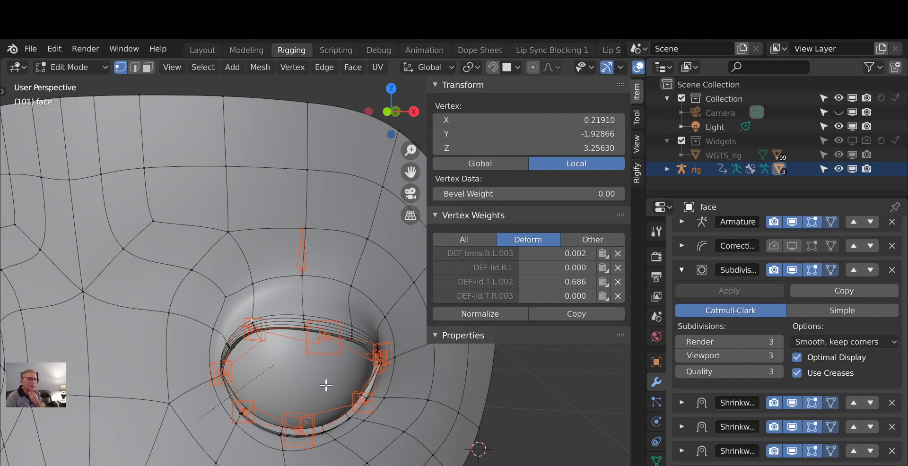
pyautogui.scroll(1, 258, 349)
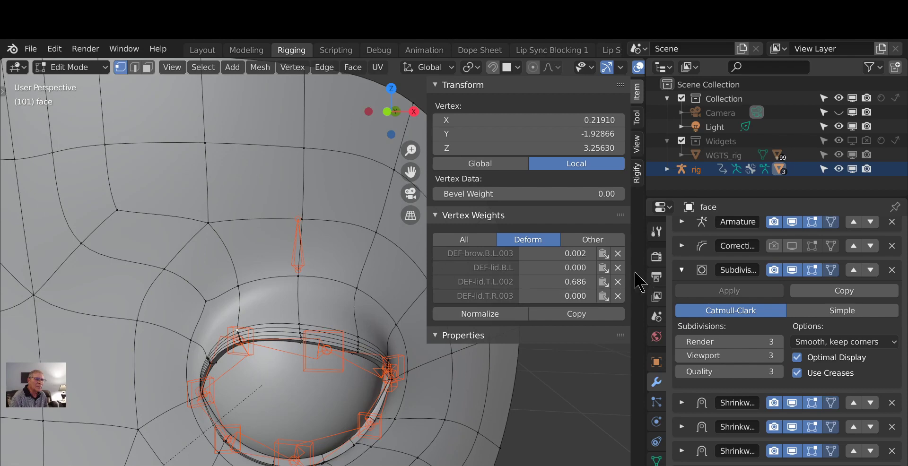
pyautogui.click(618, 257)
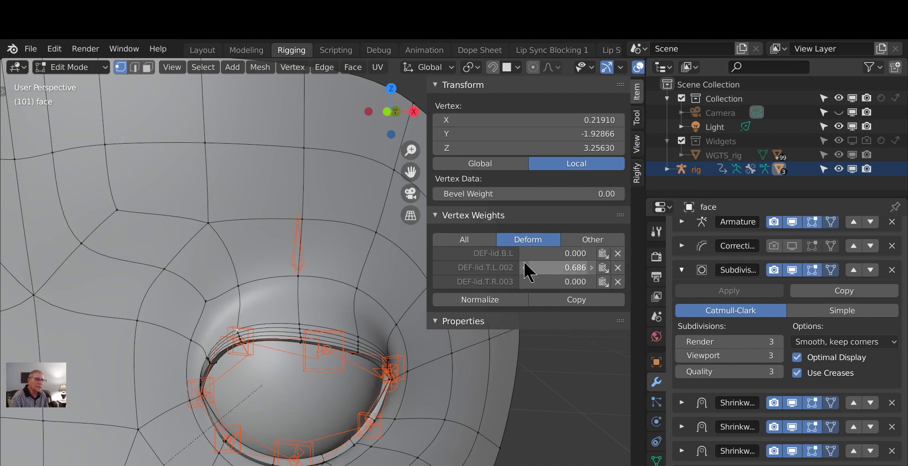
pyautogui.scroll(-4, 331, 315)
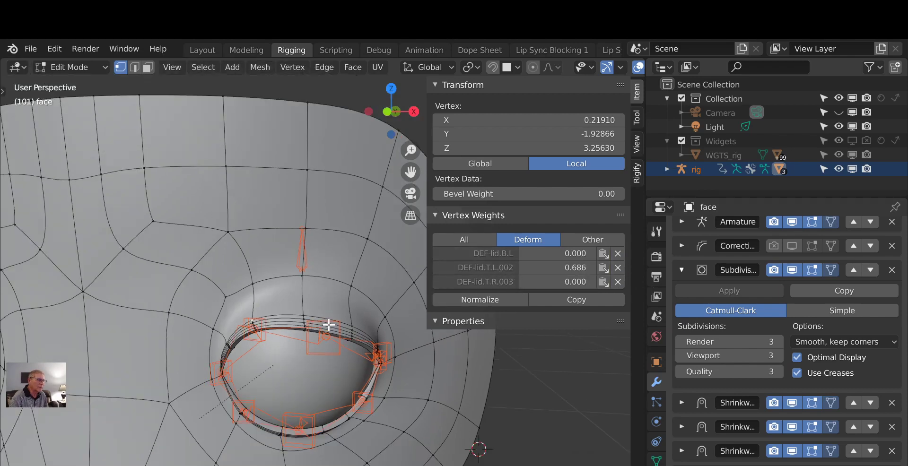
pyautogui.scroll(3, 304, 329)
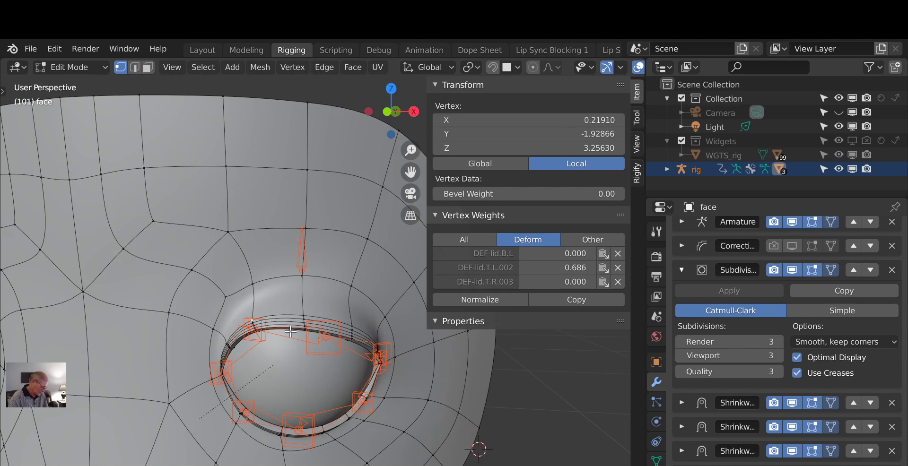
# Step: Display the face weights of the DEF-lid.T.L.002 bone, and set the selected vertex's DEF-lid.T.R.003 weight to 0.150 in Edit Mode
pyautogui.press('Tab')
pyautogui.keyDown('ctrl'); pyautogui.click(291, 332); pyautogui.keyUp('ctrl')
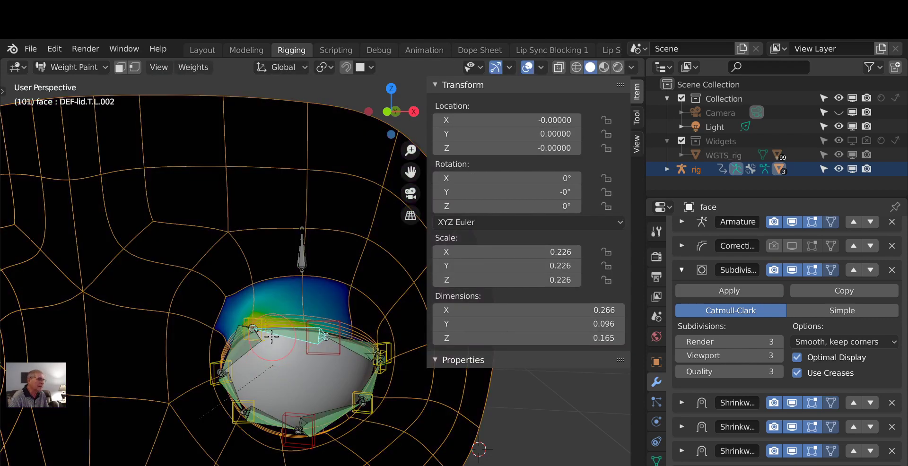
pyautogui.press('Tab')
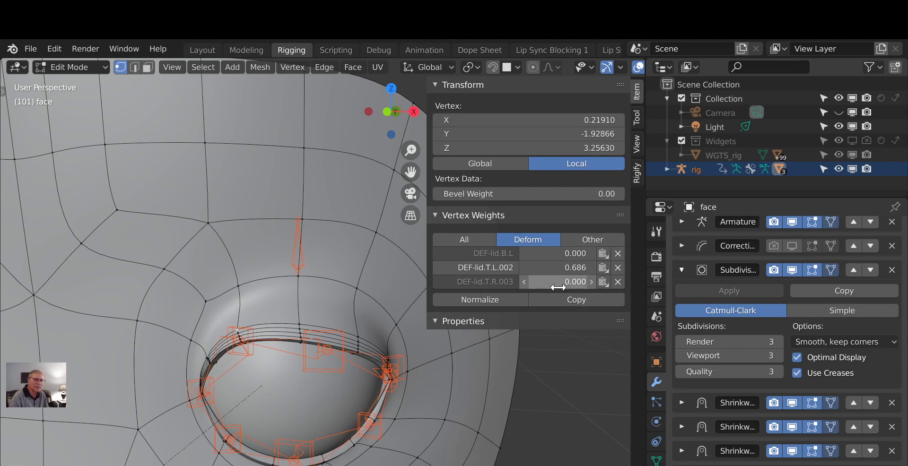
pyautogui.moveTo(554, 284); pyautogui.dragTo(603, 285)
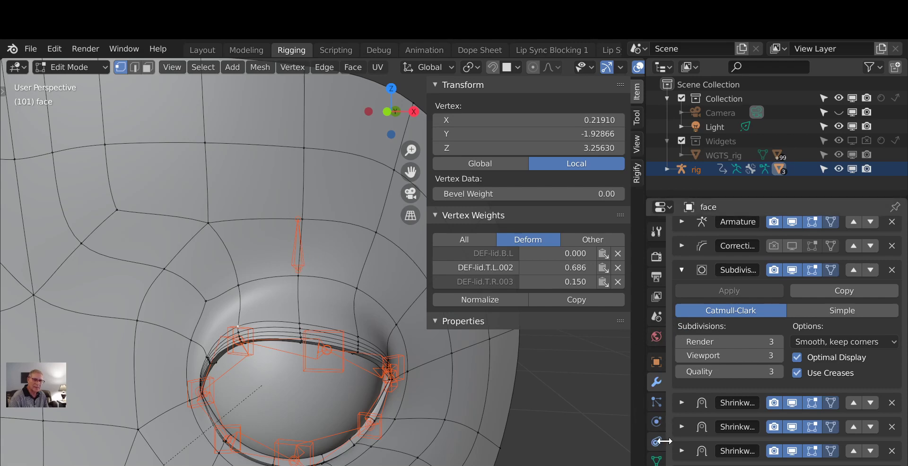
# Step: Show the face mesh's vertex groups and make DEF-upperlidanchor.r the active group
pyautogui.click(657, 460)
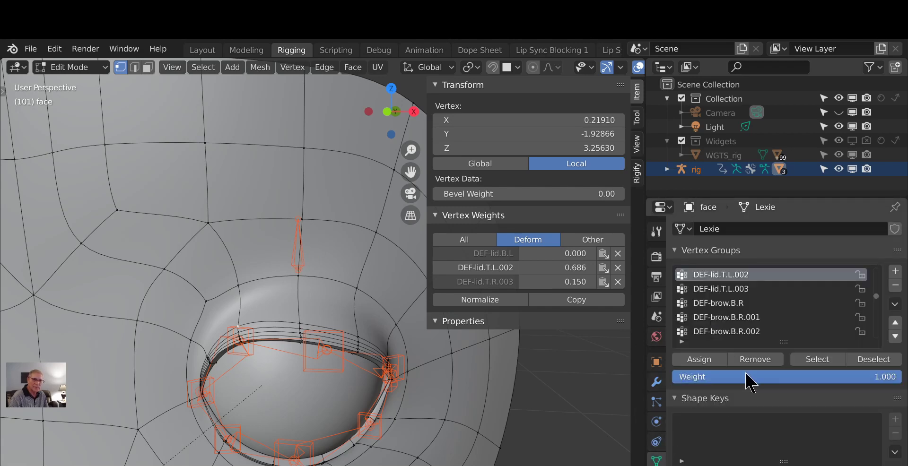
pyautogui.scroll(-5, 737, 328)
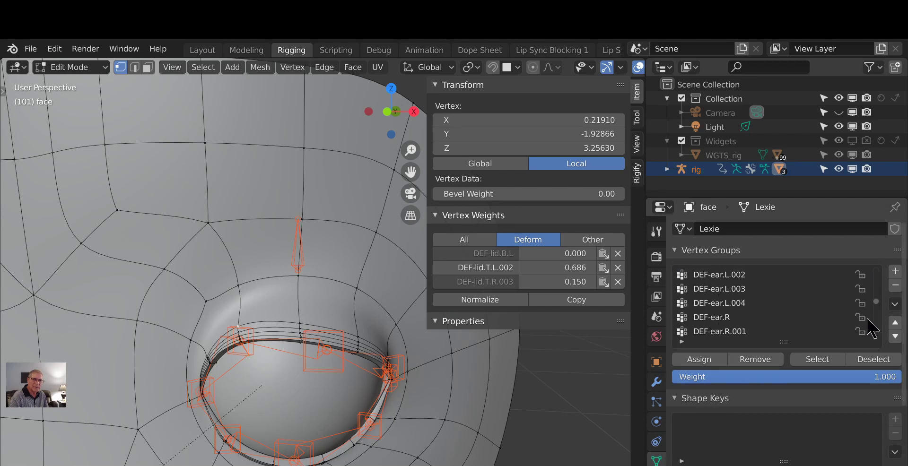
pyautogui.scroll(-5, 875, 312)
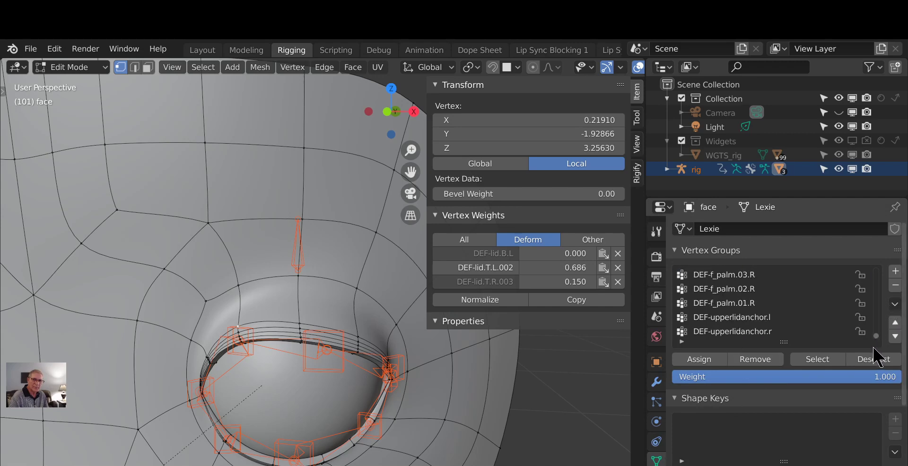
pyautogui.click(726, 331)
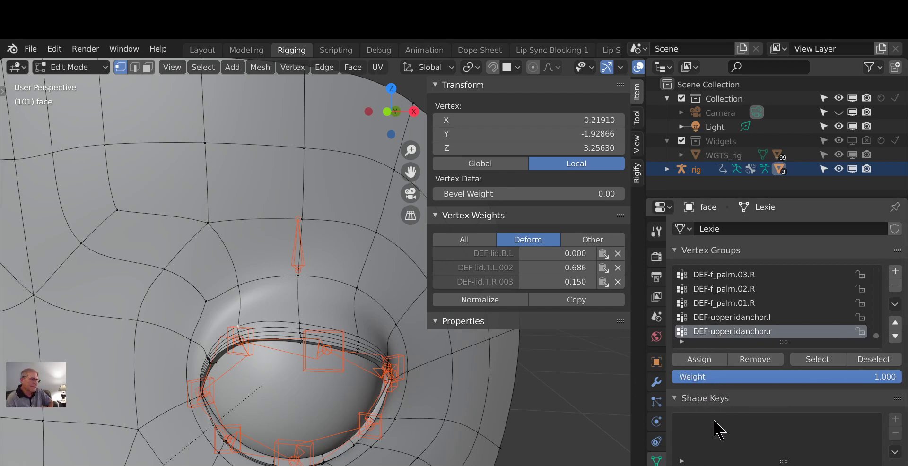
# Step: Try to assign the selected inner vertex above the upper lid to DEF-upperlidanchor.r with a weight of 0.514
pyautogui.moveTo(838, 379); pyautogui.dragTo(720, 378)
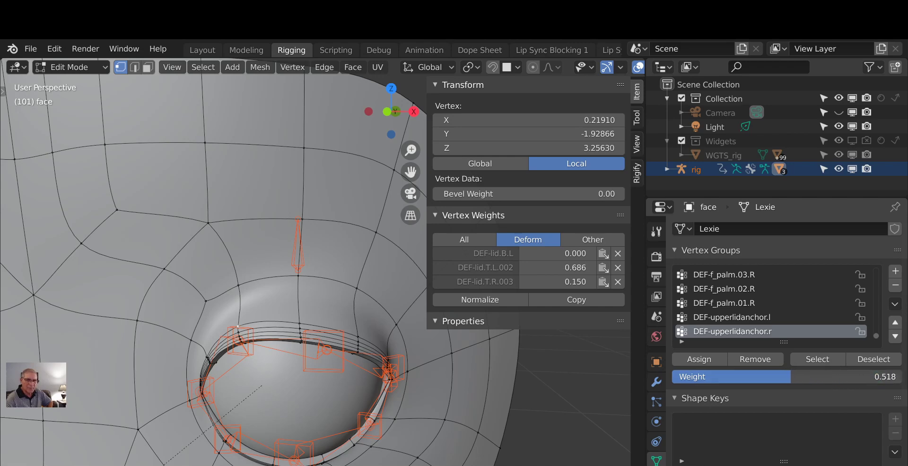
pyautogui.moveTo(791, 379); pyautogui.dragTo(790, 378)
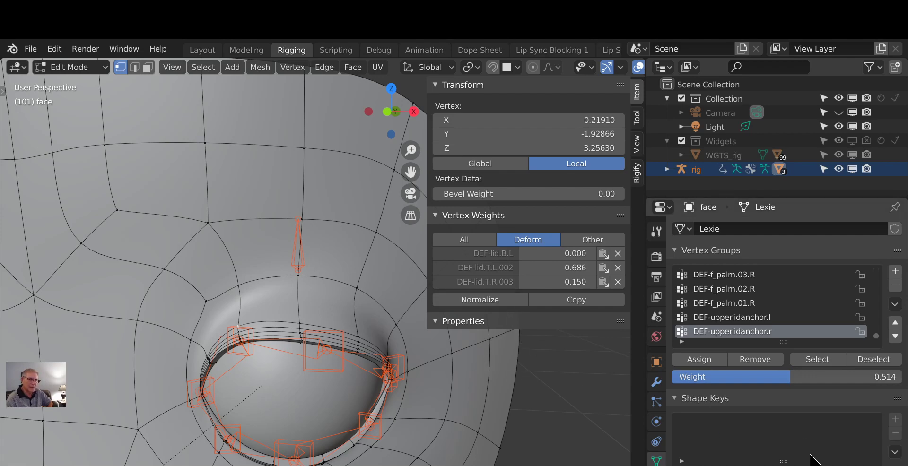
pyautogui.click(697, 362)
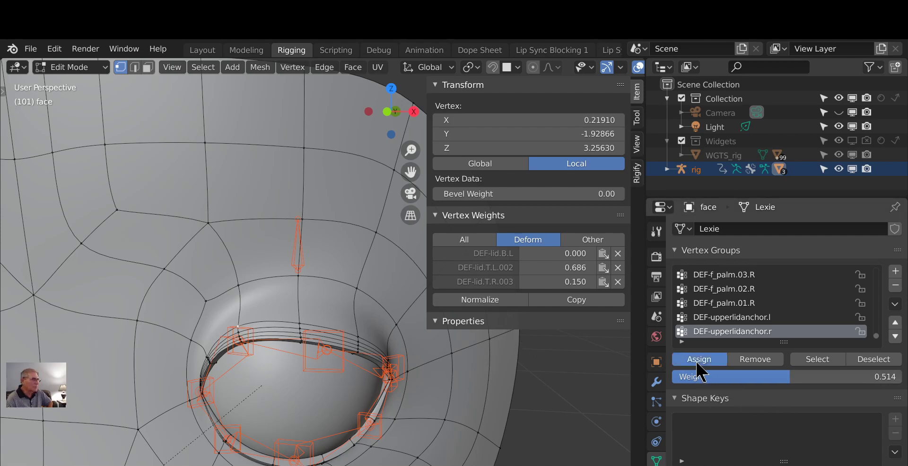
pyautogui.click(694, 359)
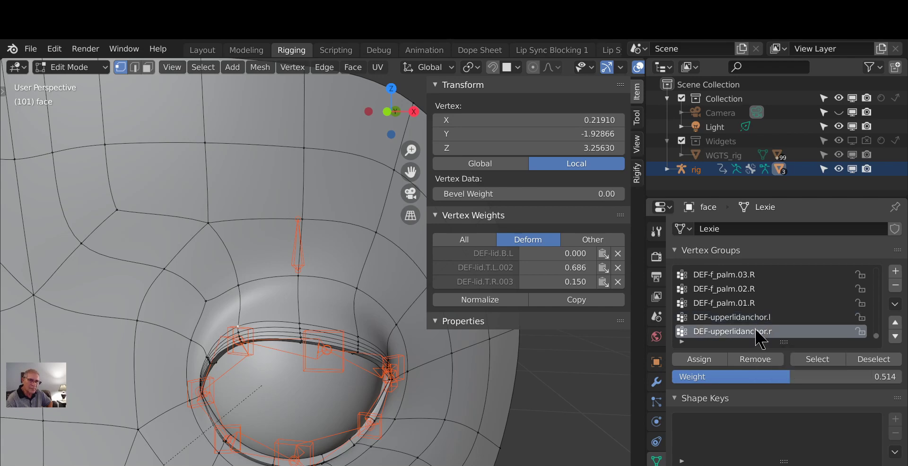
# Step: Assign the selected vertex to DEF-upperlidanchor.l with weight 0.514, and delete the DEF-upperlidanchor.r vertex group
pyautogui.click(748, 318)
pyautogui.click(751, 332)
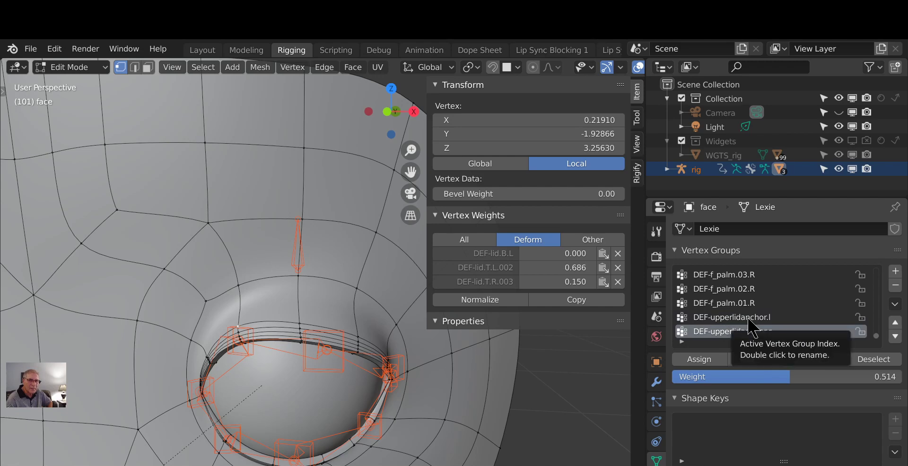
pyautogui.click(748, 318)
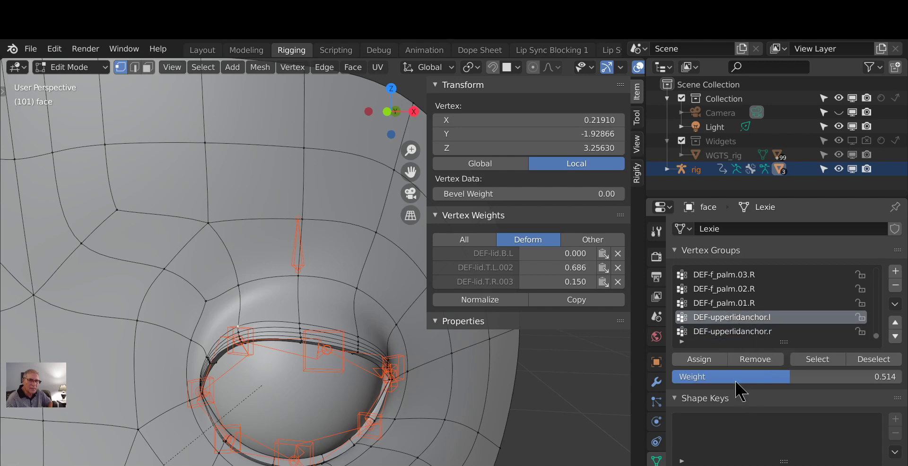
pyautogui.click(699, 361)
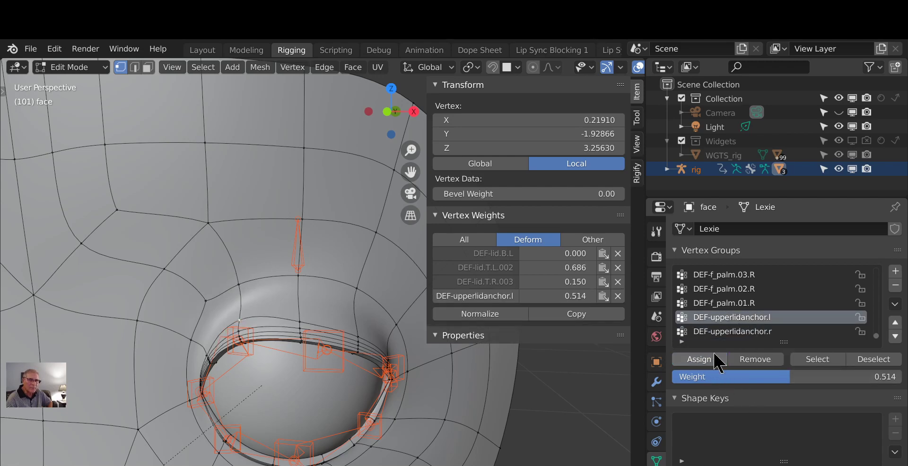
pyautogui.click(752, 335)
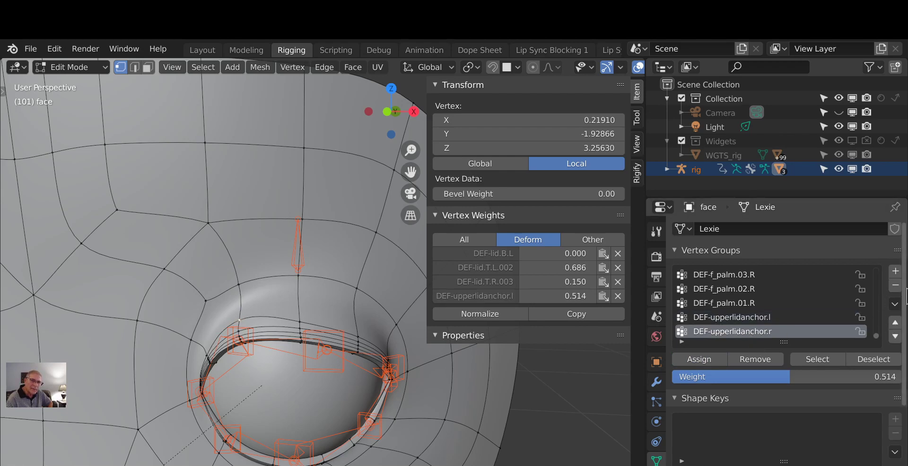
pyautogui.click(895, 286)
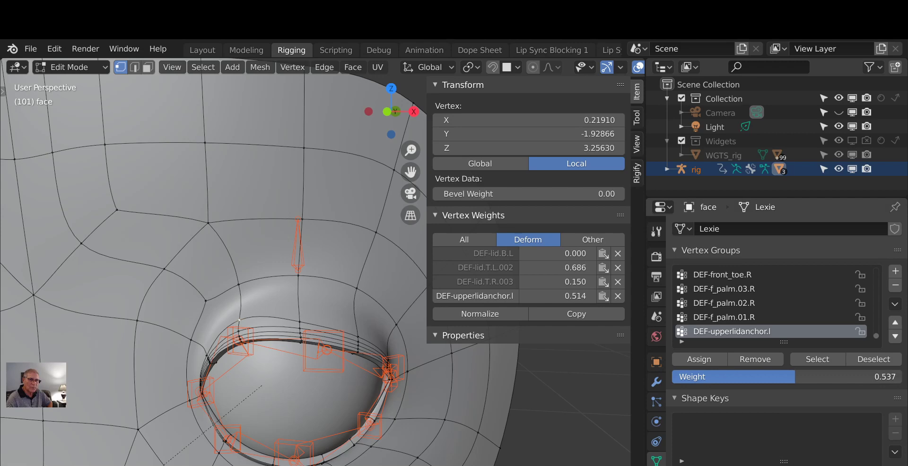
# Step: Adjust the inner vertex's DEF-upperlidanchor.l weight to 0.549 by reassigning it to the group
pyautogui.click(714, 362)
pyautogui.moveTo(766, 376); pyautogui.dragTo(773, 374)
pyautogui.click(719, 365)
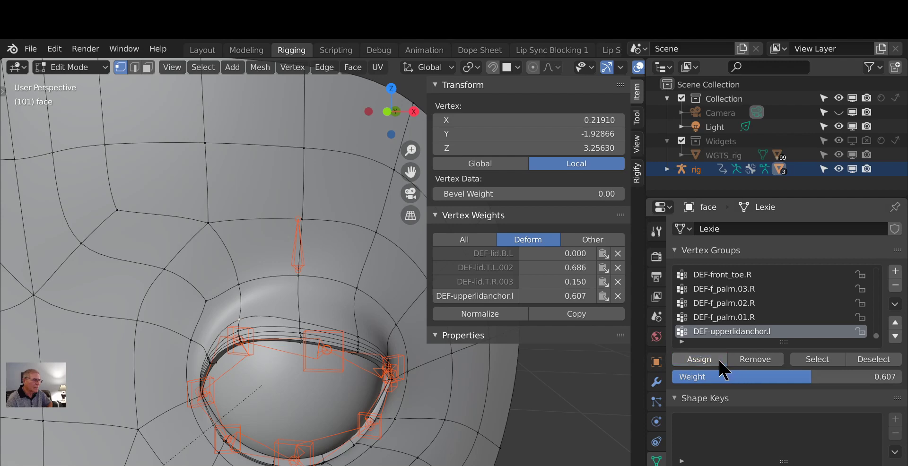
pyautogui.moveTo(793, 379); pyautogui.dragTo(789, 376)
pyautogui.click(712, 362)
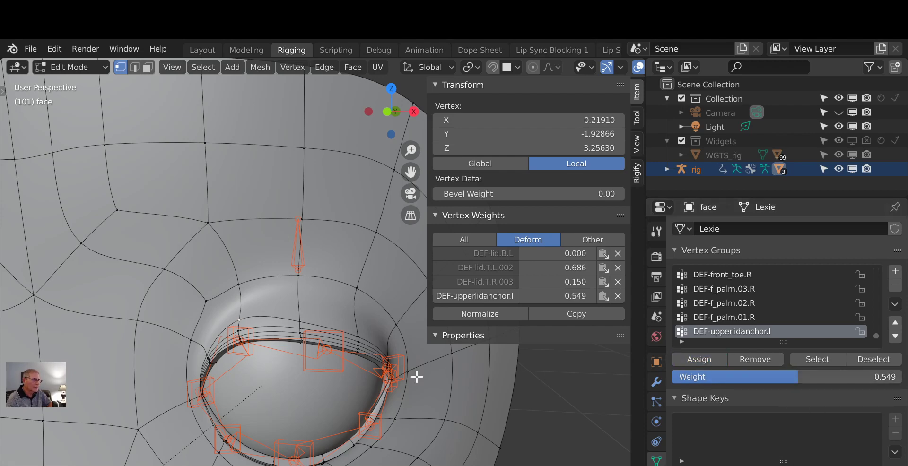
# Step: Remove the DEF-lid.B.L weight from the middle vertex above the upper lid and assign that vertex to DEF-upperlidanchor.l at 0.348
pyautogui.click(297, 324)
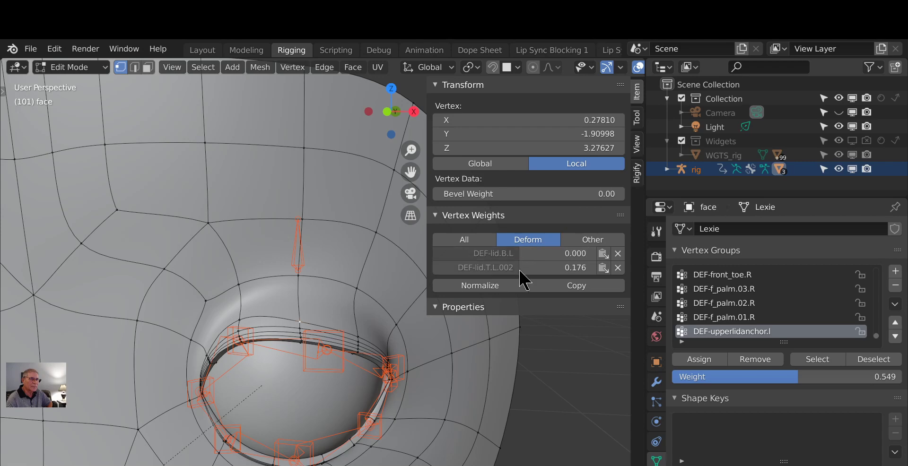
pyautogui.click(619, 254)
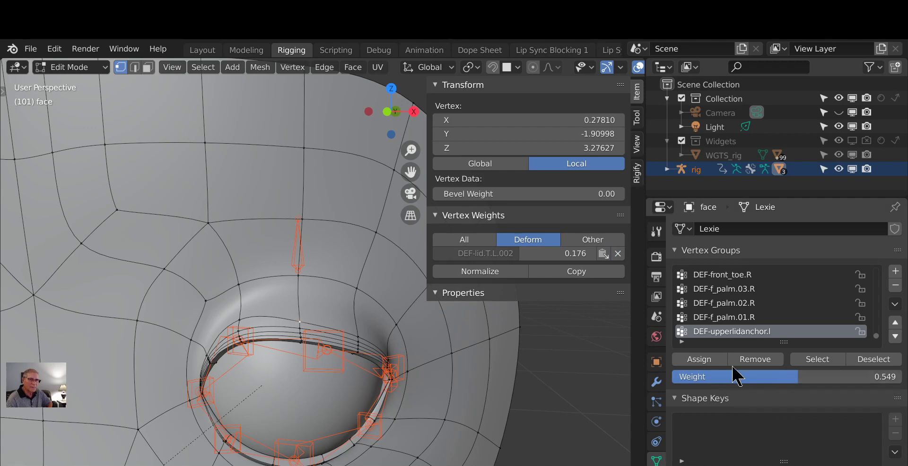
pyautogui.click(700, 360)
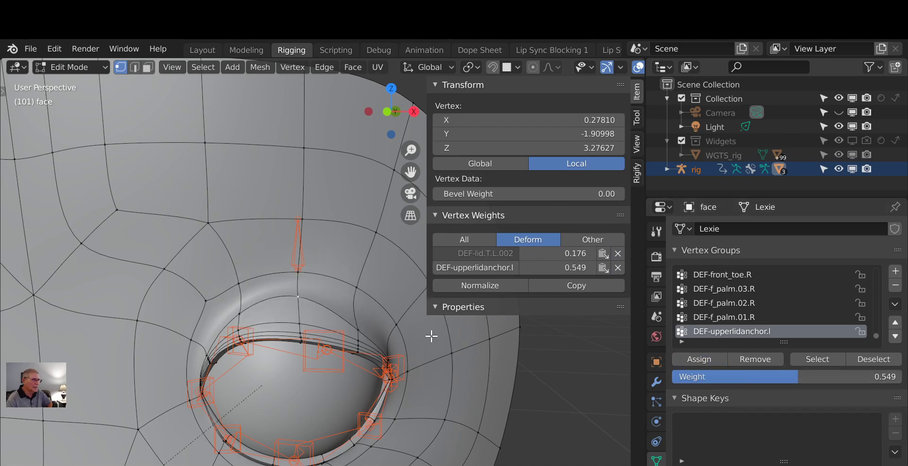
pyautogui.moveTo(778, 377); pyautogui.dragTo(738, 377)
pyautogui.click(709, 359)
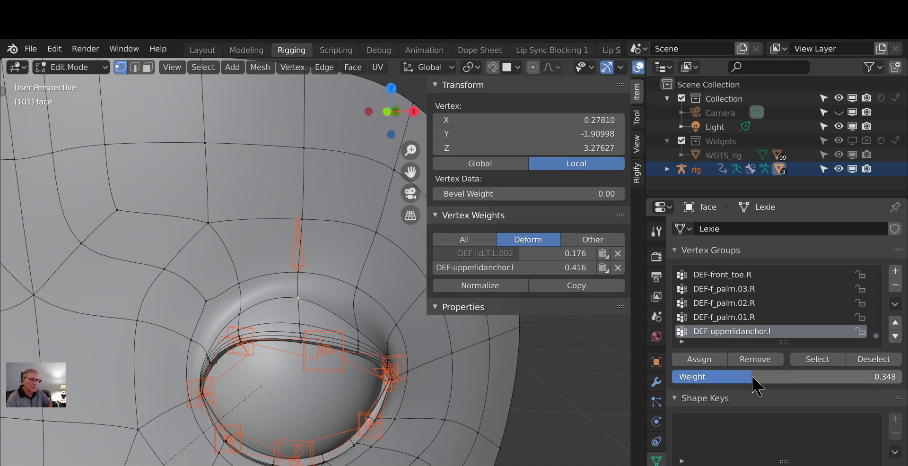
pyautogui.click(696, 360)
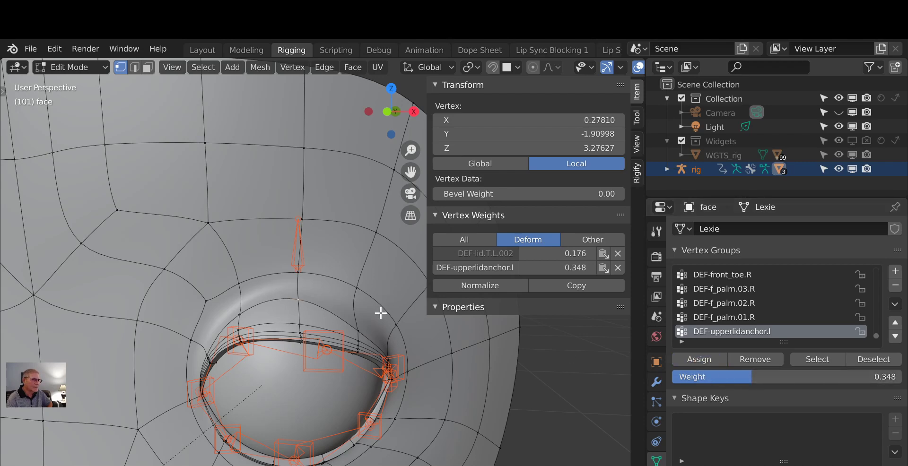
# Step: Assign the outer vertex above the upper lid and the vertex near the eye's outer corner to DEF-upperlidanchor.l at 0.348 each
pyautogui.click(360, 327)
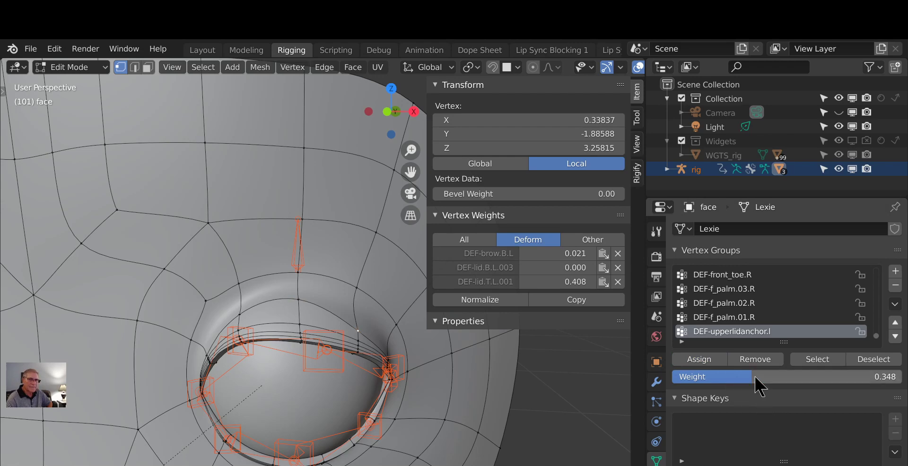
pyautogui.click(699, 361)
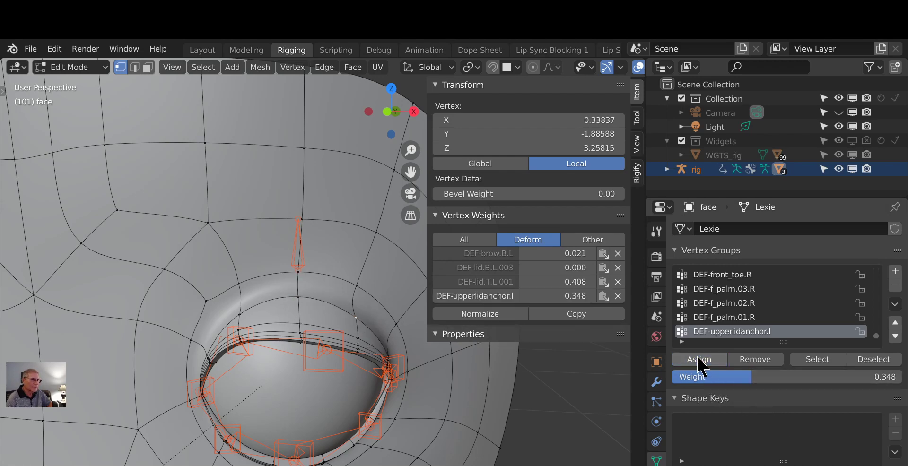
pyautogui.click(394, 355)
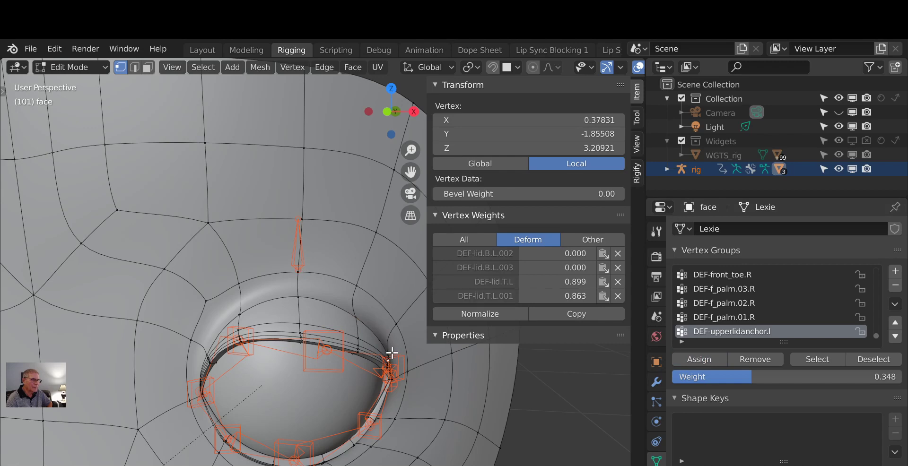
pyautogui.click(392, 353)
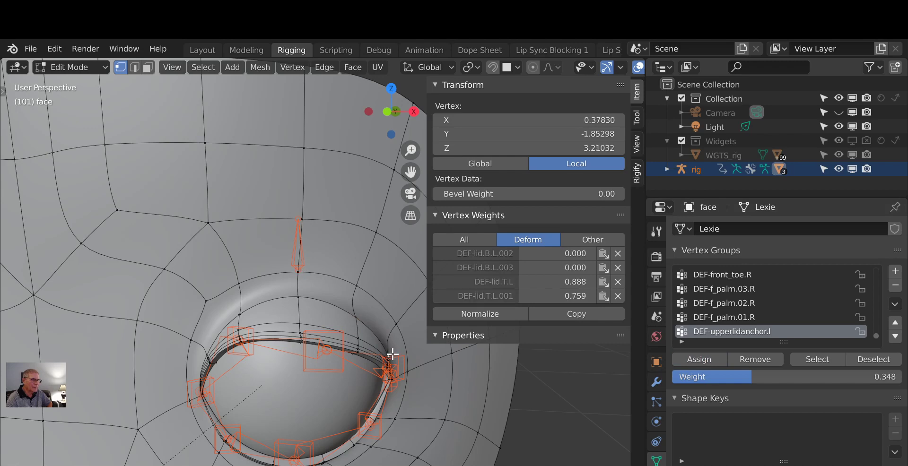
pyautogui.click(705, 360)
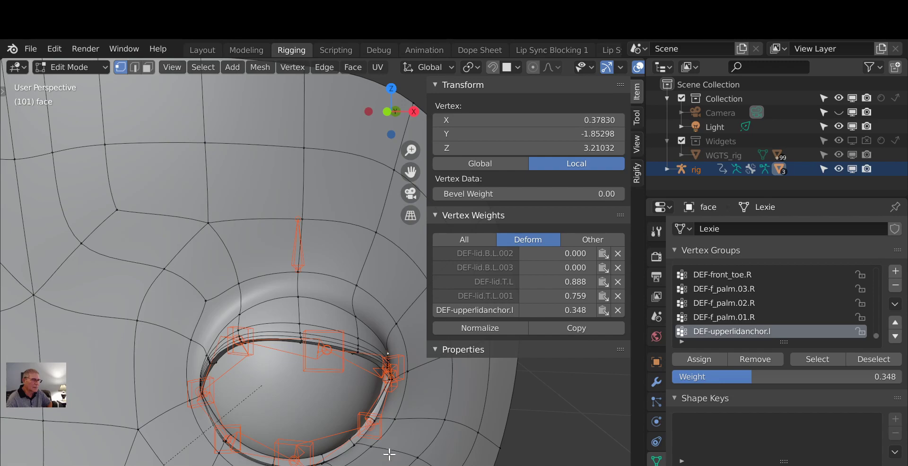
# Step: Raise the outer corner vertex's DEF-upperlidanchor.l weight to 0.398
pyautogui.moveTo(389, 454); pyautogui.dragTo(277, 425, button='middle')
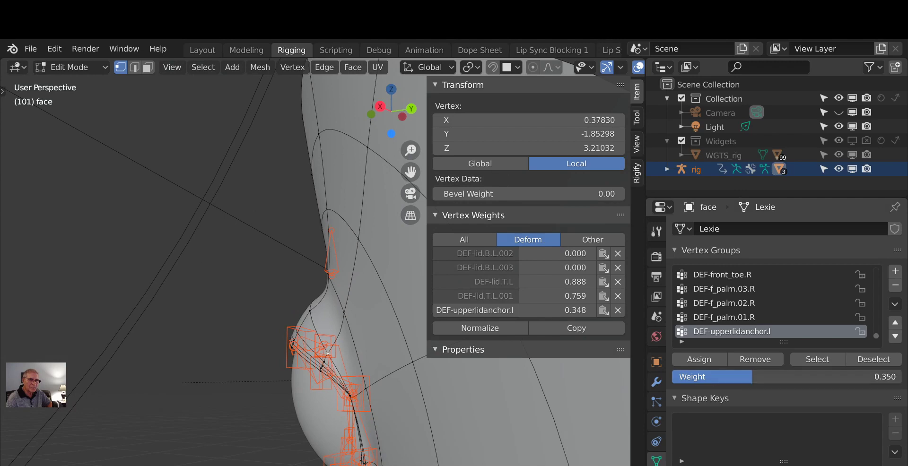
pyautogui.moveTo(752, 377); pyautogui.dragTo(748, 377)
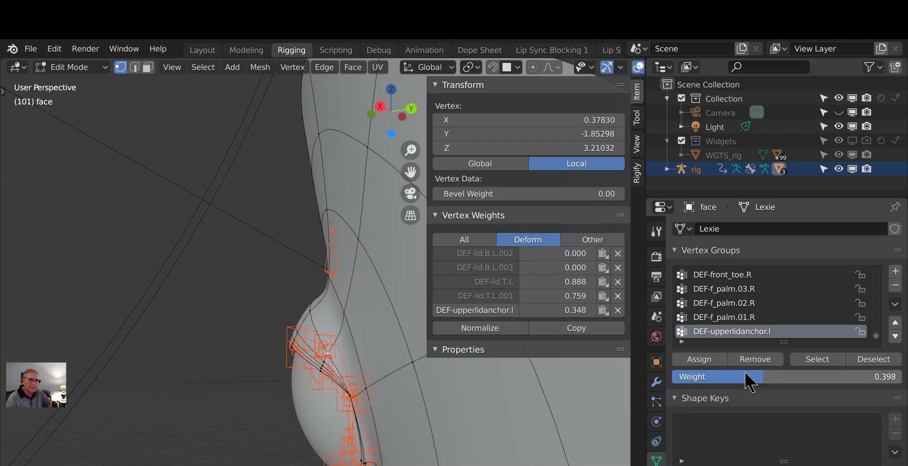
pyautogui.click(703, 362)
# Step: Return to Weight Paint mode and move the lid.T.L.002 control down about 0.011 in Z to test the upper lid deformation
pyautogui.moveTo(335, 399); pyautogui.dragTo(493, 431, button='middle')
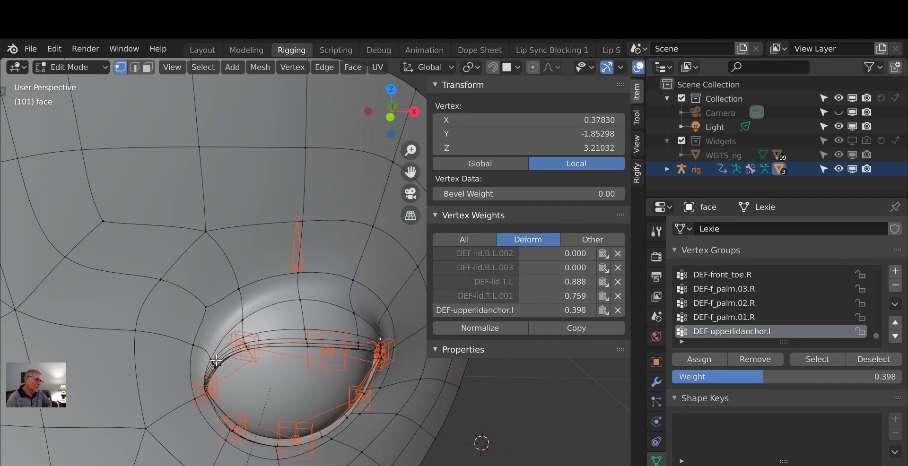
pyautogui.moveTo(205, 416)
pyautogui.mouseDown(button='middle')
pyautogui.moveTo(260, 405)
pyautogui.moveTo(202, 402)
pyautogui.mouseUp(button='middle')
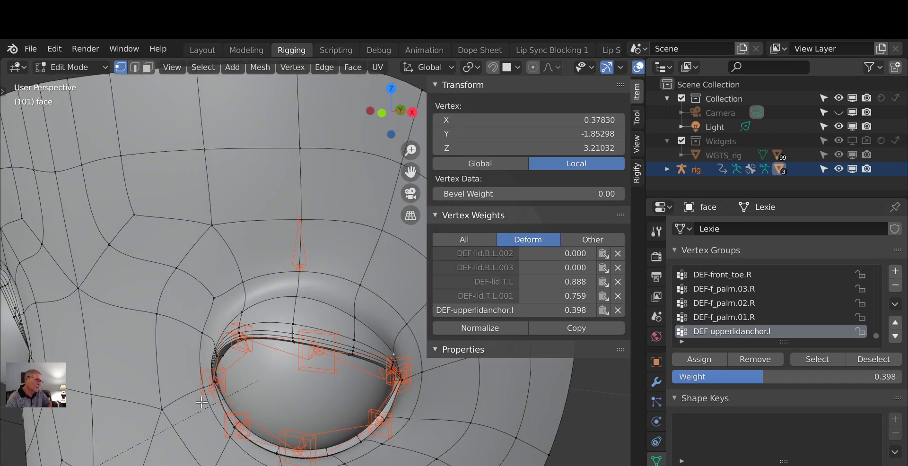
pyautogui.click(314, 371)
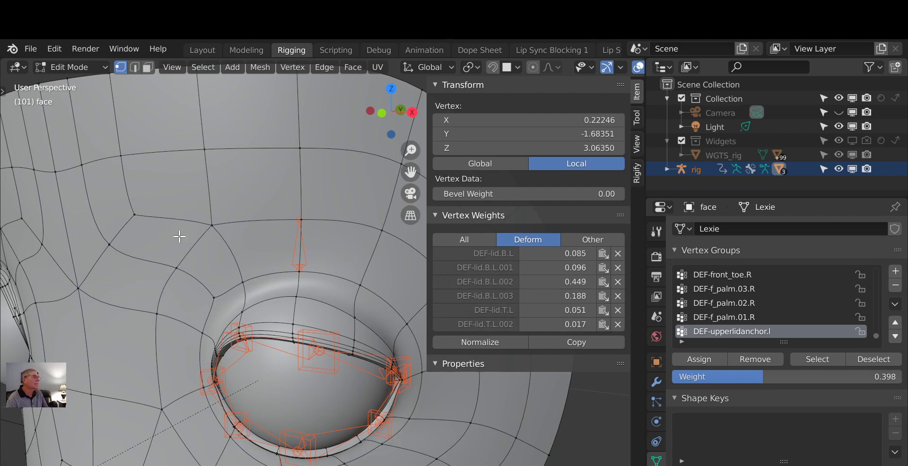
pyautogui.press('Tab')
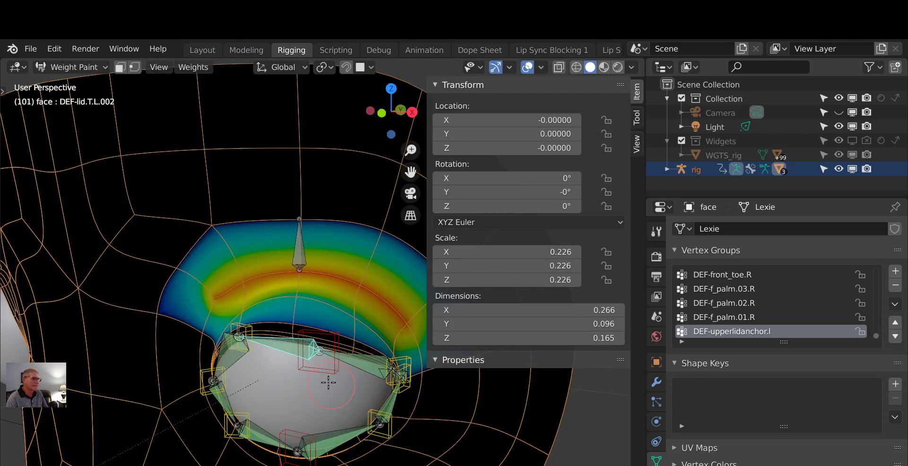
pyautogui.keyDown('ctrl'); pyautogui.click(318, 372); pyautogui.keyUp('ctrl')
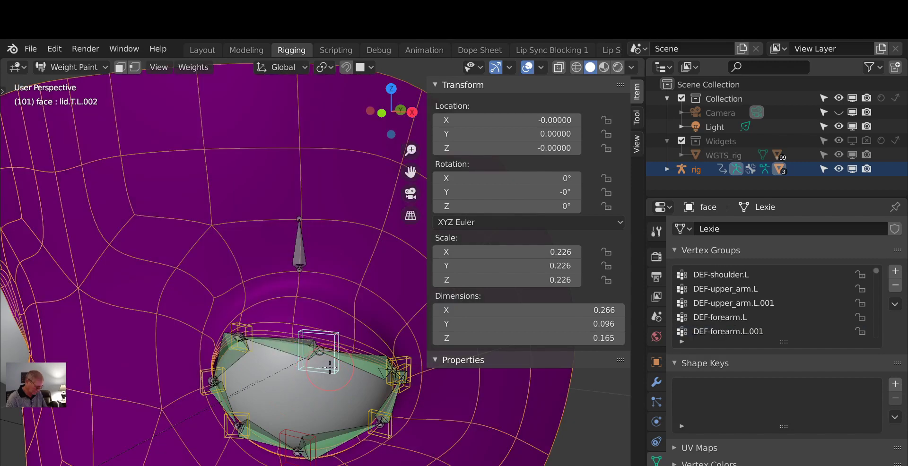
pyautogui.press('g')
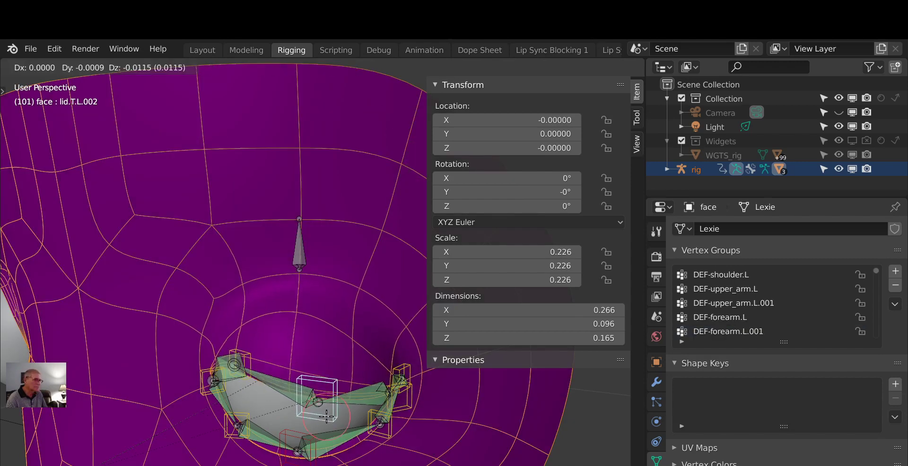
pyautogui.click(327, 416)
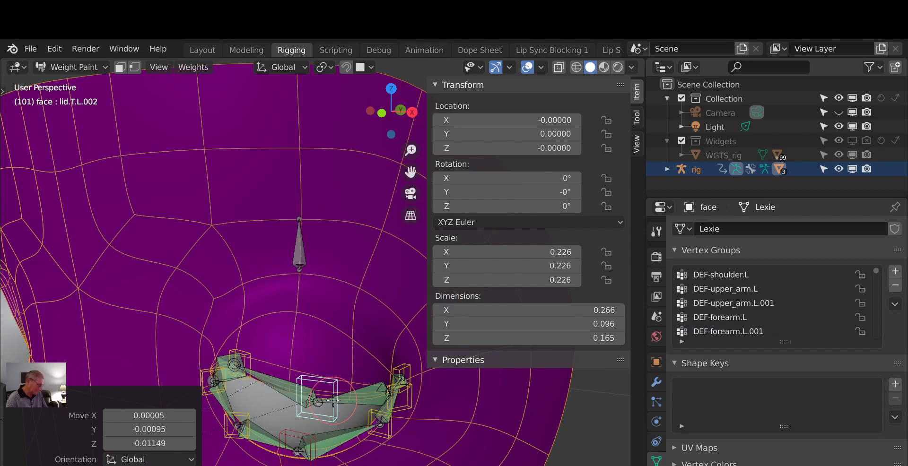
pyautogui.moveTo(262, 439); pyautogui.dragTo(291, 418, button='middle')
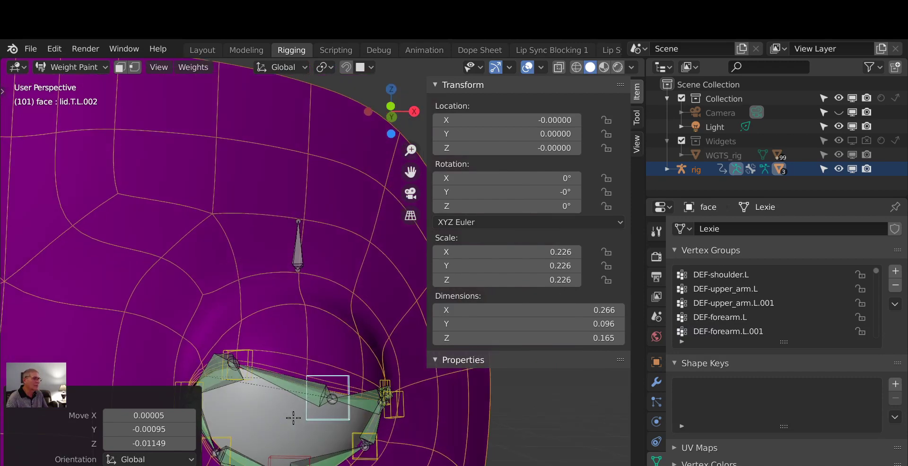
# Step: Switch the face back to Edit Mode and examine the vertices around the lowered upper lid
pyautogui.press('Tab')
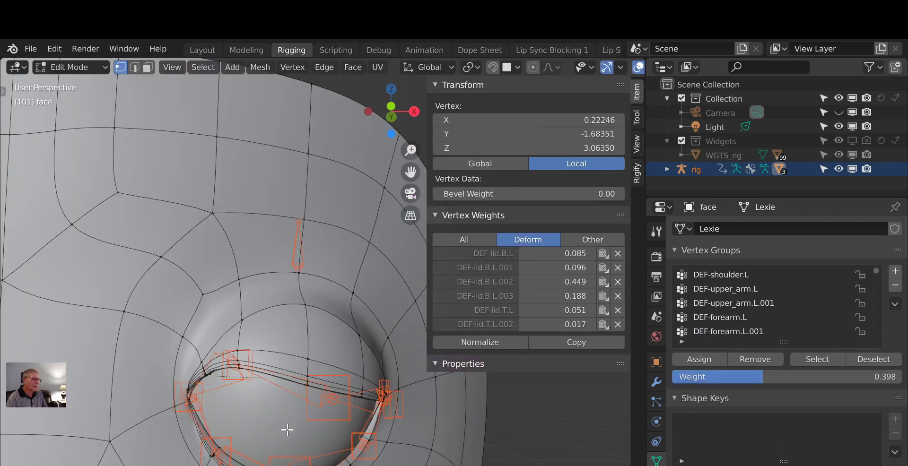
pyautogui.scroll(1, 290, 428)
pyautogui.scroll(-2, 291, 427)
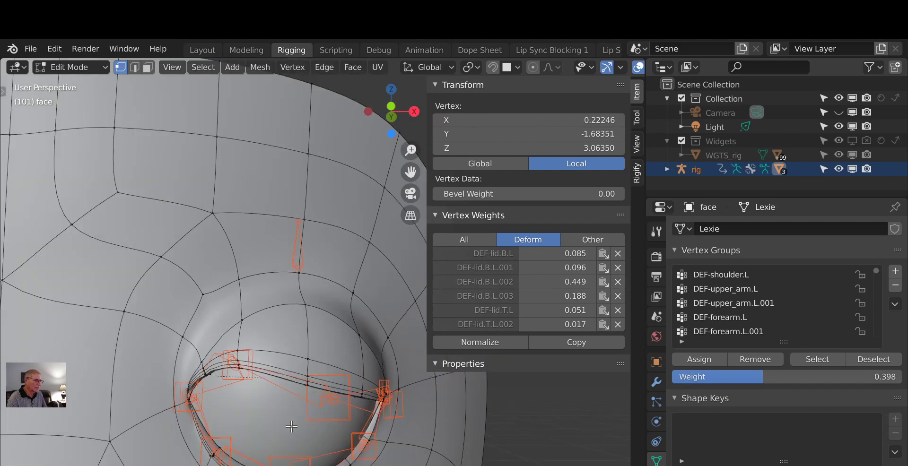
pyautogui.moveTo(289, 422); pyautogui.dragTo(290, 378, button='middle')
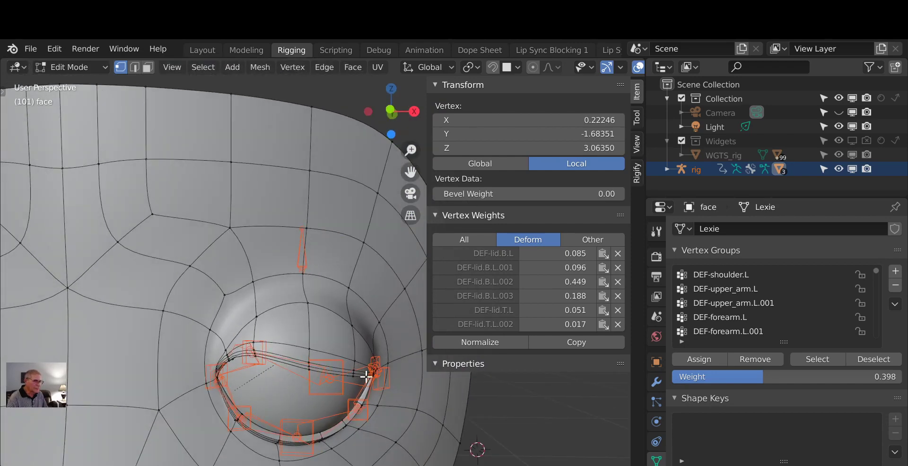
pyautogui.scroll(2, 253, 406)
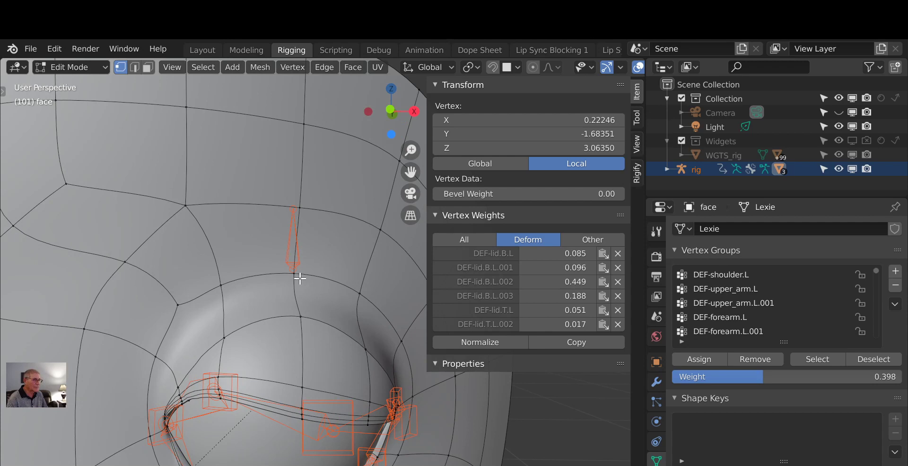
# Step: Select the middle vertex just above the upper lid edge and make DEF-upperlidanchor.l the active vertex group
pyautogui.click(304, 386)
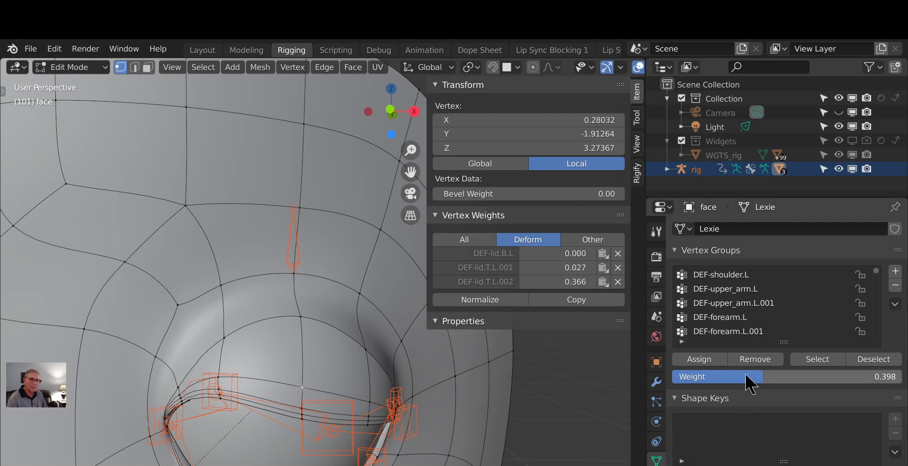
pyautogui.scroll(-4, 752, 334)
pyautogui.scroll(-8, 821, 304)
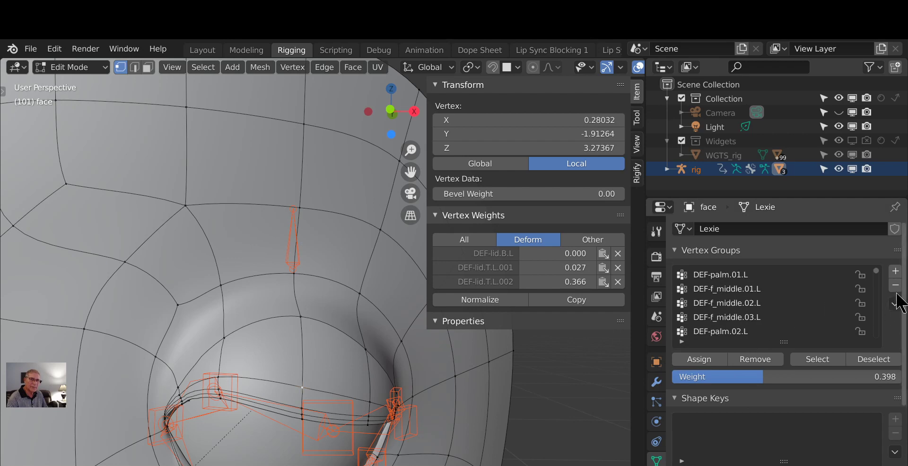
pyautogui.scroll(-4, 866, 314)
pyautogui.scroll(-10, 783, 265)
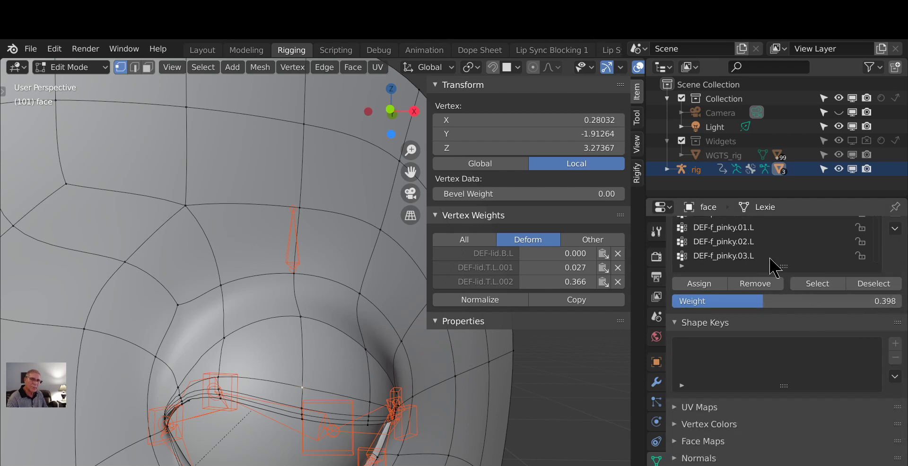
pyautogui.scroll(-15, 756, 268)
pyautogui.scroll(-12, 748, 264)
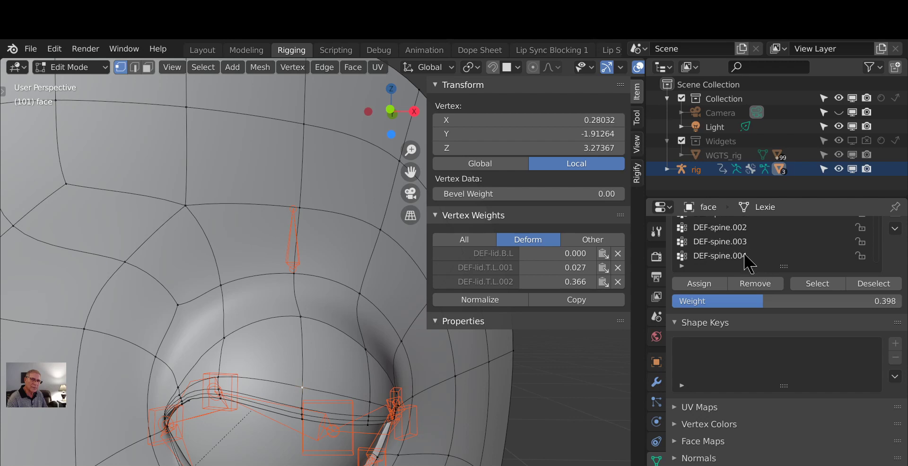
pyautogui.scroll(-10, 749, 263)
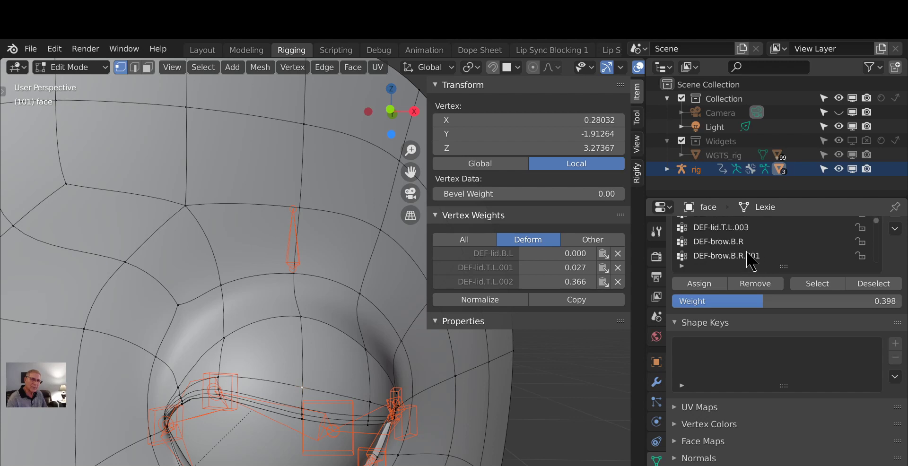
pyautogui.scroll(-10, 747, 261)
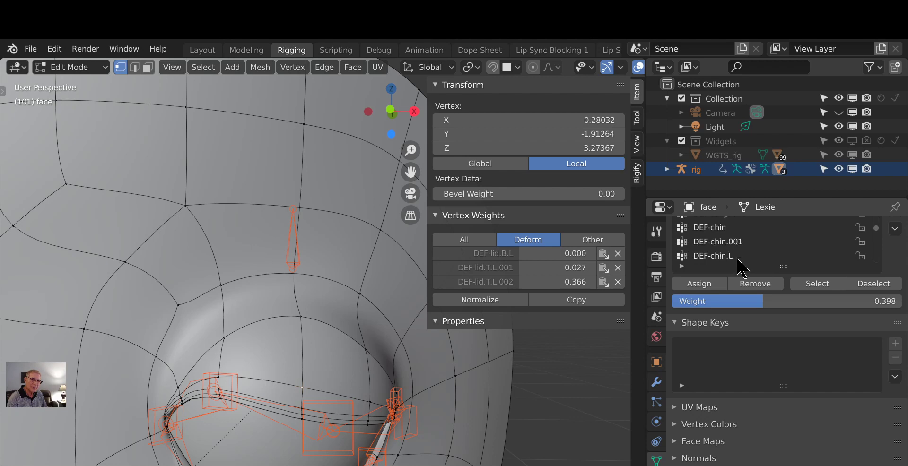
pyautogui.scroll(-10, 743, 261)
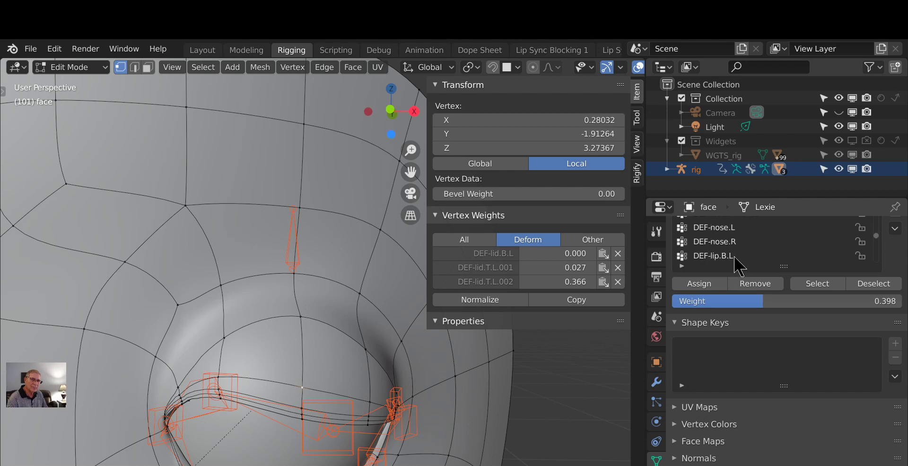
pyautogui.scroll(-10, 740, 259)
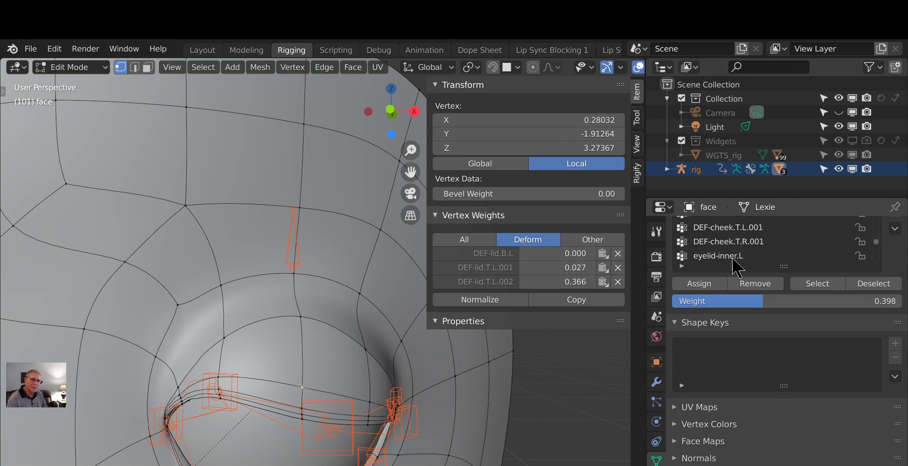
pyautogui.scroll(-10, 749, 256)
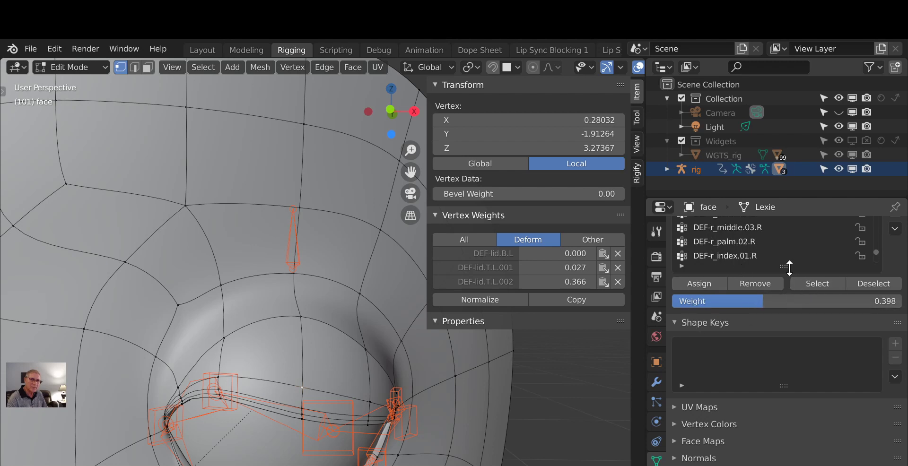
pyautogui.click(789, 244)
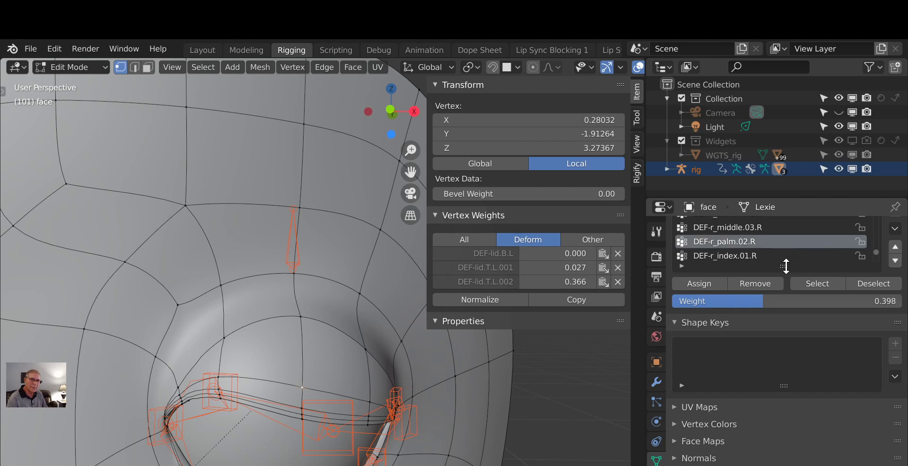
pyautogui.scroll(-6, 728, 255)
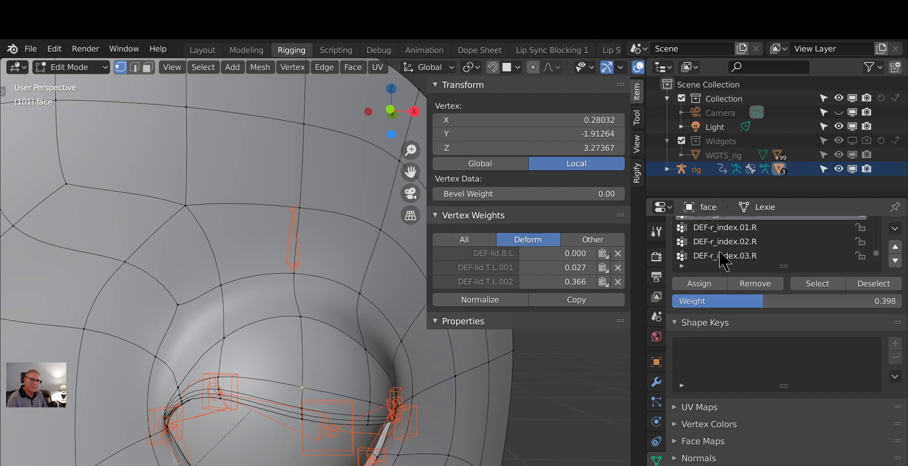
pyautogui.scroll(-4, 719, 256)
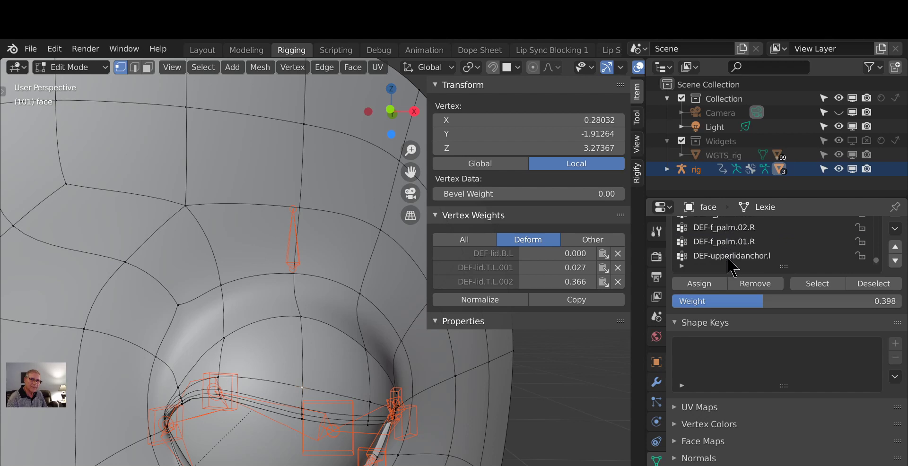
pyautogui.click(728, 257)
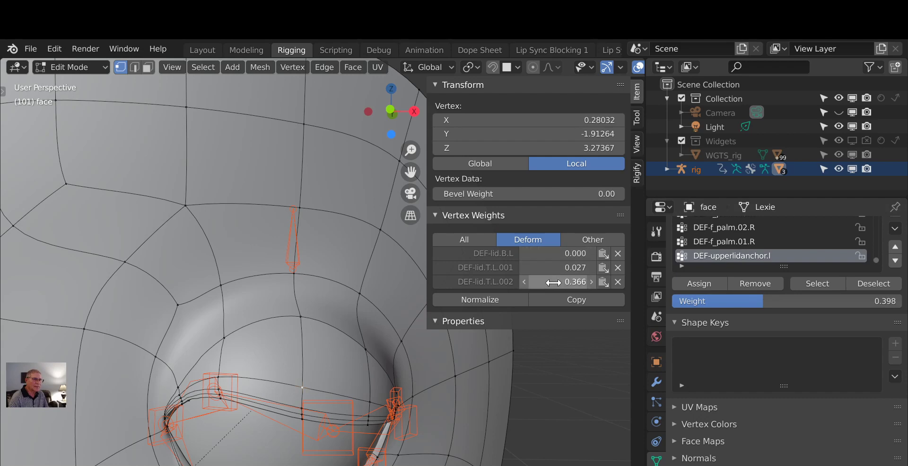
# Step: Raise the middle lid vertex's DEF-lid.T.L.002 weight to 0.626 and assign the vertex to DEF-upperlidanchor.l at 0.545
pyautogui.scroll(-2, 332, 403)
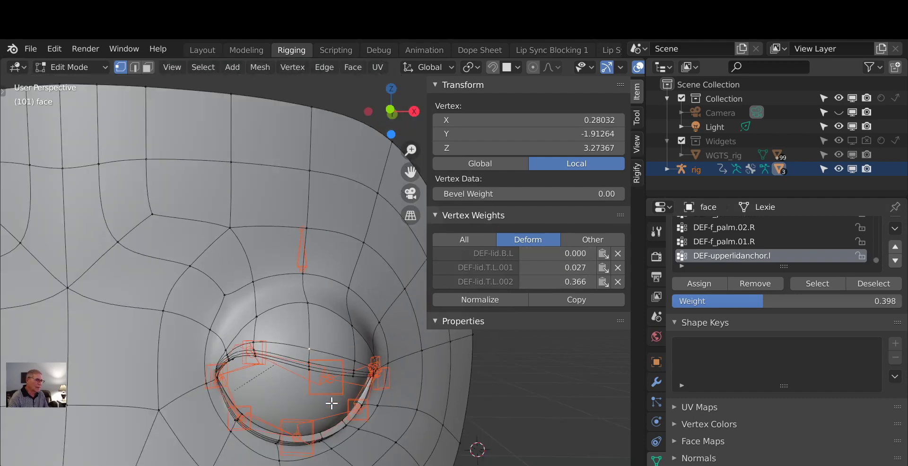
pyautogui.moveTo(321, 398); pyautogui.dragTo(295, 387, button='middle')
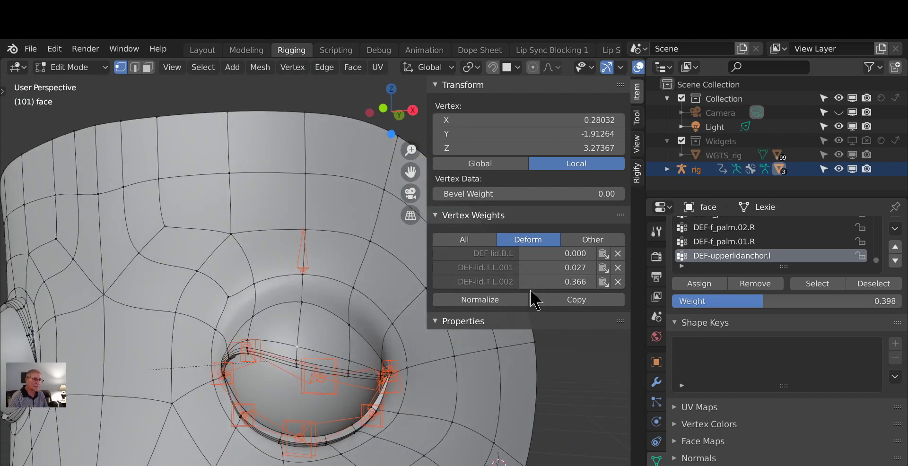
pyautogui.moveTo(530, 283); pyautogui.dragTo(543, 283)
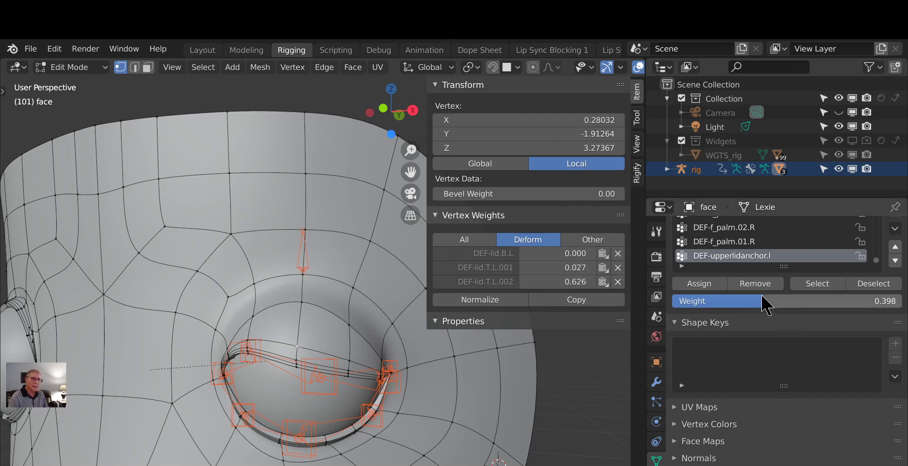
pyautogui.moveTo(764, 303); pyautogui.dragTo(795, 303)
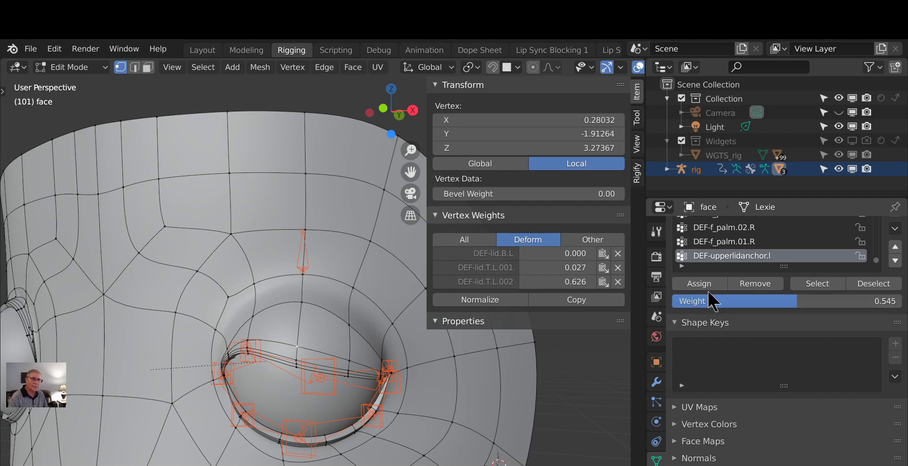
pyautogui.click(694, 285)
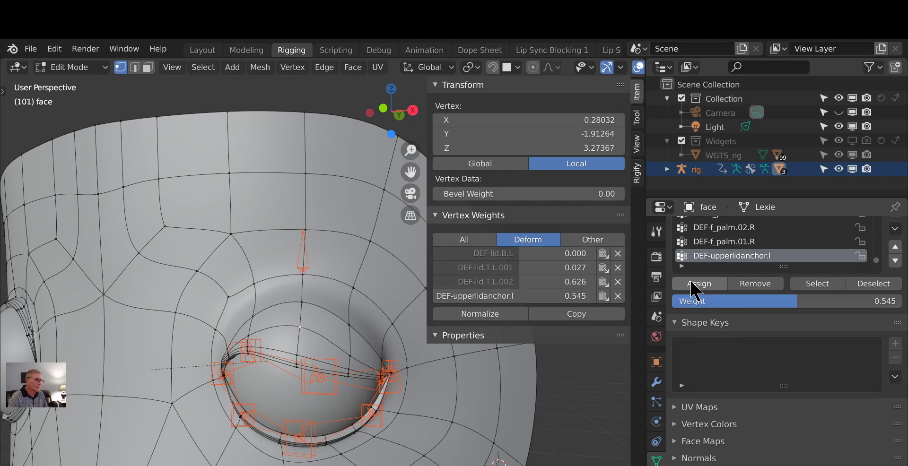
# Step: Assign the neighbouring vertex toward the eye's outer corner to DEF-upperlidanchor.l at 0.459
pyautogui.click(350, 354)
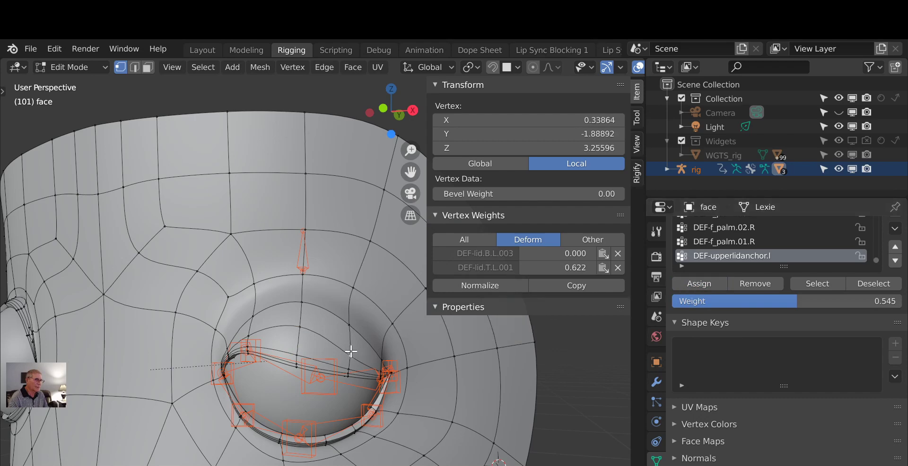
pyautogui.moveTo(792, 304); pyautogui.dragTo(777, 305)
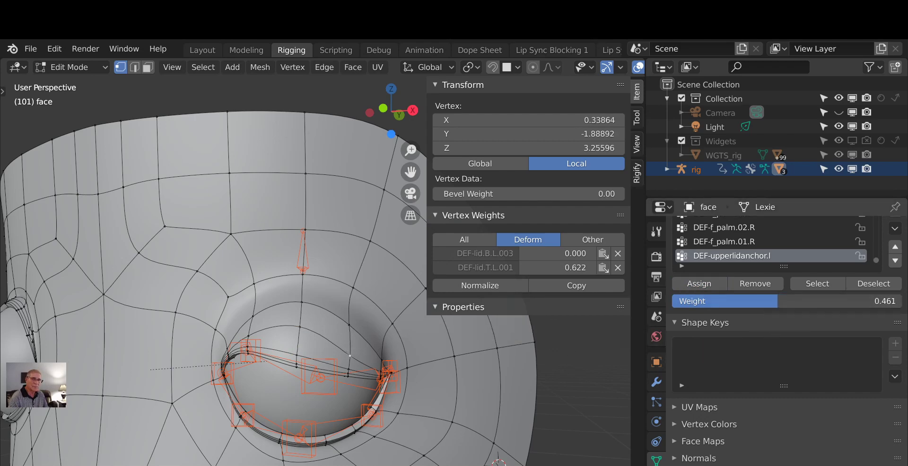
pyautogui.click(709, 286)
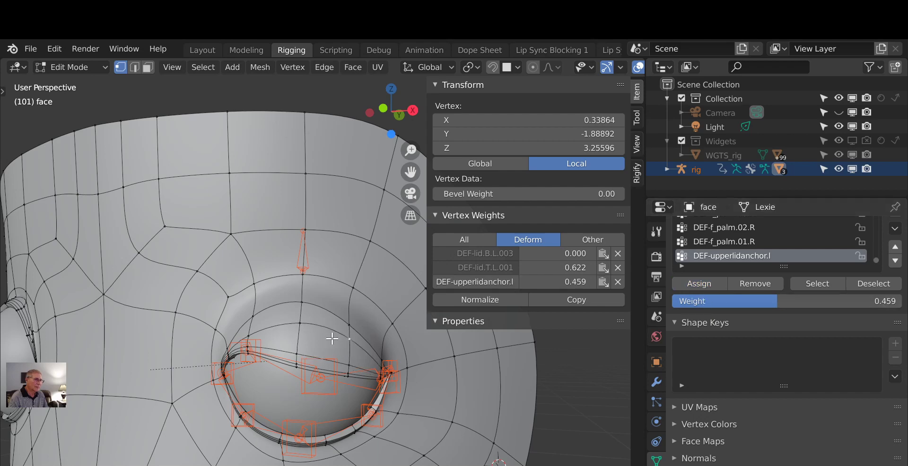
# Step: Remove DEF-lid.B.L from the next middle vertex down on the upper lid and assign it to DEF-upperlidanchor.l at 0.434
pyautogui.moveTo(364, 384)
pyautogui.mouseDown(button='middle')
pyautogui.moveTo(251, 375)
pyautogui.moveTo(353, 393)
pyautogui.mouseUp(button='middle')
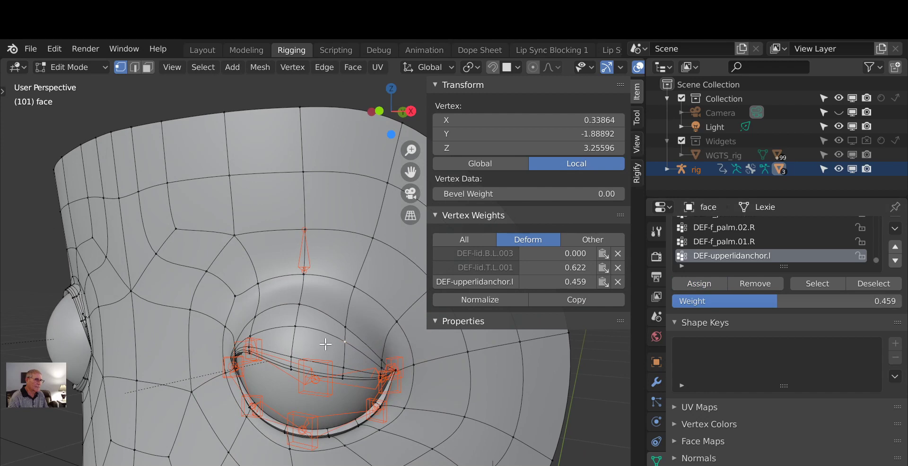
pyautogui.moveTo(284, 375); pyautogui.dragTo(302, 396, button='middle')
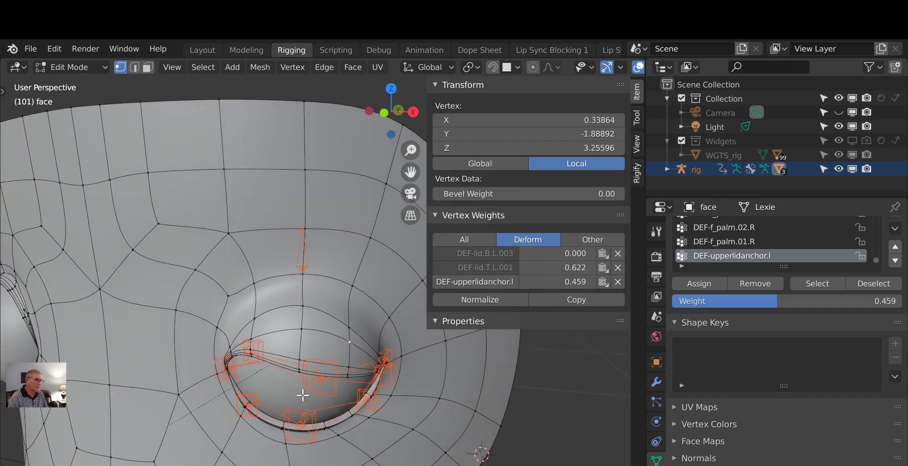
pyautogui.click(292, 360)
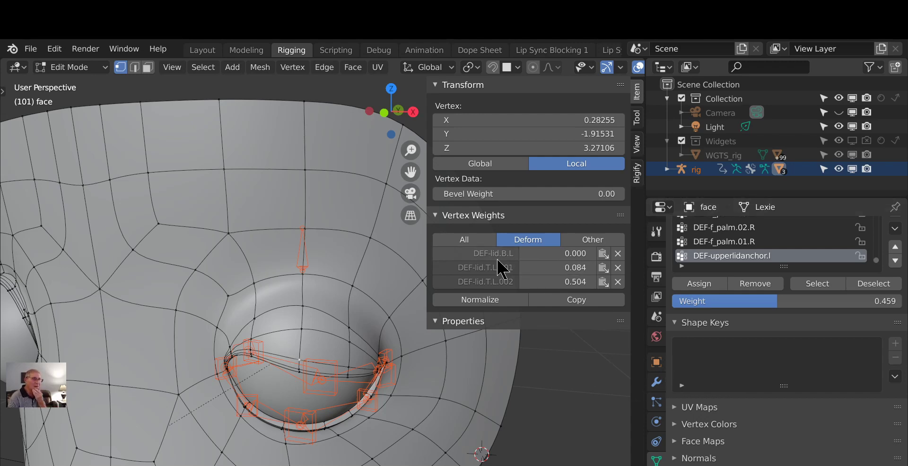
pyautogui.click(617, 256)
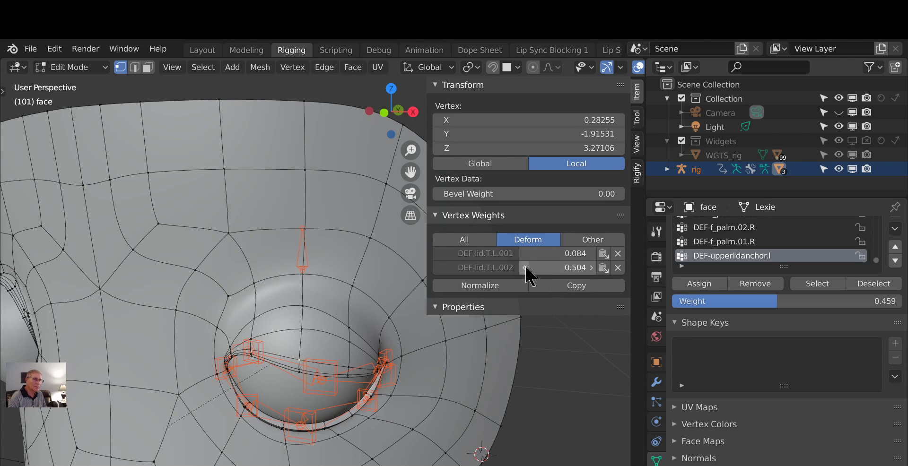
pyautogui.click(690, 290)
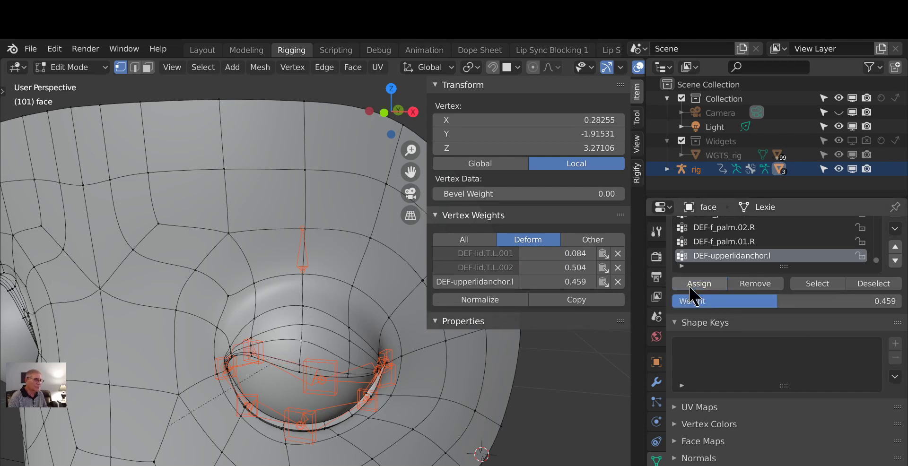
pyautogui.moveTo(776, 303)
pyautogui.mouseDown()
pyautogui.moveTo(740, 303)
pyautogui.moveTo(771, 303)
pyautogui.mouseUp()
pyautogui.click(699, 289)
pyautogui.click(756, 303)
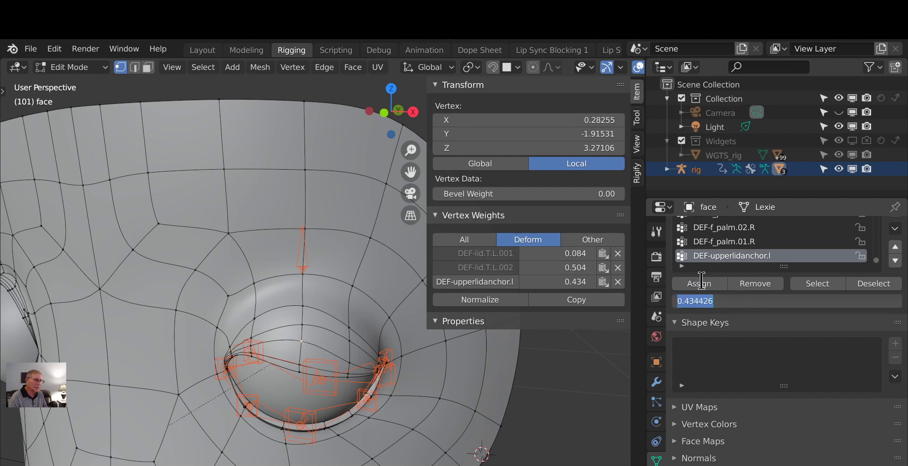
pyautogui.press('Return')
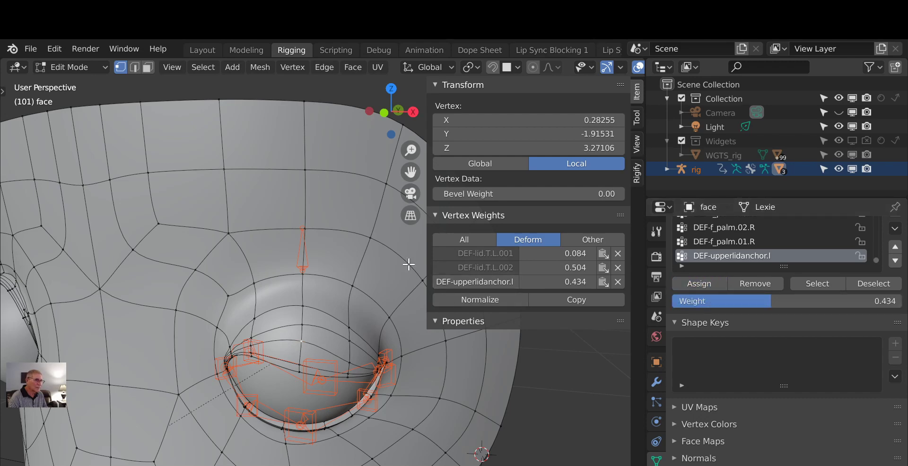
# Step: Assign the following middle vertex, closer to the upper lid edge, to DEF-upperlidanchor.l at 0.305
pyautogui.moveTo(345, 404); pyautogui.dragTo(348, 424, button='middle')
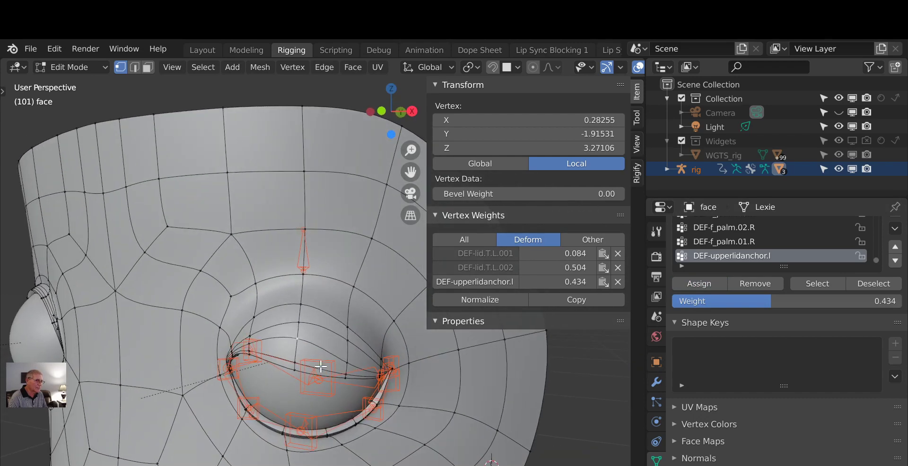
pyautogui.click(294, 363)
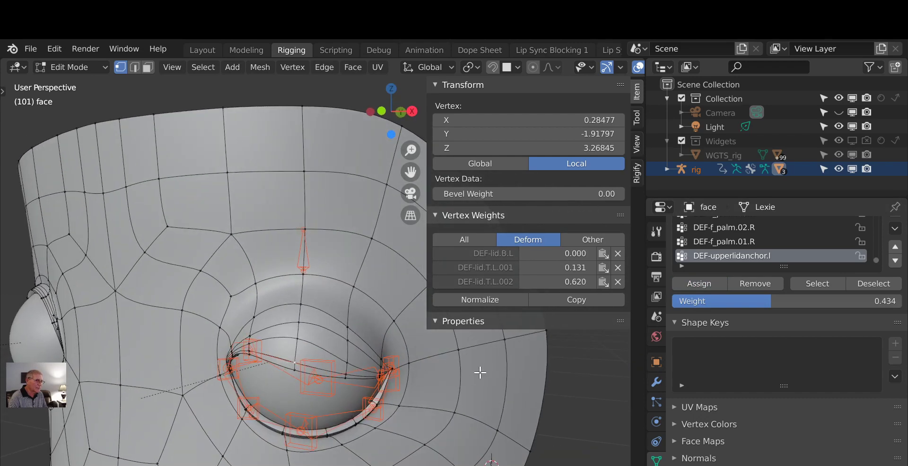
pyautogui.moveTo(771, 302); pyautogui.dragTo(740, 303)
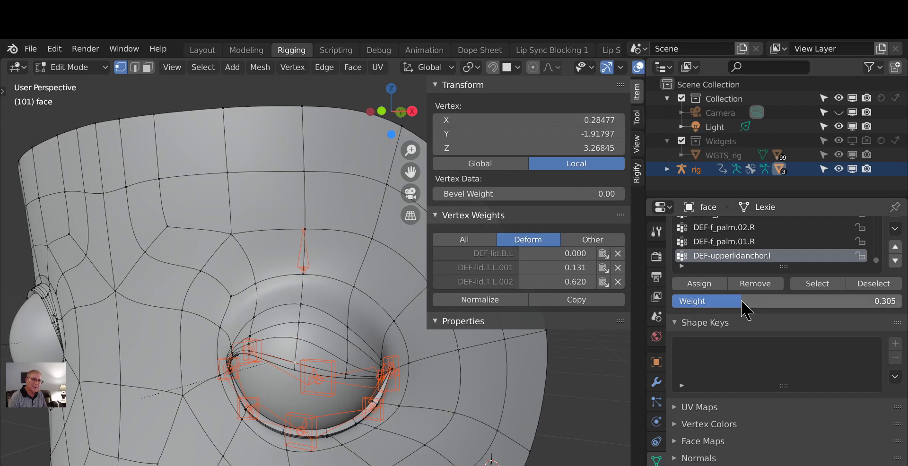
pyautogui.click(699, 286)
# Step: Remove DEF-lid.B.L.003 from the upper-lid vertex on the outer side of the middle column and assign it to DEF-upperlidanchor.l at 0.469
pyautogui.moveTo(306, 416); pyautogui.dragTo(321, 398, button='middle')
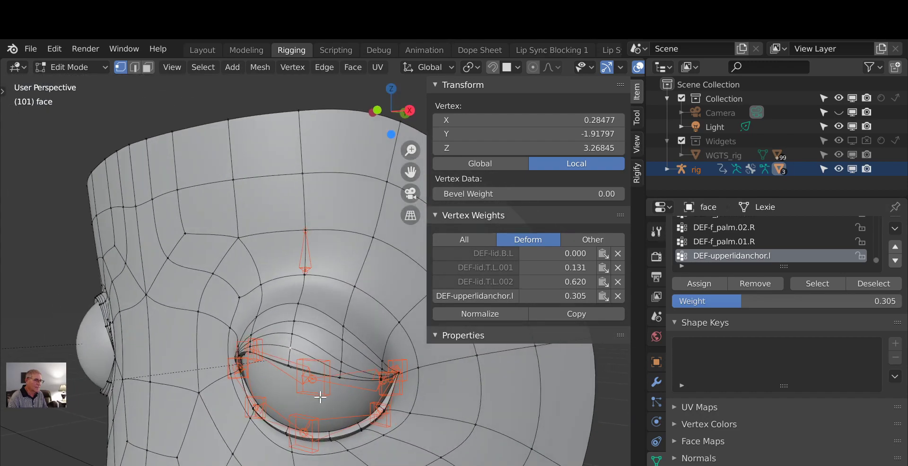
pyautogui.click(342, 360)
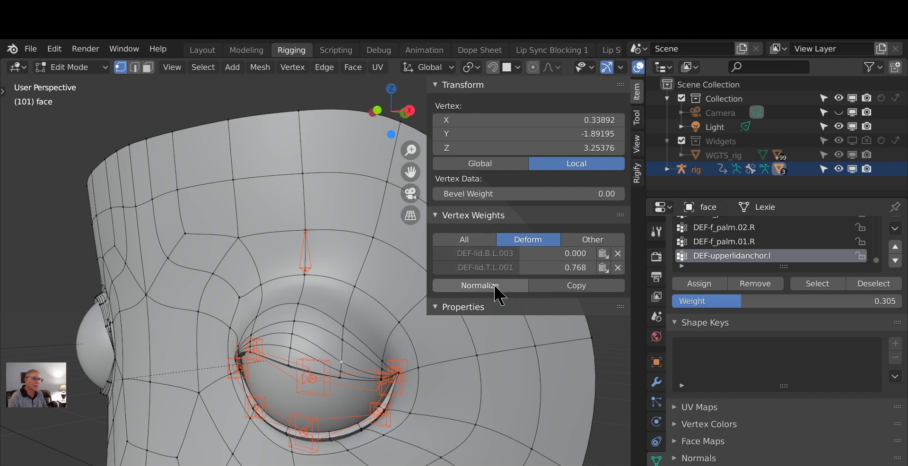
pyautogui.click(618, 255)
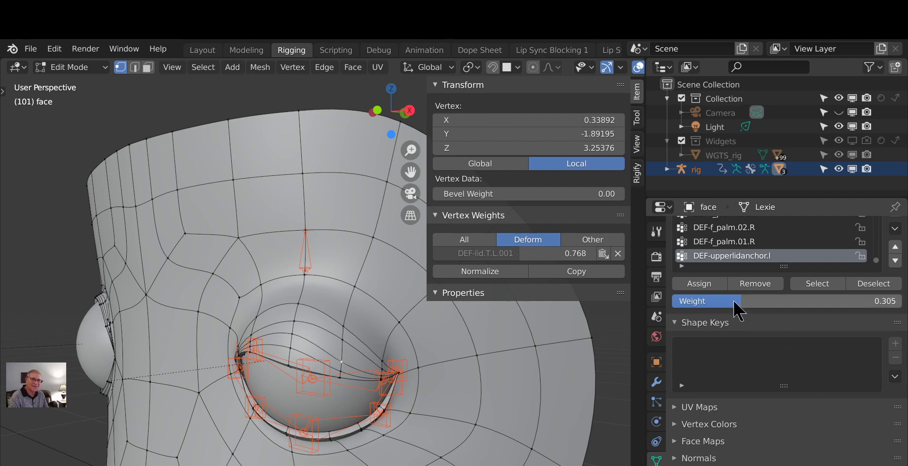
pyautogui.moveTo(740, 312); pyautogui.dragTo(790, 302)
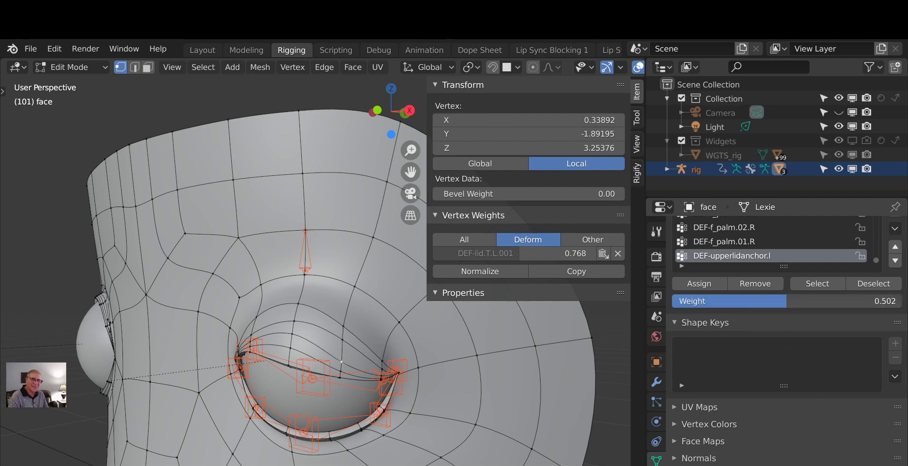
pyautogui.click(700, 284)
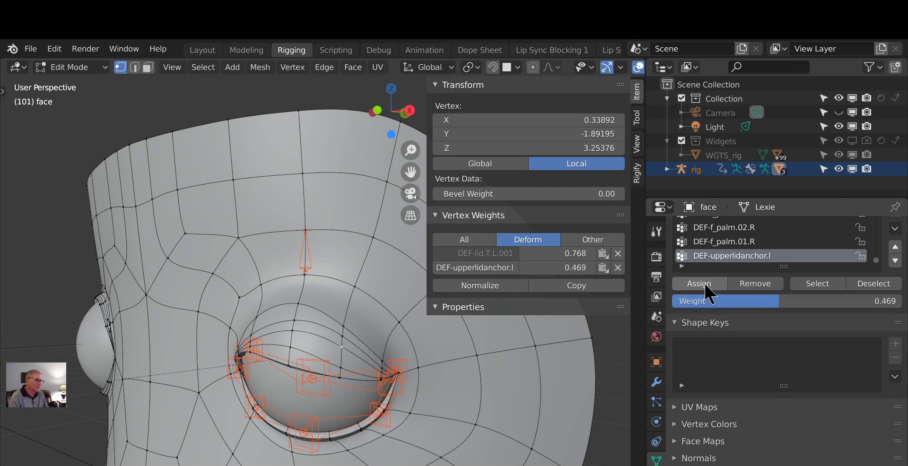
# Step: Reassign the same outer upper-lid vertex to DEF-upperlidanchor.l with a lower weight of 0.445
pyautogui.moveTo(328, 441)
pyautogui.mouseDown(button='middle')
pyautogui.moveTo(425, 406)
pyautogui.moveTo(354, 419)
pyautogui.moveTo(274, 413)
pyautogui.moveTo(321, 436)
pyautogui.mouseUp(button='middle')
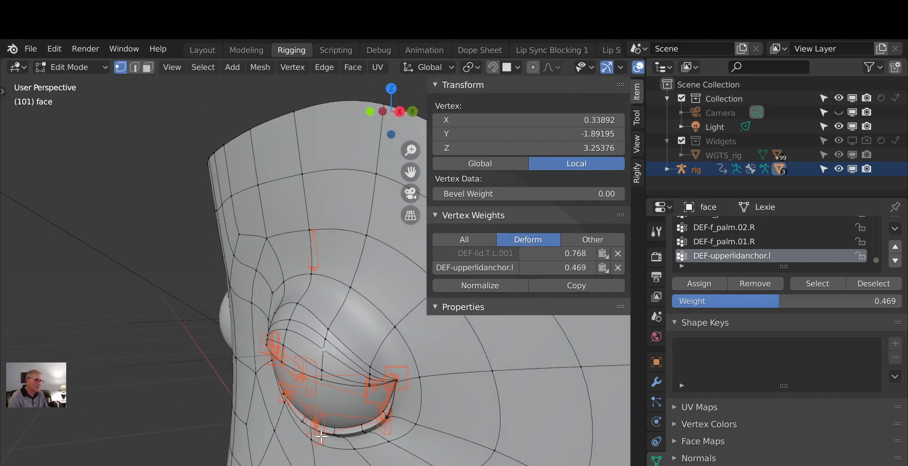
pyautogui.moveTo(785, 308); pyautogui.dragTo(779, 301)
pyautogui.click(676, 286)
pyautogui.moveTo(289, 435); pyautogui.dragTo(359, 327, button='middle')
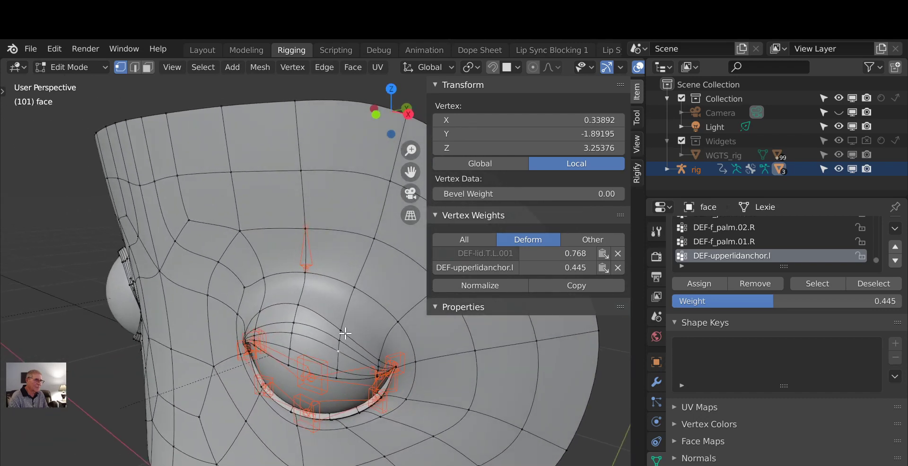
# Step: Remove DEF-brow.B.L from the upper-lid vertex higher in the same outer column and raise its DEF-upperlidanchor.l weight to 0.458
pyautogui.click(346, 333)
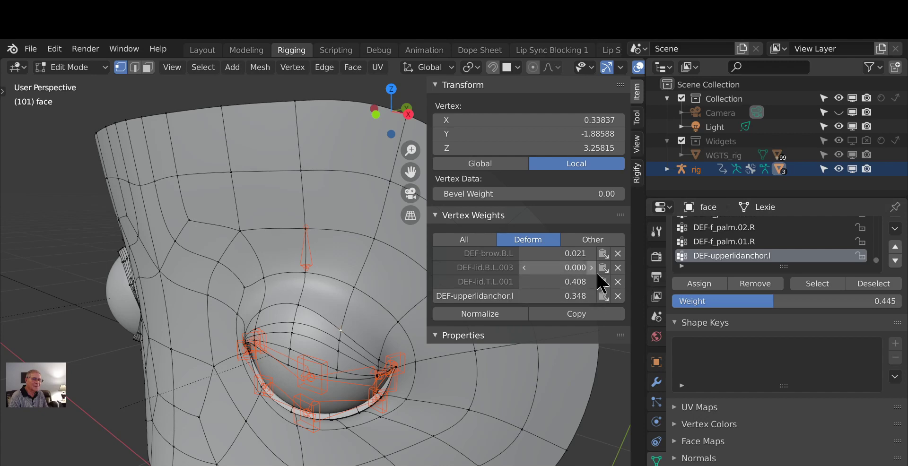
pyautogui.click(619, 254)
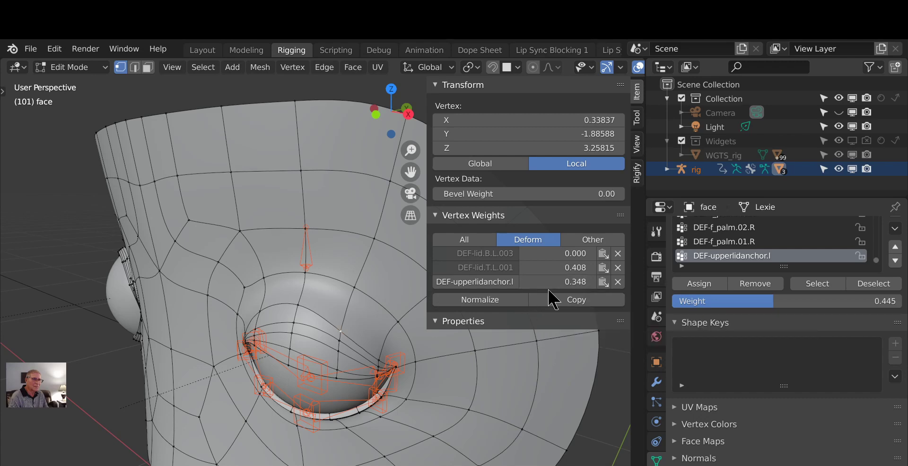
pyautogui.click(591, 281)
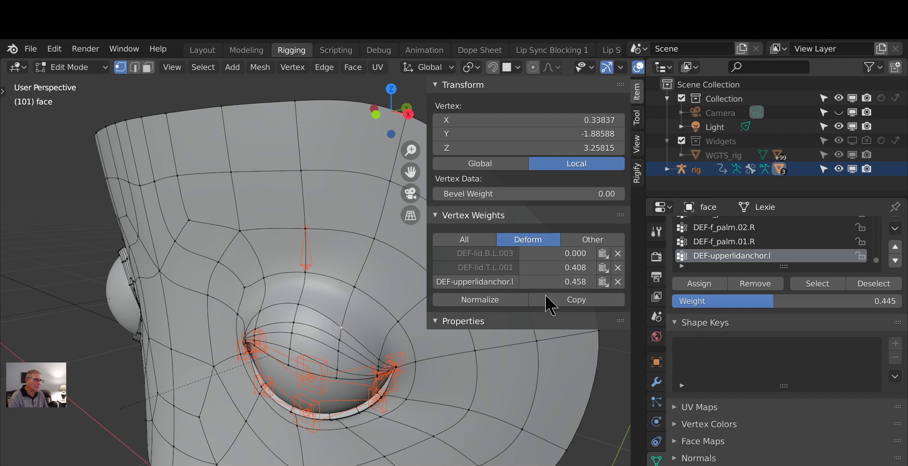
pyautogui.moveTo(292, 397); pyautogui.dragTo(289, 388, button='middle')
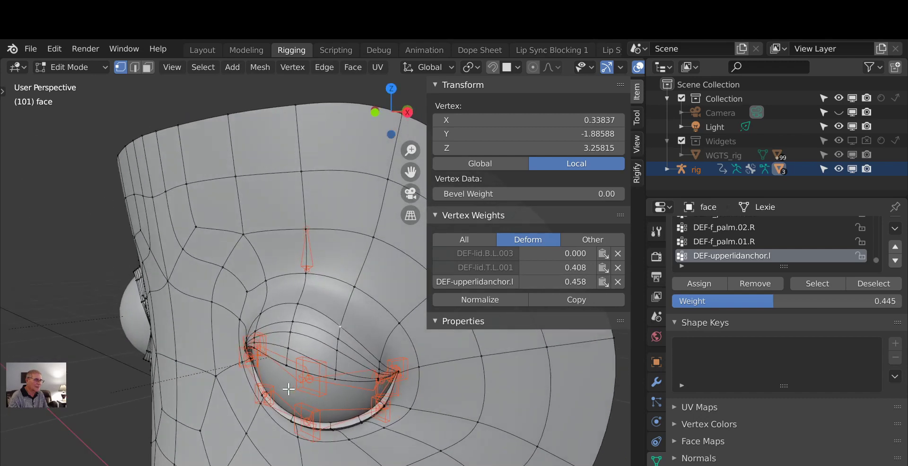
# Step: Assign the next vertex down that outer column, just above the lid edge, to DEF-upperlidanchor.l at 0.445
pyautogui.click(340, 344)
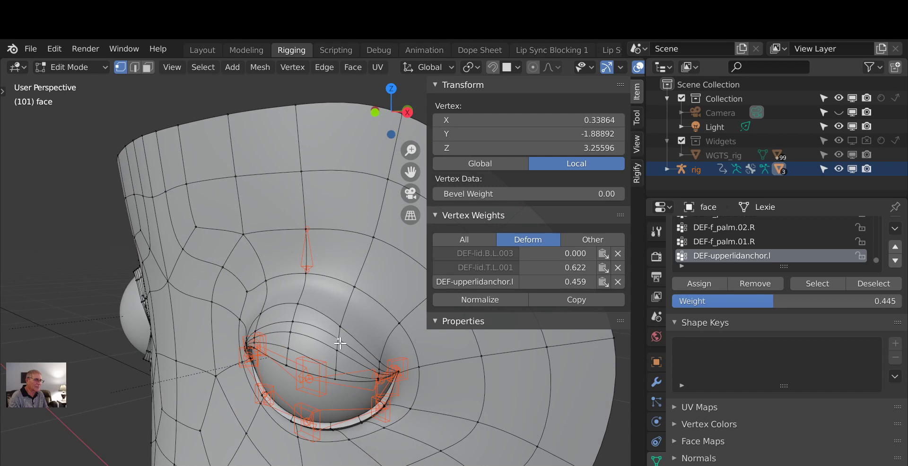
pyautogui.click(330, 366)
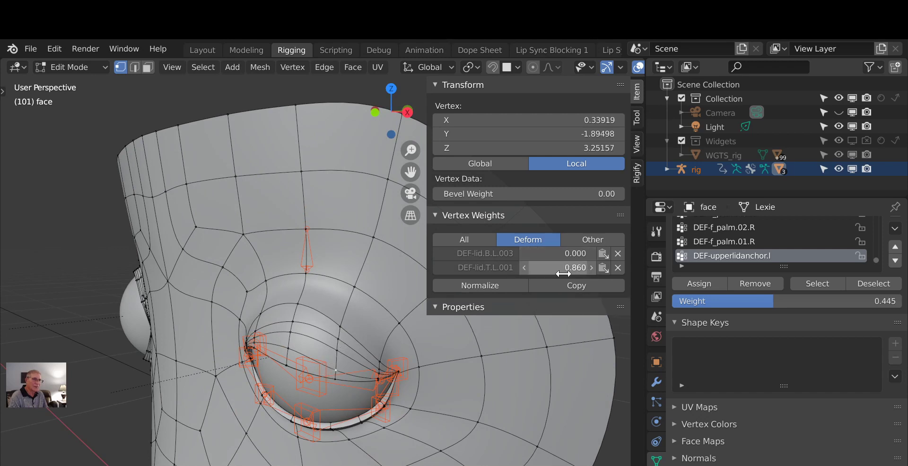
pyautogui.click(697, 285)
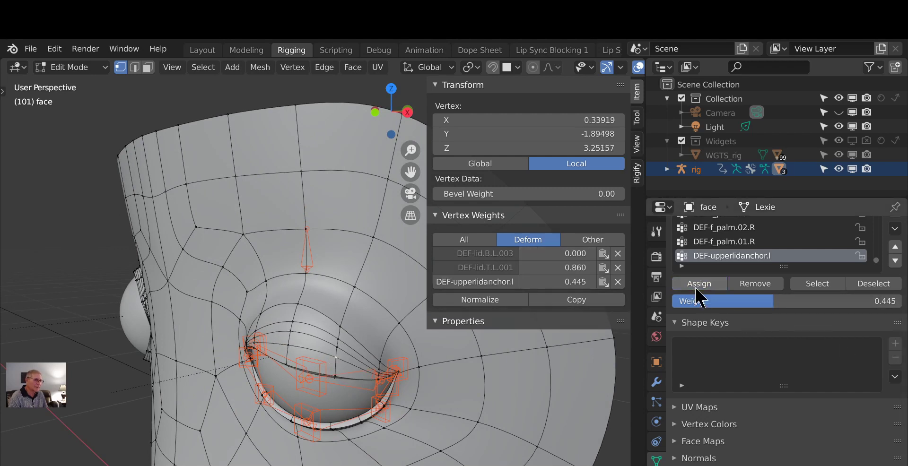
pyautogui.moveTo(351, 429); pyautogui.dragTo(299, 397, button='middle')
# Step: Check the outer vertex near the upper lid edge, and remove DEF-lid.B.L from the middle vertex near that edge
pyautogui.click(308, 368)
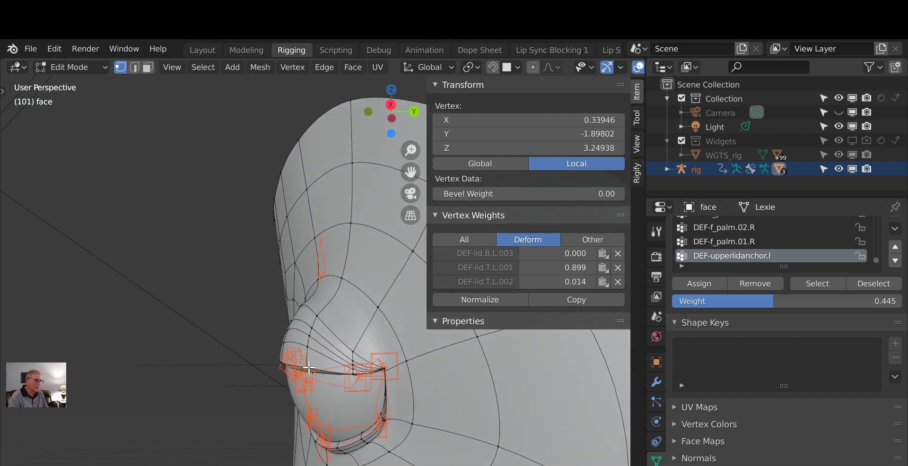
pyautogui.moveTo(306, 418); pyautogui.dragTo(449, 417, button='middle')
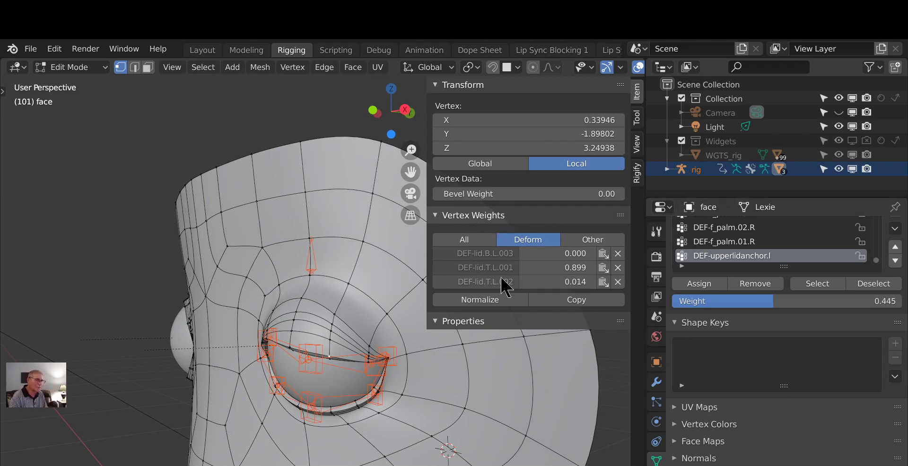
pyautogui.moveTo(313, 426); pyautogui.dragTo(314, 382, button='middle')
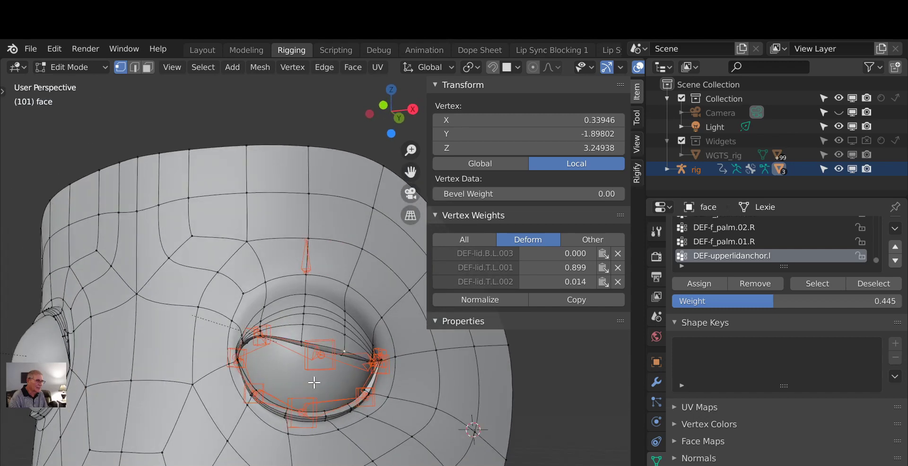
pyautogui.click(302, 342)
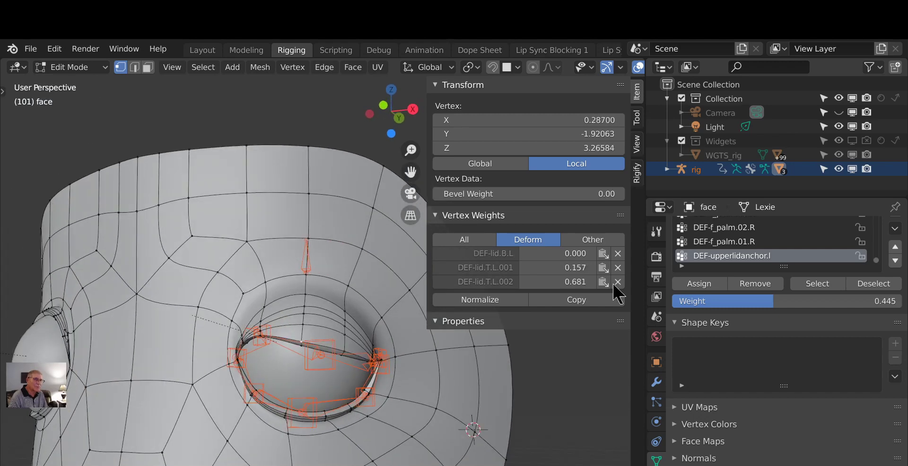
pyautogui.click(618, 253)
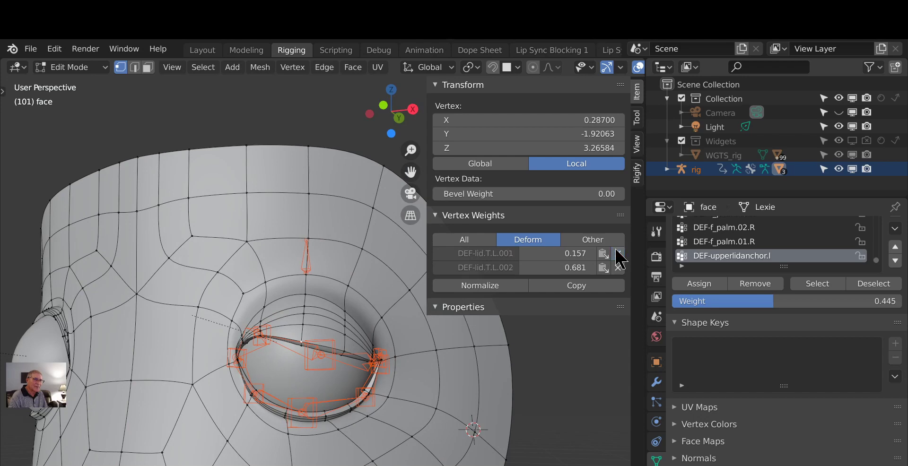
# Step: Remove DEF-brow.B.L, DEF-lid.B.L.002 and DEF-lid.B.L.003 from the vertex above the outer corner, setting DEF-brow.T.L to 0.286 and DEF-upperlidanchor.l to 0.965
pyautogui.moveTo(277, 369); pyautogui.dragTo(283, 391, button='middle')
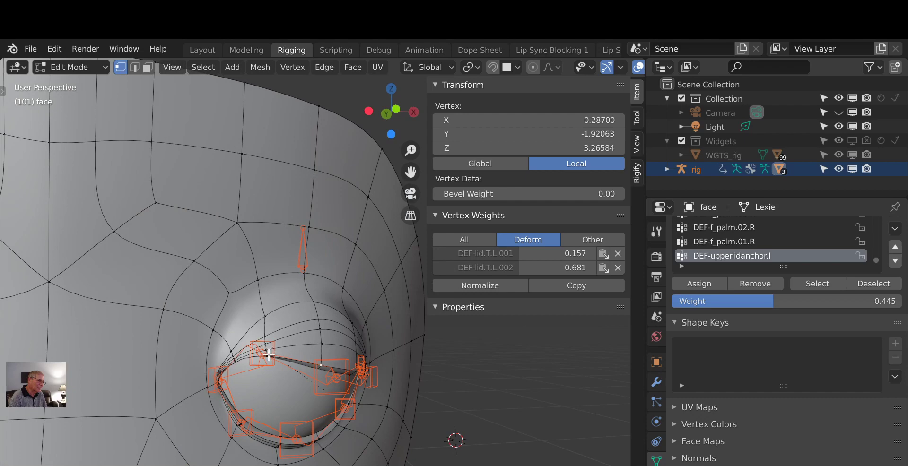
pyautogui.click(268, 355)
pyautogui.moveTo(366, 379); pyautogui.dragTo(355, 363, button='middle')
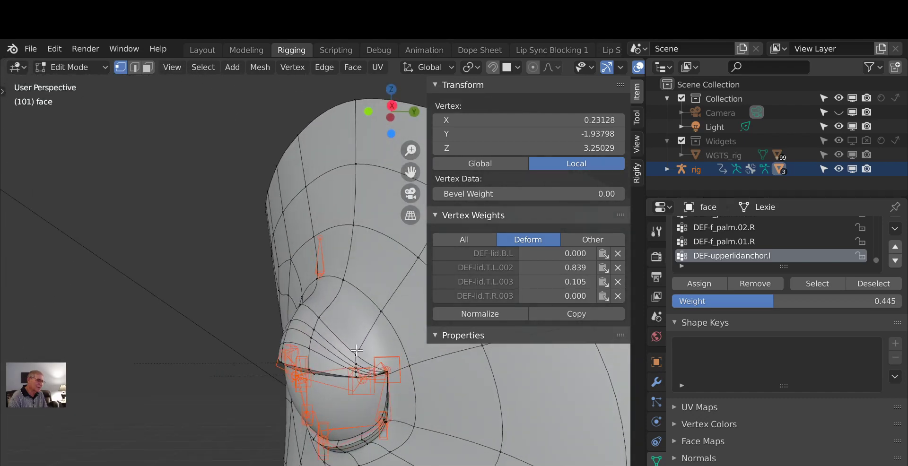
pyautogui.click(384, 311)
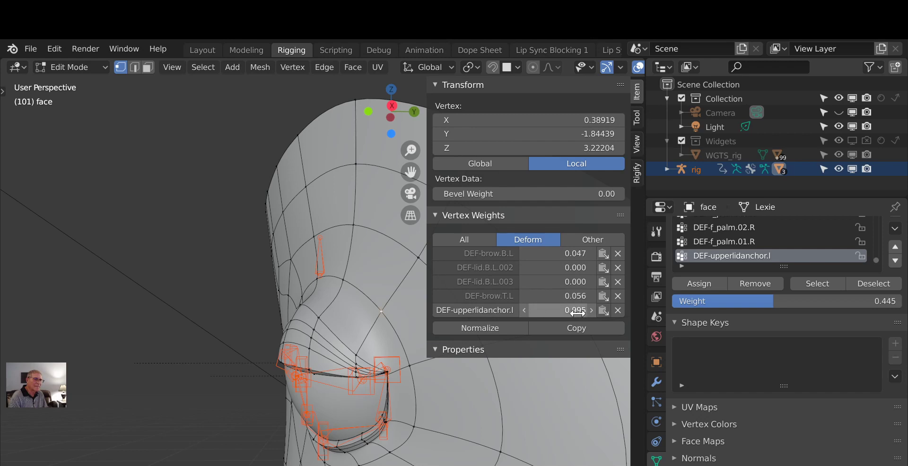
pyautogui.click(618, 254)
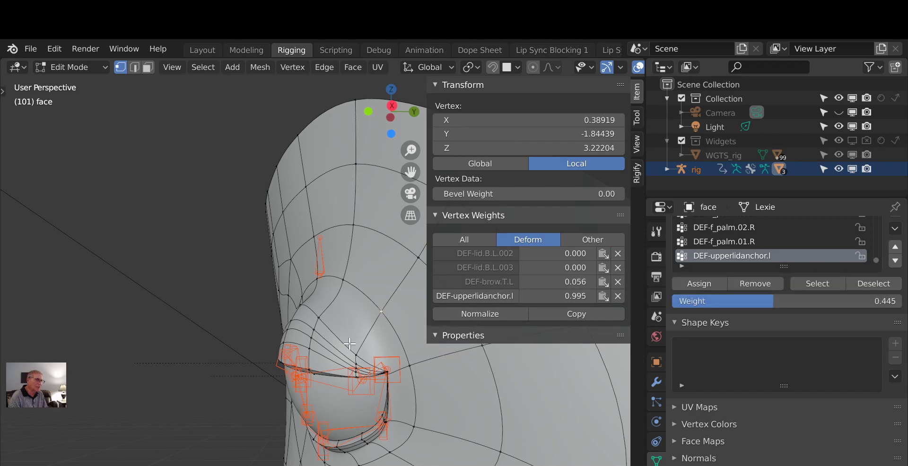
pyautogui.click(618, 255)
pyautogui.click(618, 254)
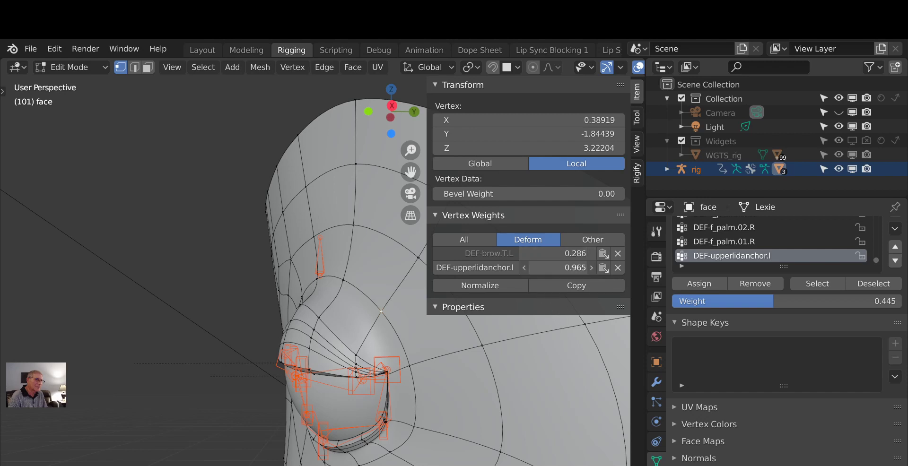
pyautogui.click(524, 268)
# Step: Remove DEF-lid.B.L.002 and DEF-lid.B.L.003 from the upper-lid vertex near the outer corner and set its DEF-upperlidanchor.l weight to 0.728
pyautogui.click(350, 350)
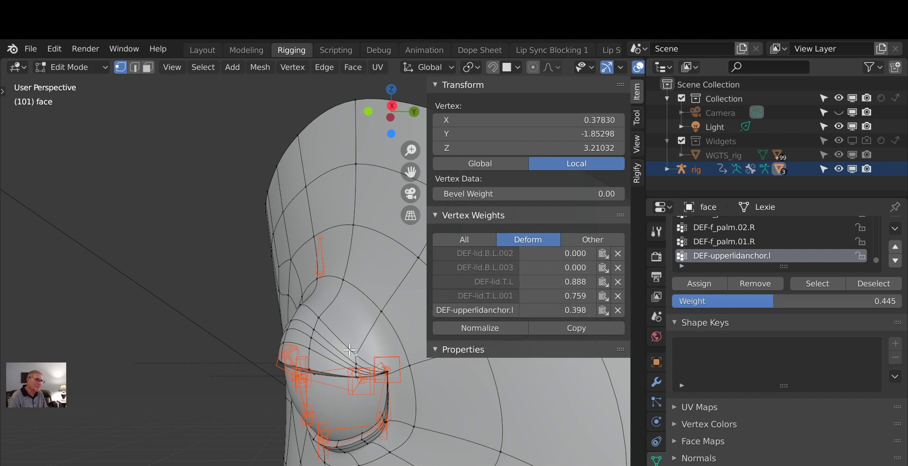
pyautogui.click(617, 254)
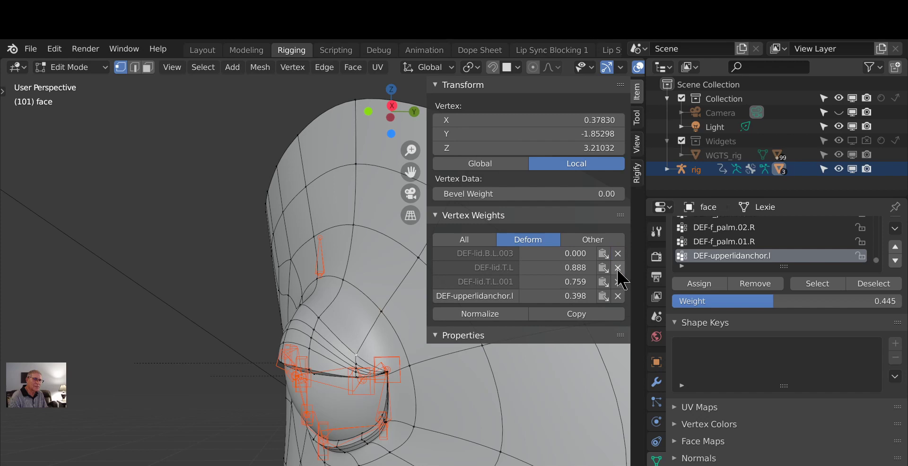
pyautogui.click(617, 254)
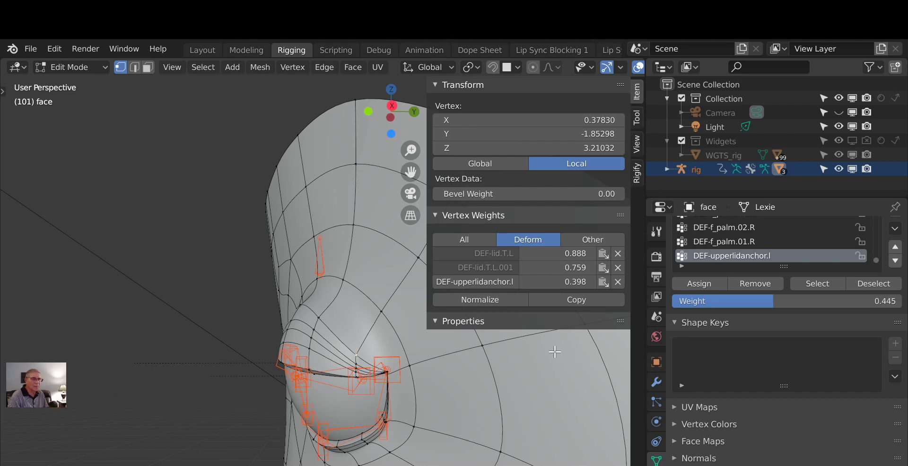
pyautogui.scroll(-1, 396, 379)
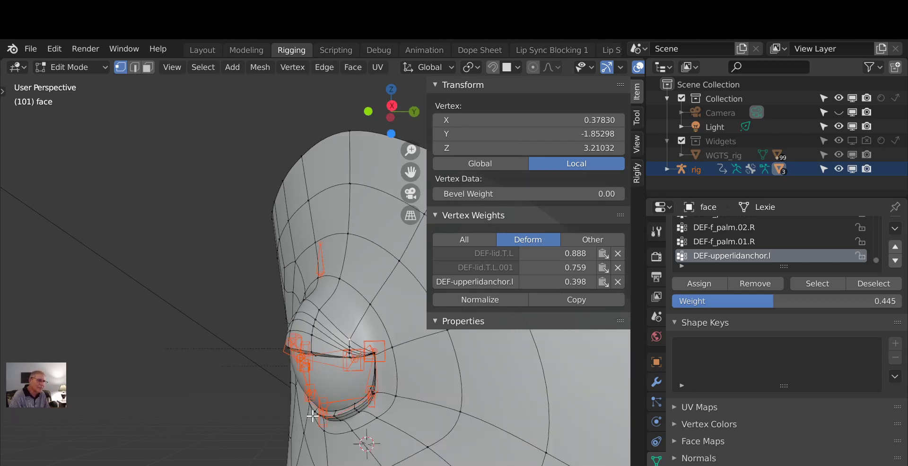
pyautogui.moveTo(312, 416); pyautogui.dragTo(358, 428, button='middle')
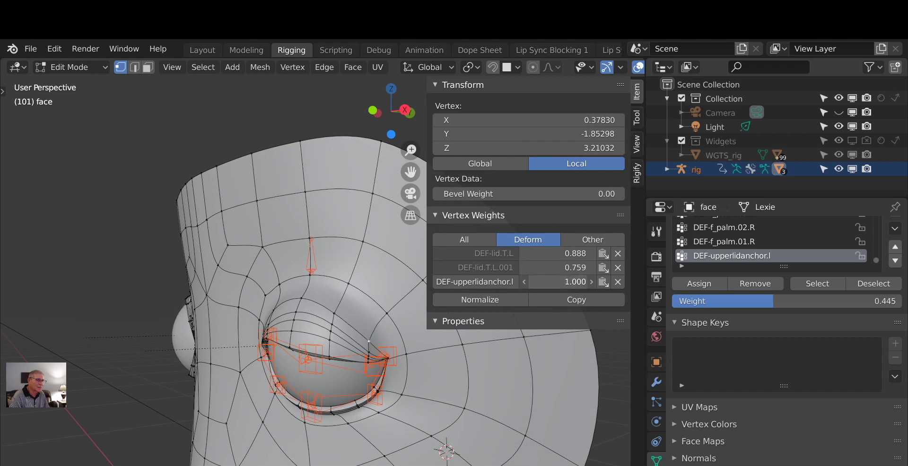
pyautogui.moveTo(375, 367); pyautogui.dragTo(436, 362, button='middle')
pyautogui.moveTo(459, 370); pyautogui.dragTo(460, 376, button='middle')
pyautogui.scroll(3, 280, 367)
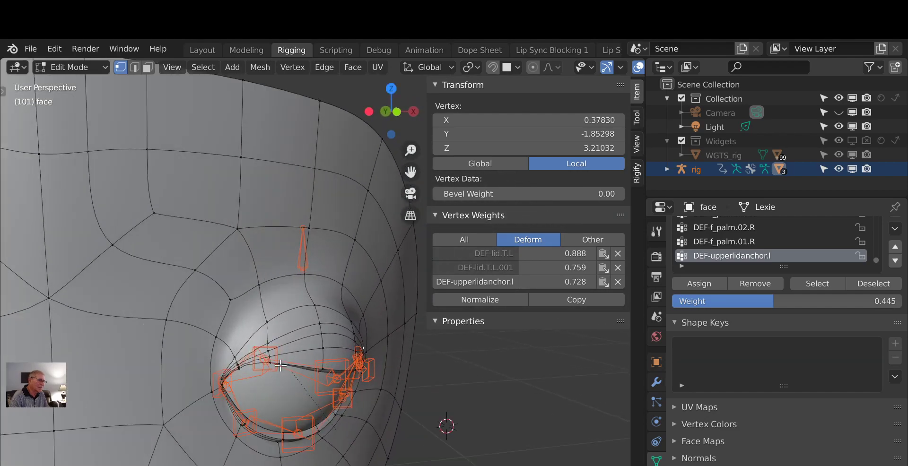
# Step: Remove DEF-lid.B.L from the upper-lid vertex on the inner side and set its DEF-lid.T.R.003 weight to 0.240
pyautogui.click(256, 362)
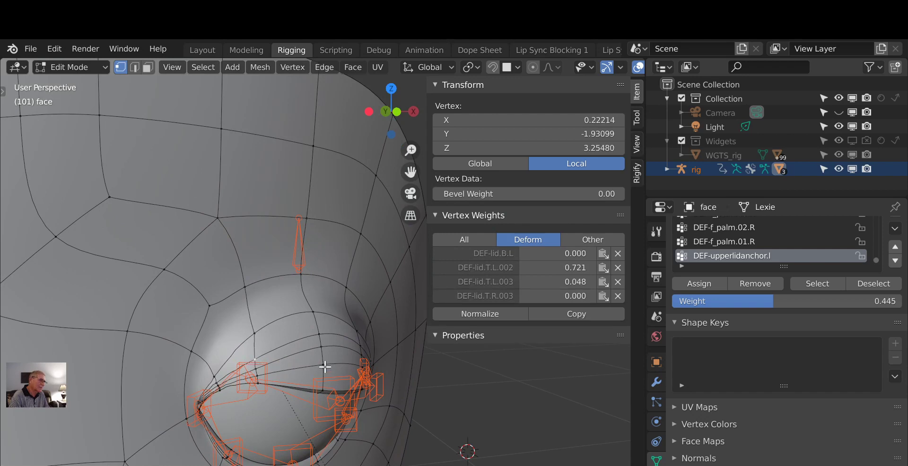
pyautogui.click(618, 254)
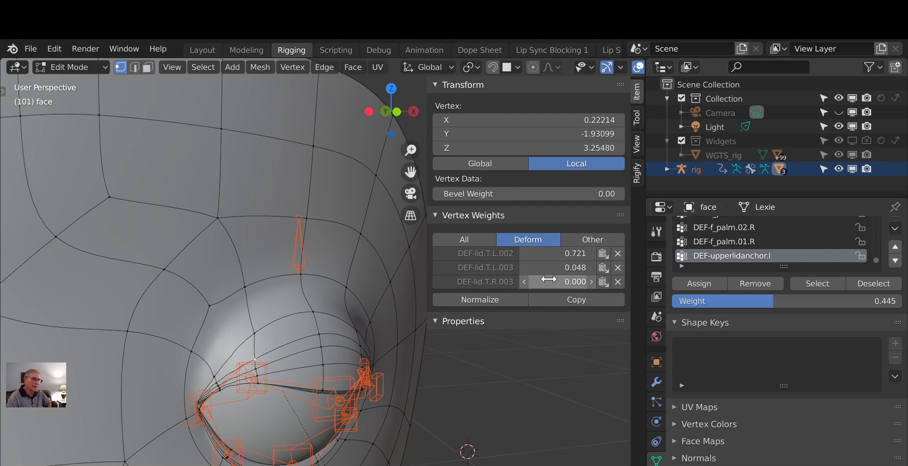
pyautogui.moveTo(549, 282)
pyautogui.mouseDown()
pyautogui.moveTo(567, 282)
pyautogui.moveTo(550, 282)
pyautogui.mouseUp()
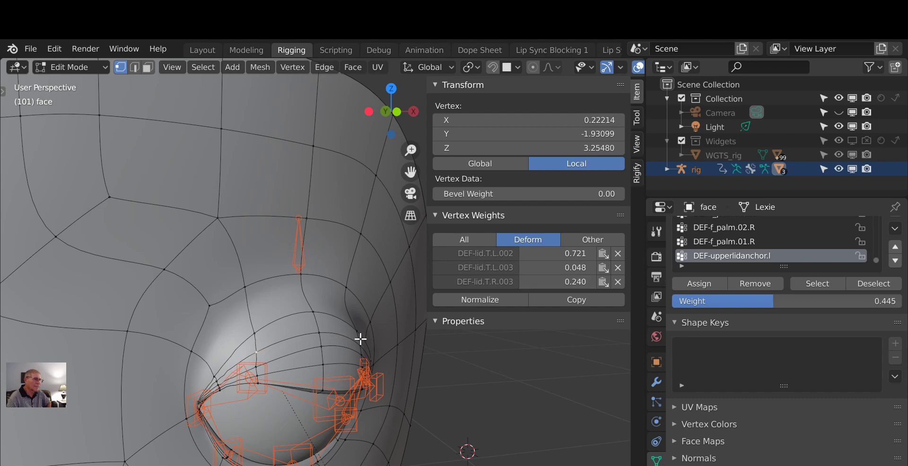
# Step: Lower the DEF-lid.T.R.003 weight on the neighbouring inner-side vertex closer to the upper lid edge
pyautogui.moveTo(313, 368); pyautogui.dragTo(262, 398, button='middle')
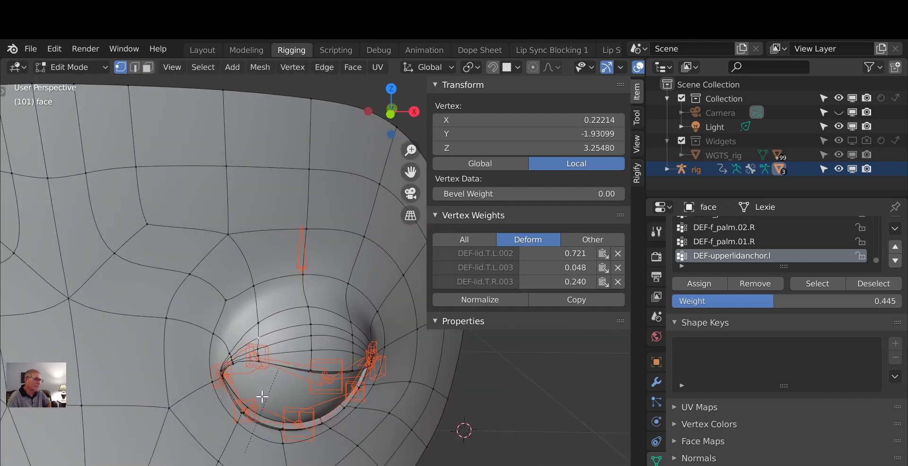
pyautogui.click(266, 351)
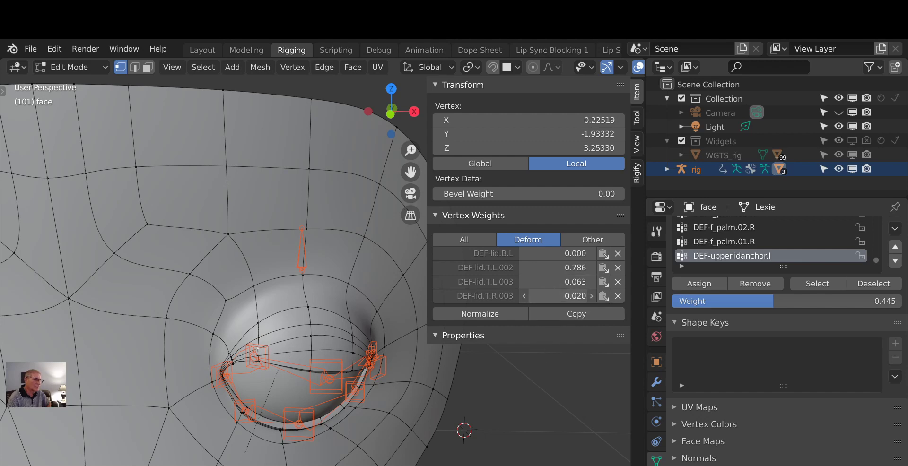
pyautogui.click(524, 296)
# Step: Remove DEF-lid.B.L, DEF-lid.T.L.003 and DEF-lid.T.R.003 from the next vertex at the upper lid edge and set DEF-lid.T.L.002 to 1.000
pyautogui.click(263, 363)
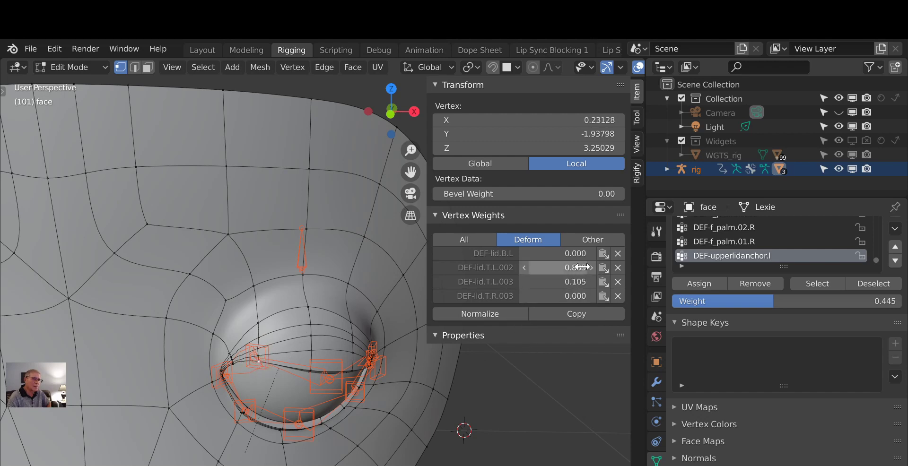
pyautogui.click(617, 254)
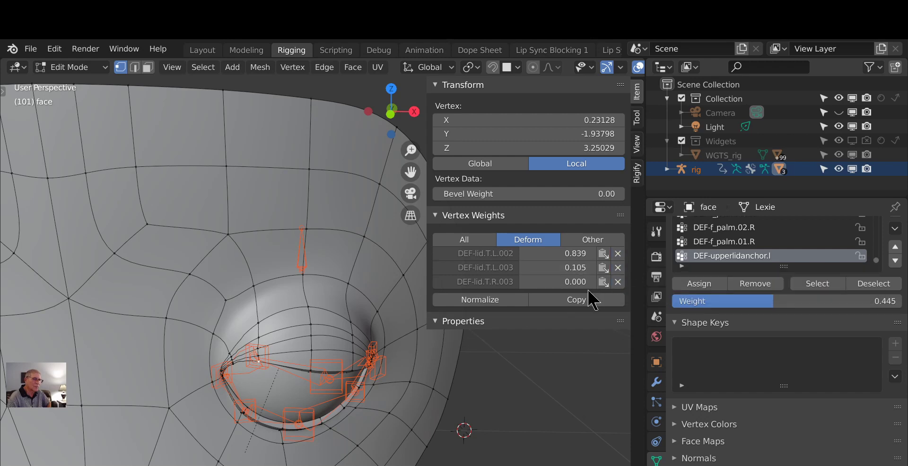
pyautogui.click(617, 268)
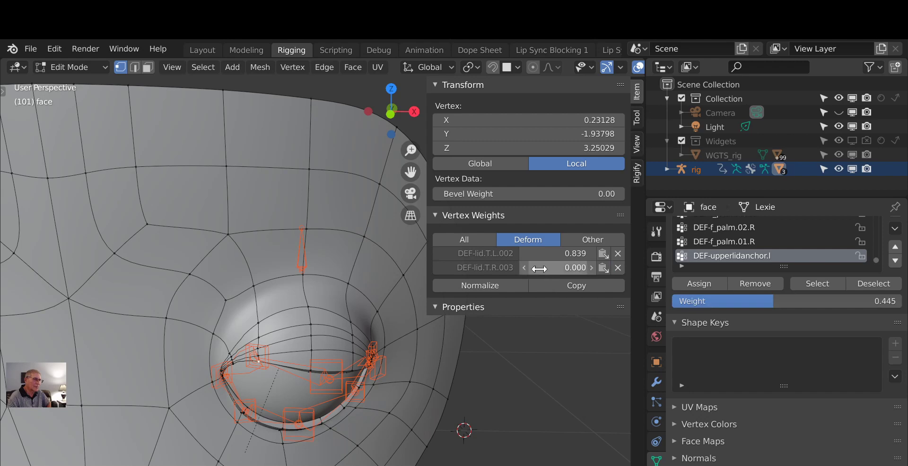
pyautogui.moveTo(539, 268)
pyautogui.mouseDown()
pyautogui.moveTo(567, 269)
pyautogui.moveTo(539, 269)
pyautogui.mouseUp()
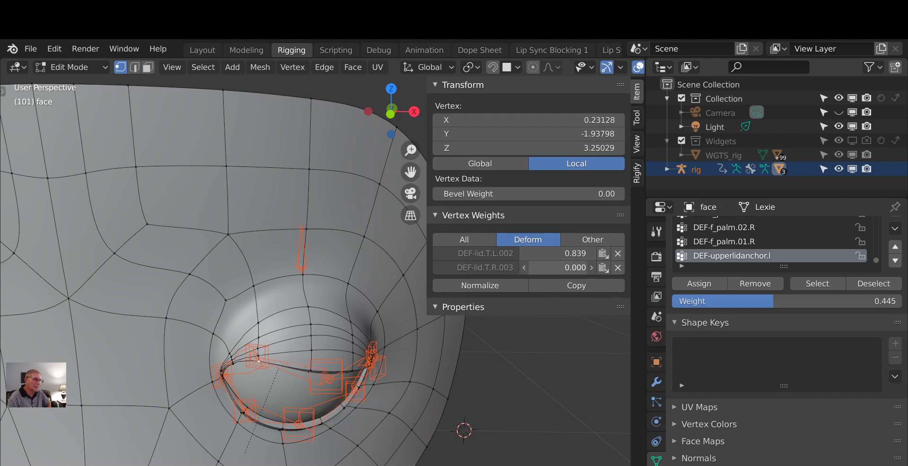
pyautogui.click(618, 268)
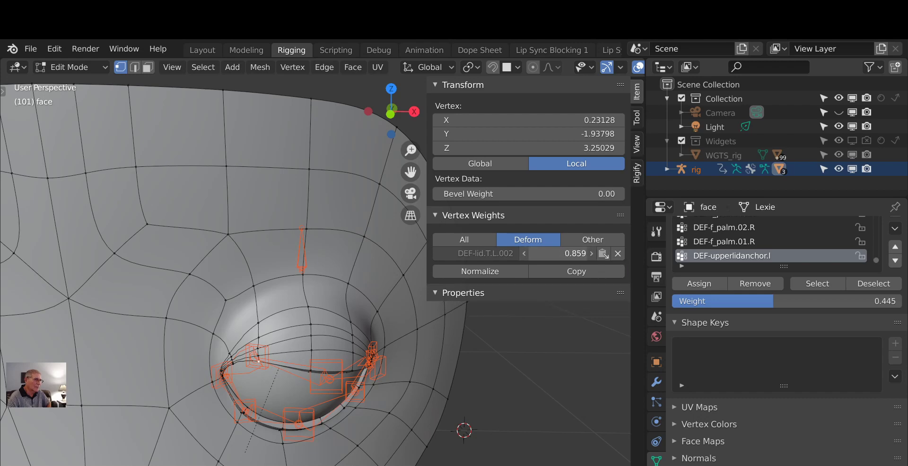
pyautogui.moveTo(320, 416); pyautogui.dragTo(330, 397, button='middle')
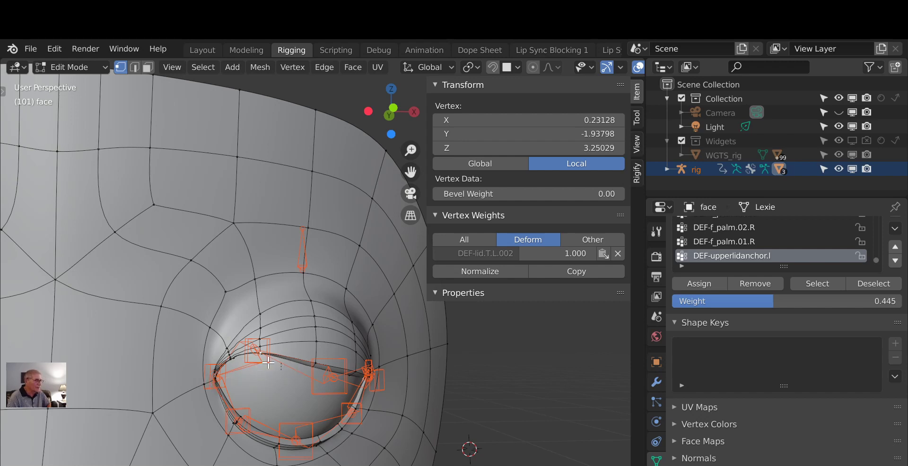
# Step: Deselect all face vertices and return the mesh to Weight Paint mode
pyautogui.rightClick(118, 69)
pyautogui.press('Escape')
pyautogui.hotkey('alt', 'a')
pyautogui.rightClick(122, 71)
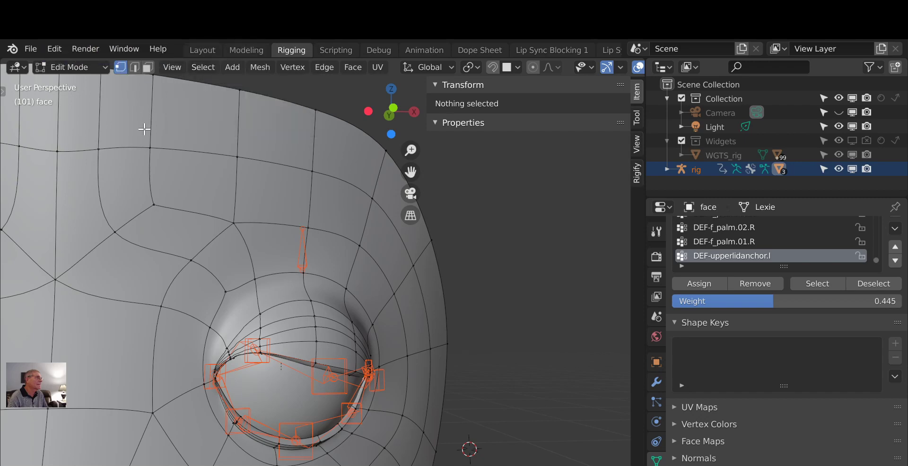
pyautogui.moveTo(142, 128)
pyautogui.mouseDown(button='middle')
pyautogui.moveTo(156, 156)
pyautogui.moveTo(148, 139)
pyautogui.mouseUp(button='middle')
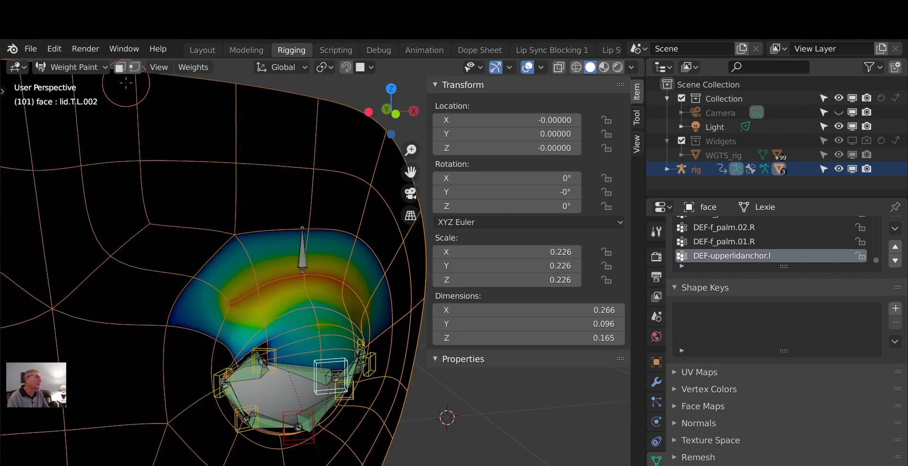
pyautogui.press('Tab')
pyautogui.scroll(1, 237, 300)
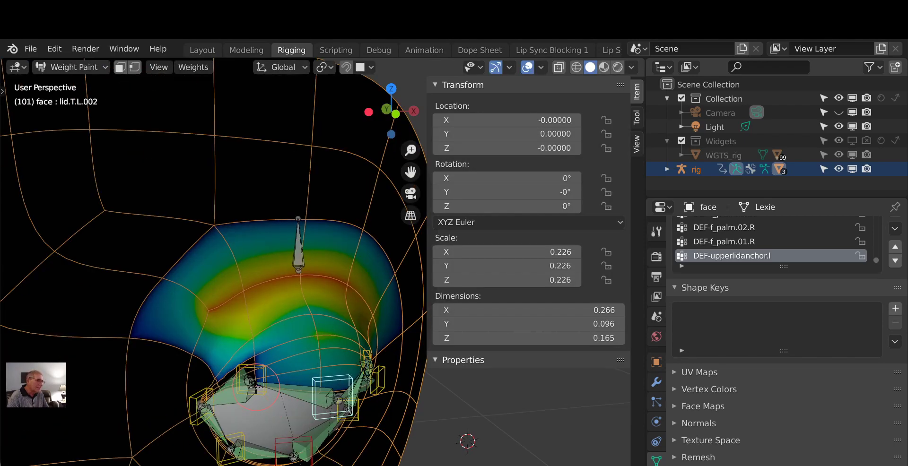
# Step: Test the movement of the lid.T.L.003 control and open the face's object constraint settings
pyautogui.keyDown('ctrl'); pyautogui.click(265, 399); pyautogui.keyUp('ctrl')
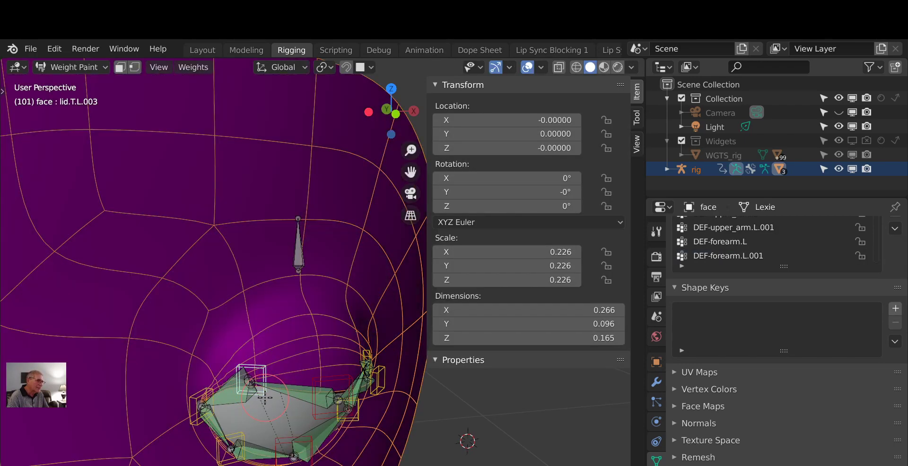
pyautogui.press('g')
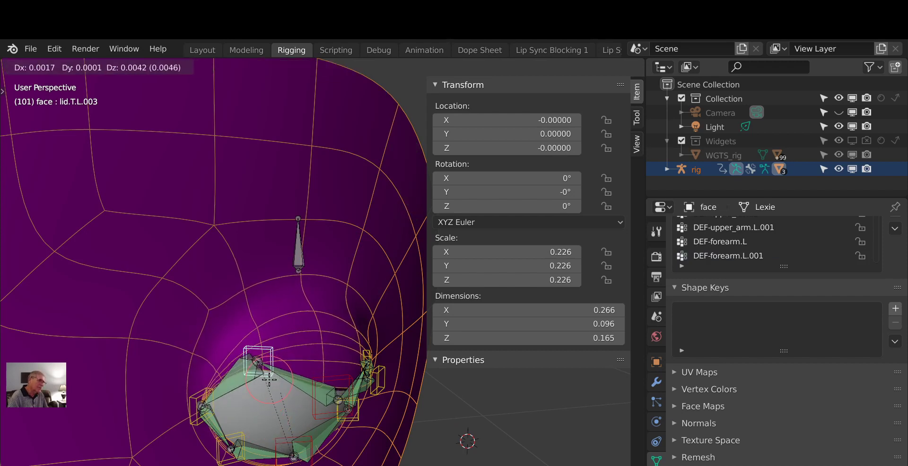
pyautogui.click(262, 384)
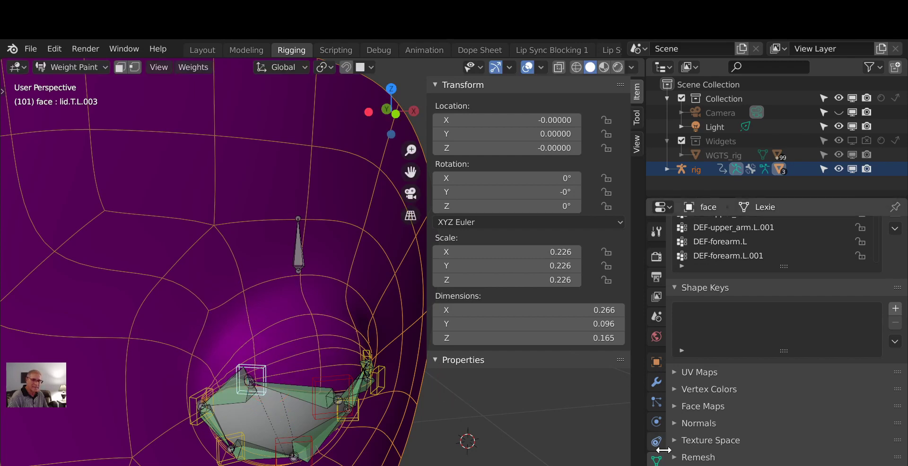
pyautogui.scroll(-2, 657, 426)
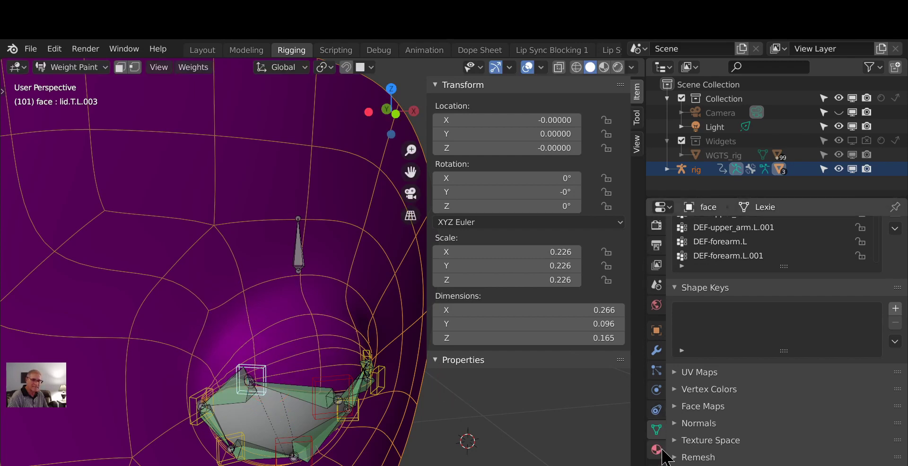
pyautogui.click(656, 411)
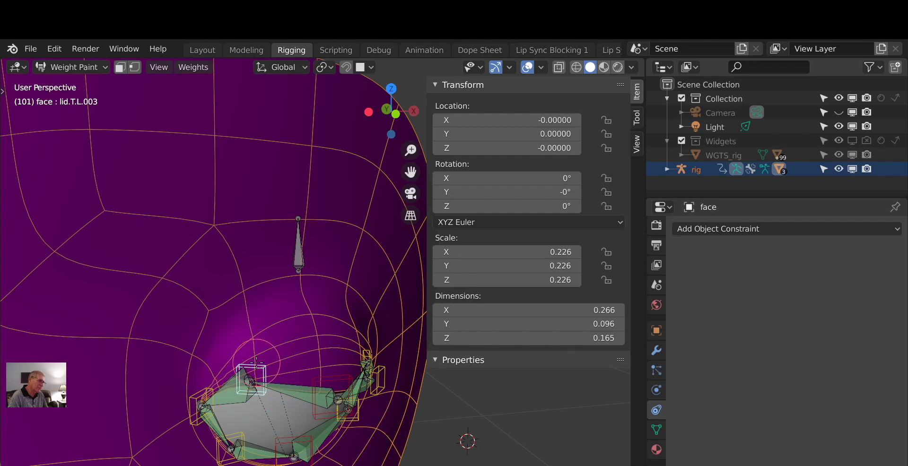
# Step: Select the lid.T.L.002 control in the middle of the upper lid and clear its location
pyautogui.moveTo(253, 402)
pyautogui.mouseDown(button='middle')
pyautogui.moveTo(269, 410)
pyautogui.moveTo(243, 397)
pyautogui.moveTo(260, 397)
pyautogui.mouseUp(button='middle')
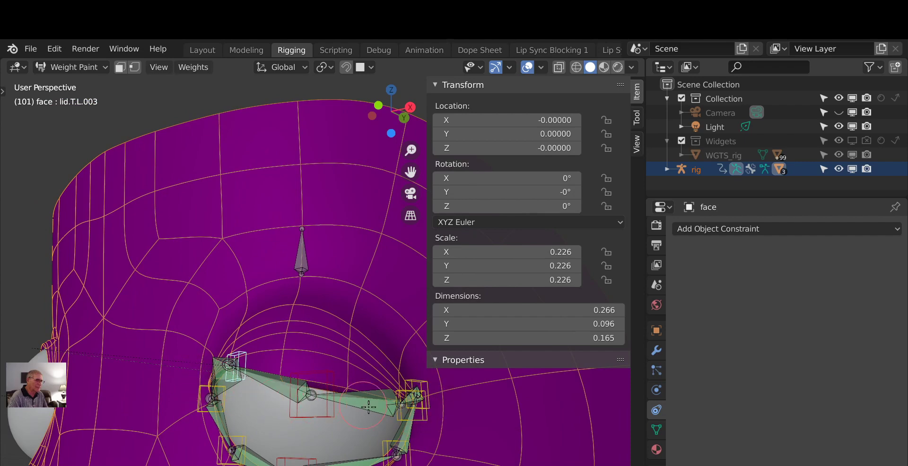
pyautogui.scroll(-1, 293, 406)
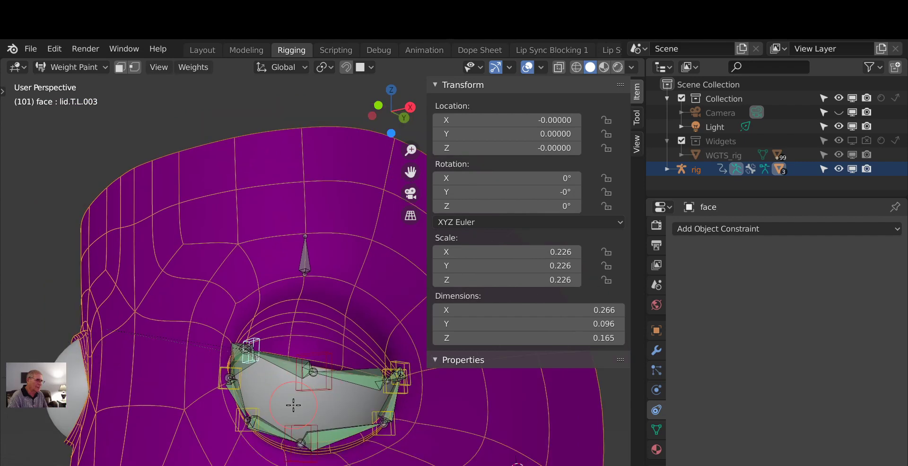
pyautogui.keyDown('ctrl'); pyautogui.click(314, 389); pyautogui.keyUp('ctrl')
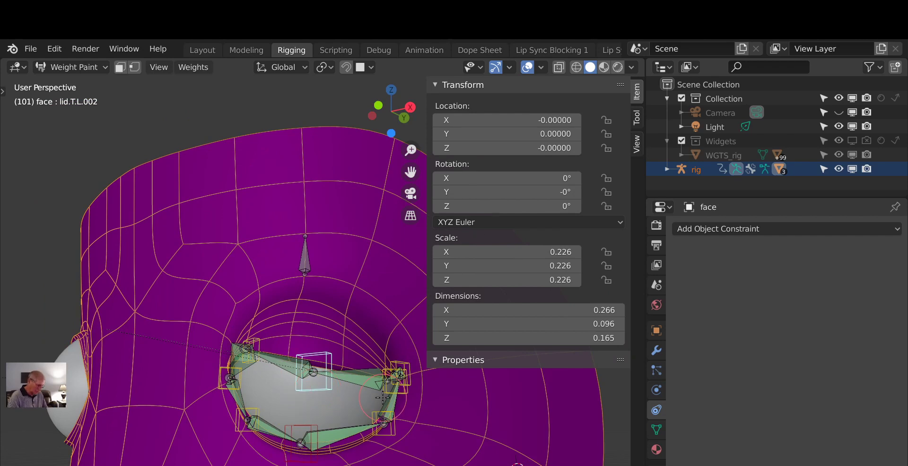
pyautogui.hotkey('alt', 'g')
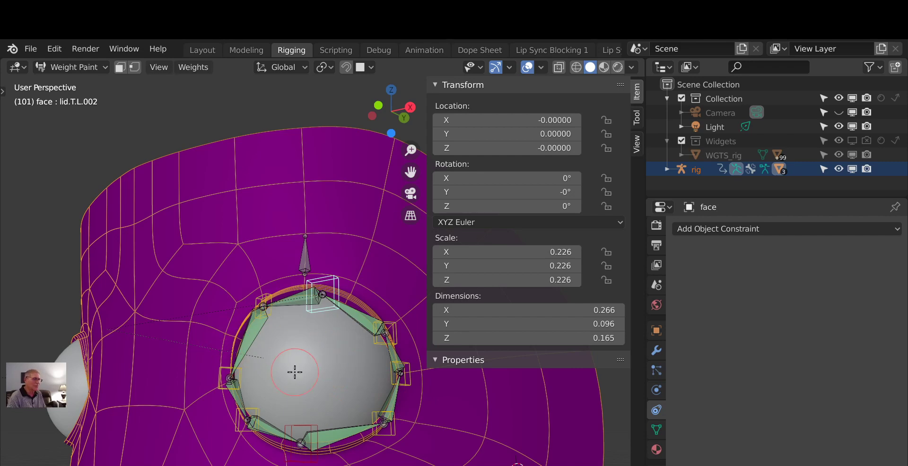
# Step: Try lowering the lid.T.L.002 control down to the lower lid, inspect the deformation from several angles, and undo the move
pyautogui.press('g')
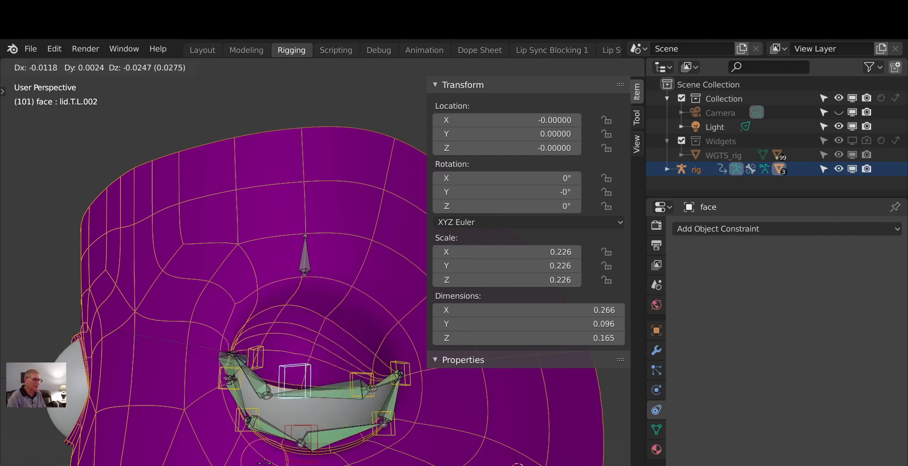
pyautogui.press('Escape')
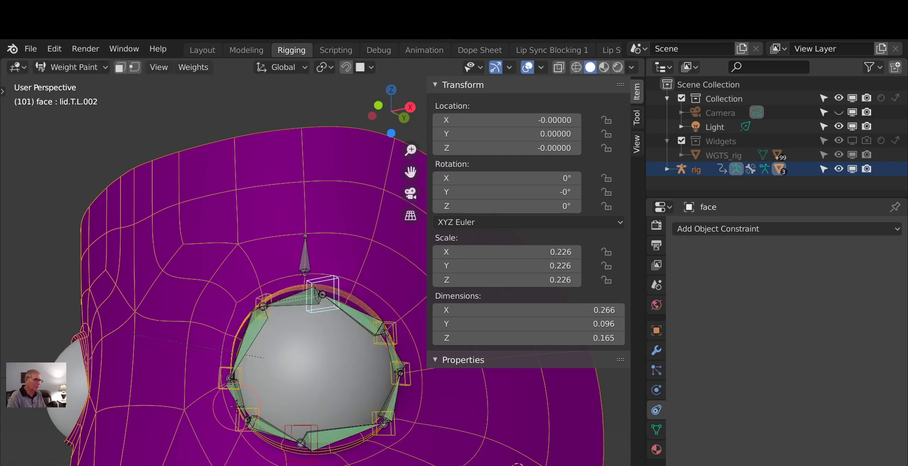
pyautogui.press('g')
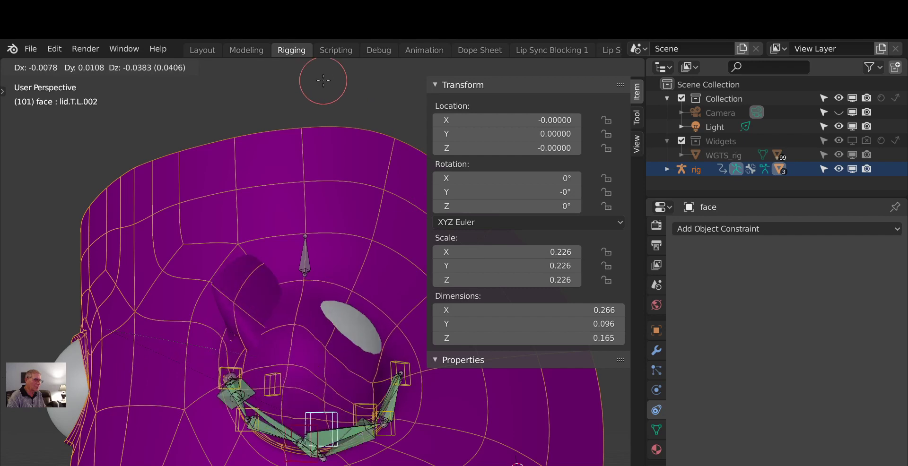
pyautogui.click(323, 64)
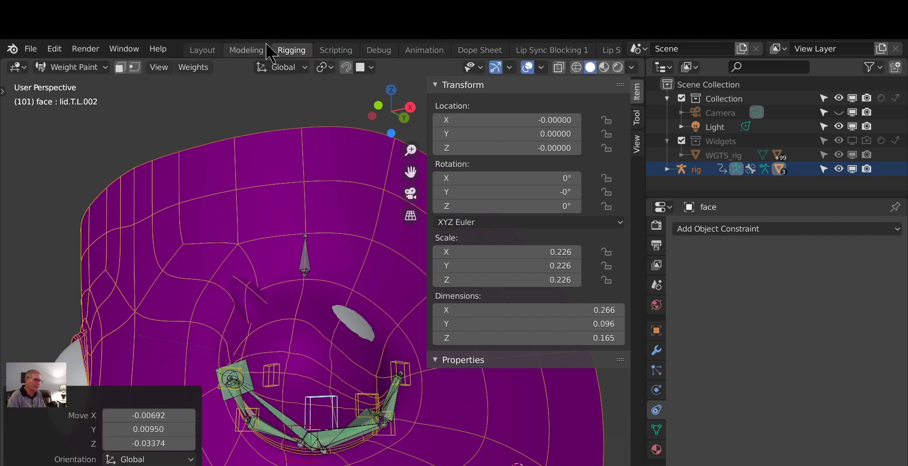
pyautogui.moveTo(233, 307); pyautogui.dragTo(336, 337, button='middle')
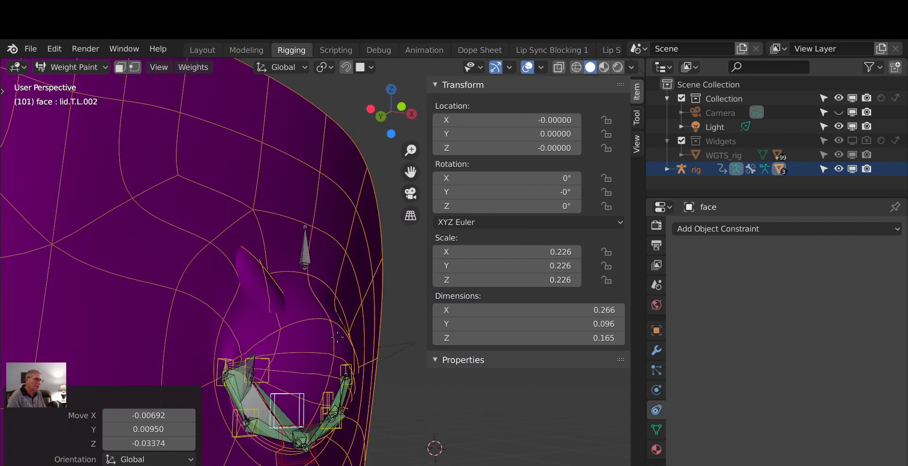
pyautogui.scroll(-2, 280, 266)
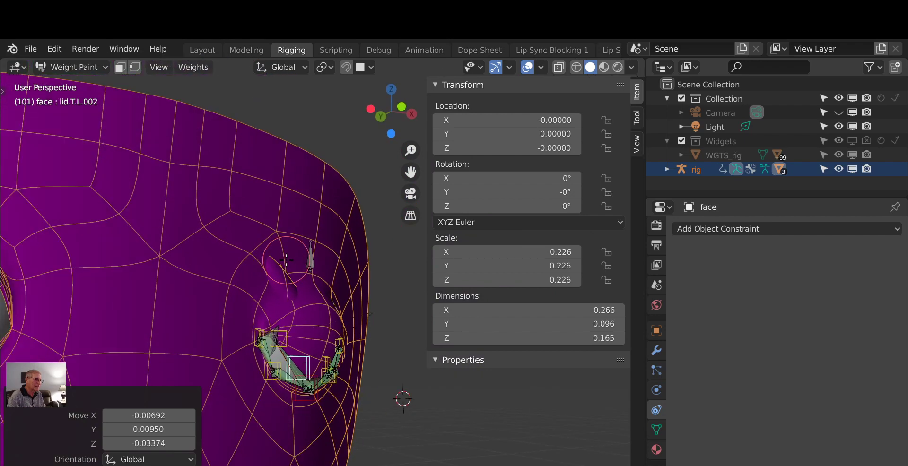
pyautogui.moveTo(281, 266); pyautogui.dragTo(297, 309, button='middle')
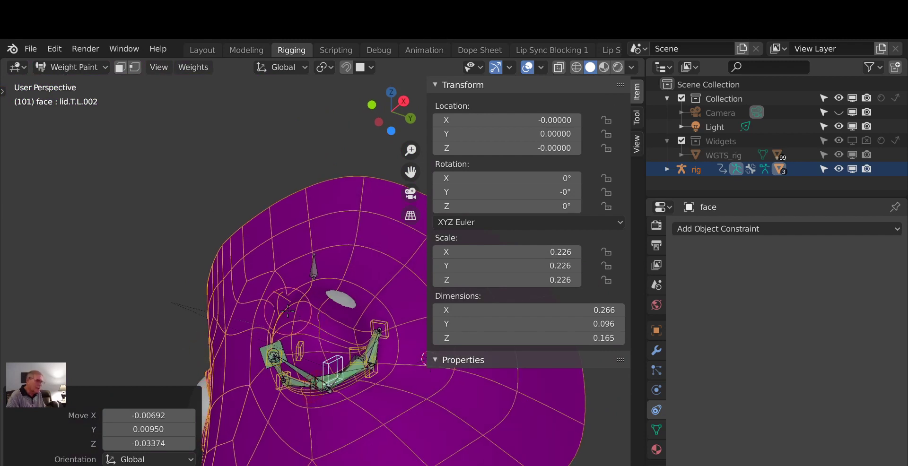
pyautogui.hotkey('ctrl', 'z')
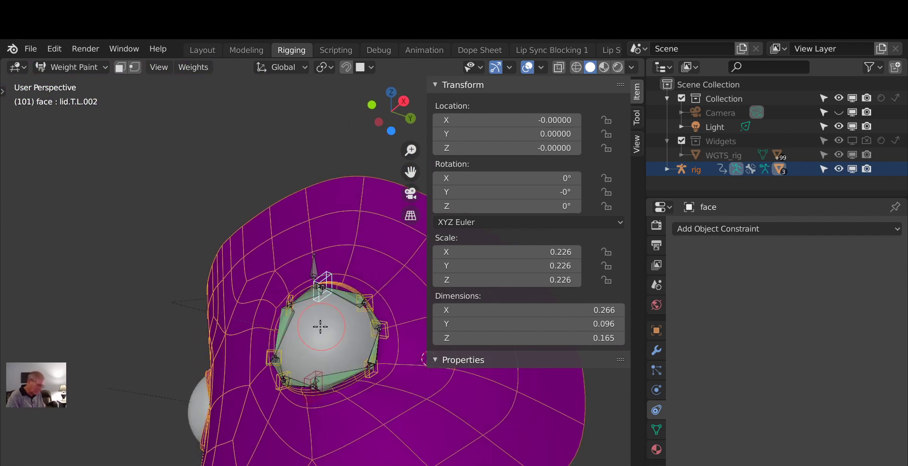
# Step: Lower the lid.T.L.002 control by about -0.016 in X, 0.002 in Y and -0.022 in Z to partly close the upper lid
pyautogui.press('g')
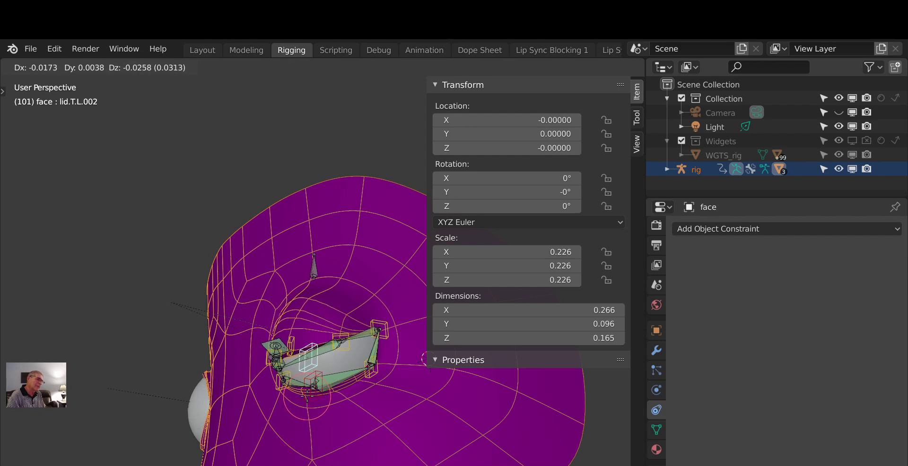
pyautogui.click(305, 391)
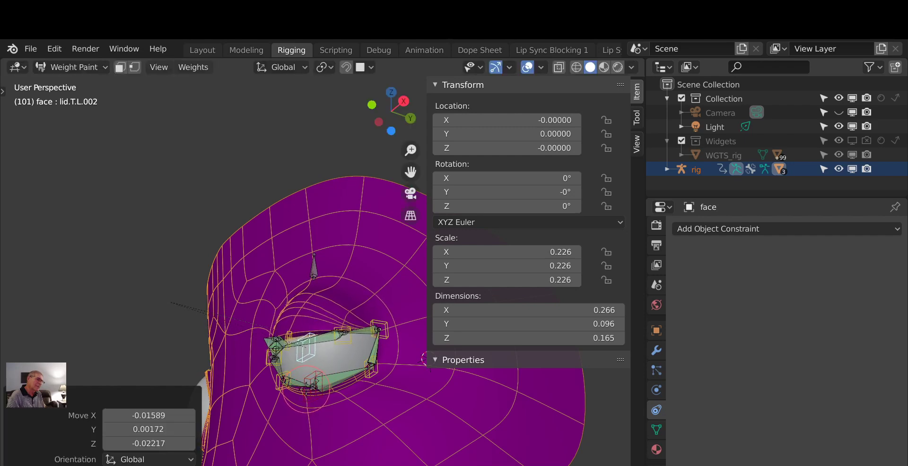
pyautogui.moveTo(289, 381)
pyautogui.mouseDown(button='middle')
pyautogui.moveTo(304, 370)
pyautogui.moveTo(286, 370)
pyautogui.mouseUp(button='middle')
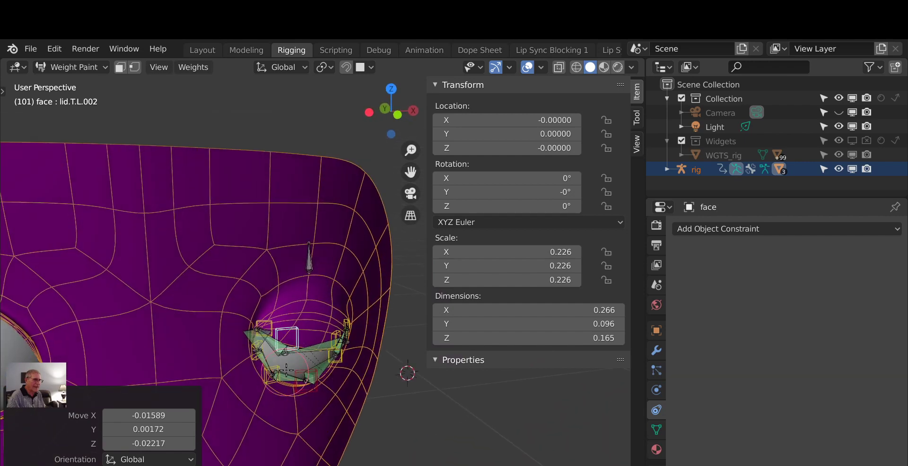
pyautogui.scroll(1, 290, 364)
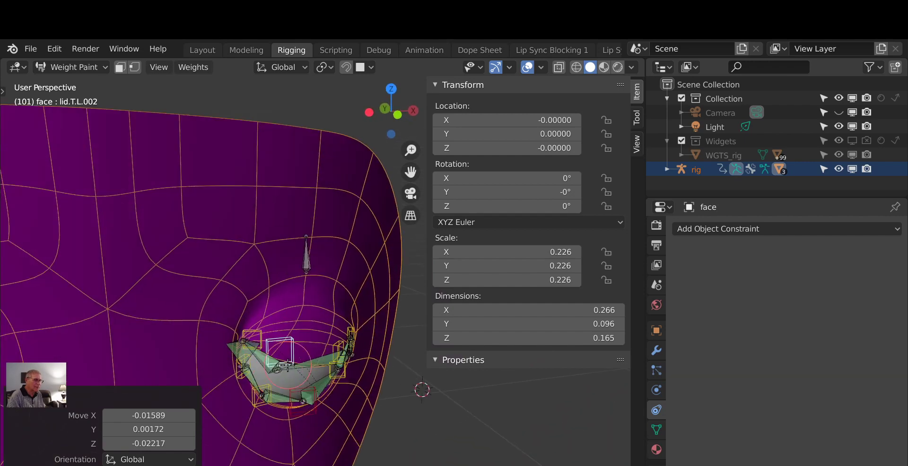
pyautogui.moveTo(259, 369); pyautogui.dragTo(267, 325, button='middle')
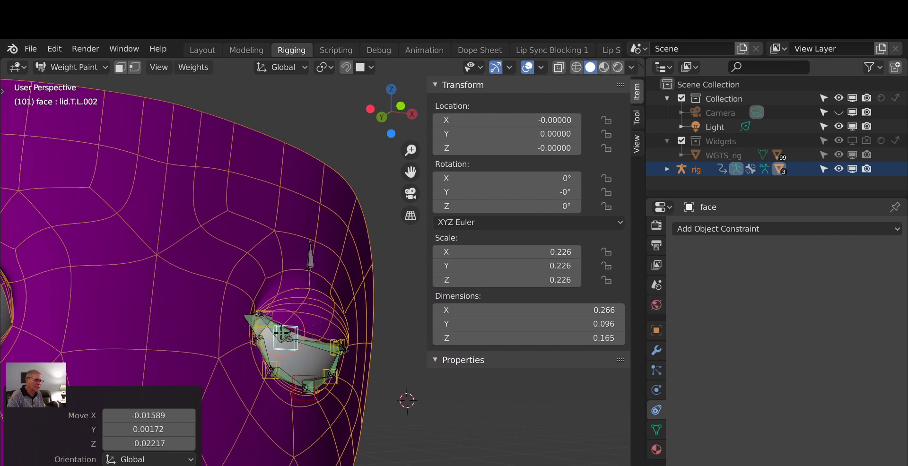
# Step: Examine the weight distributions of the upper-lid bones DEF-lid.T.L.002 and DEF-lid.T.L.001 on the face
pyautogui.keyDown('ctrl'); pyautogui.click(282, 334); pyautogui.keyUp('ctrl')
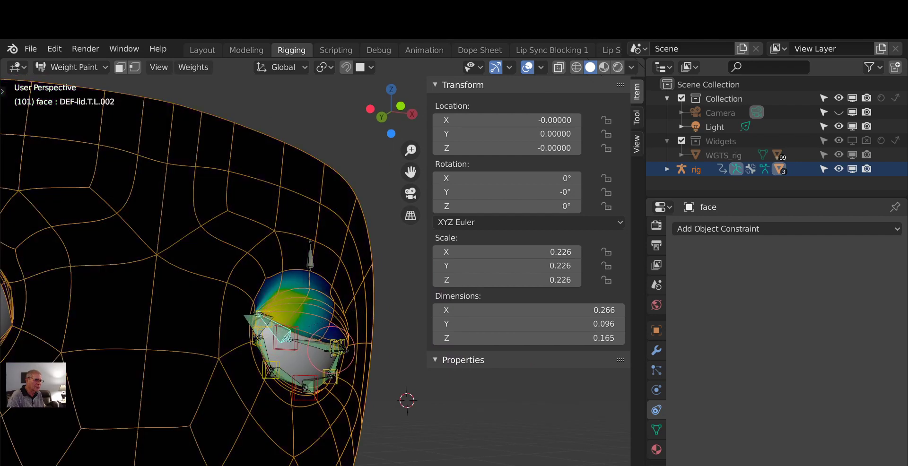
pyautogui.moveTo(333, 352); pyautogui.dragTo(357, 339, button='middle')
pyautogui.keyDown('ctrl'); pyautogui.click(316, 354); pyautogui.keyUp('ctrl')
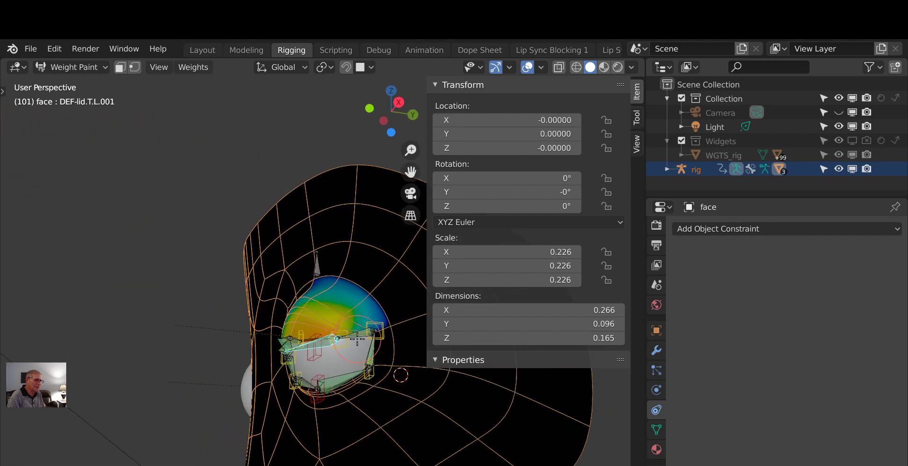
# Step: Show the weights of the DEF-lid.T.L bone and examine their spread over the outer part of the upper lid
pyautogui.keyDown('ctrl'); pyautogui.click(358, 337); pyautogui.keyUp('ctrl')
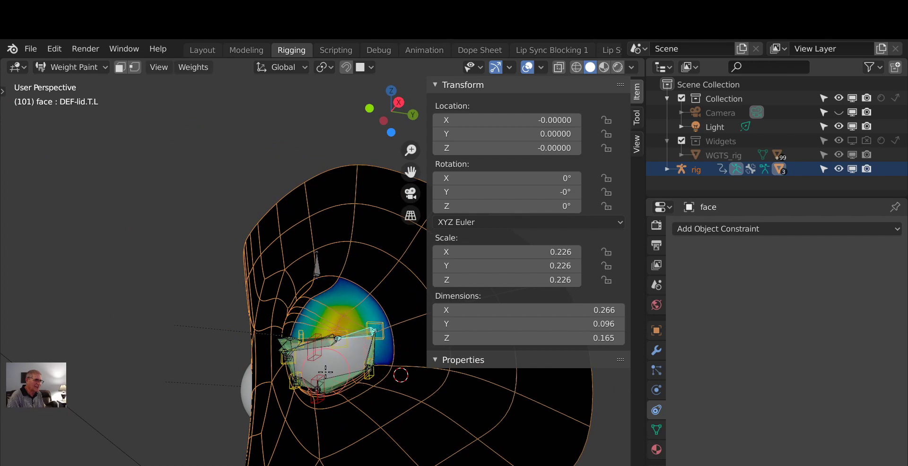
pyautogui.moveTo(325, 372); pyautogui.dragTo(387, 403, button='middle')
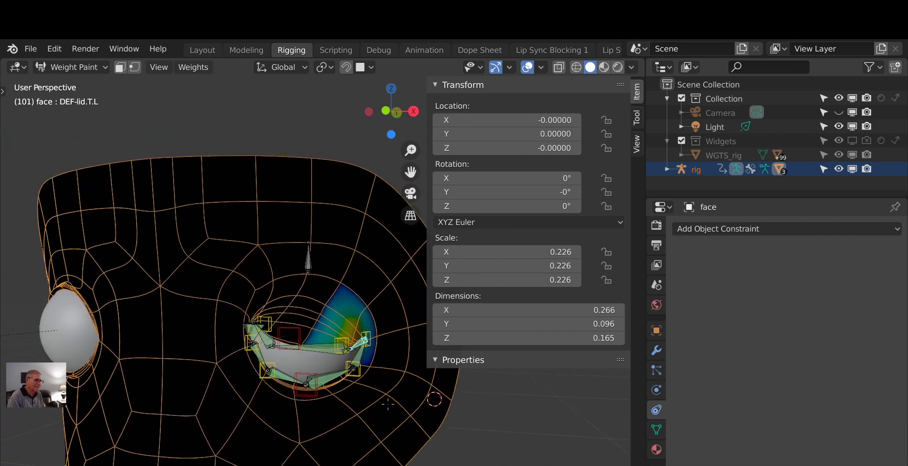
pyautogui.scroll(4, 388, 404)
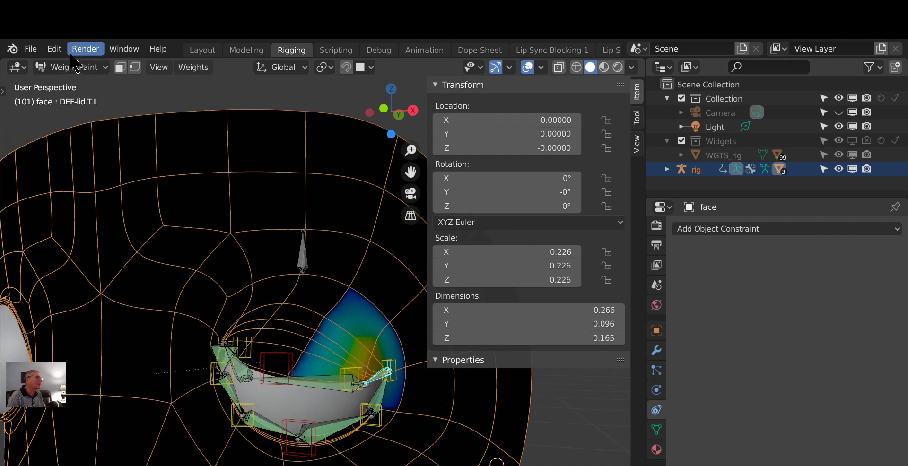
# Step: Leave Weight Paint for Object Mode, select the rig alone and put it in Pose Mode
pyautogui.click(71, 67)
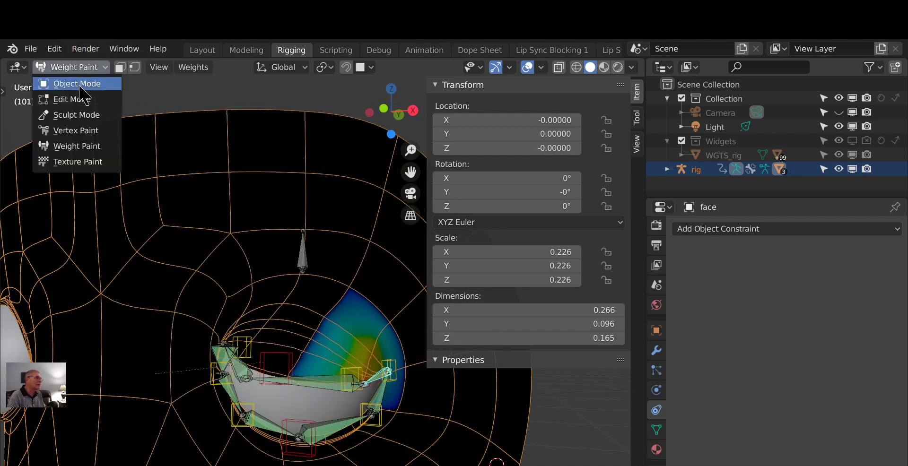
pyautogui.click(82, 86)
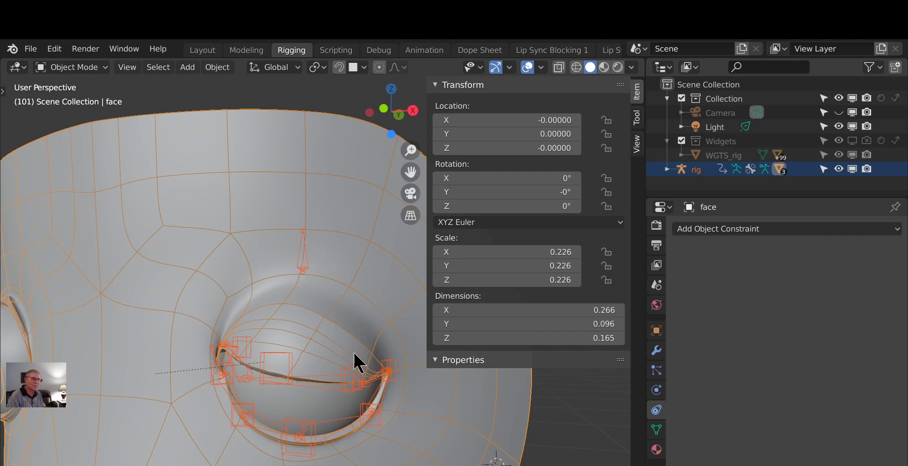
pyautogui.scroll(-1, 354, 364)
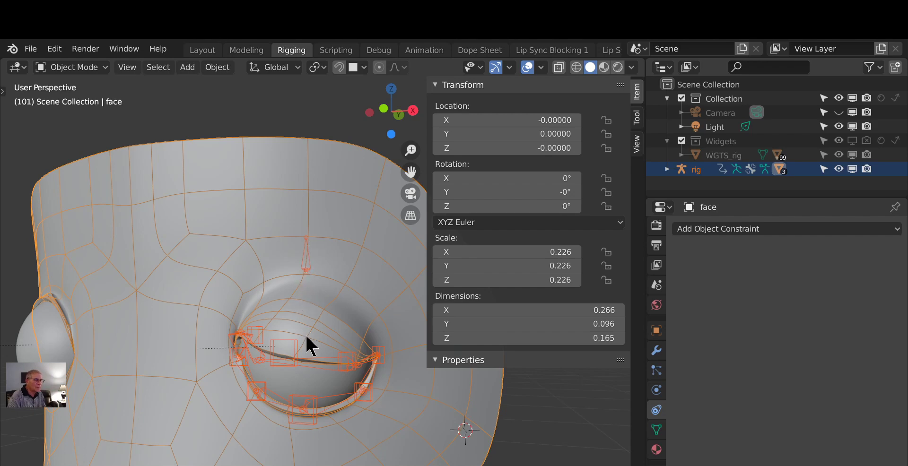
pyautogui.scroll(1, 309, 366)
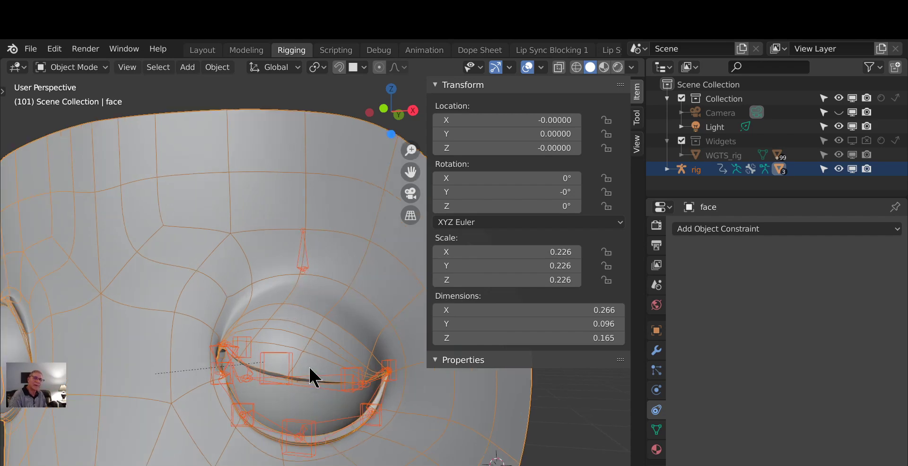
pyautogui.click(281, 354)
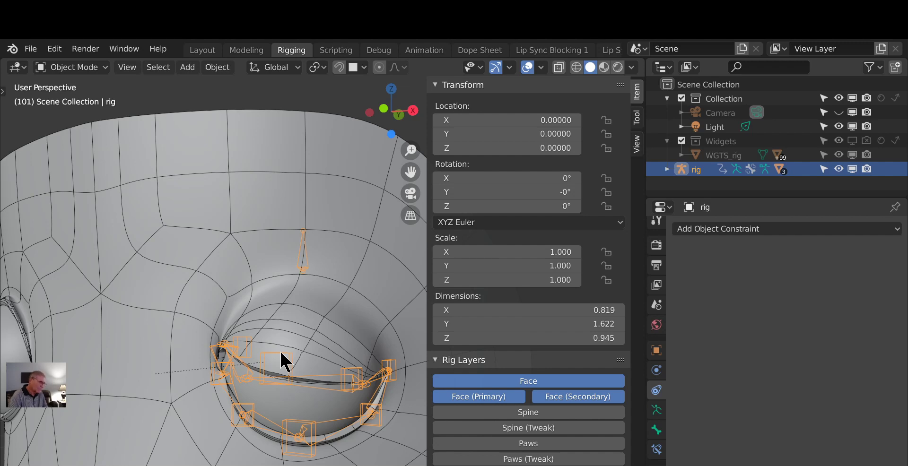
pyautogui.hotkey('ctrl', 'Tab')
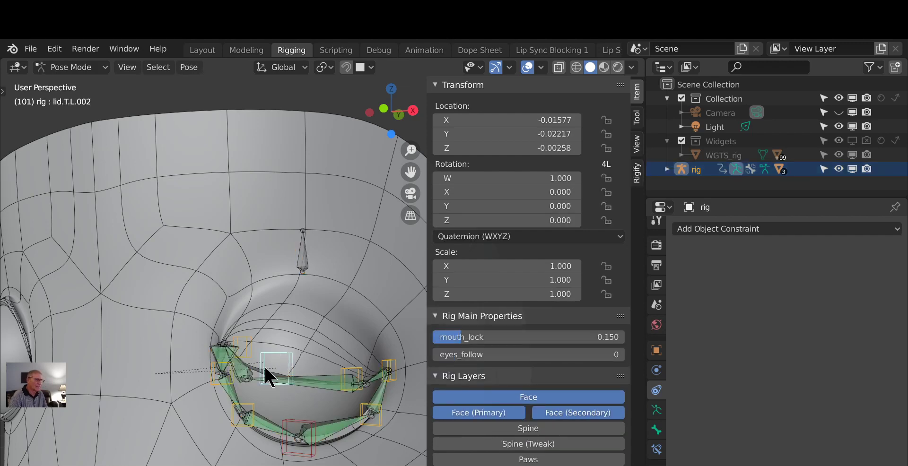
# Step: Select the lid.T.L.003 control and tune its Copy Location bone constraint to an influence of 0.611
pyautogui.click(243, 345)
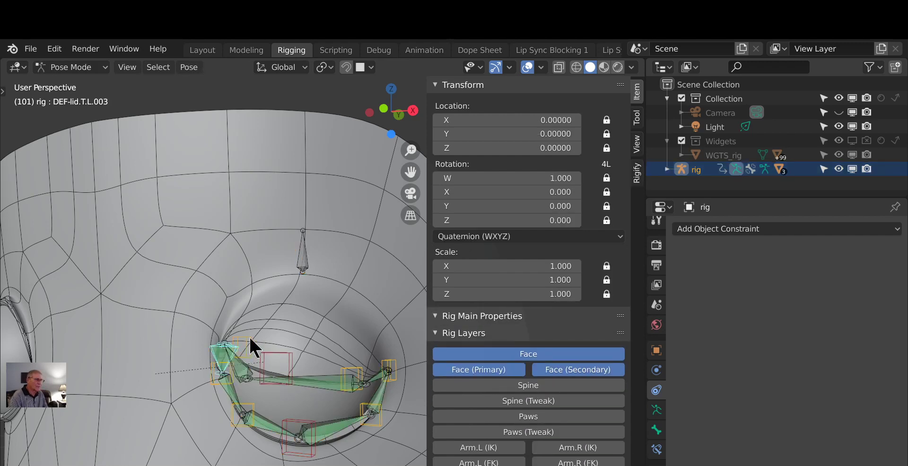
pyautogui.click(249, 337)
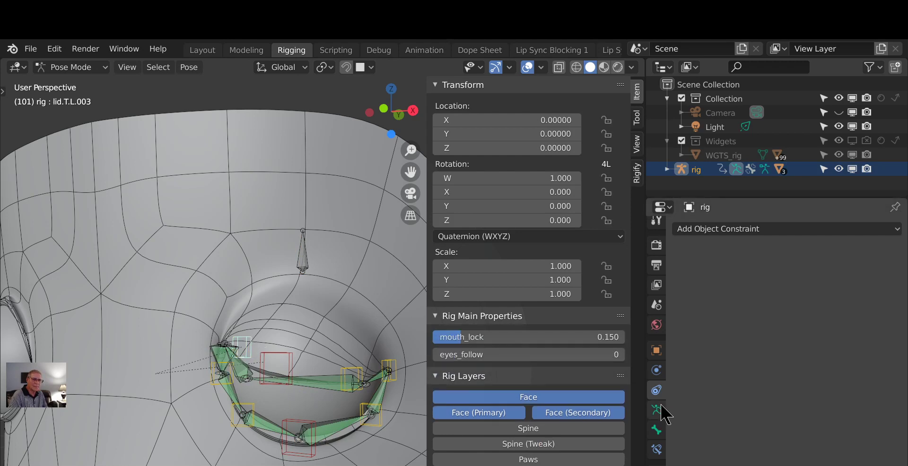
pyautogui.click(657, 449)
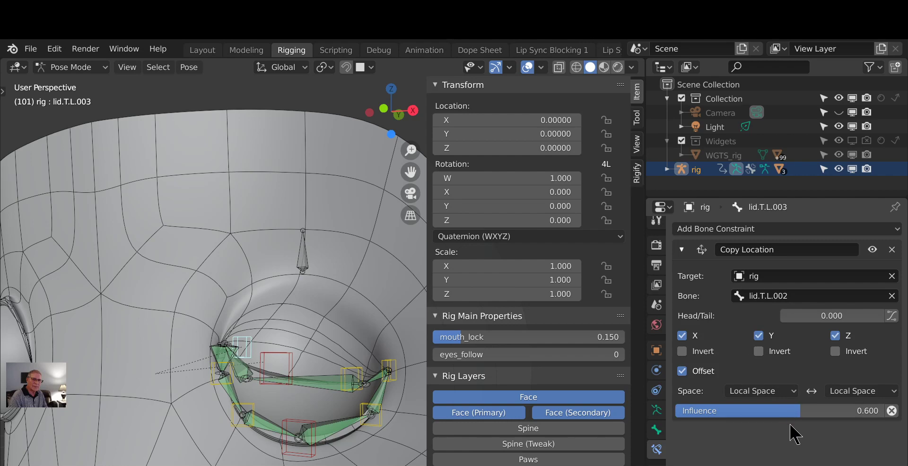
pyautogui.moveTo(795, 413)
pyautogui.mouseDown()
pyautogui.moveTo(787, 411)
pyautogui.moveTo(829, 411)
pyautogui.moveTo(810, 411)
pyautogui.mouseUp()
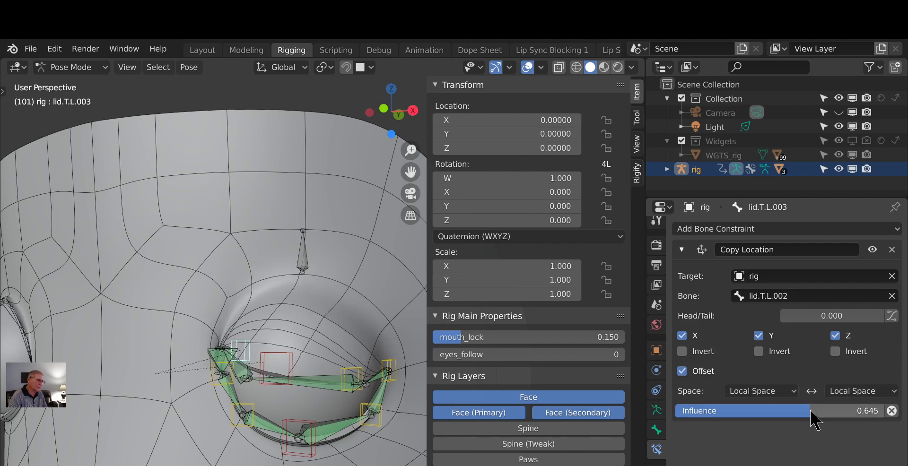
pyautogui.moveTo(393, 407); pyautogui.dragTo(289, 373, button='middle')
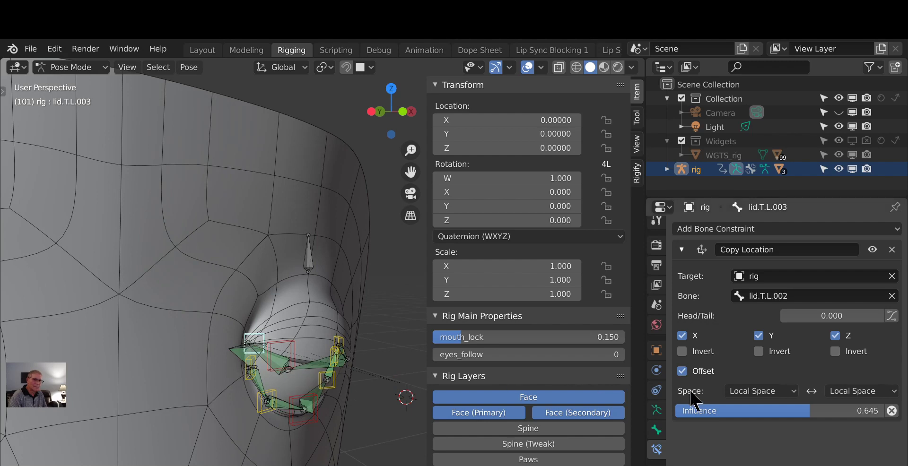
pyautogui.moveTo(798, 412)
pyautogui.mouseDown()
pyautogui.moveTo(783, 411)
pyautogui.moveTo(826, 412)
pyautogui.moveTo(790, 412)
pyautogui.mouseUp()
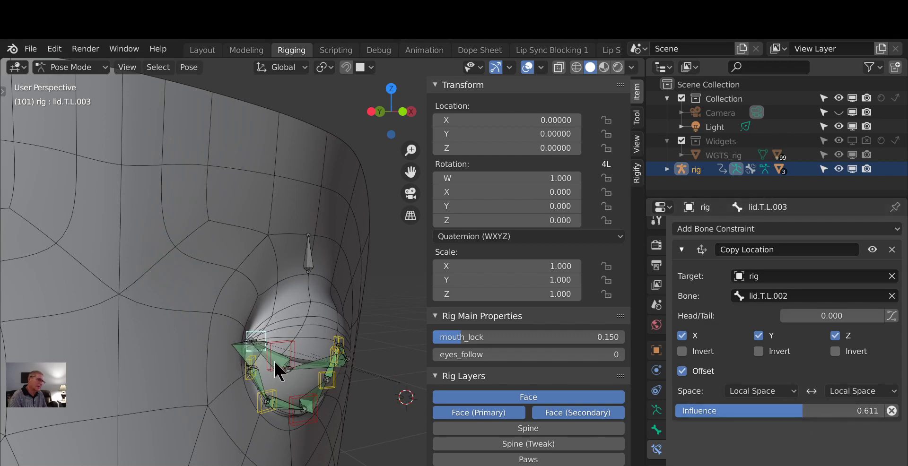
# Step: Select the lid.T.L.001 control and nudge it by about -0.0004 in Y and 0.001 in Z
pyautogui.moveTo(275, 361); pyautogui.dragTo(237, 393, button='middle')
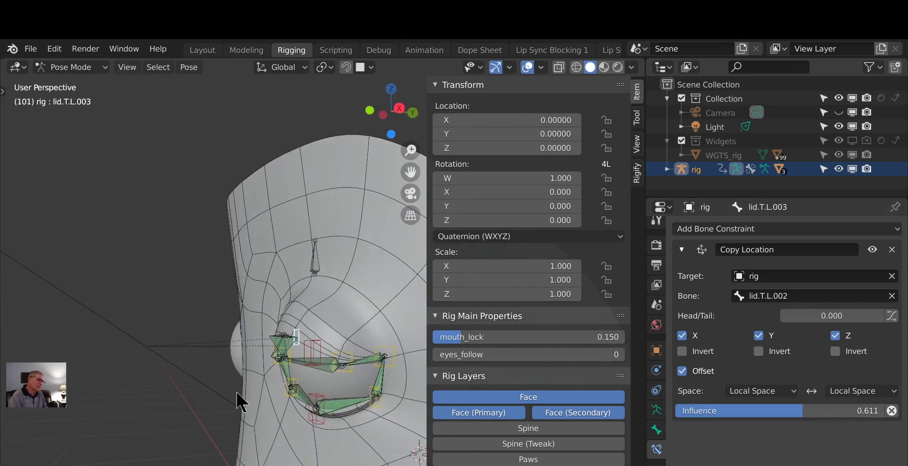
pyautogui.click(342, 367)
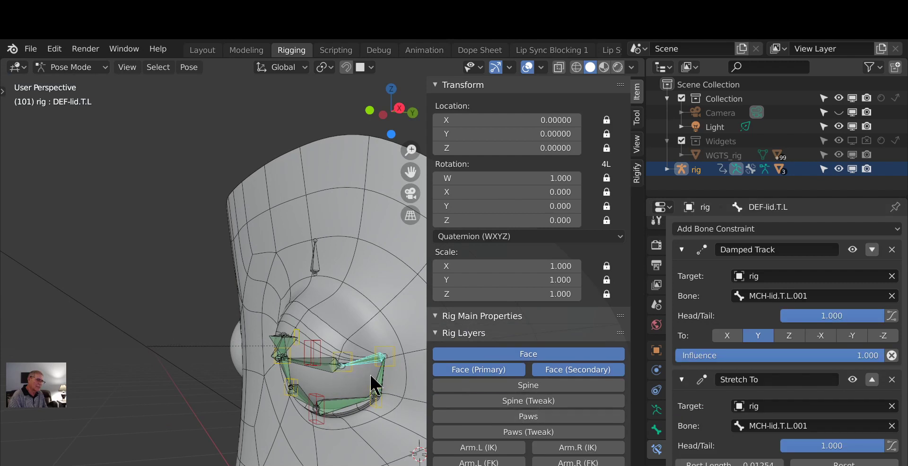
pyautogui.click(348, 367)
pyautogui.moveTo(353, 371); pyautogui.dragTo(351, 367)
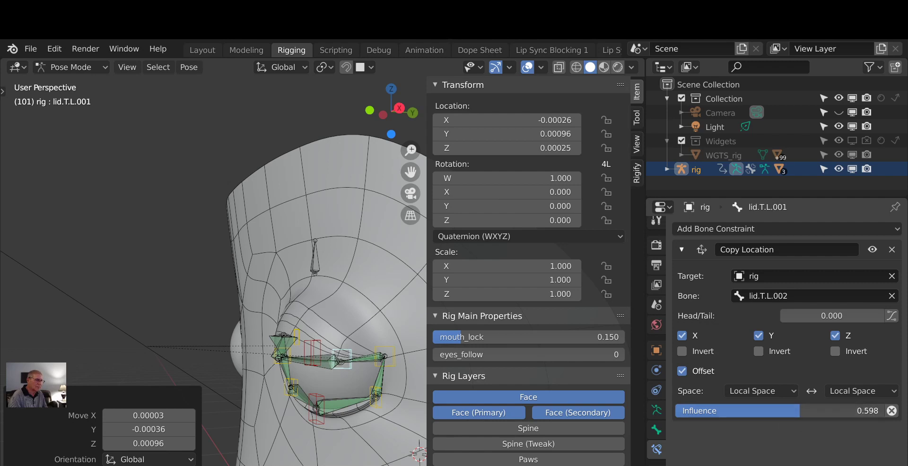
# Step: Set the Copy Location influence of lid.T.L.001 to 0.650 and inspect the lid shape from the front
pyautogui.moveTo(800, 411)
pyautogui.mouseDown()
pyautogui.moveTo(838, 411)
pyautogui.moveTo(810, 411)
pyautogui.mouseUp()
pyautogui.moveTo(265, 379); pyautogui.dragTo(323, 379, button='middle')
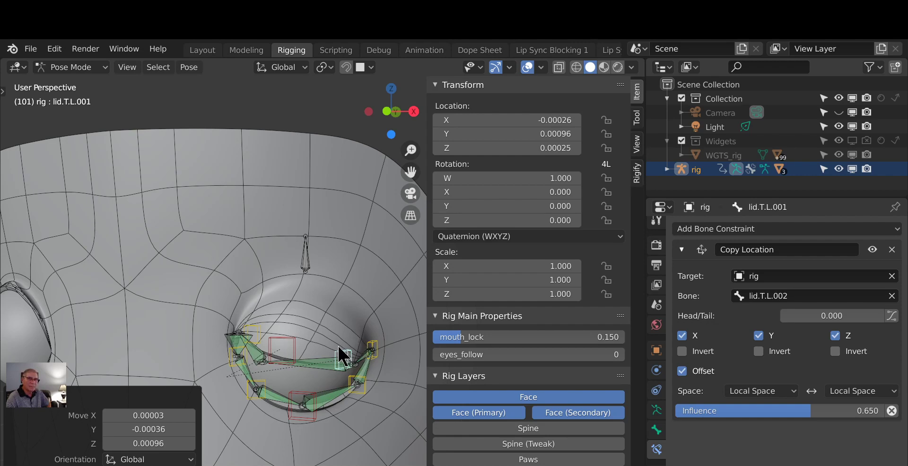
pyautogui.scroll(-2, 338, 371)
pyautogui.moveTo(293, 398); pyautogui.dragTo(303, 369, button='middle')
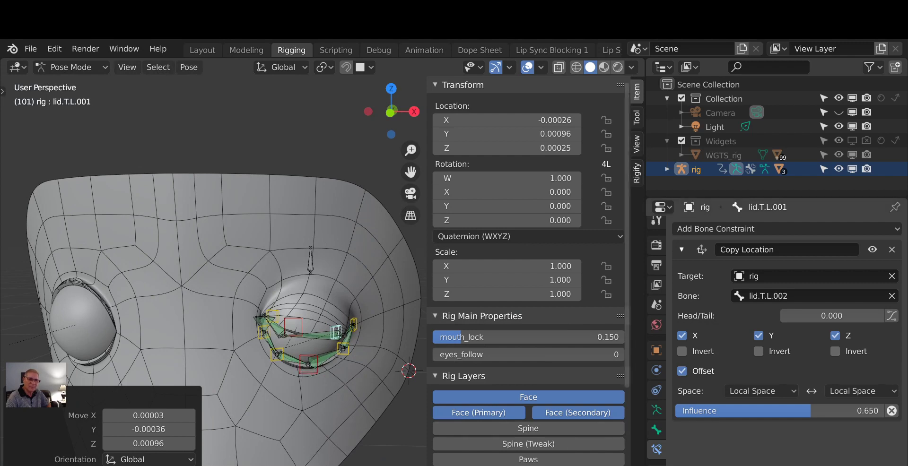